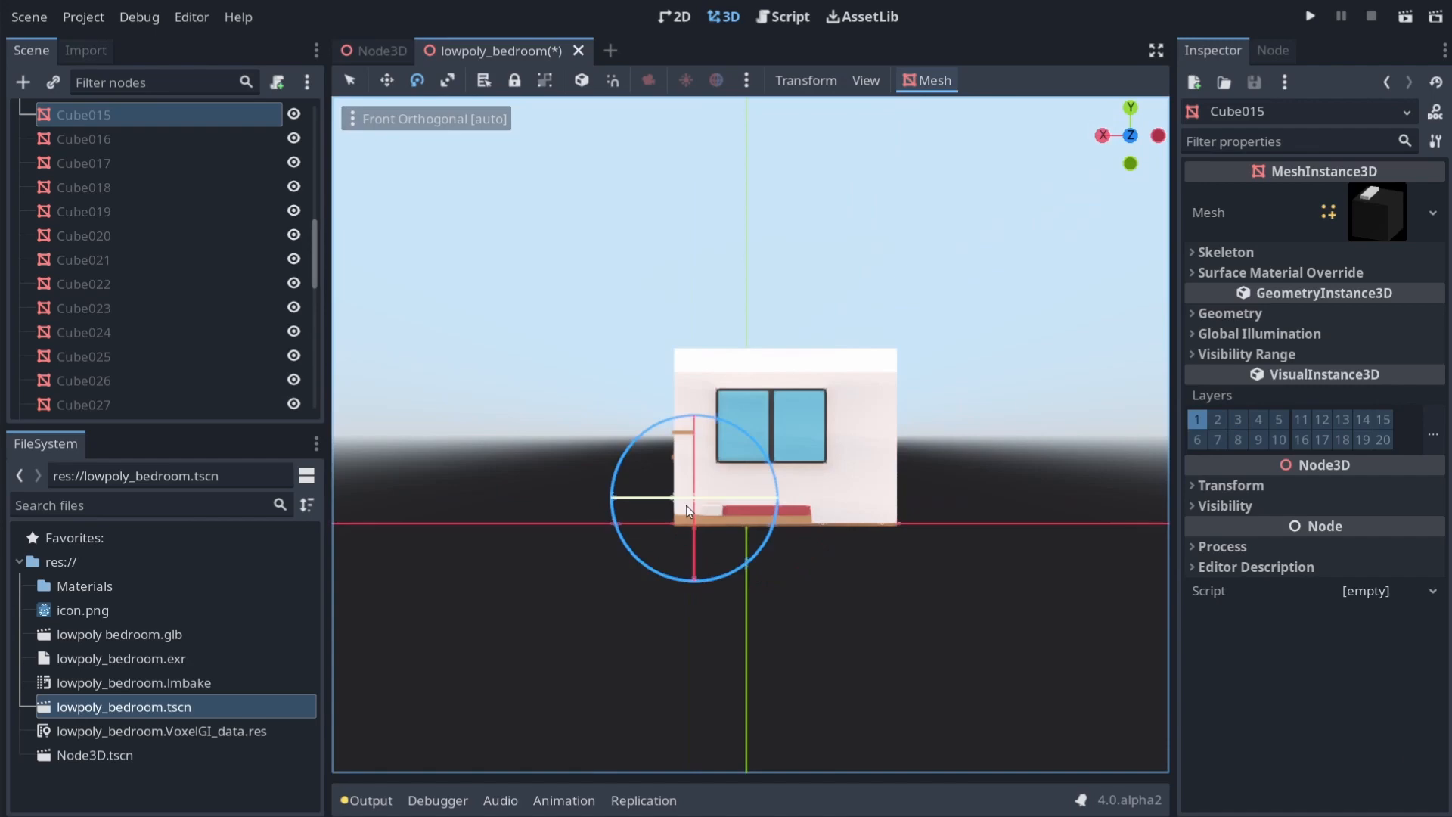
Examine the bedroom model from the front, side and top orthographic views
key("KP_1")
key("KP_3")
key("KP_7")
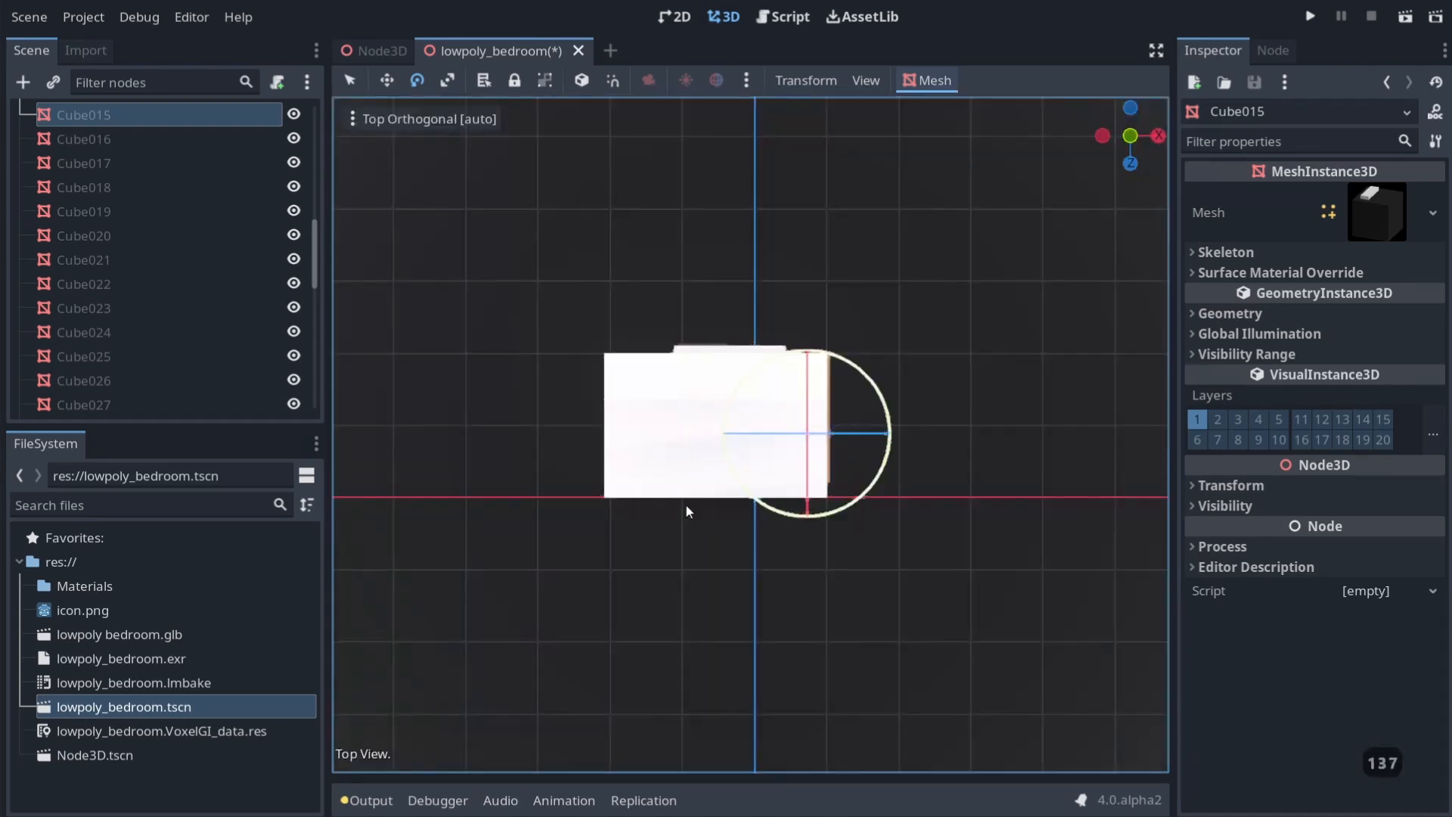
key("KP_9")
key("KP_9")
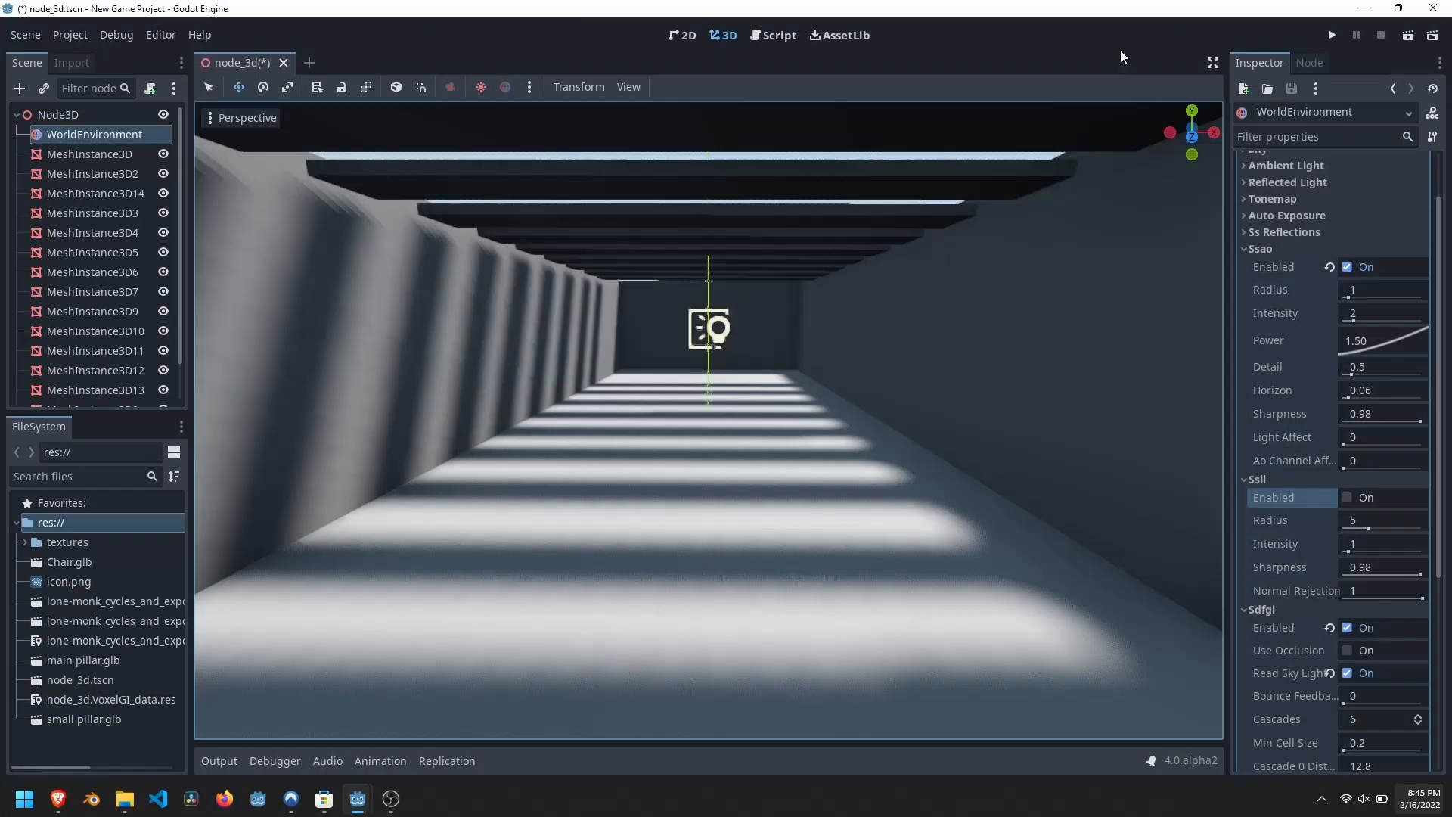
Enable SSIL in the world environment of the striped corridor scene
left_click(1345, 498)
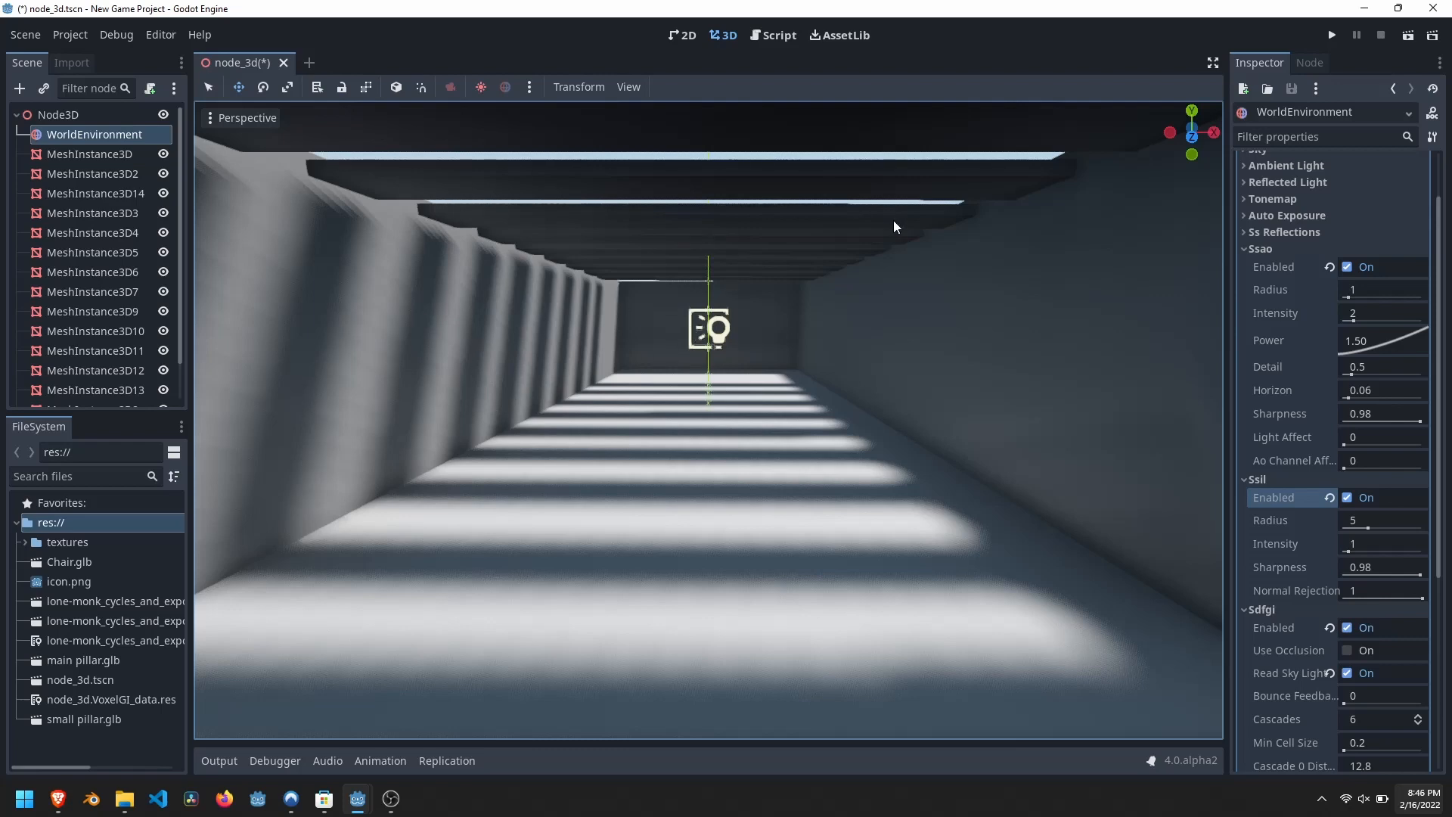
mouse_move(1195, 126)
left_mouse_down()
mouse_move(1158, 126)
mouse_move(1193, 125)
left_mouse_up()
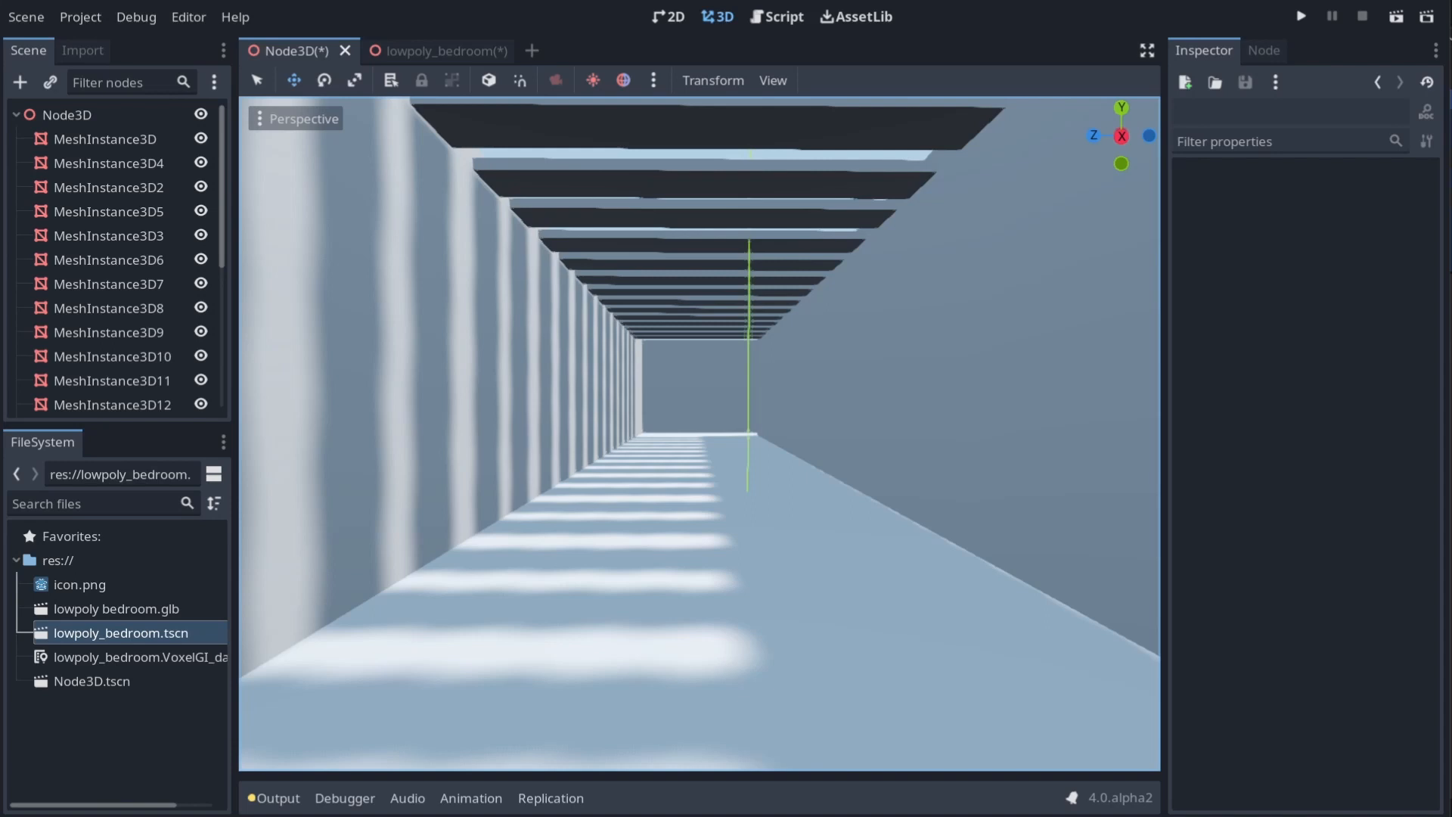
Change the preview sun's direction to an angular altitude of about 70.4 and an azimuth of about 112.4
left_click(653, 83)
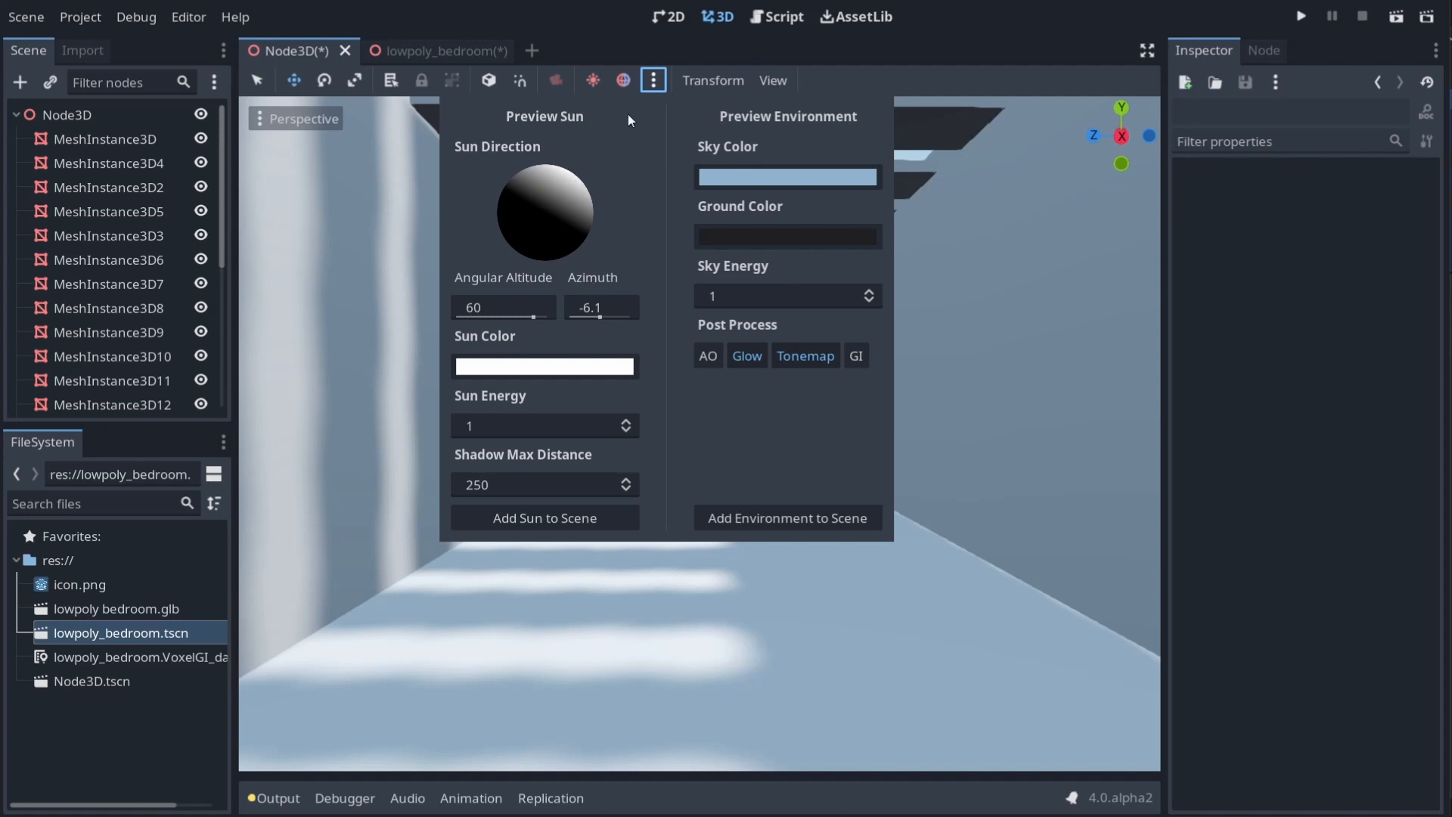
left_click(669, 56)
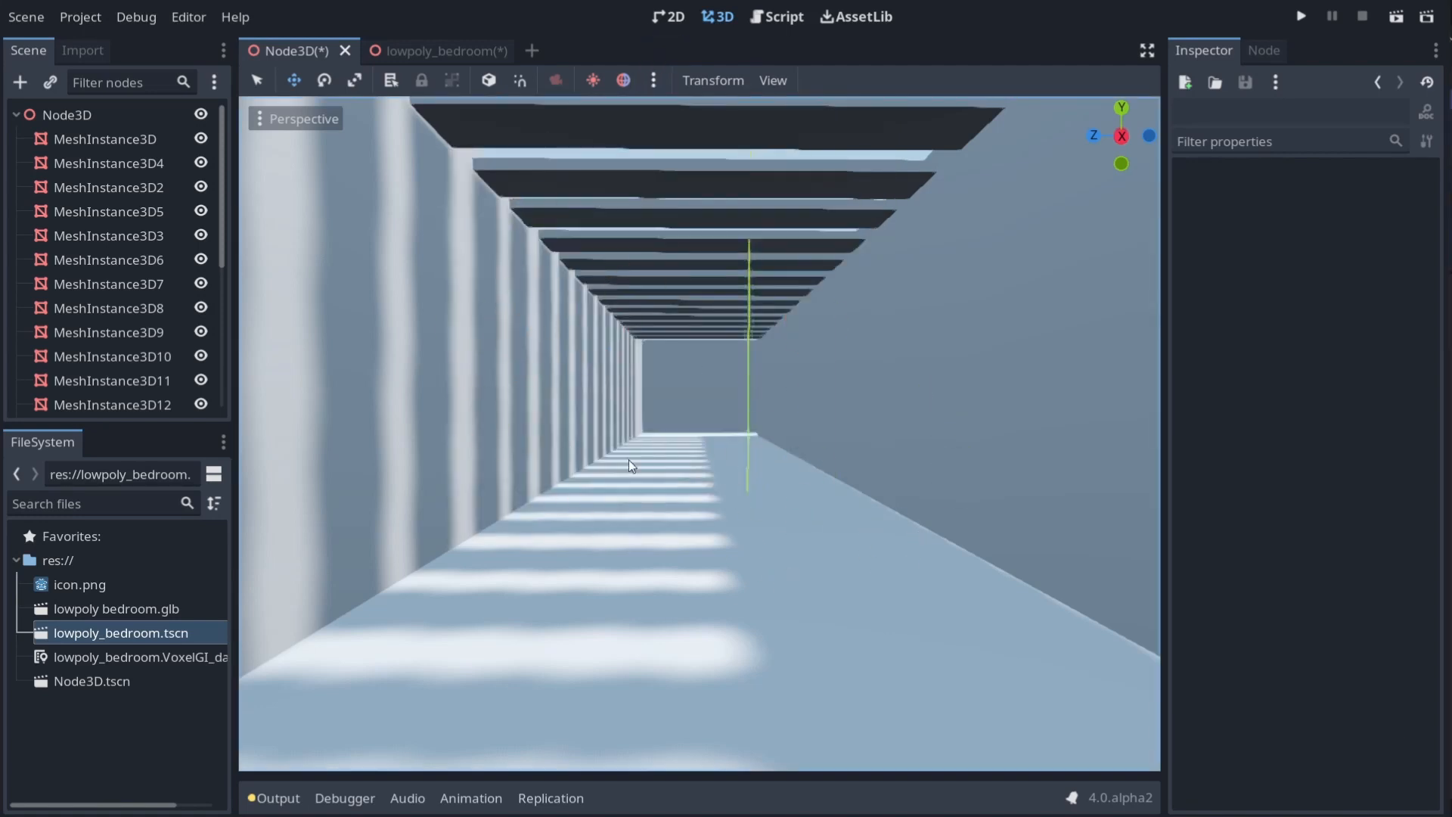
left_click(654, 80)
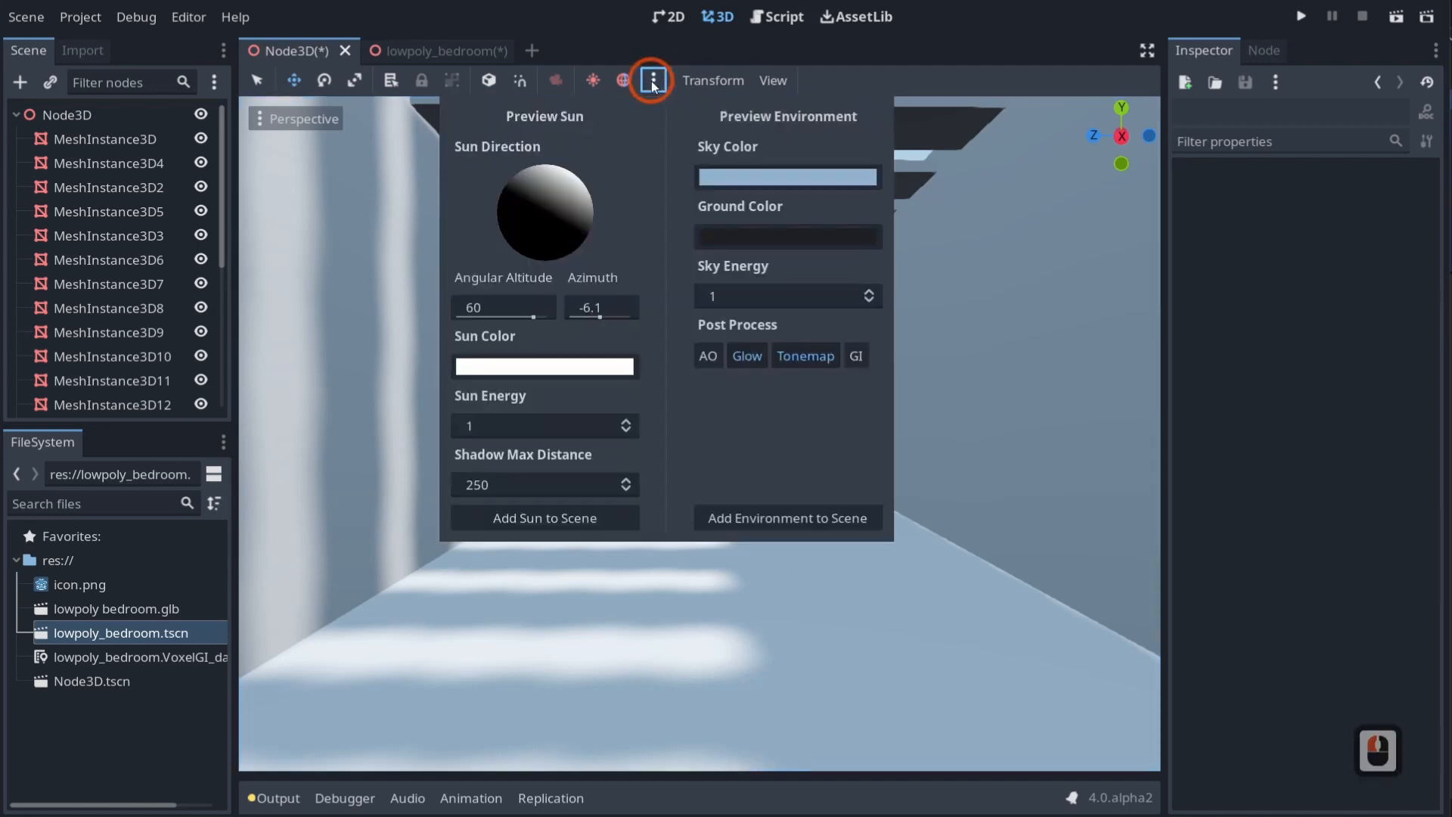
left_click_drag(563, 186, 529, 175)
mouse_move(547, 311)
left_mouse_down()
mouse_move(621, 316)
mouse_move(538, 316)
left_mouse_up()
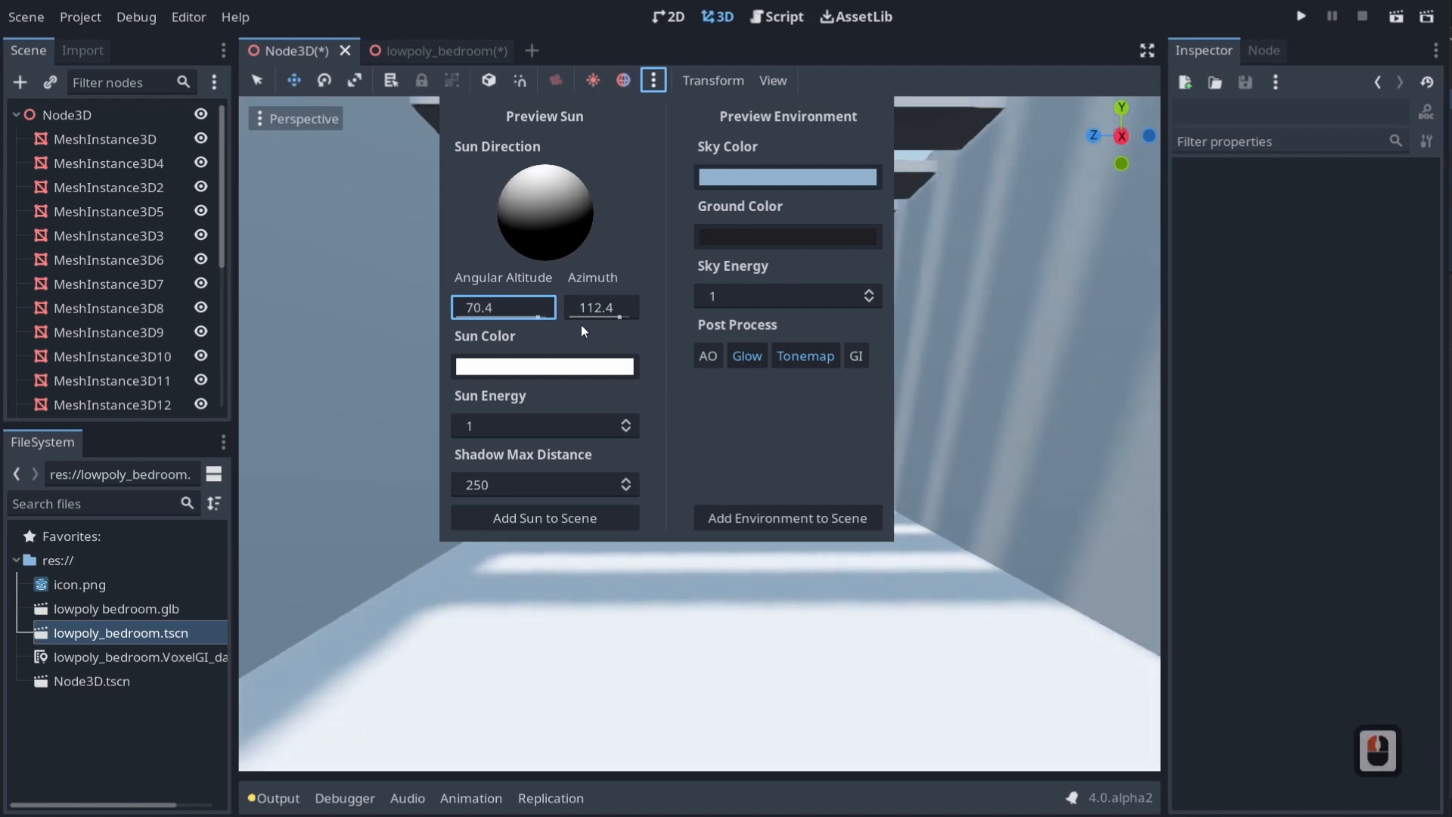
left_click(643, 87)
left_click(758, 49)
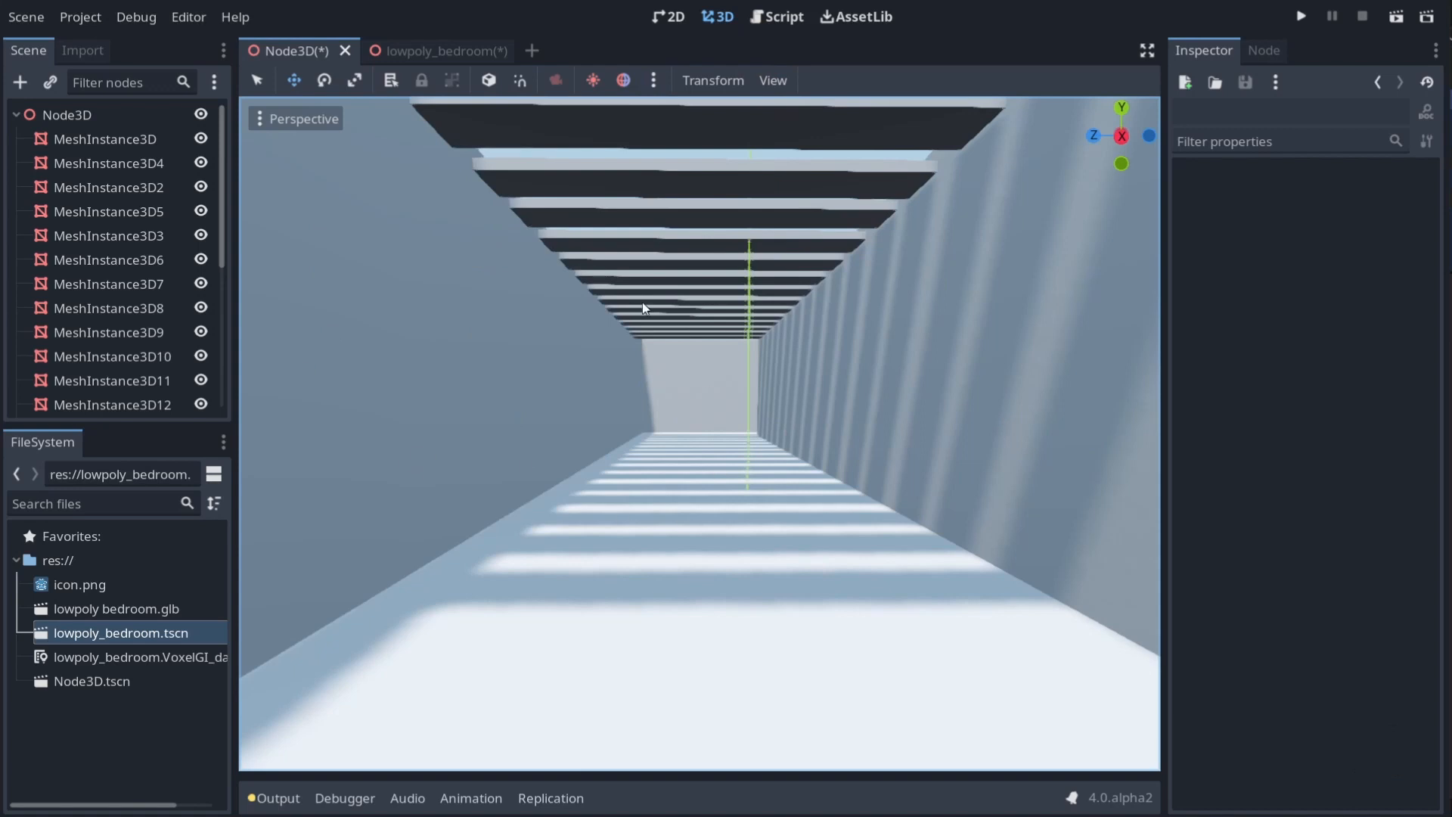
Set the preview sun colour to a warm, pale orange-yellow
left_click(653, 81)
left_click(588, 380)
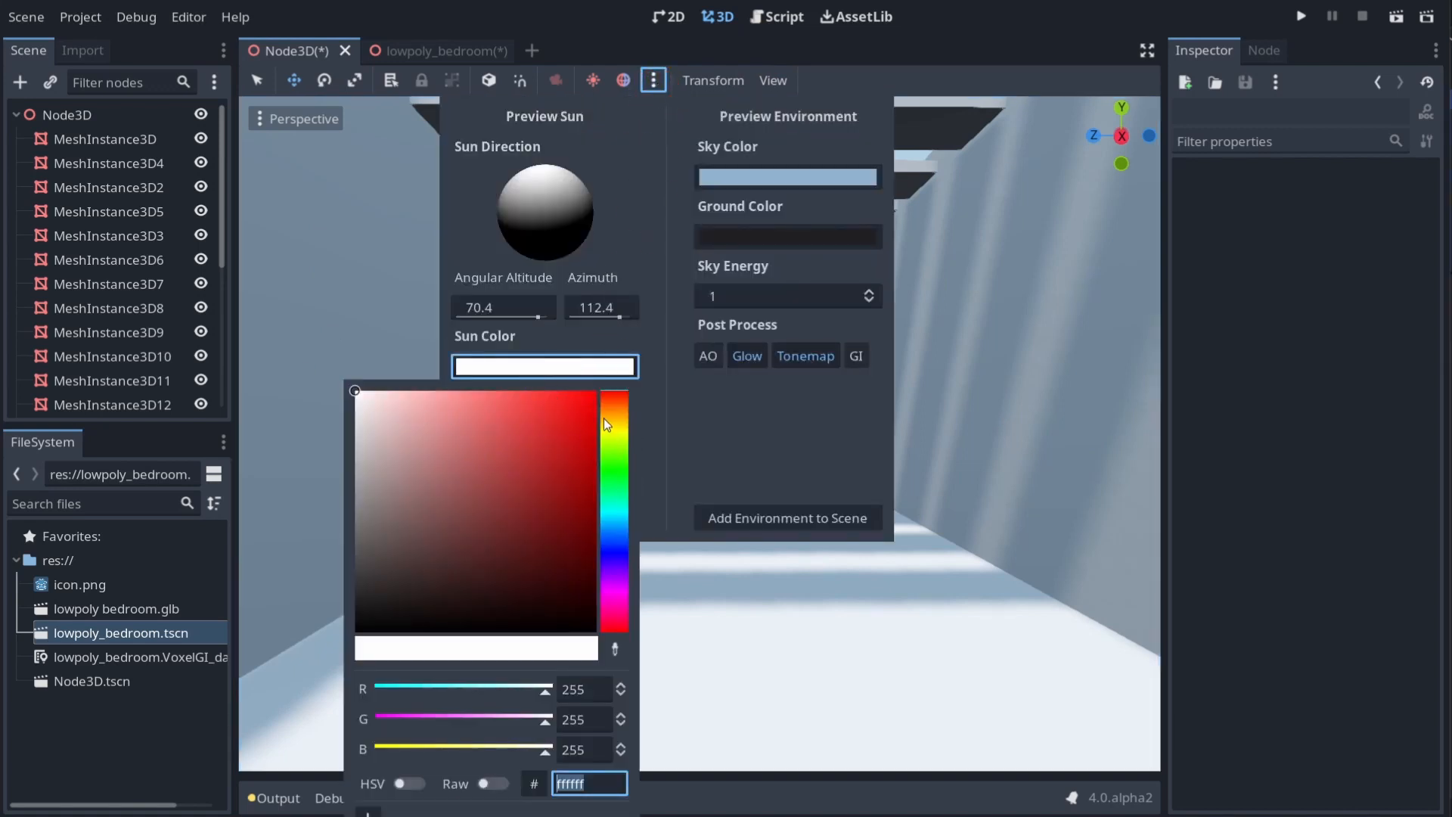
left_click(609, 416)
left_click_drag(356, 395, 457, 412)
Try a tan sky colour, ceb291, for the preview environment and toggle the environment preview to compare
left_click(747, 177)
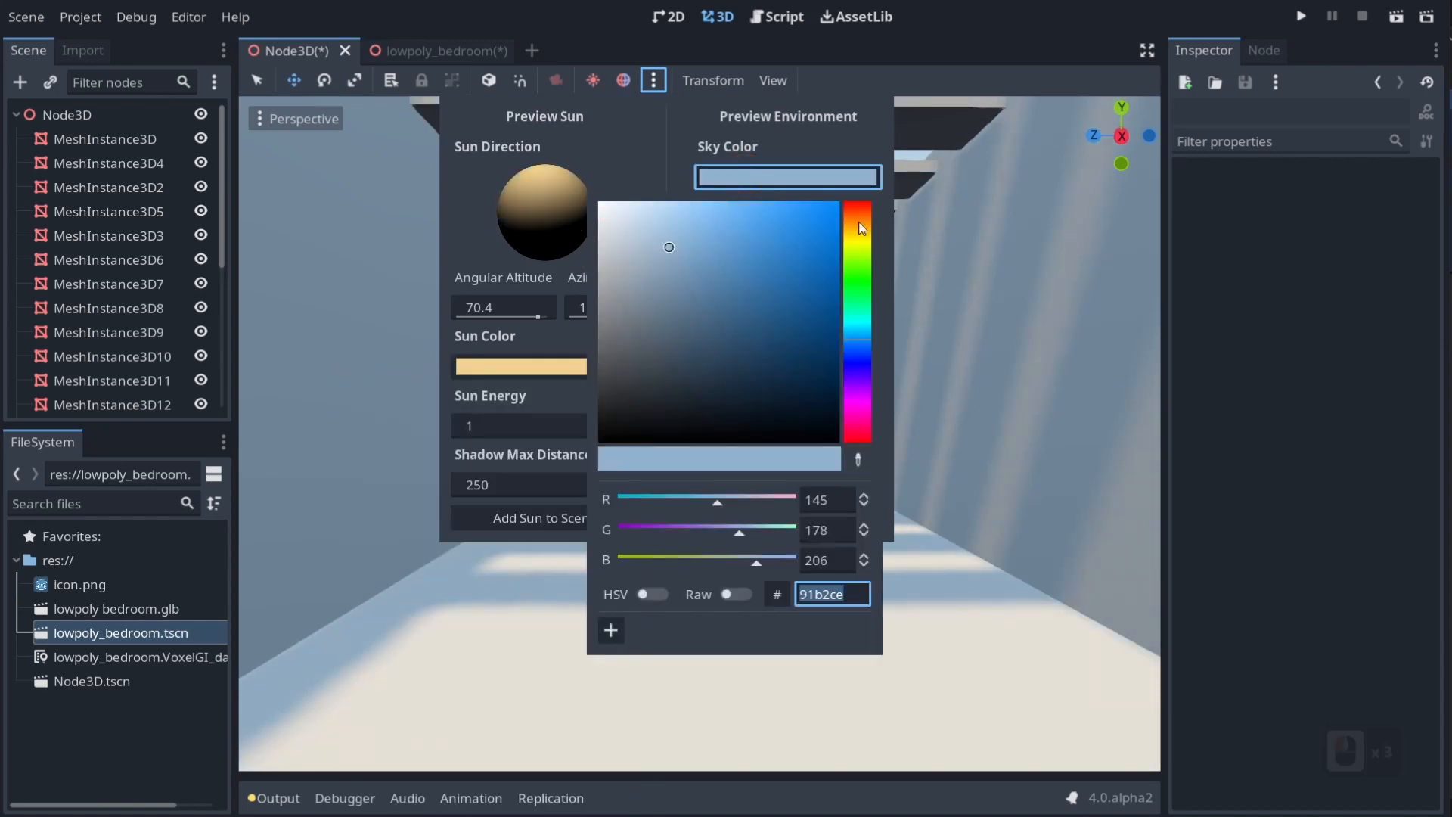
left_click_drag(862, 228, 855, 223)
key("Escape")
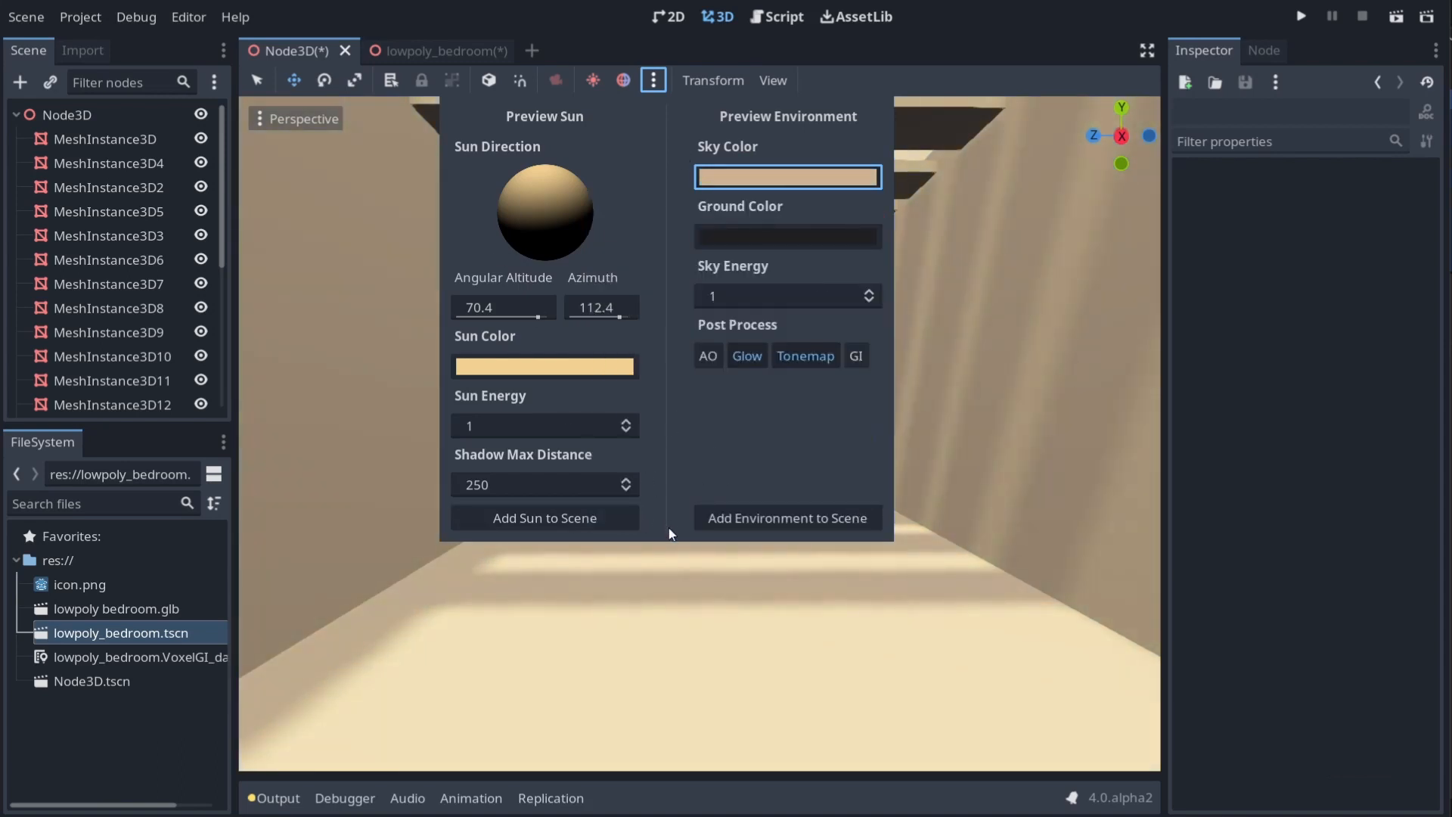
left_click(620, 93)
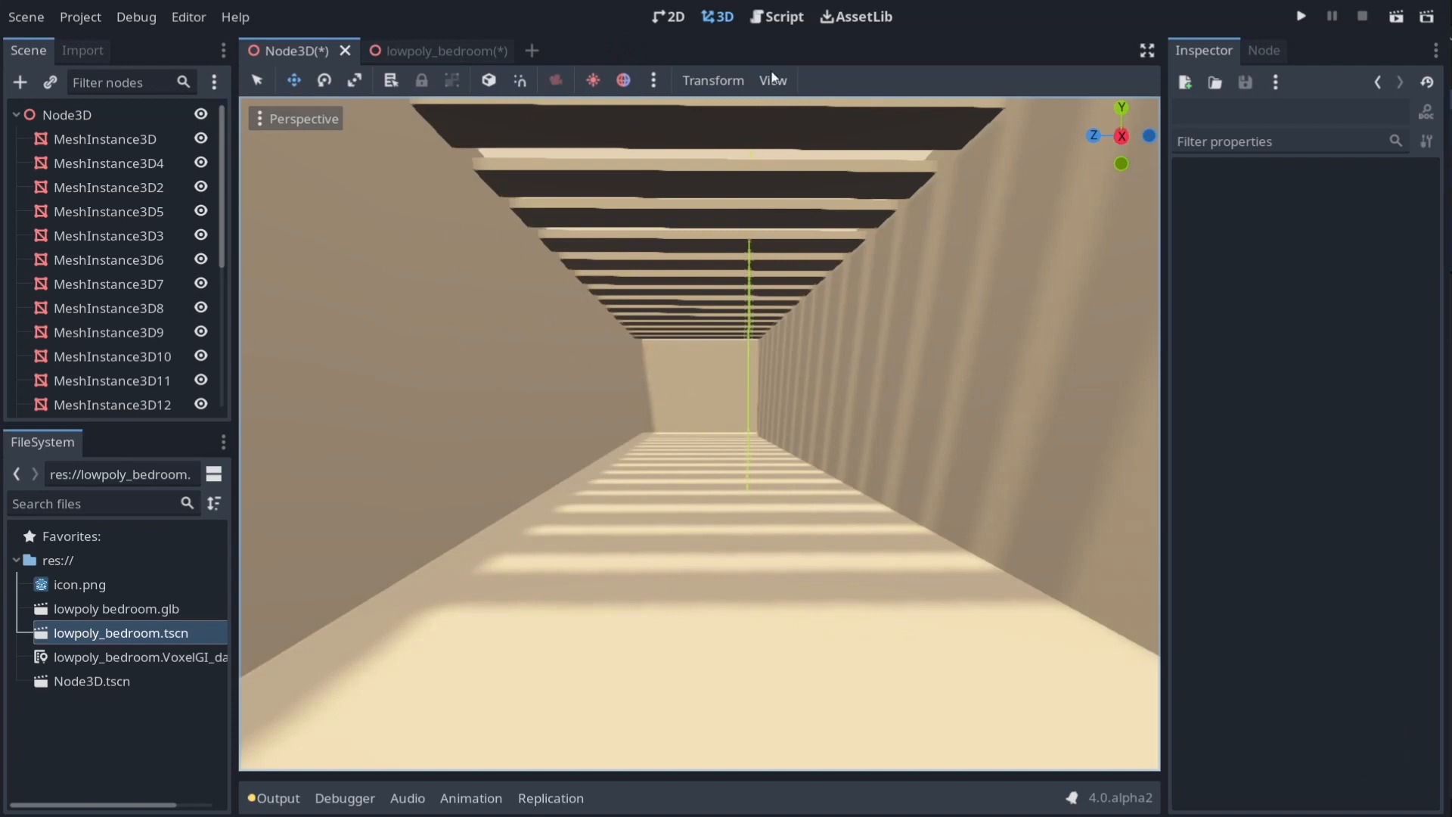
left_click(621, 80)
left_click(624, 79)
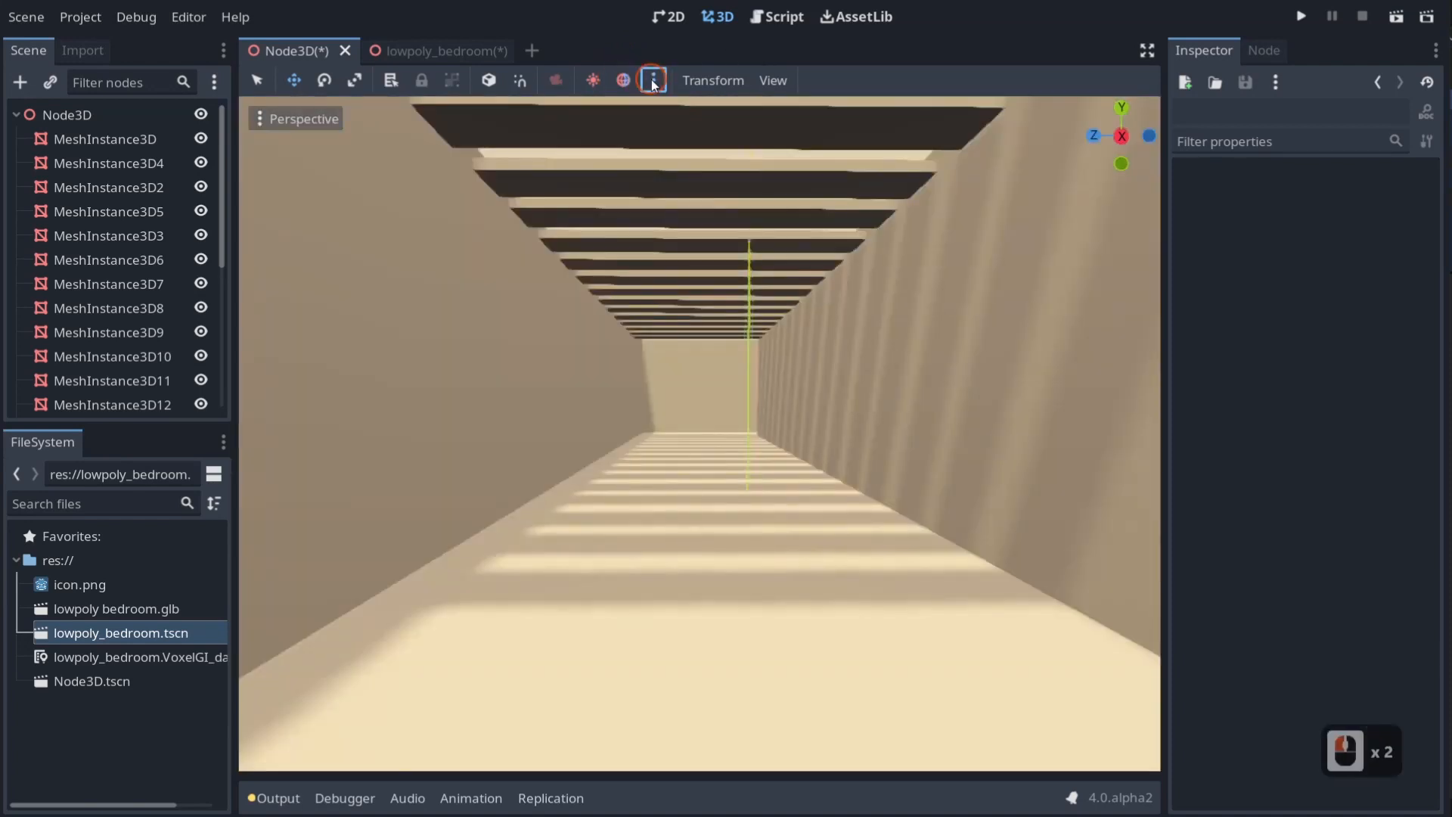
Set the preview environment's sky colour to a very light blue
left_click(654, 80)
left_click(741, 181)
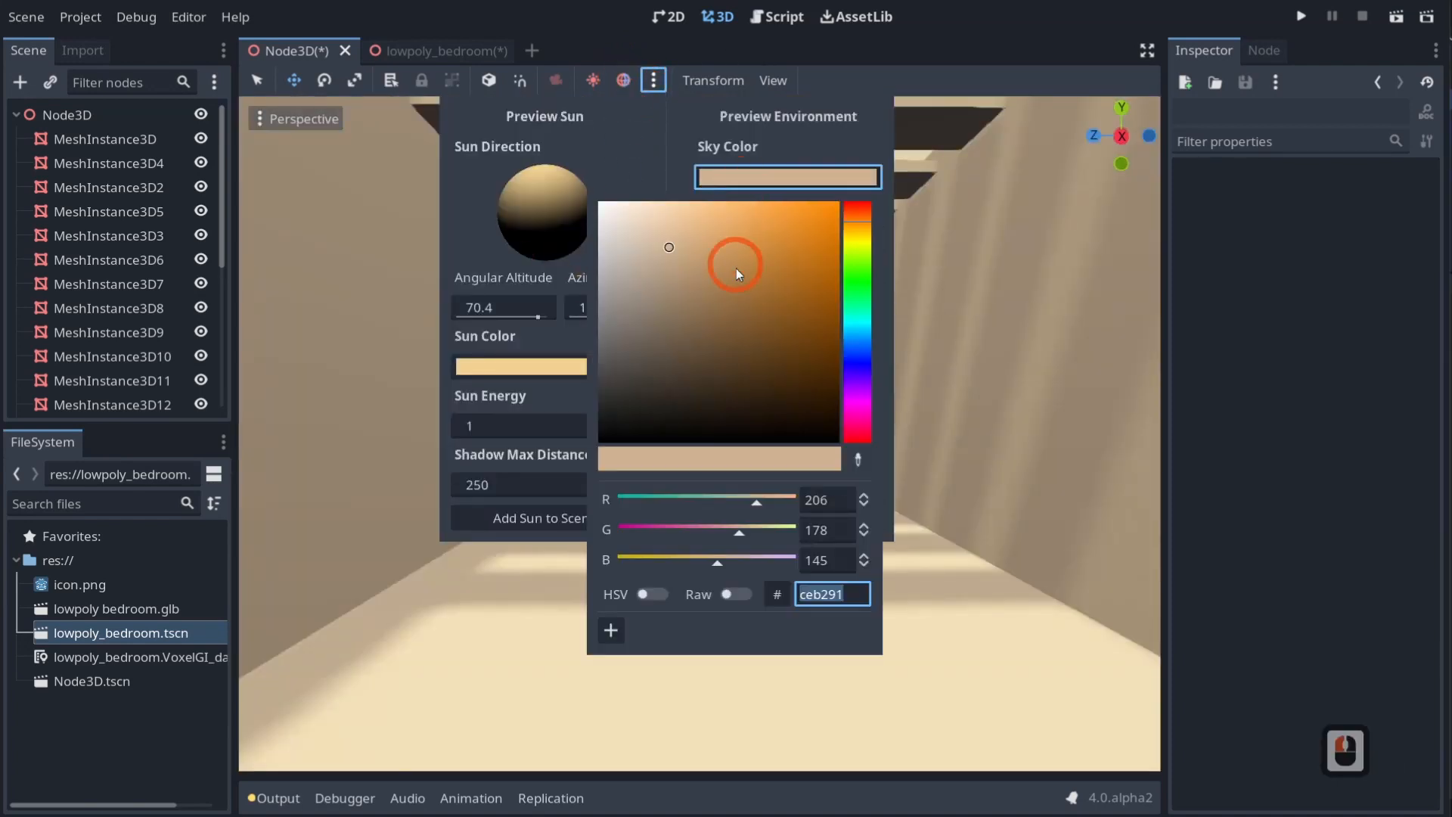
left_click(641, 239)
left_click_drag(641, 238, 635, 222)
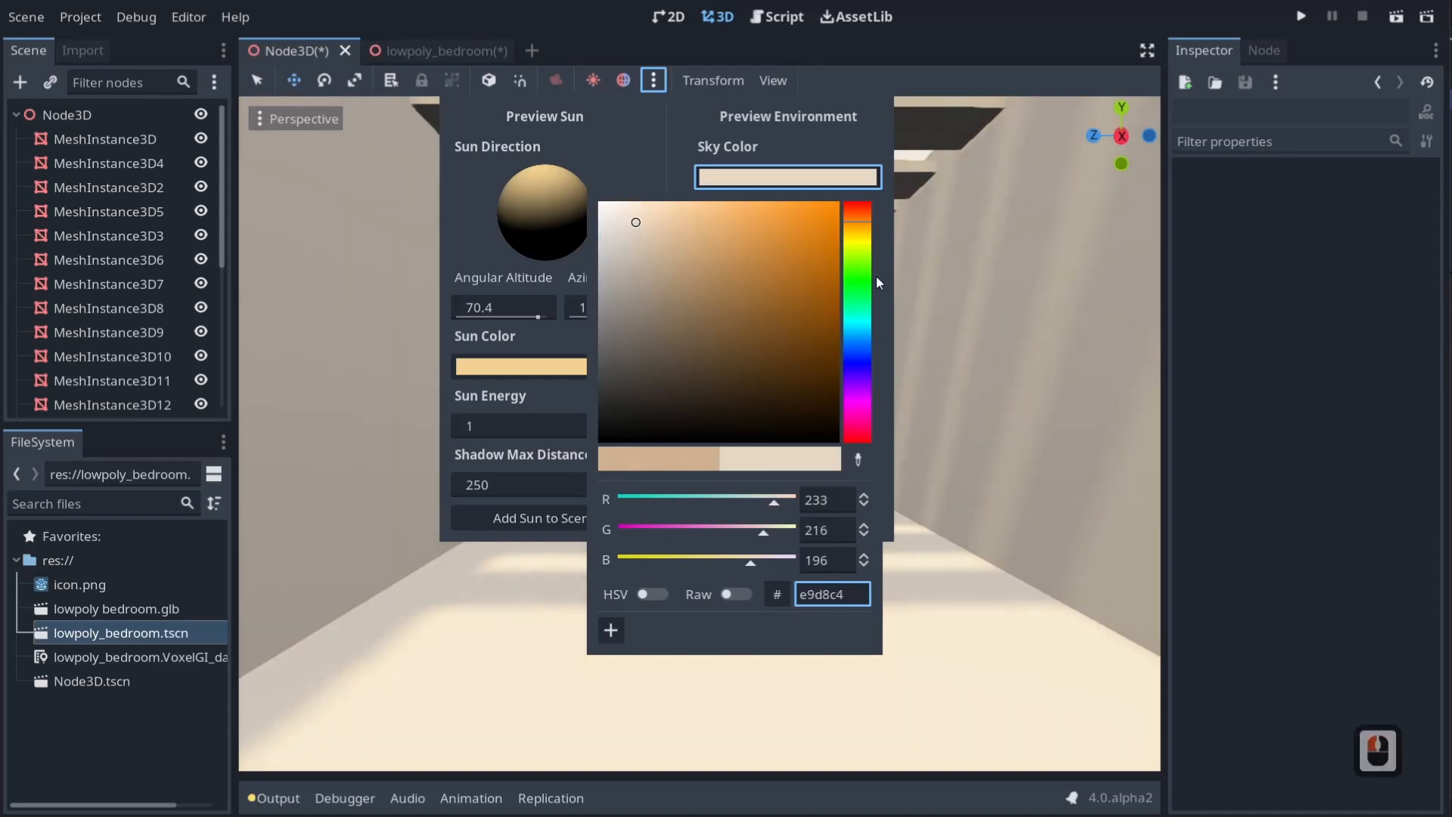
left_click(861, 342)
left_click_drag(858, 340, 859, 346)
left_click(682, 150)
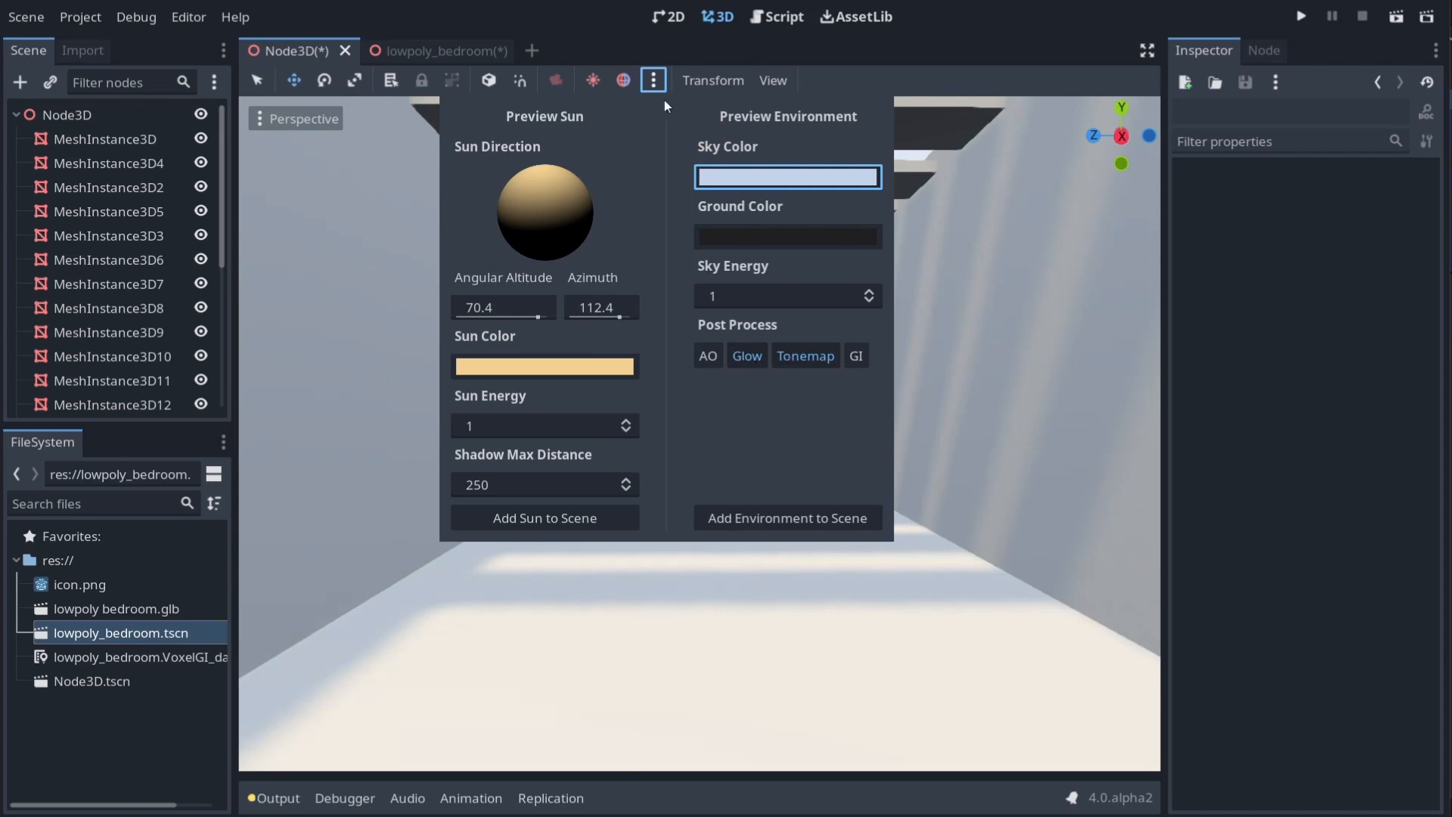
Compare the corridor with the preview environment's Tonemap effect switched off and back on
left_click(653, 80)
left_click(807, 357)
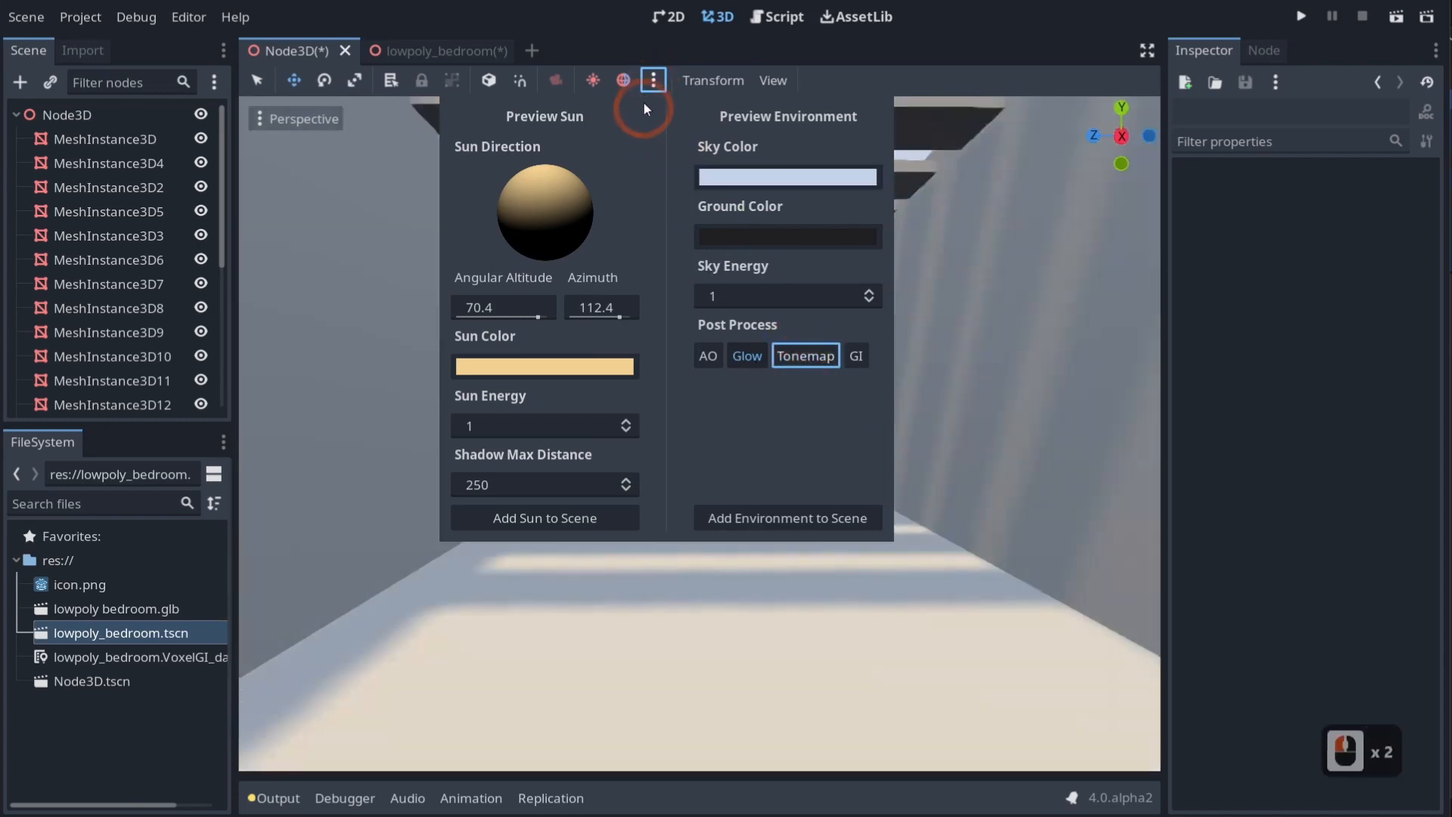
left_click(652, 80)
left_click(652, 81)
left_click(654, 80)
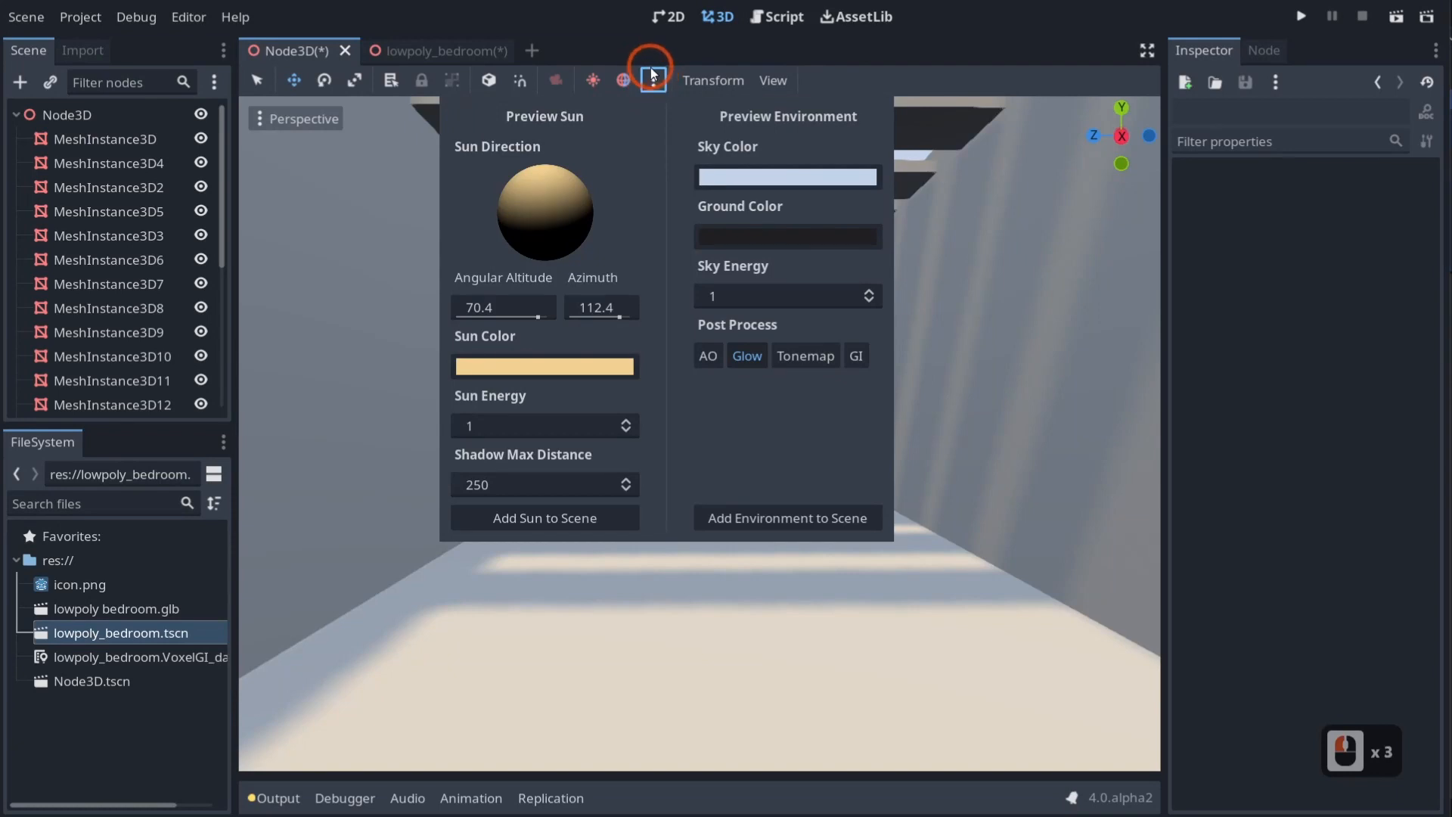
left_click(914, 84)
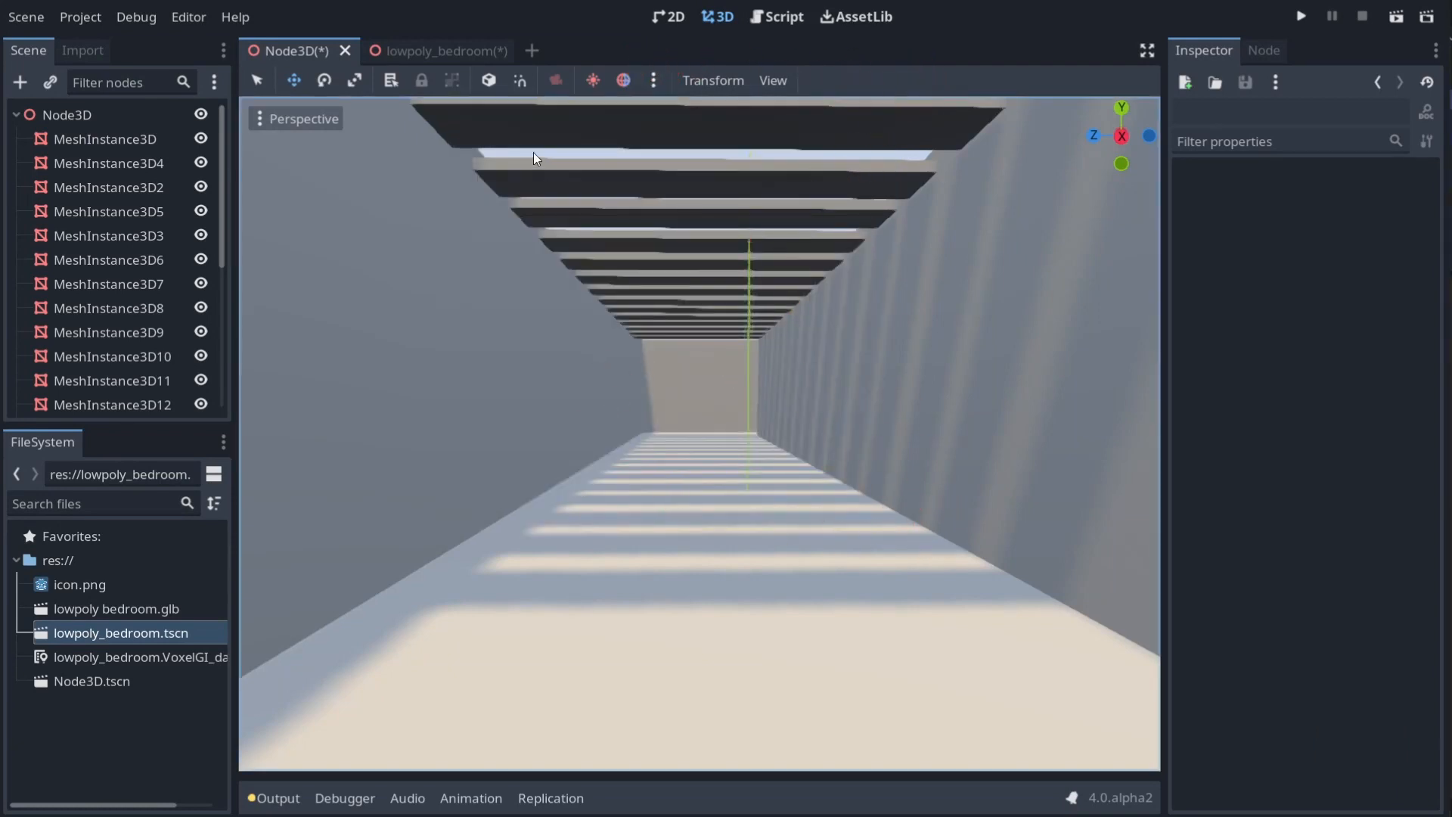
left_click(651, 80)
left_click(808, 358)
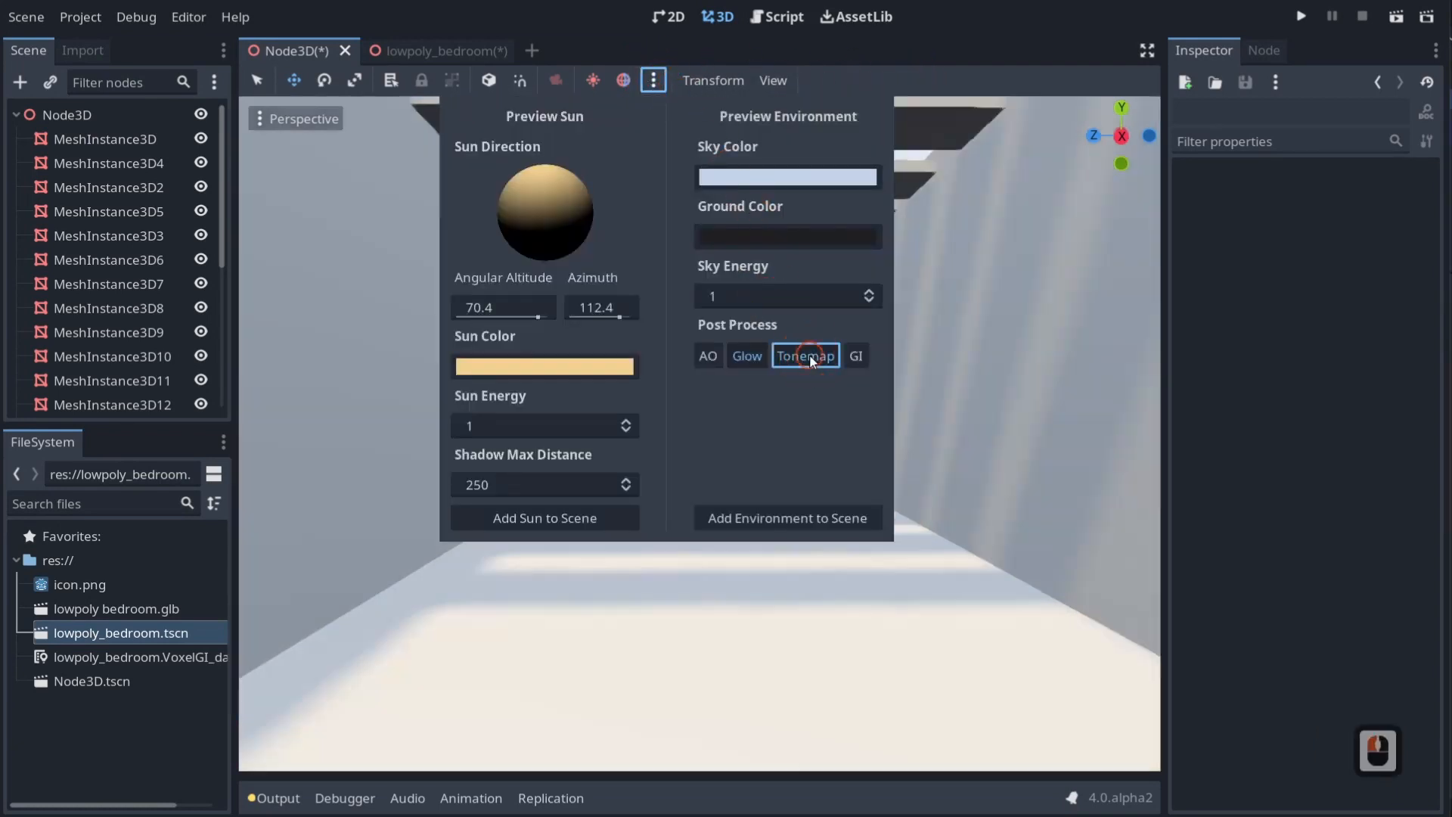
left_click(956, 127)
left_click(621, 425)
left_click(850, 479)
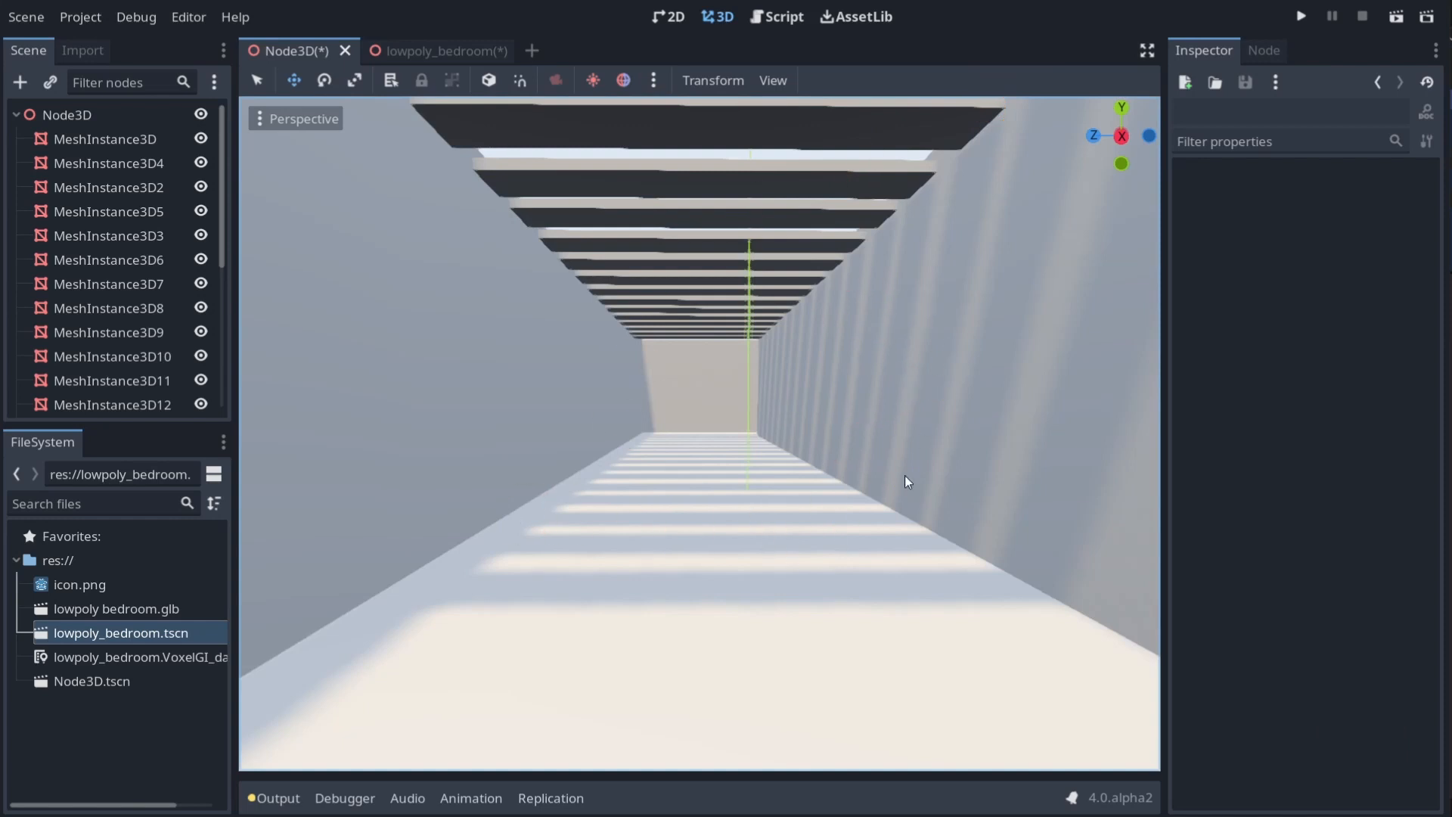
Enable GI post-processing in the preview environment and examine the corridor's lighting
left_click(653, 80)
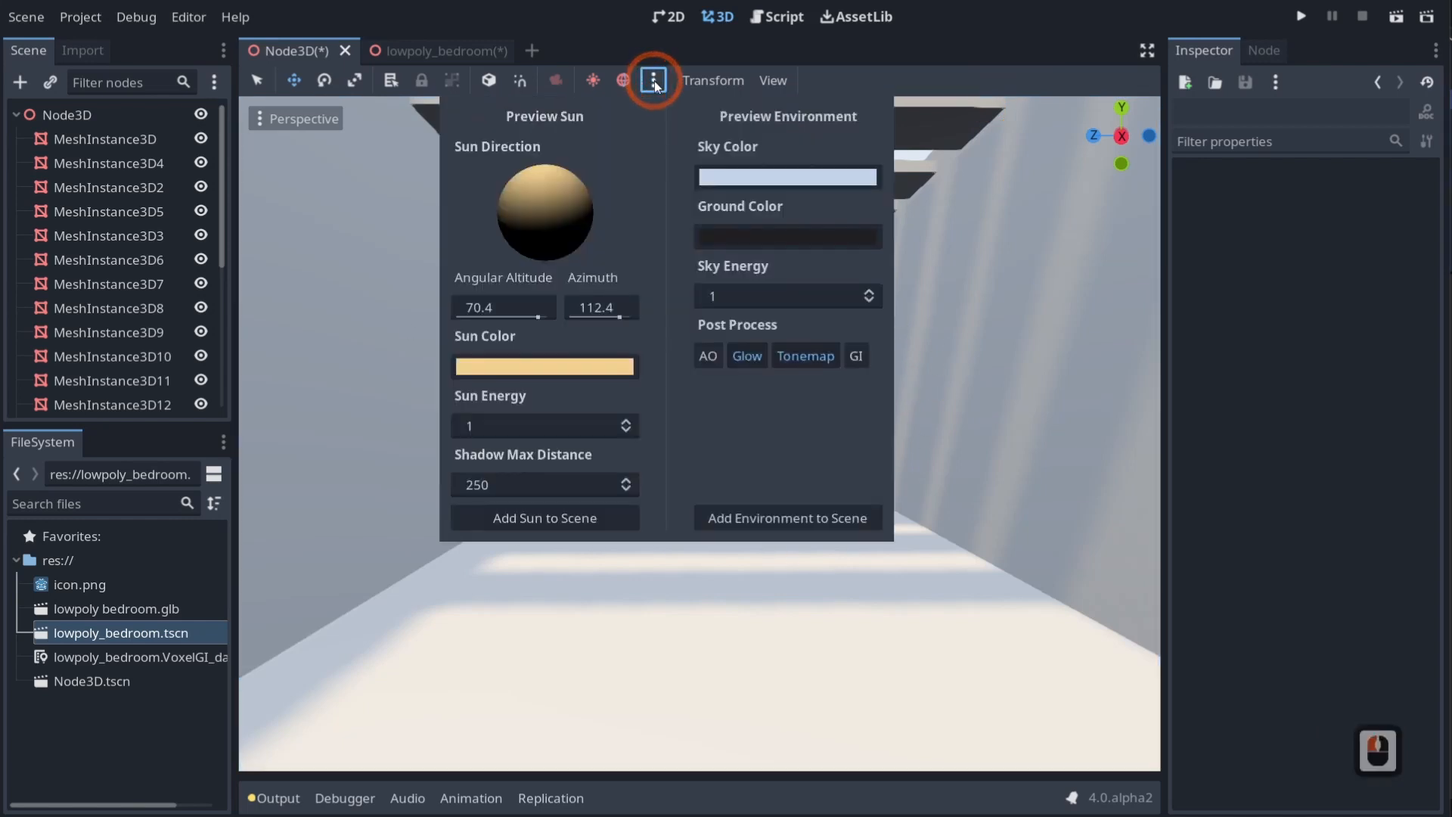
left_click(856, 356)
left_click(910, 80)
left_click(616, 632)
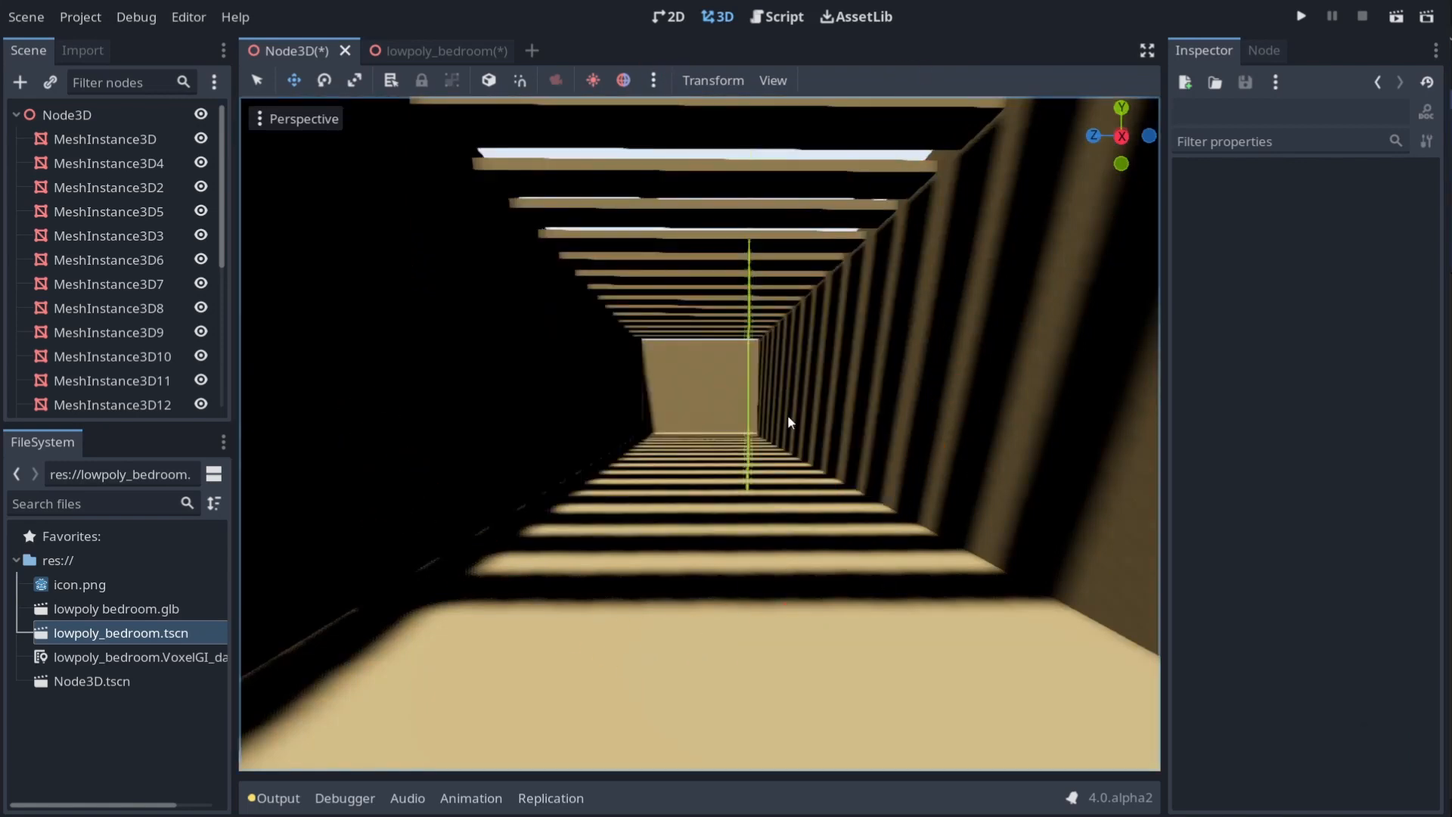
right_click_drag(731, 463, 723, 408)
scroll(731, 463, "up", 2)
scroll(731, 463, "down", 1)
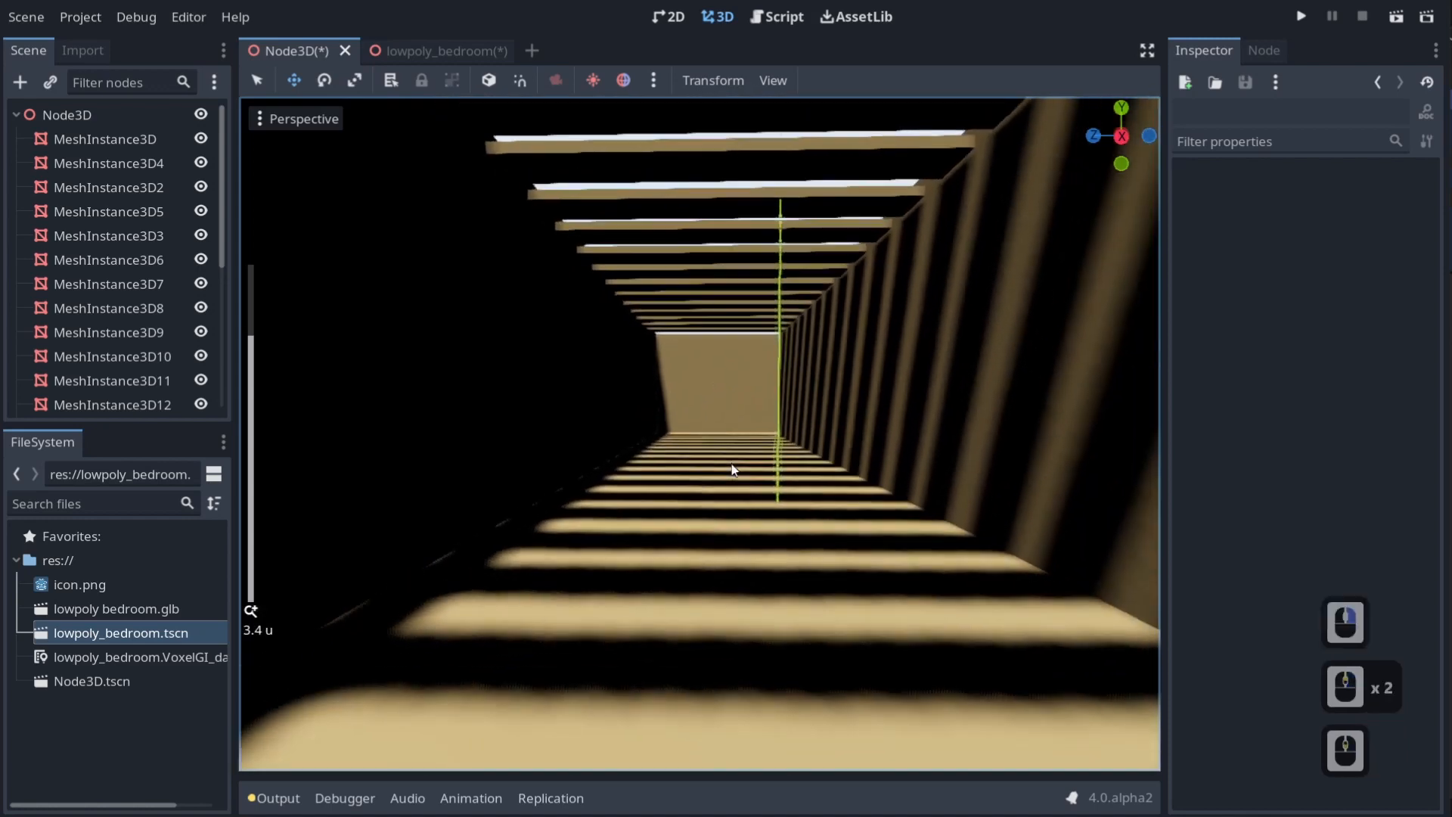
scroll(733, 492, "down", 1)
right_click_drag(734, 491, 736, 493)
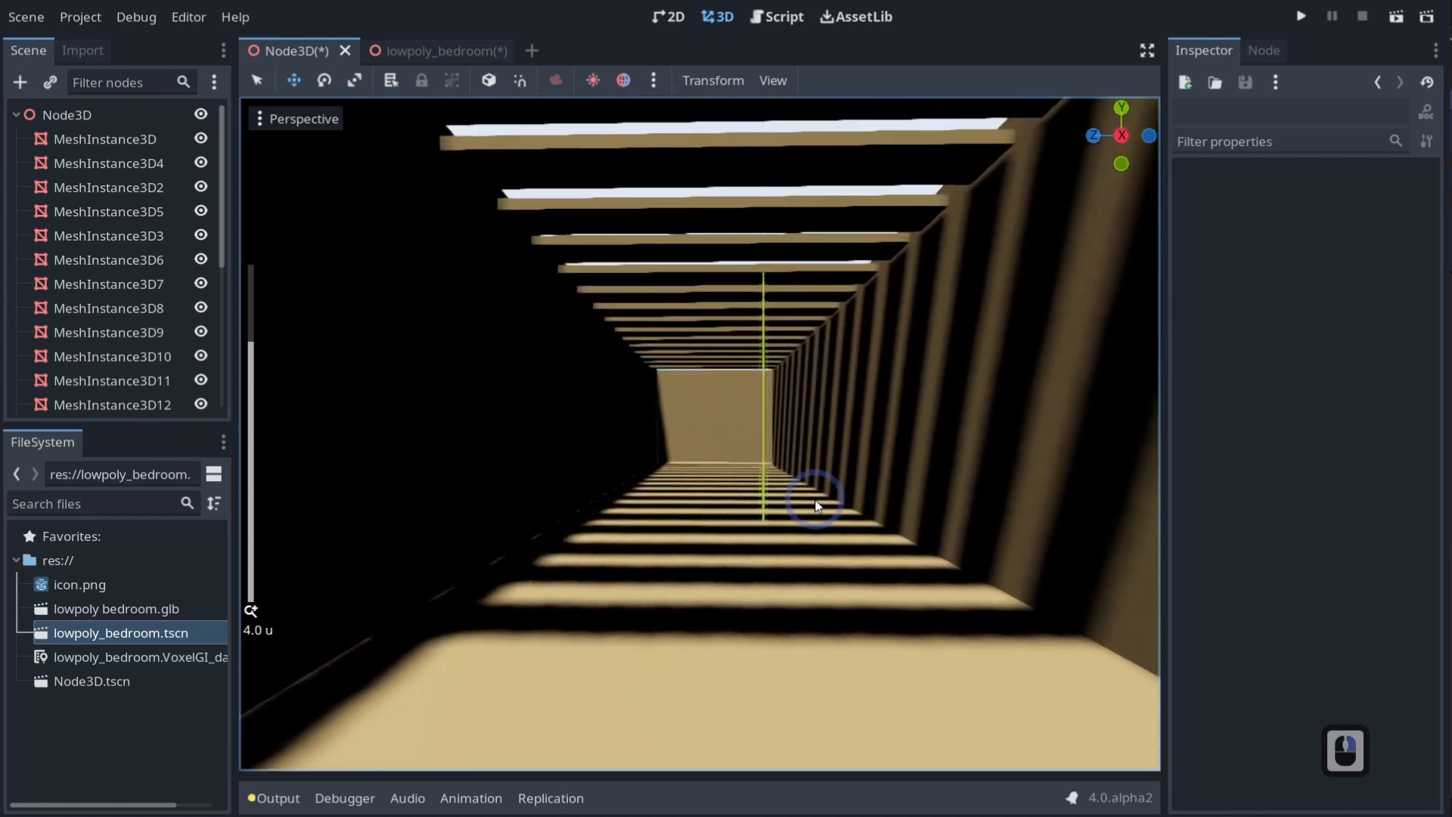
Turn GI off and AO on in the preview environment's post-processing
left_click(653, 79)
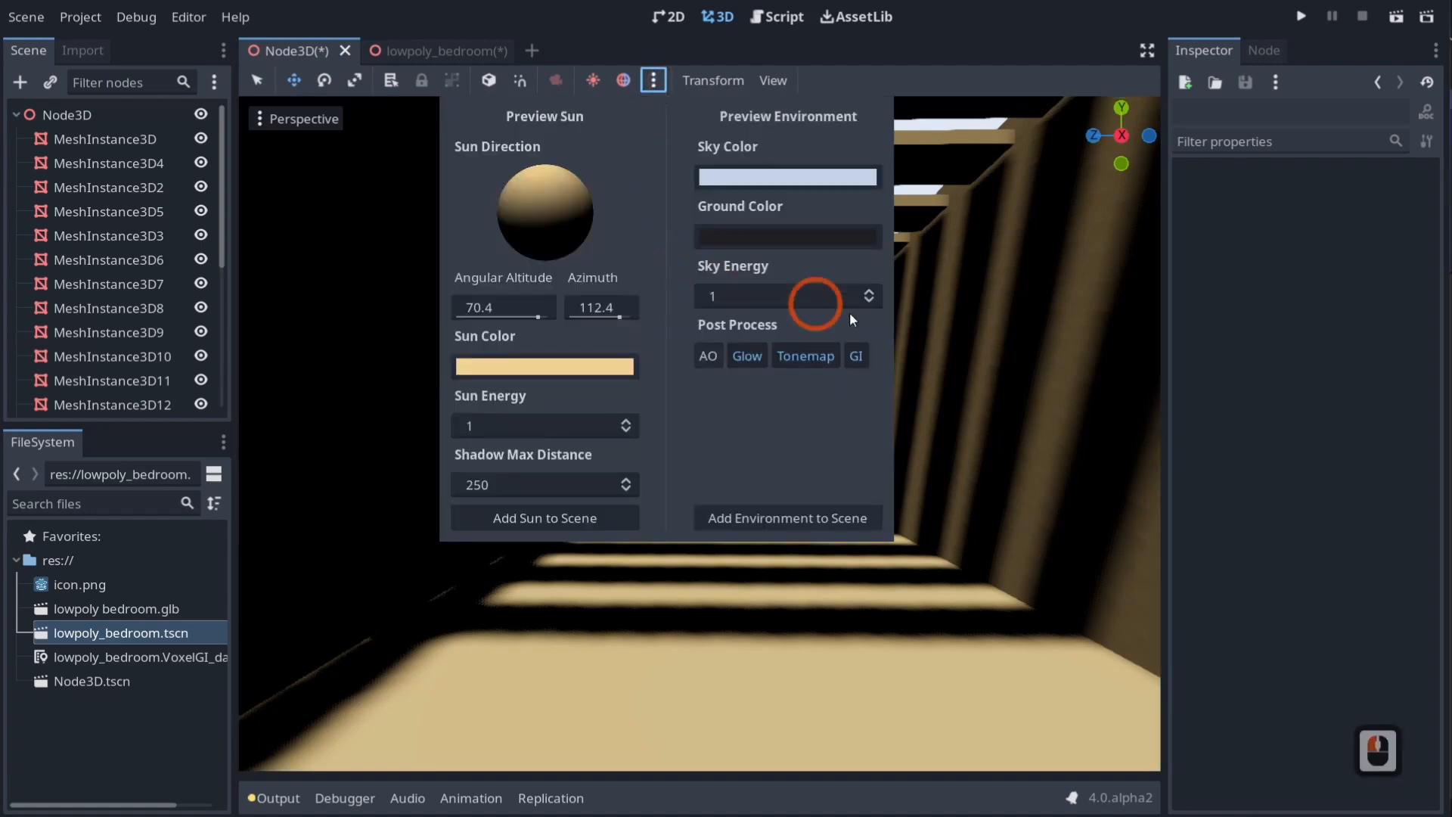
left_click(855, 355)
left_click(714, 354)
left_click(714, 354)
left_click(714, 353)
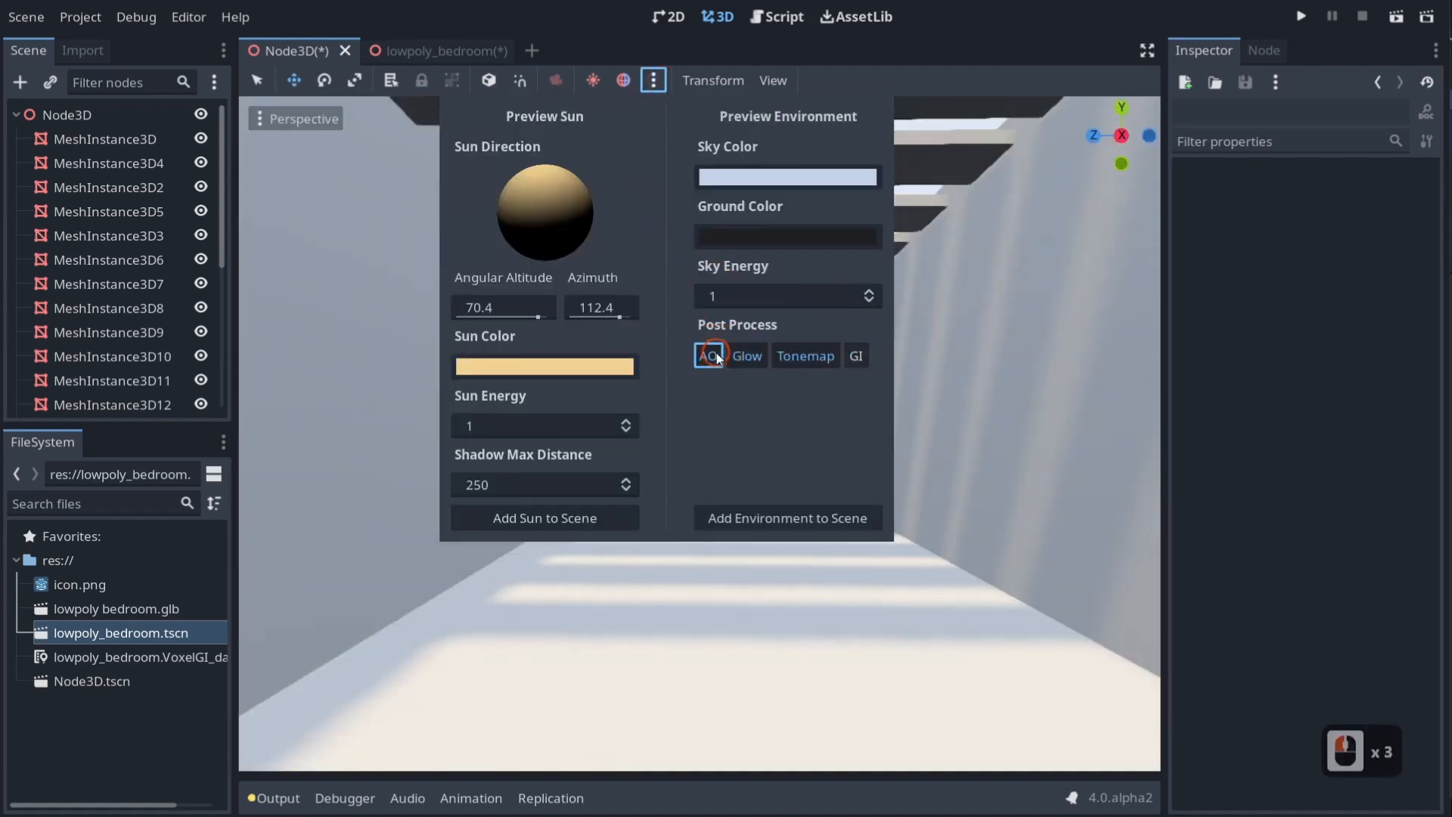
left_click(970, 70)
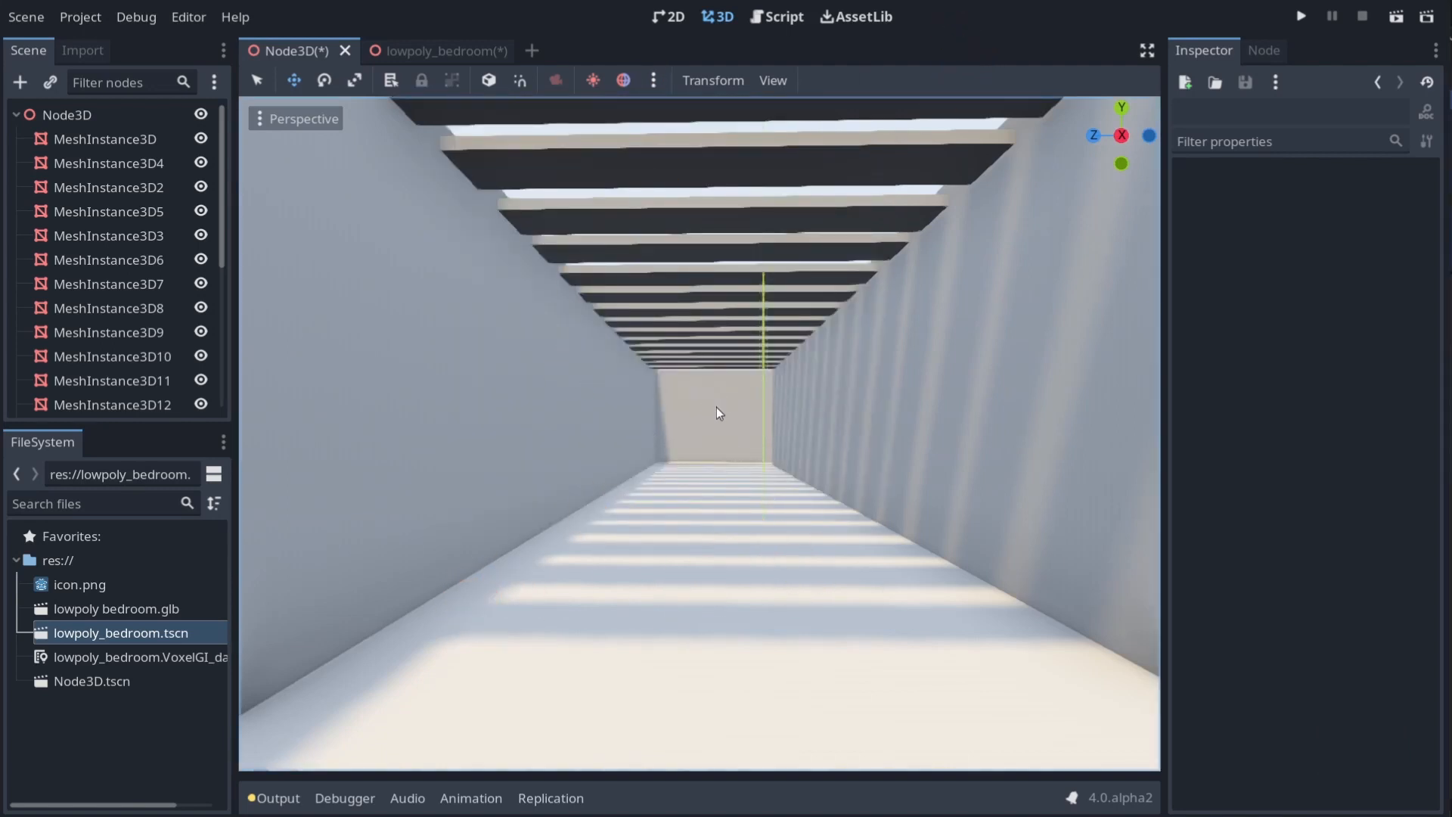
Add the preview sun to the scene as a directional light node and select it
left_click(655, 80)
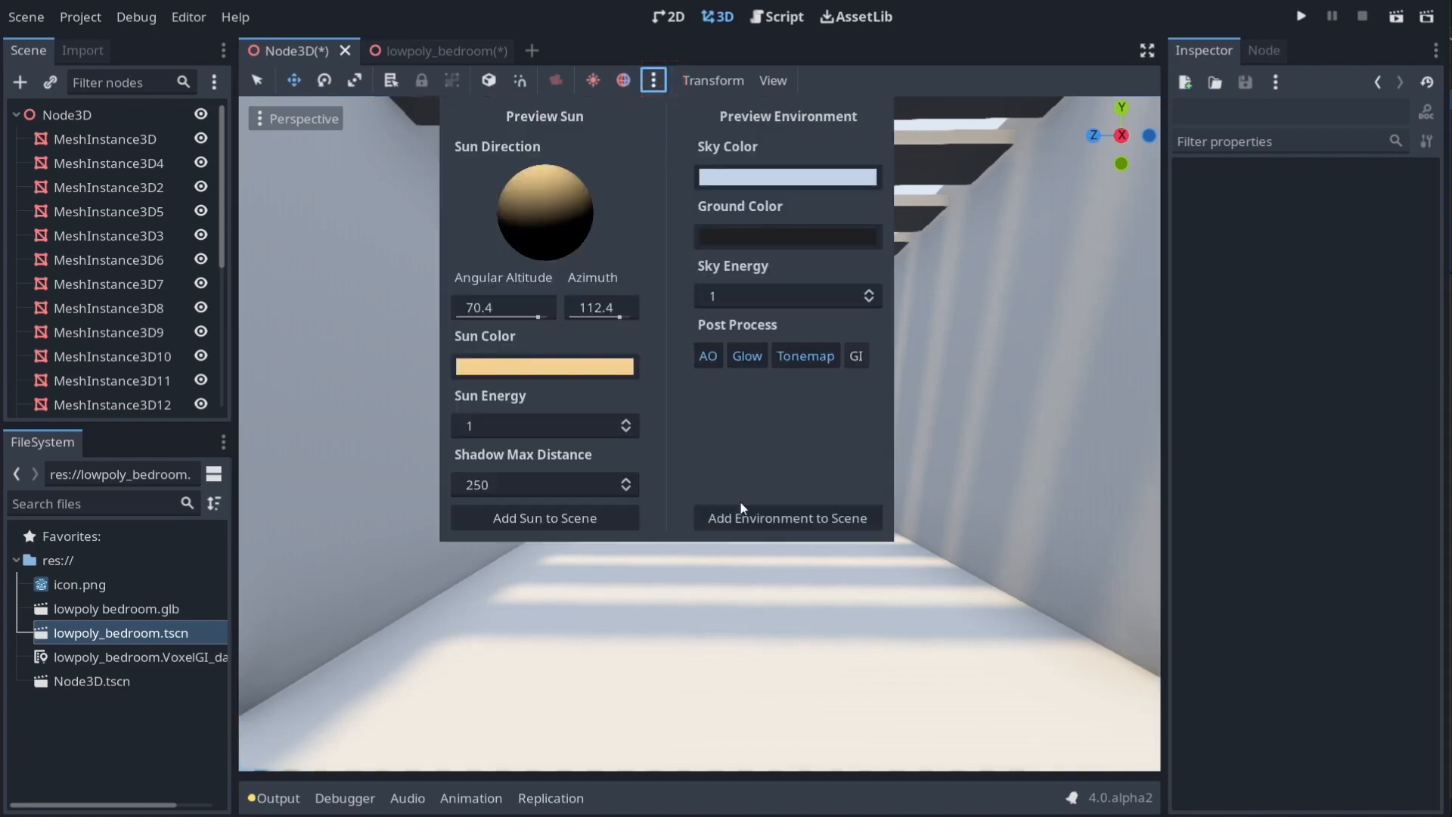
left_click(570, 521)
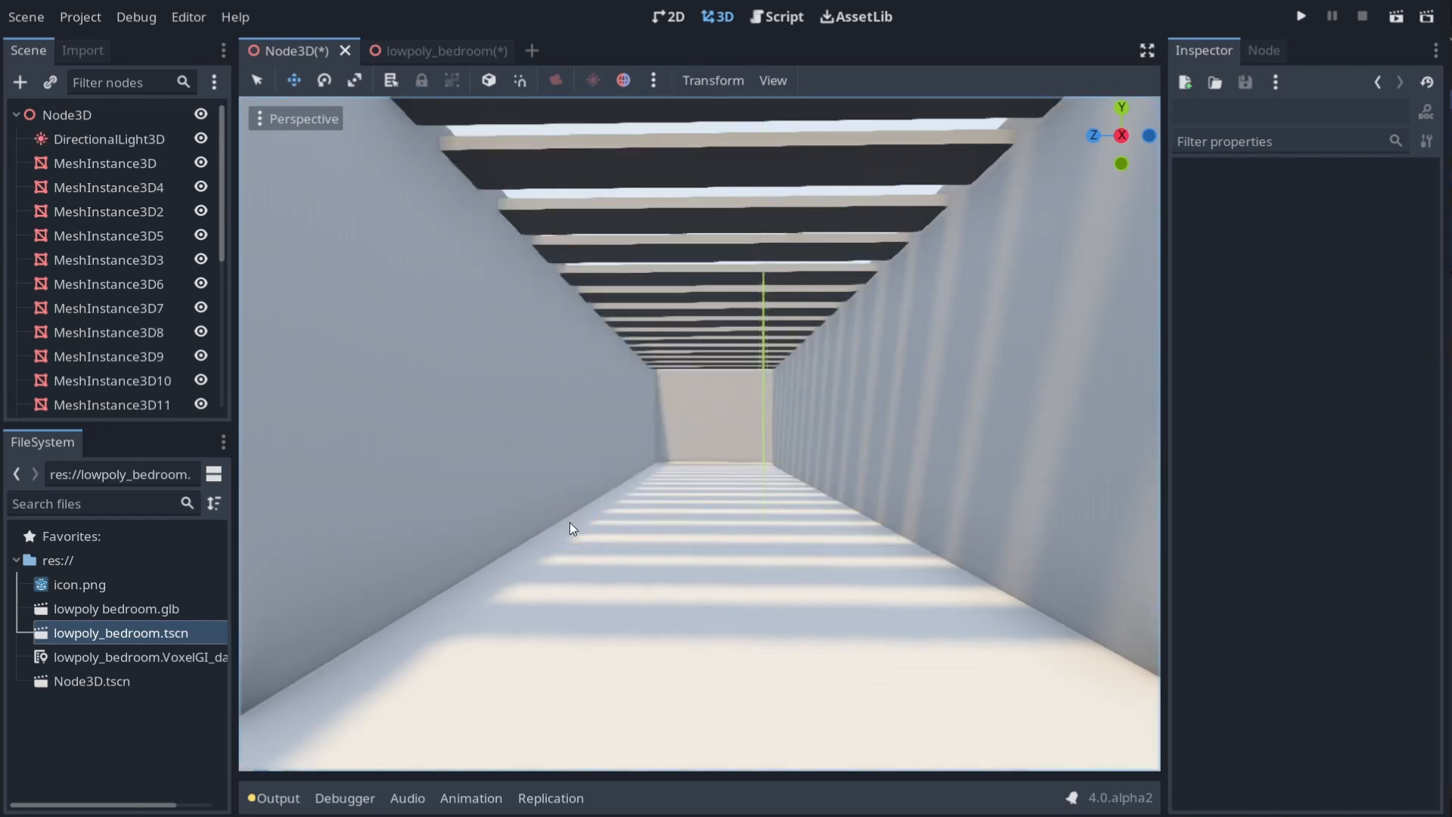
left_click(156, 137)
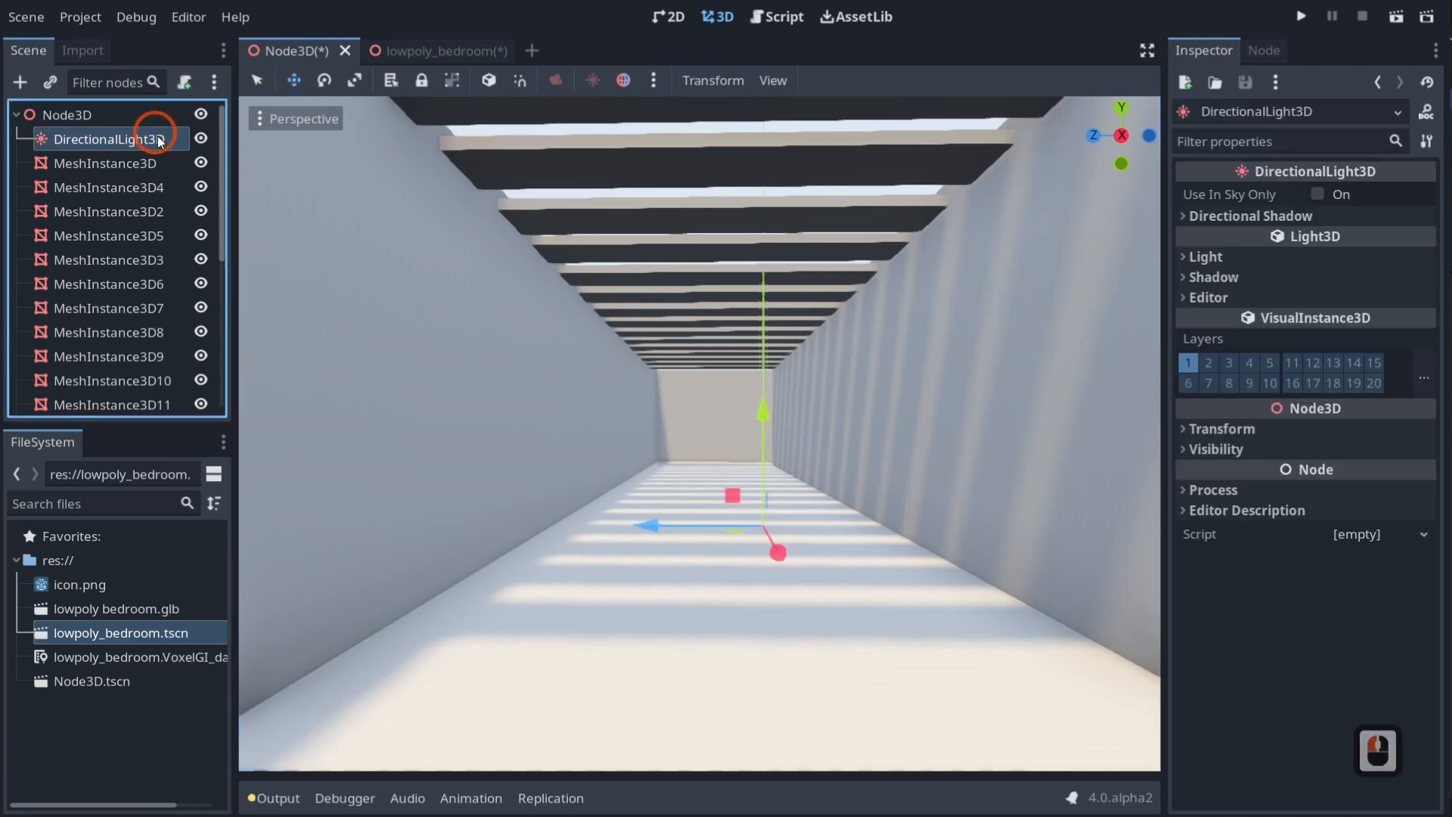
Rotate the directional light slightly about its X axis to shift the light stripes along the corridor
left_click(658, 517)
mouse_move(815, 618)
right_mouse_down()
mouse_move(726, 407)
mouse_move(725, 469)
mouse_move(756, 475)
mouse_move(718, 469)
mouse_move(771, 463)
mouse_move(726, 454)
mouse_move(756, 484)
mouse_move(748, 462)
mouse_move(828, 634)
right_mouse_up()
key("q")
key("w")
key("d")
key("e")
key("d")
key("w")
key("a")
key("s")
key("e")
key("d")
key("q")
key("w")
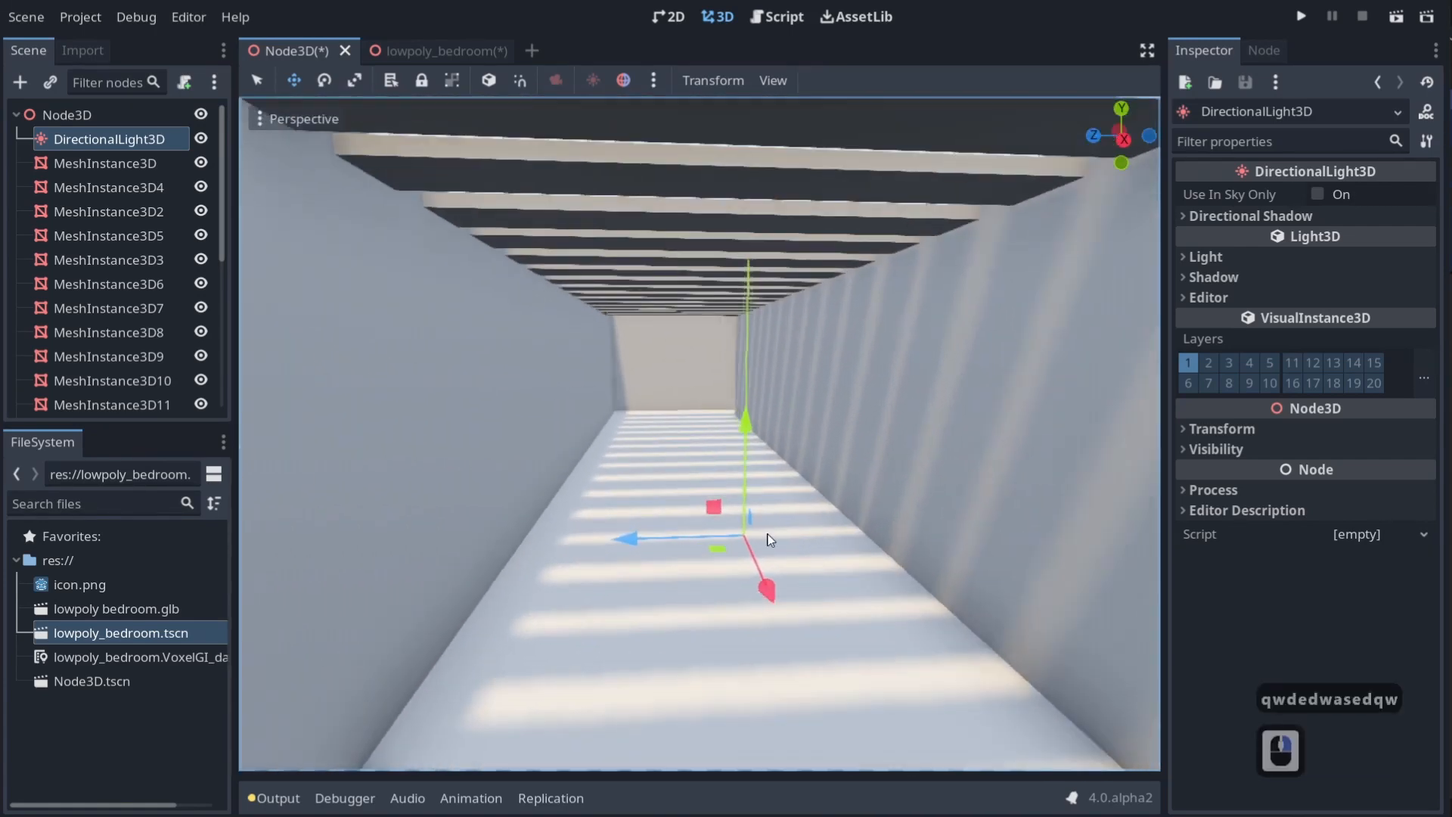
key("e")
left_click_drag(705, 467, 694, 469)
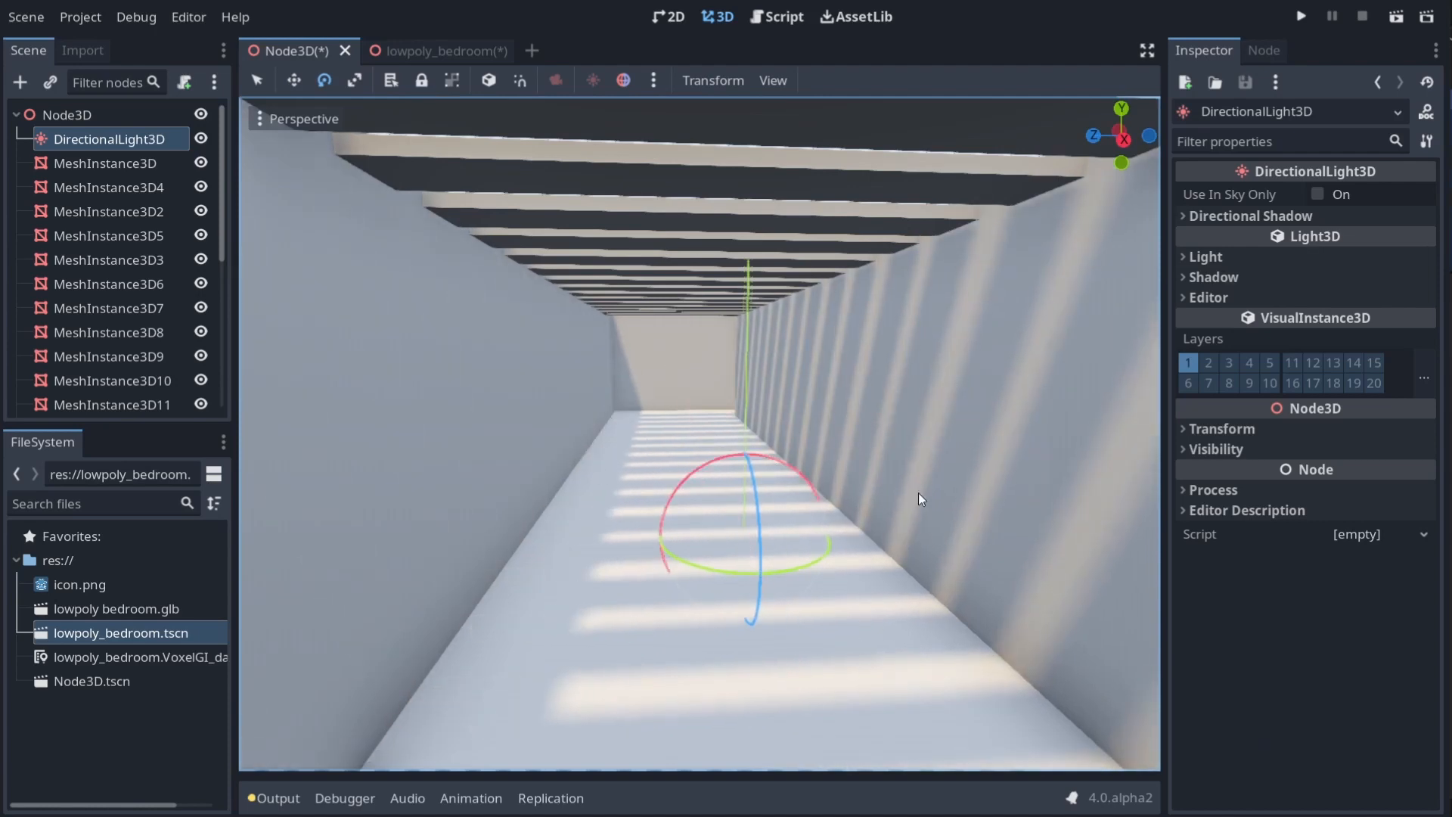
Review the directional light's Directional Shadow, Light and Shadow properties
left_click(1270, 218)
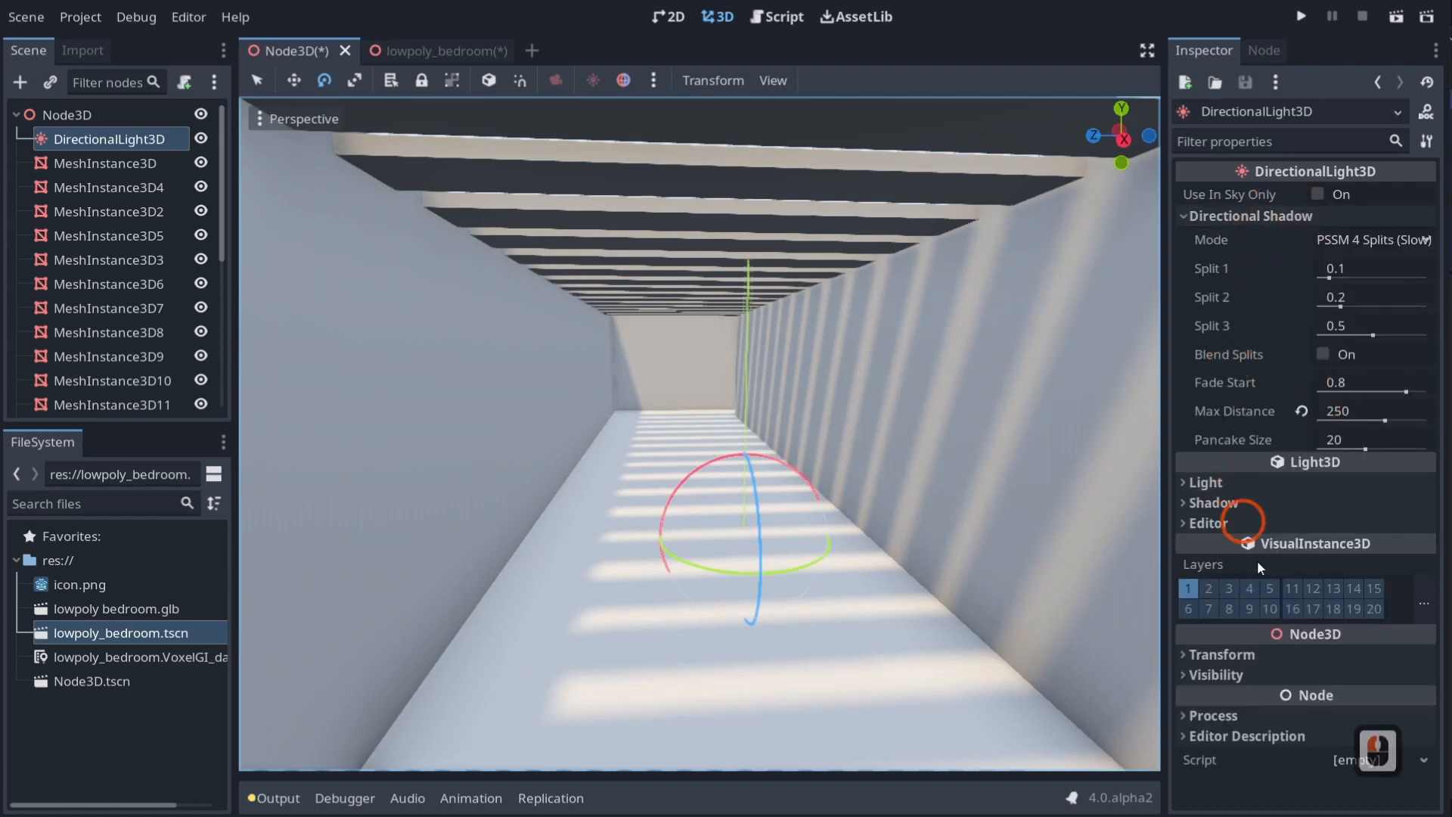
left_click(1200, 482)
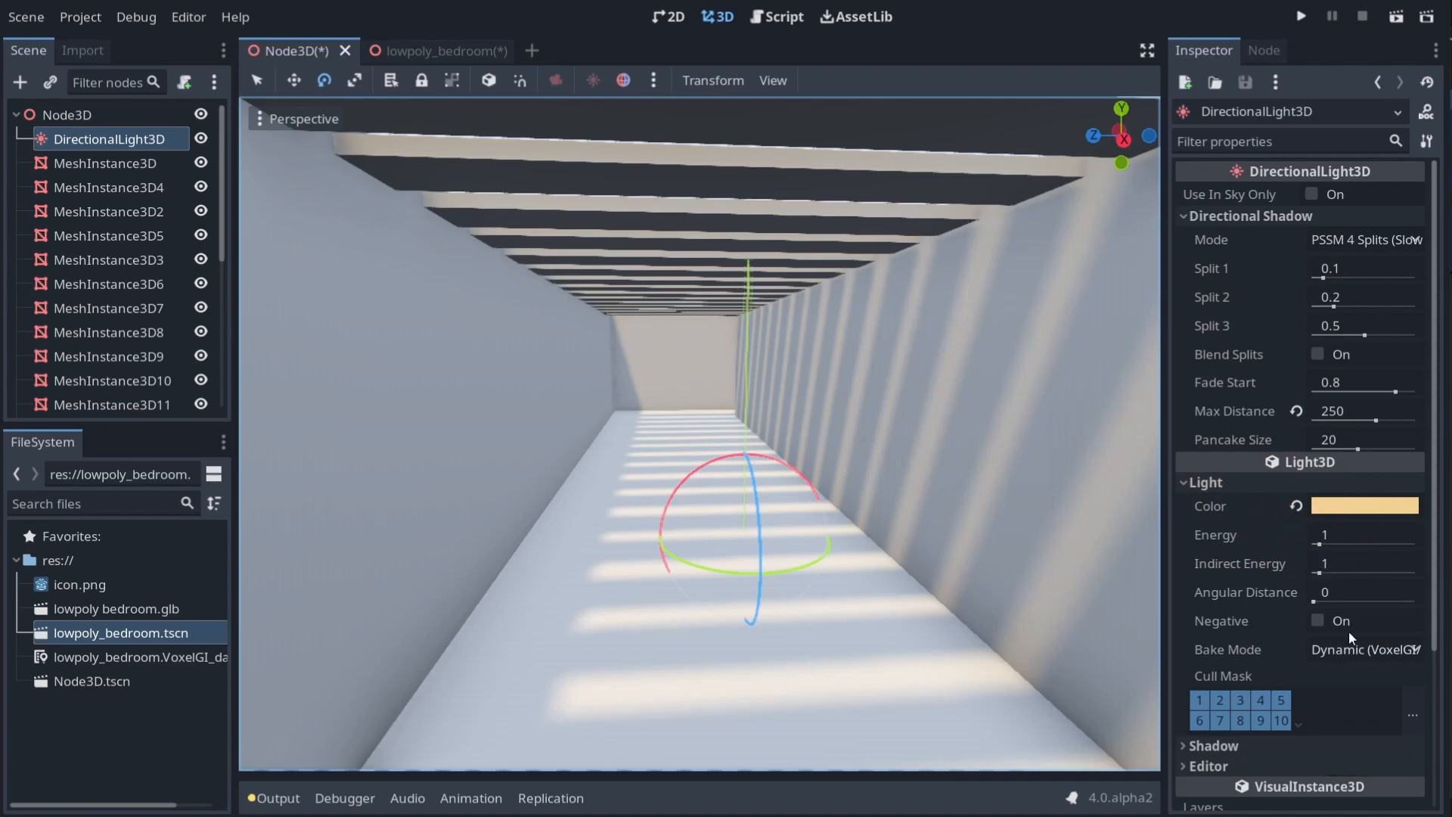
left_click(1213, 746)
scroll(1257, 644, "down", 2)
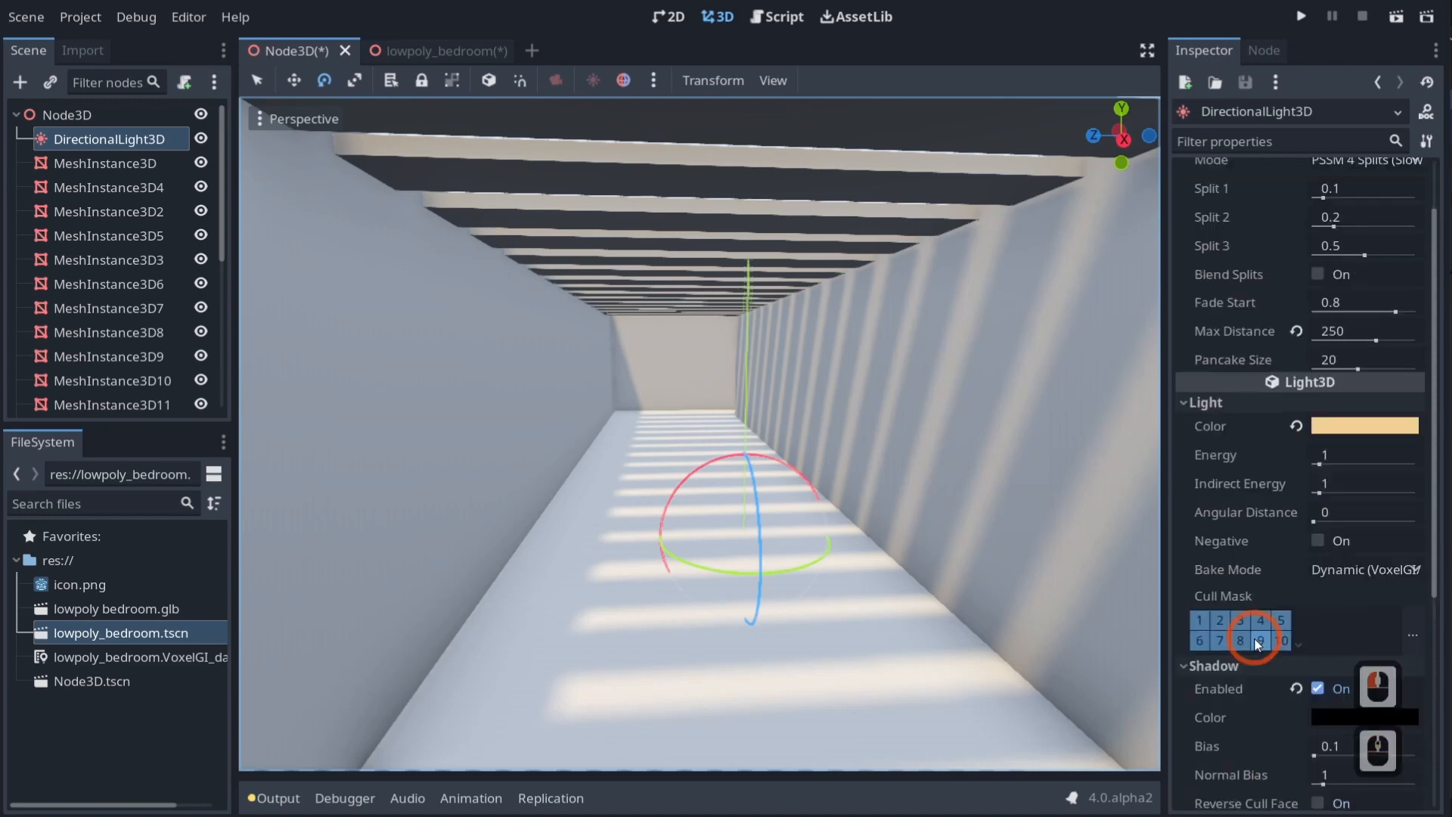
scroll(1257, 643, "down", 4)
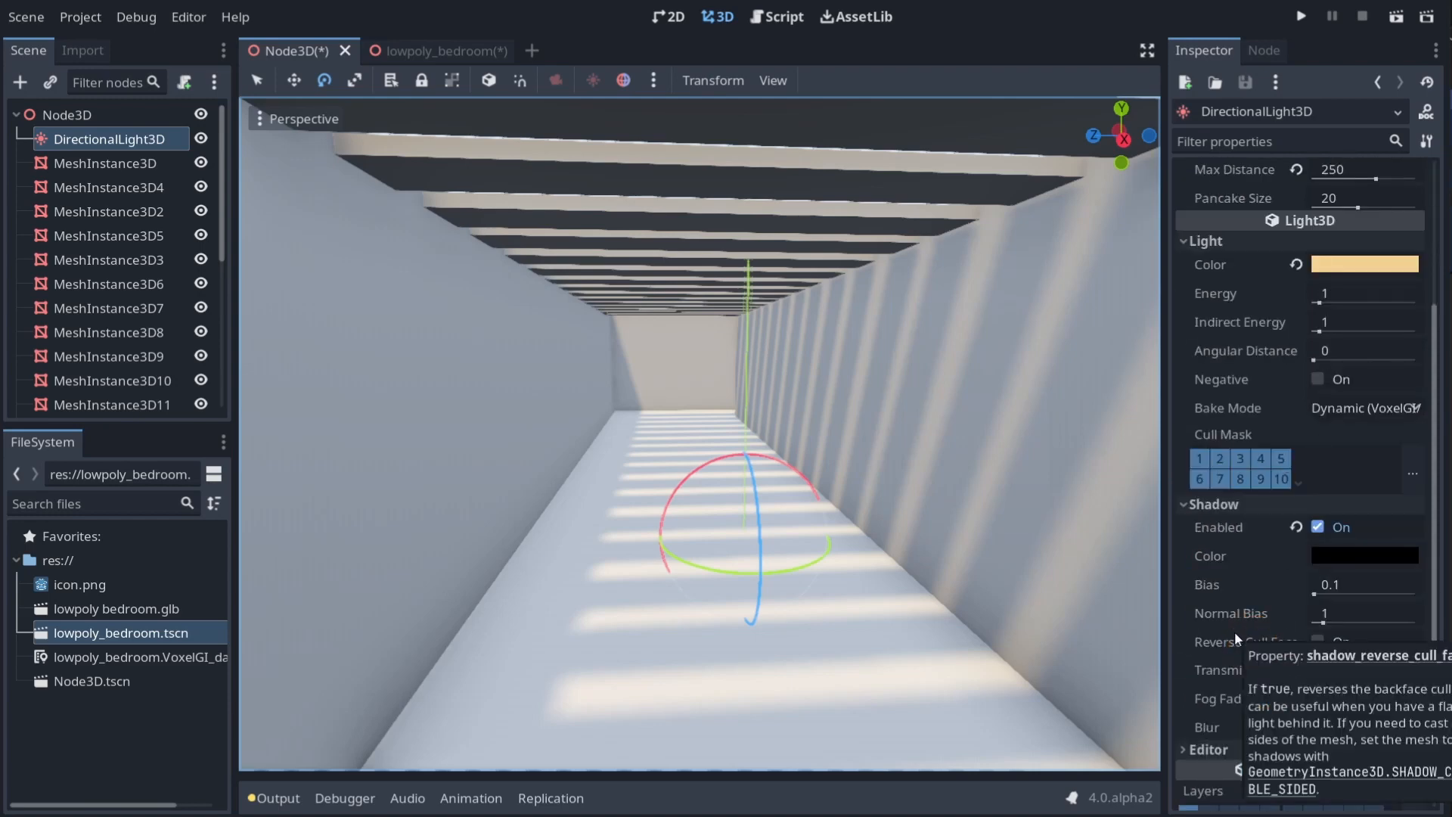
scroll(1234, 632, "up", 6)
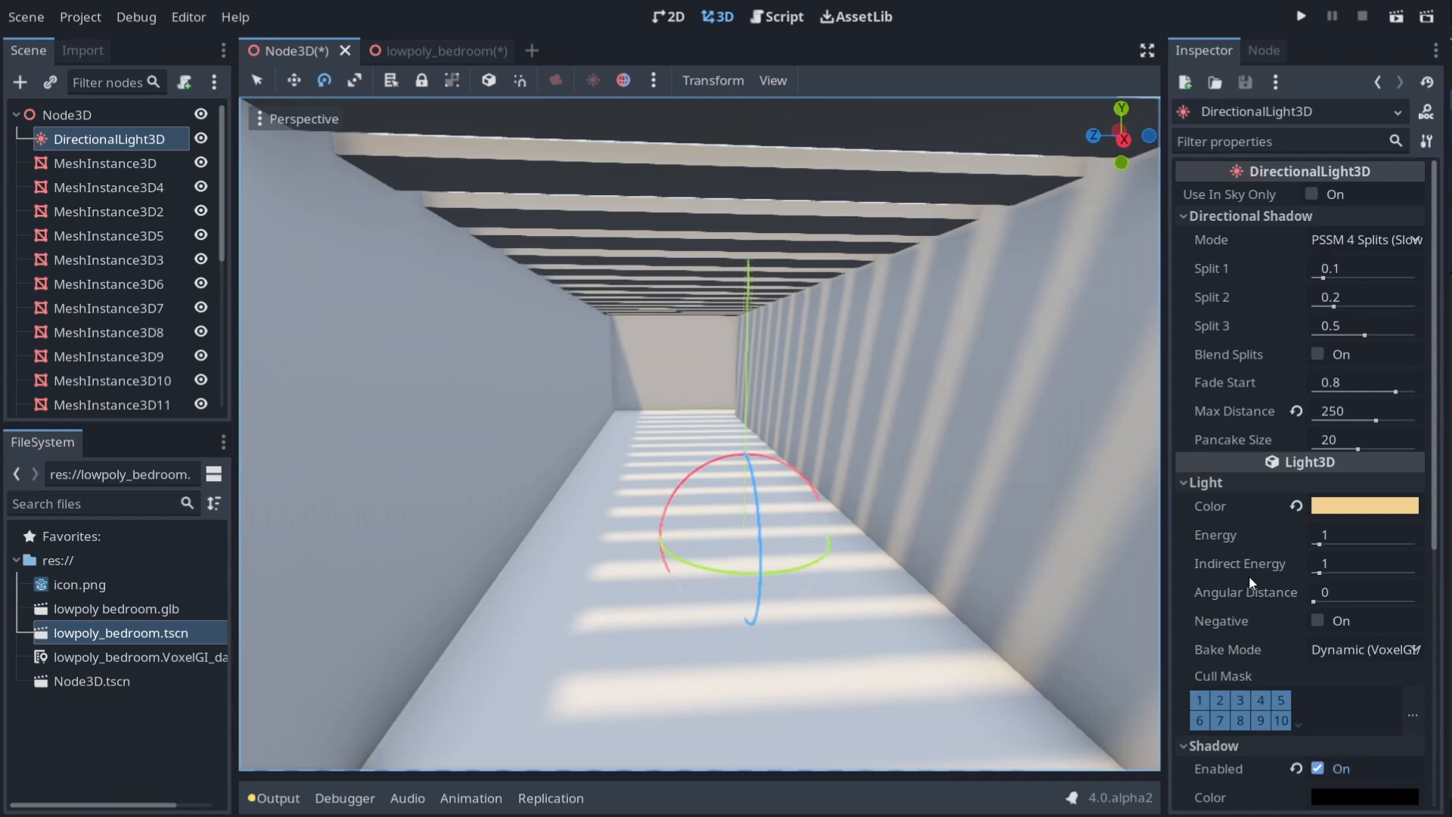
Add the preview environment to the scene as a world environment node and view the corridor from slightly farther along
left_click(653, 81)
left_click(799, 532)
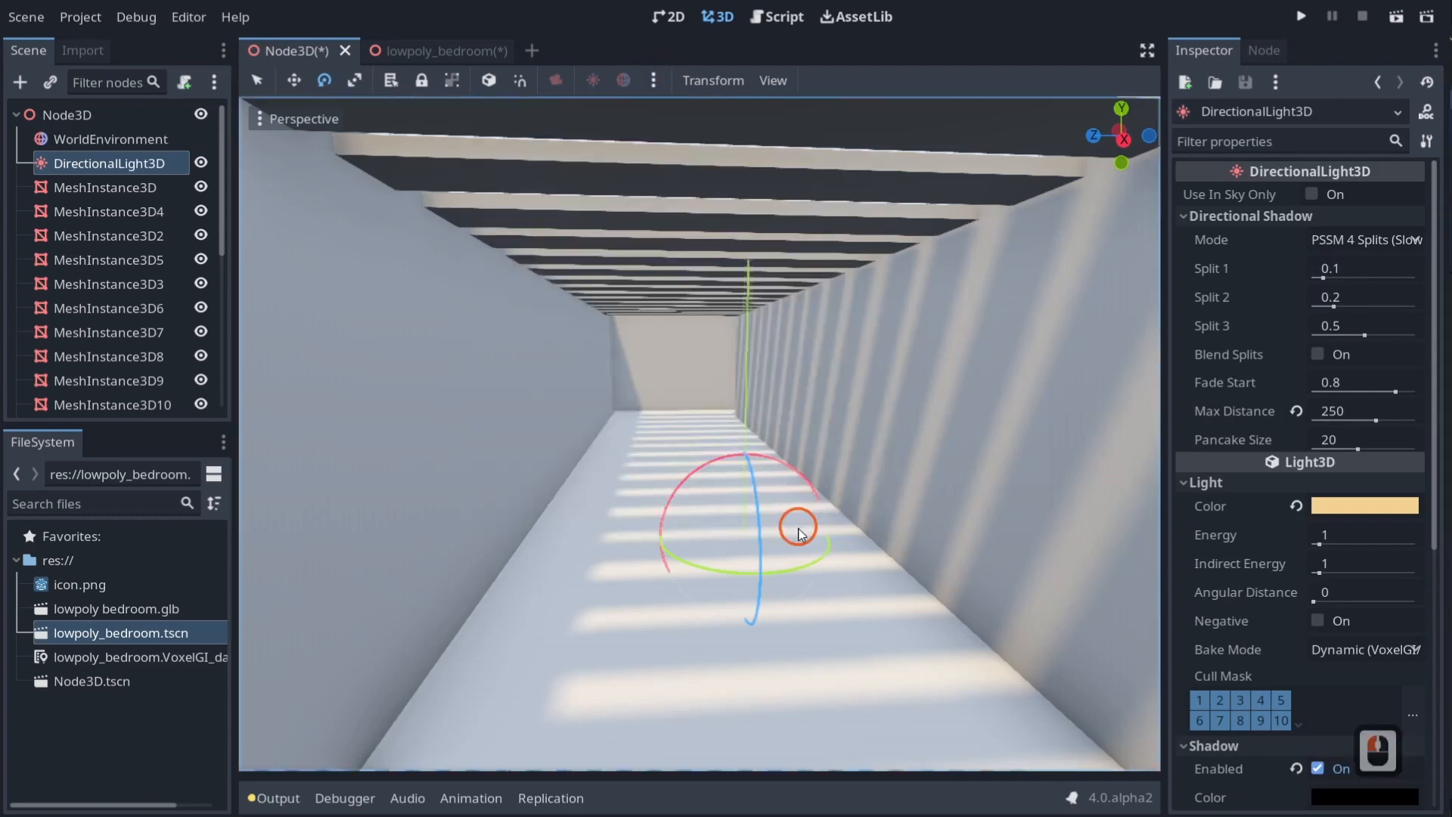
right_click_drag(823, 508, 396, 332)
key("s")
key("q")
key("w")
key("w")
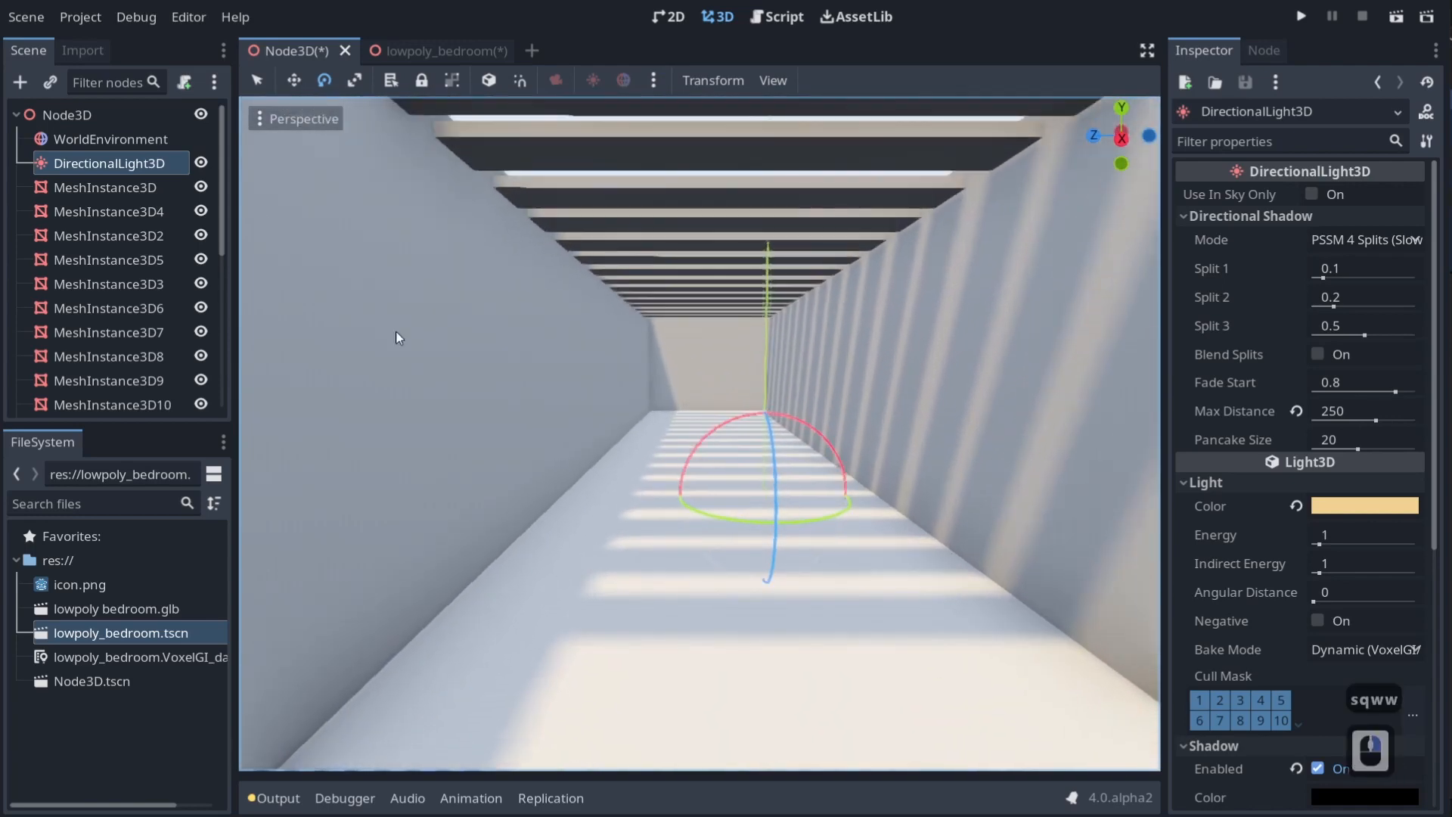
Open the world environment node's Environment resource and review its Ssao settings
left_click(89, 139)
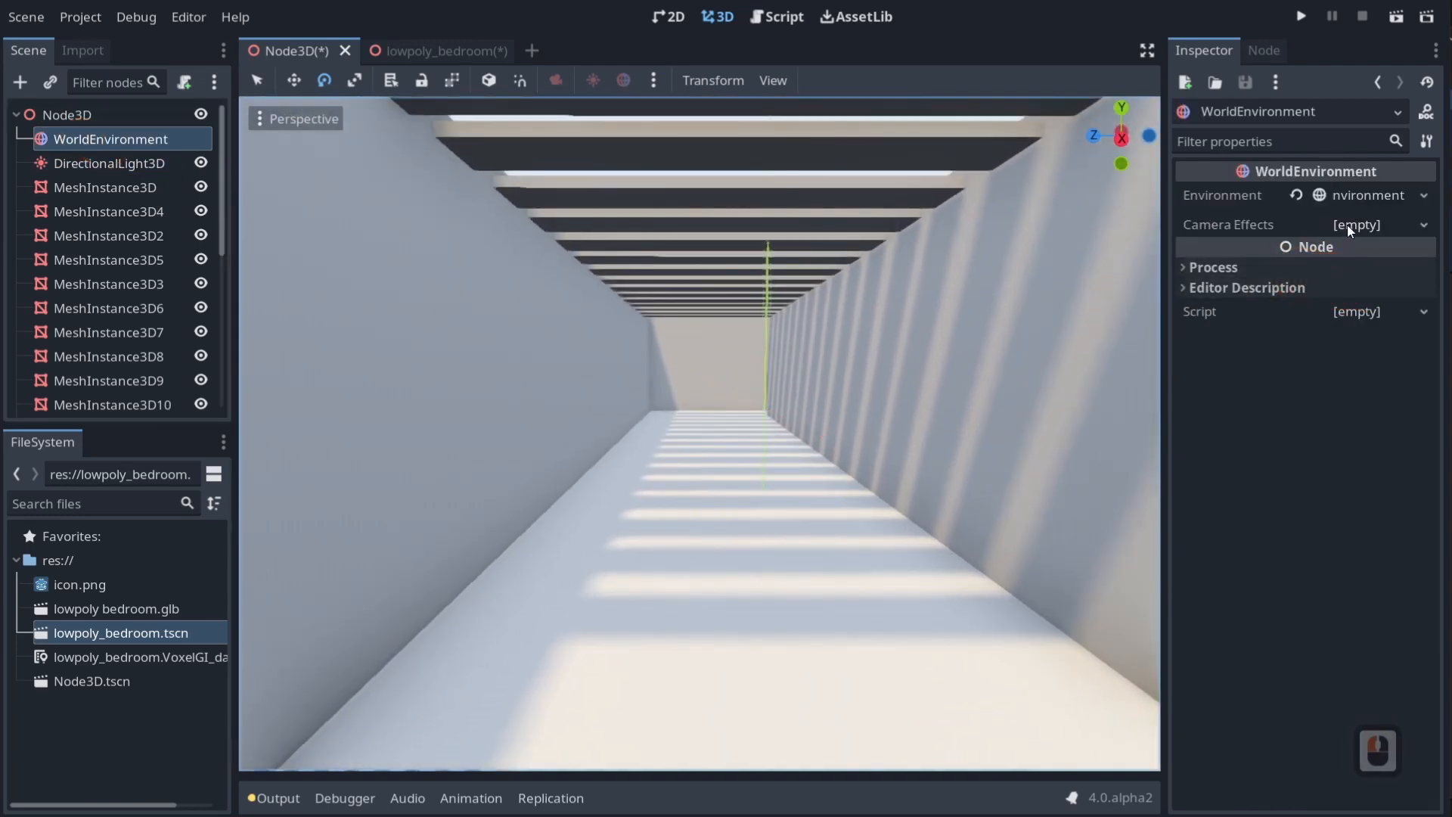
left_click(1330, 195)
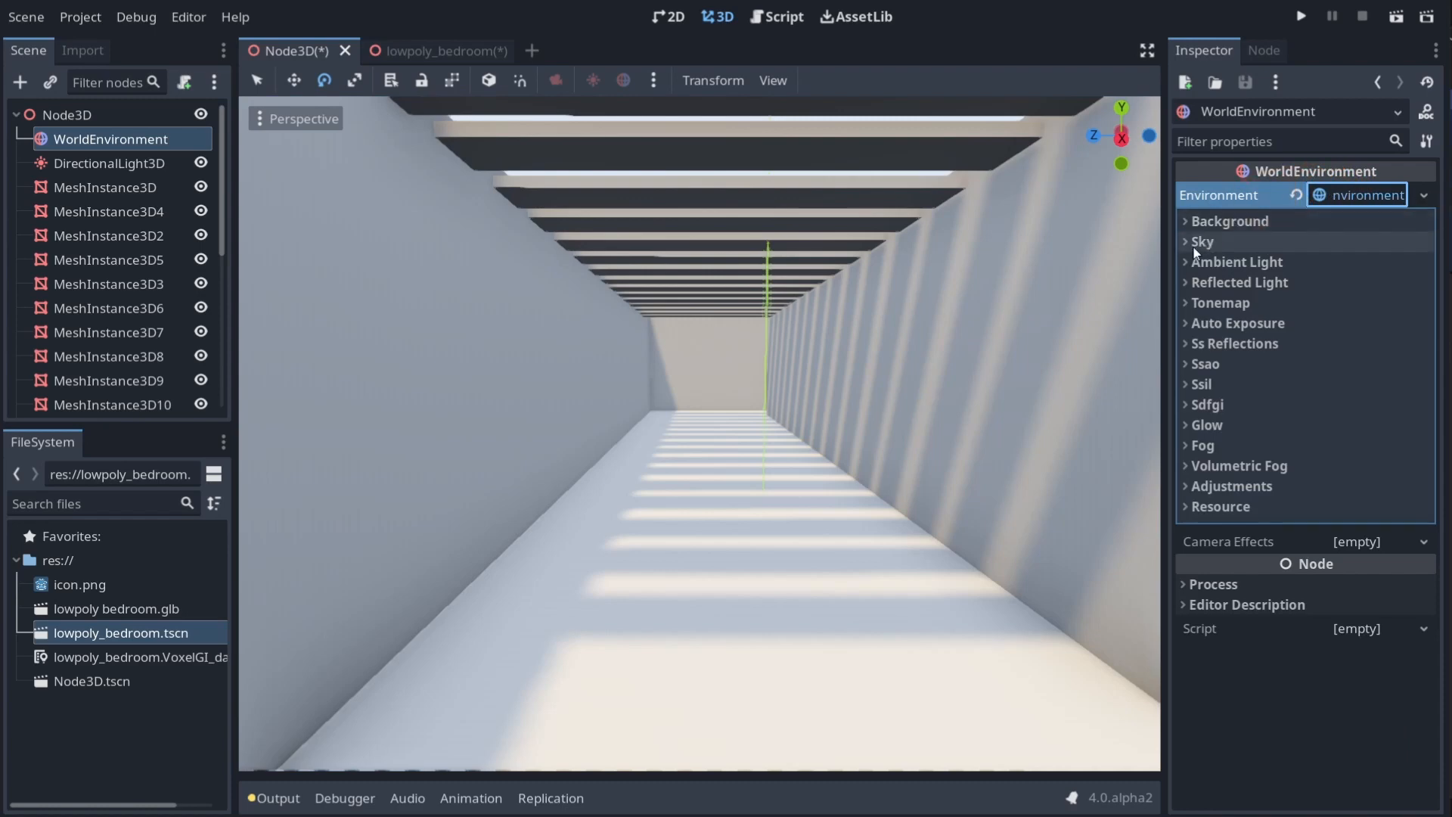
left_click(1208, 364)
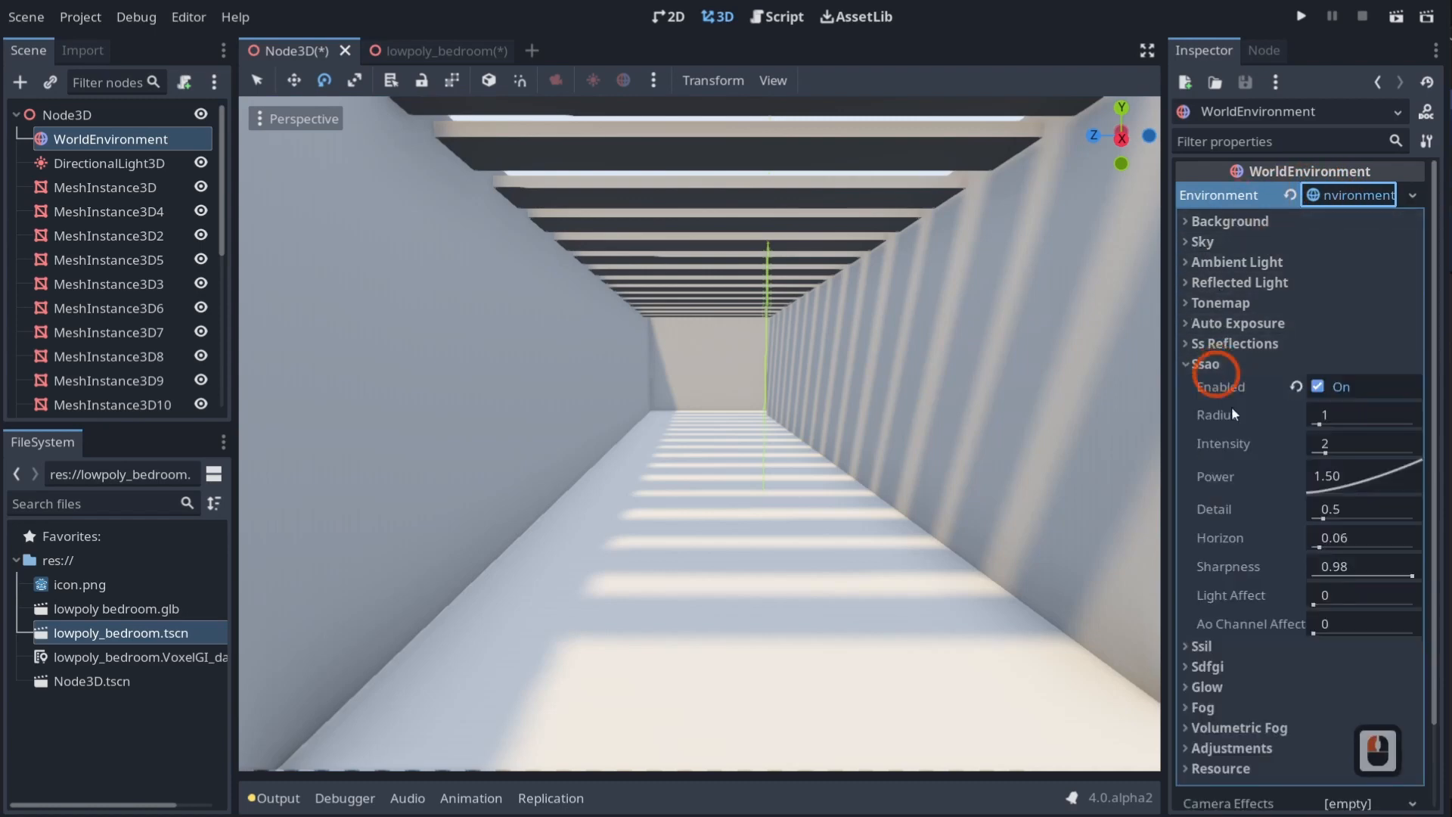
Configure Sdfgi in the world environment: Enabled on, Use Occlusion tried and left off, and Read Sky Light on
left_click(1217, 671)
scroll(1202, 670, "down", 2)
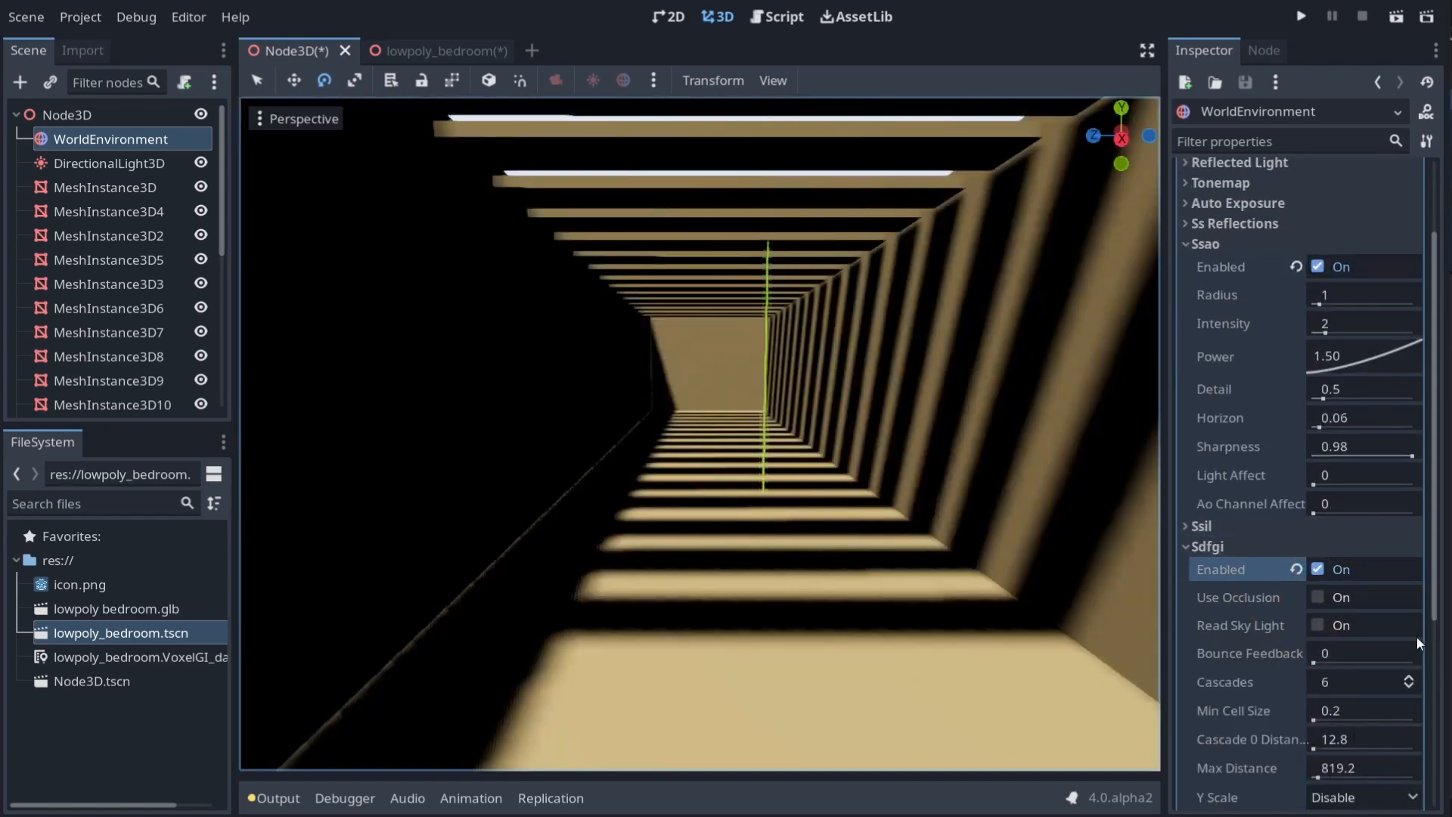
left_click(1317, 597)
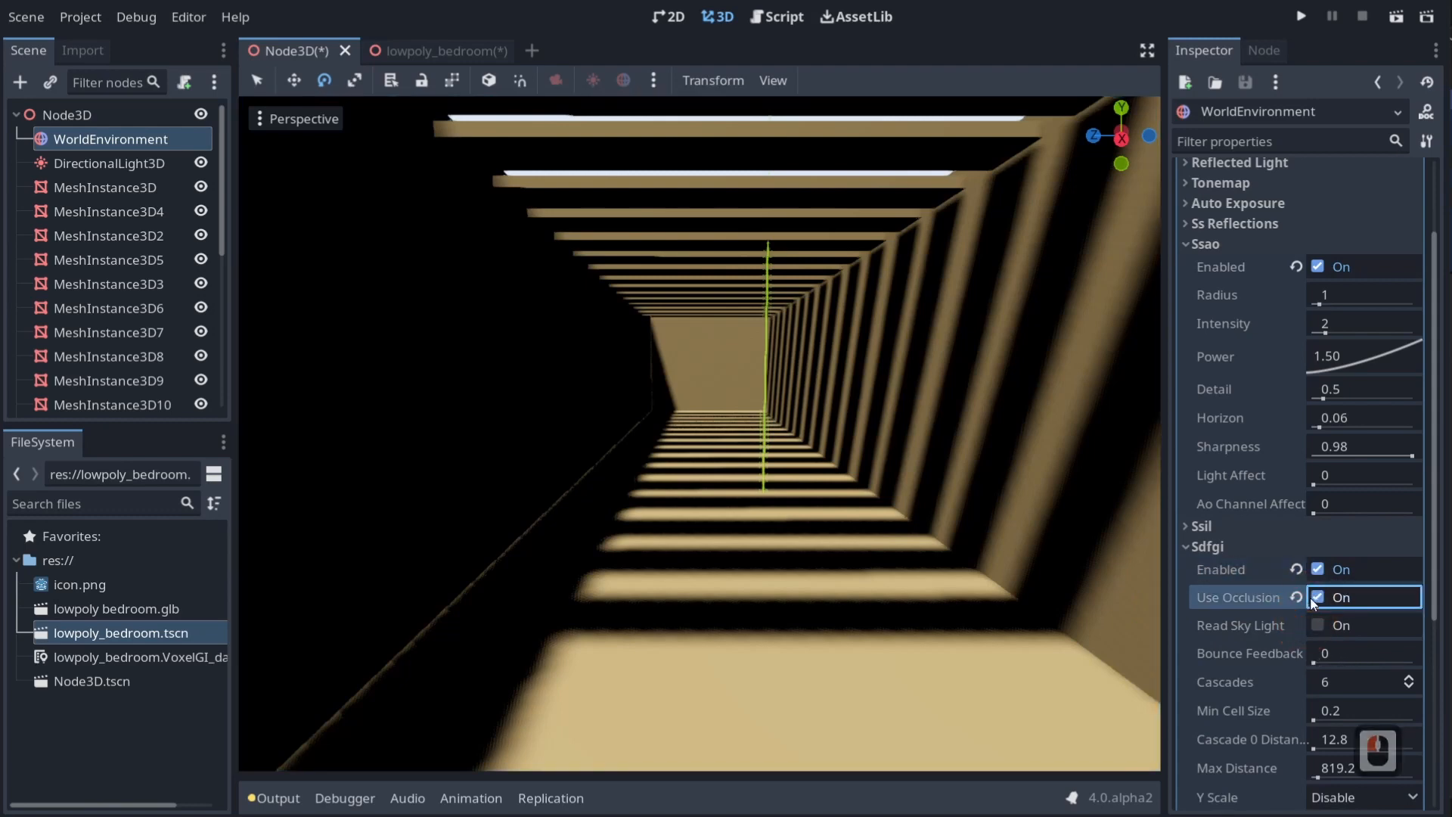
left_click(1318, 626)
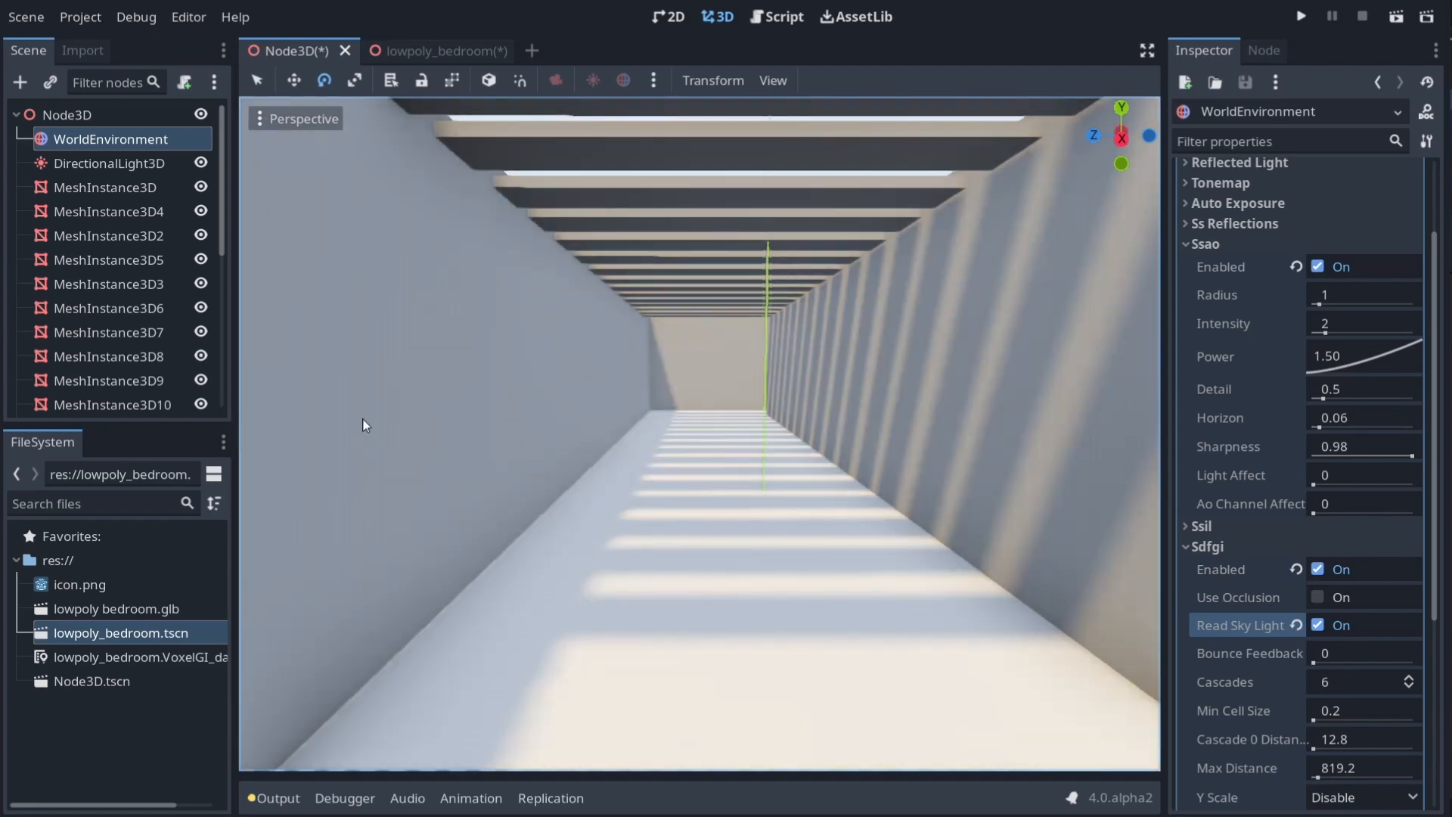
Check the preview sun and environment settings, and delete the directional light node so the preview sun takes over
left_click(654, 80)
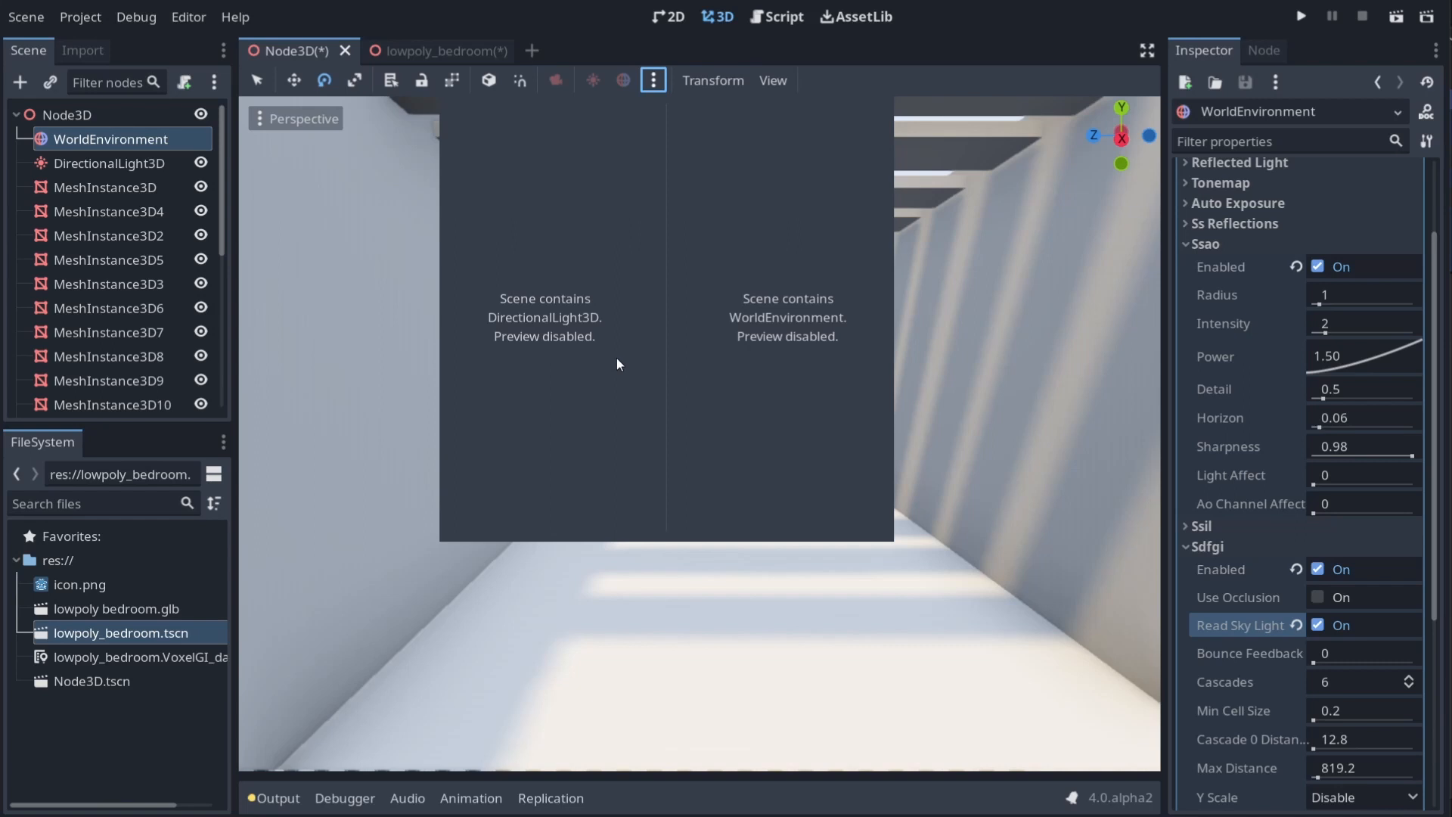
left_click(132, 160)
key("Delete")
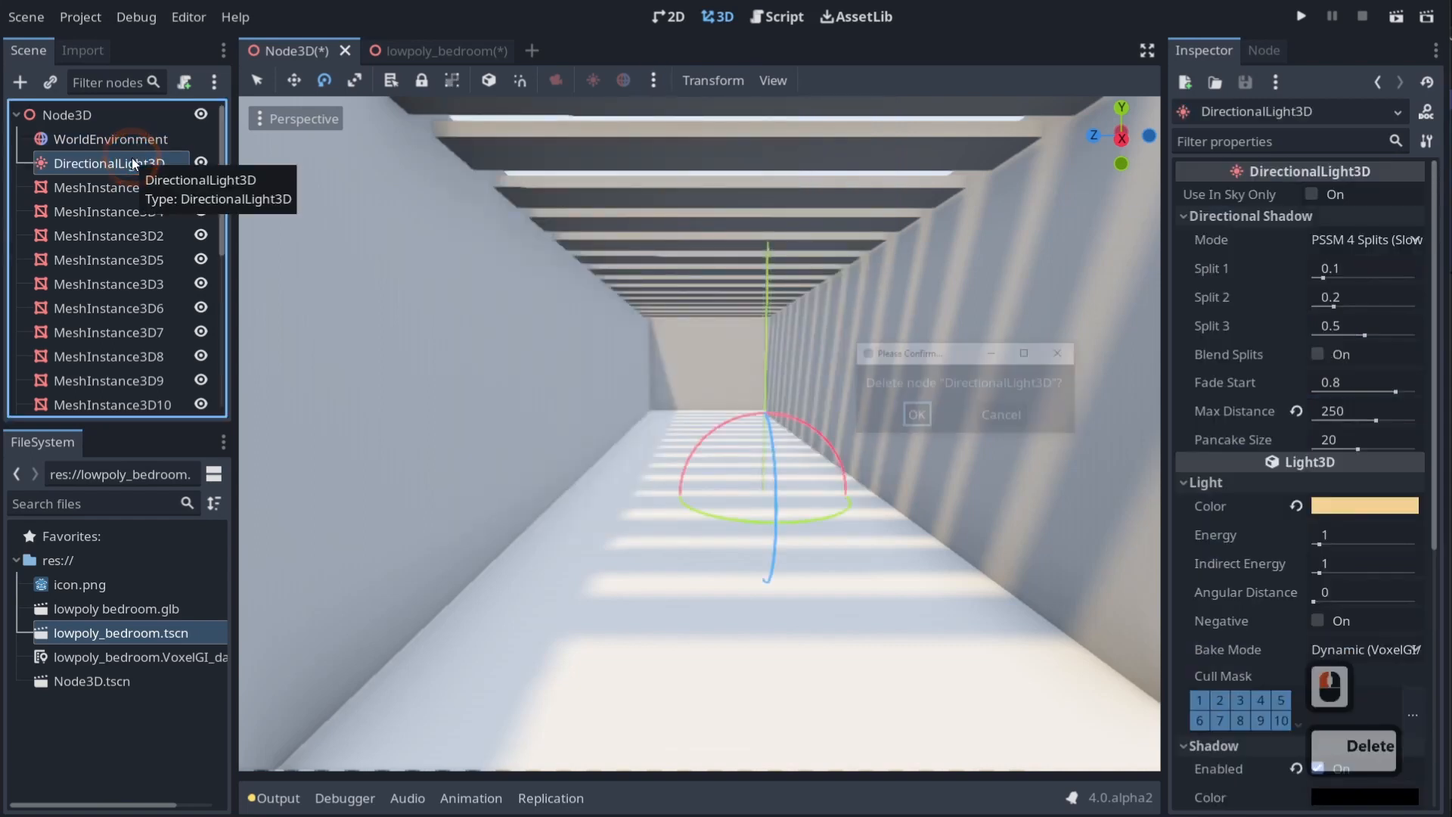
key("Return")
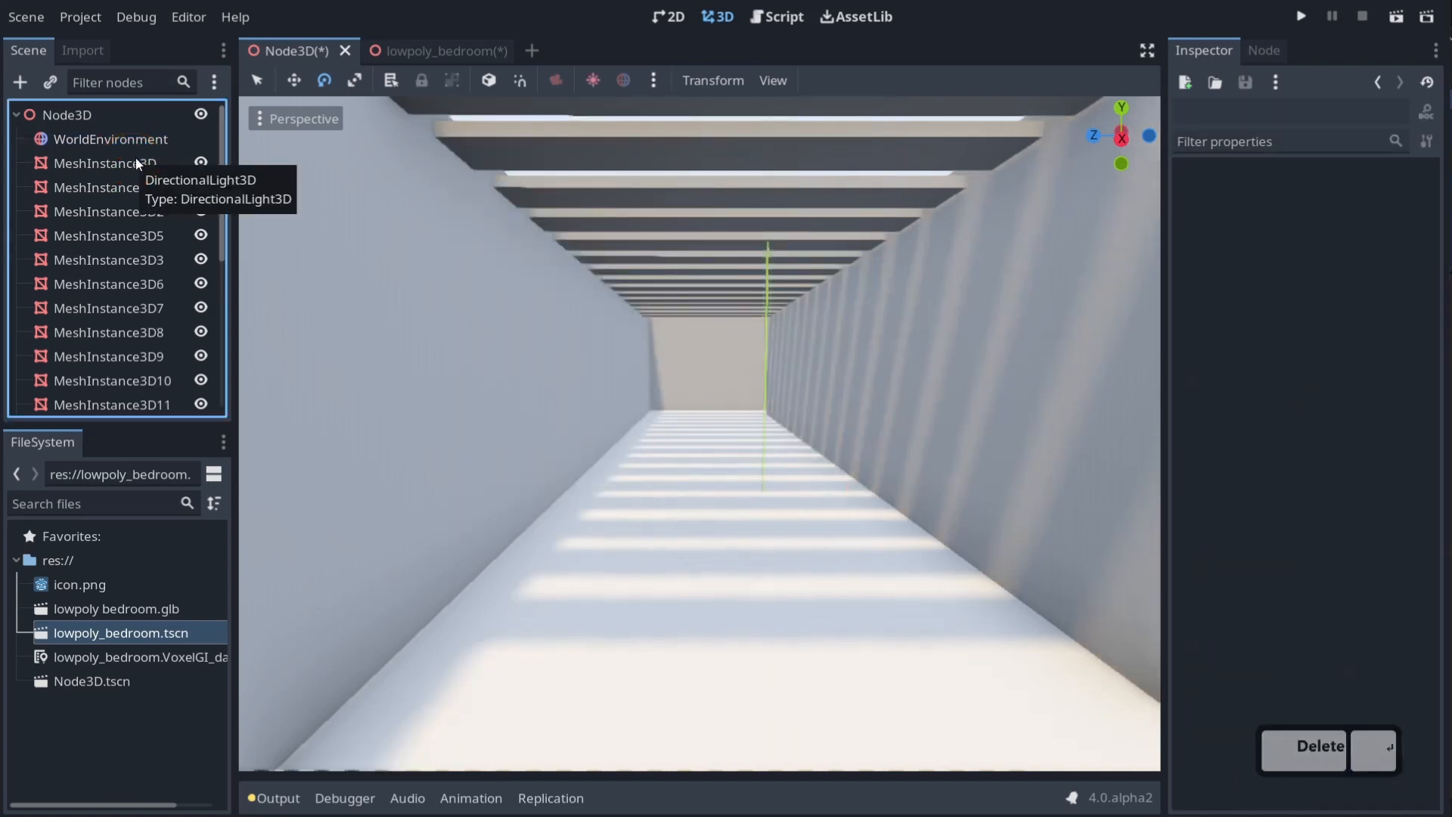
left_click(653, 80)
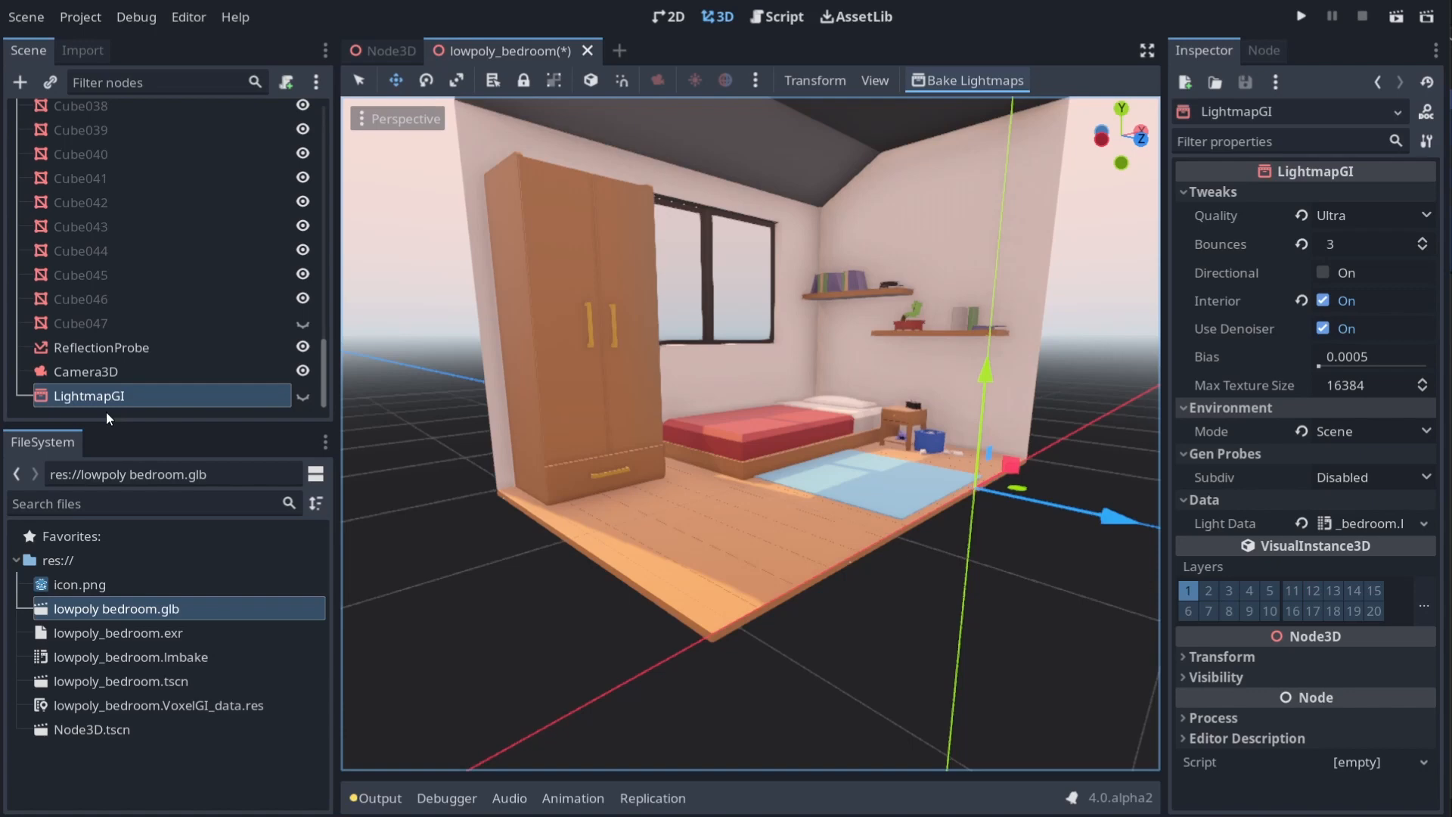
Make the LightmapGI node visible in the bedroom scene and inspect the ReflectionProbe's properties
left_click(302, 396)
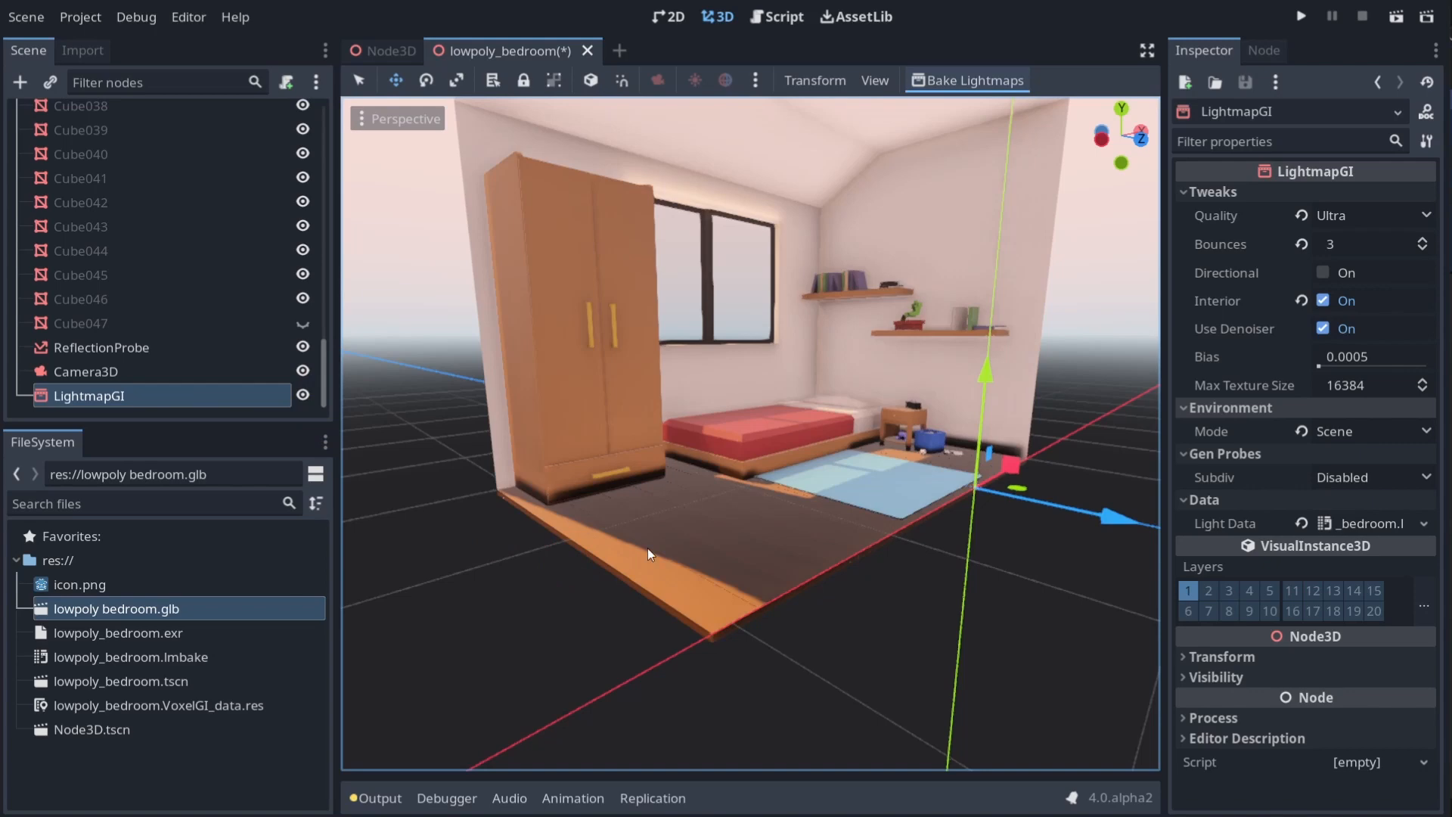
left_click(138, 347)
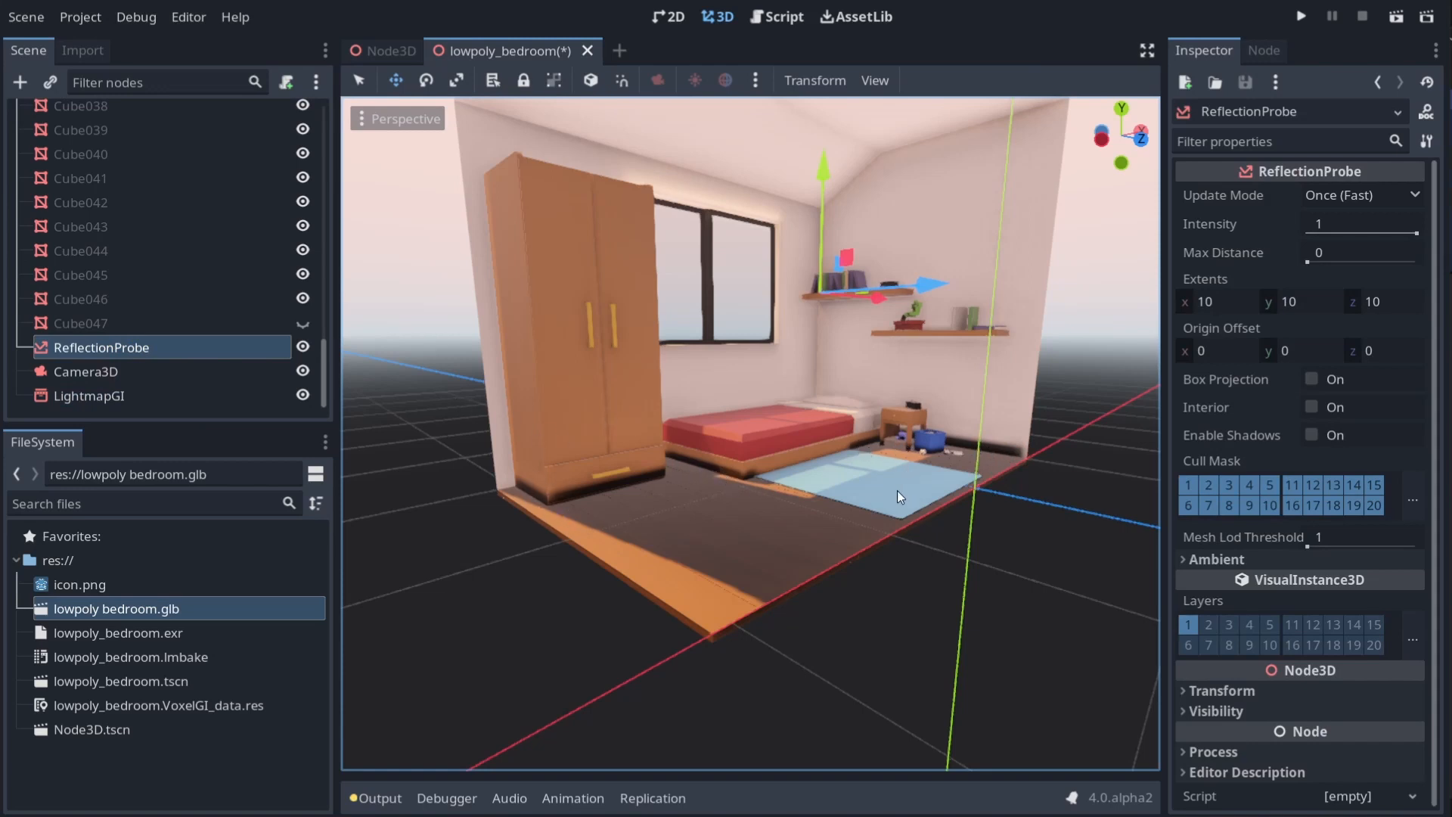
Turn off Interior on the LightmapGI node and start a lightmap bake
left_click(121, 396)
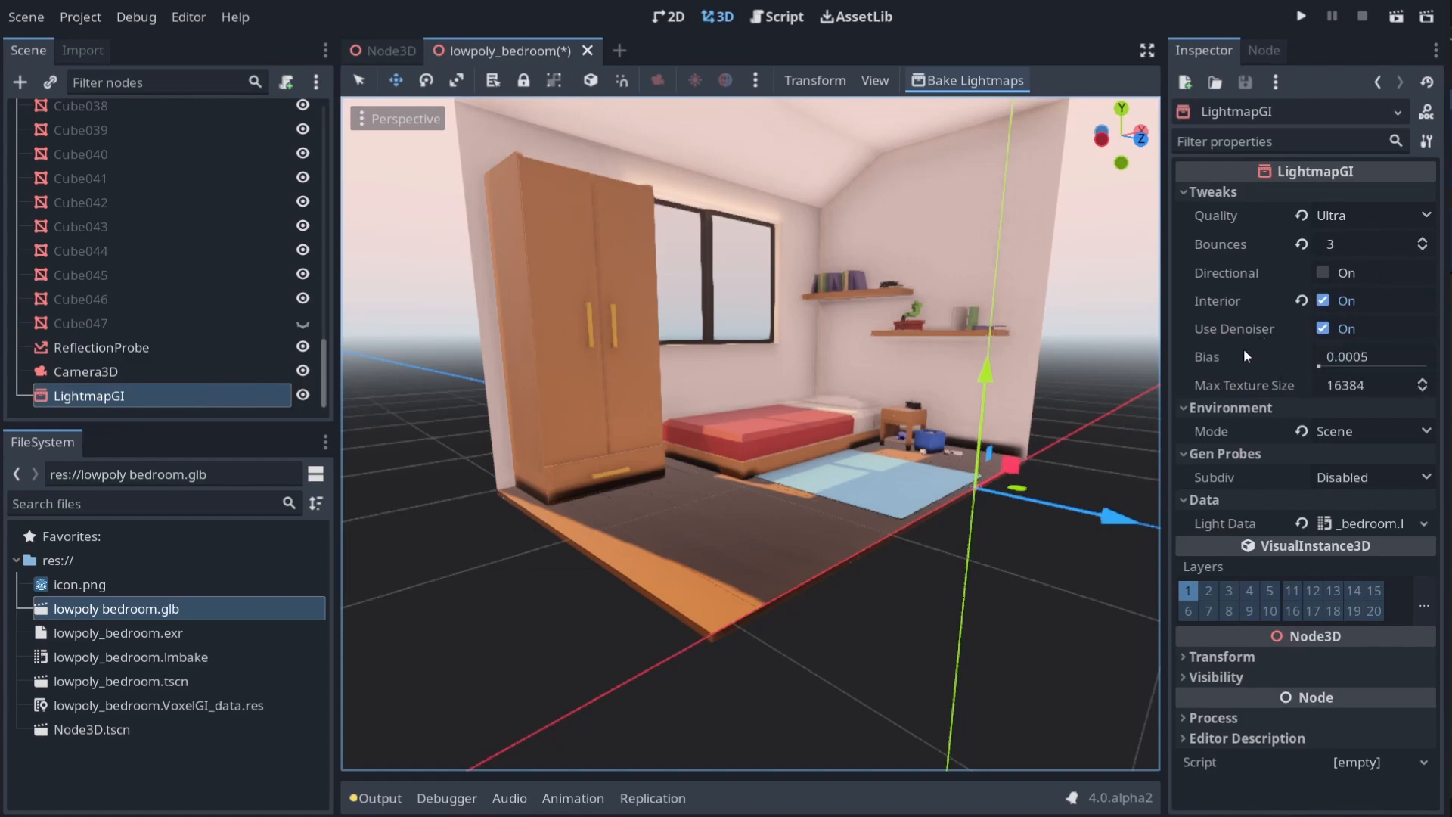
left_click(1301, 301)
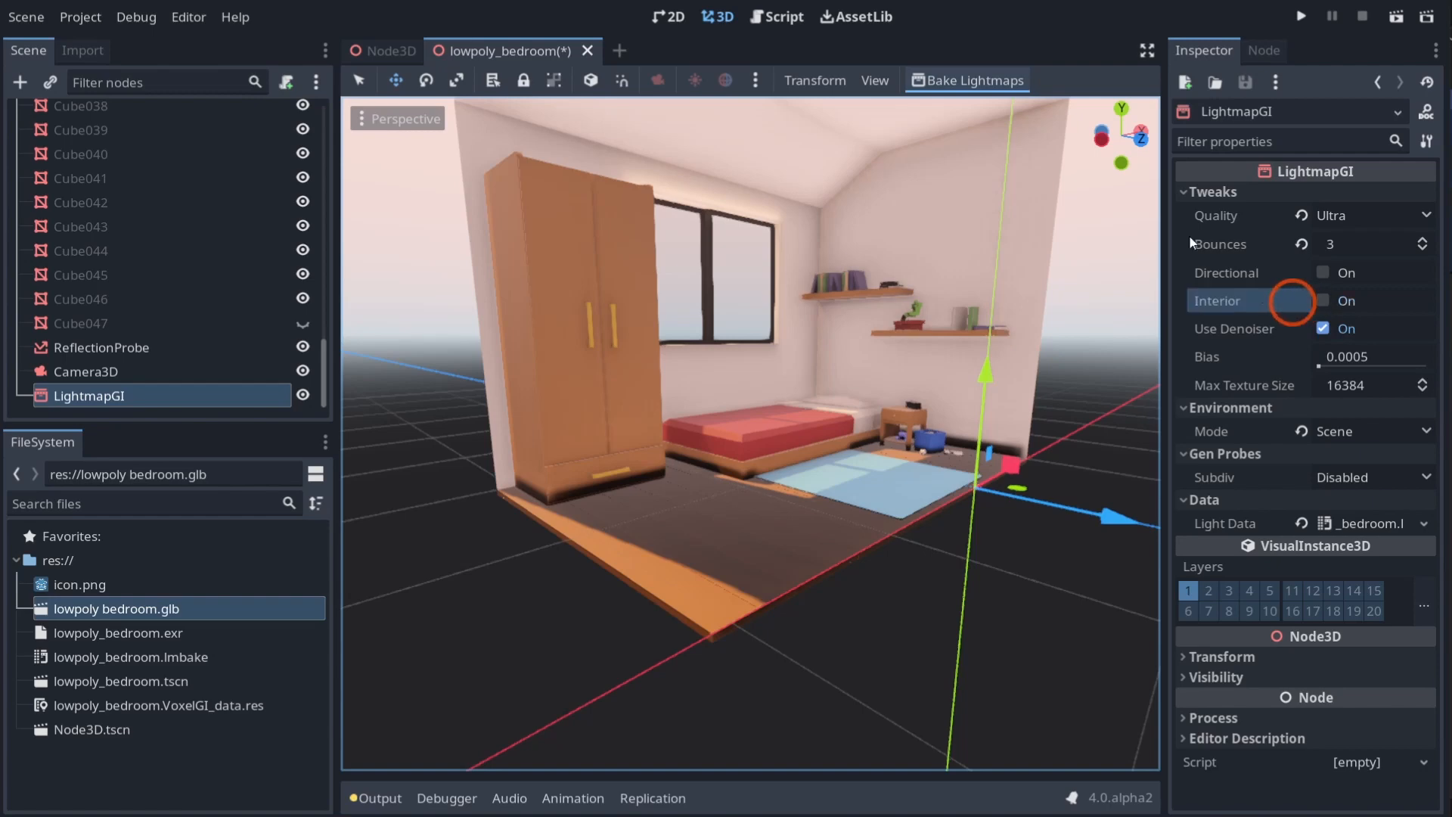
left_click(968, 80)
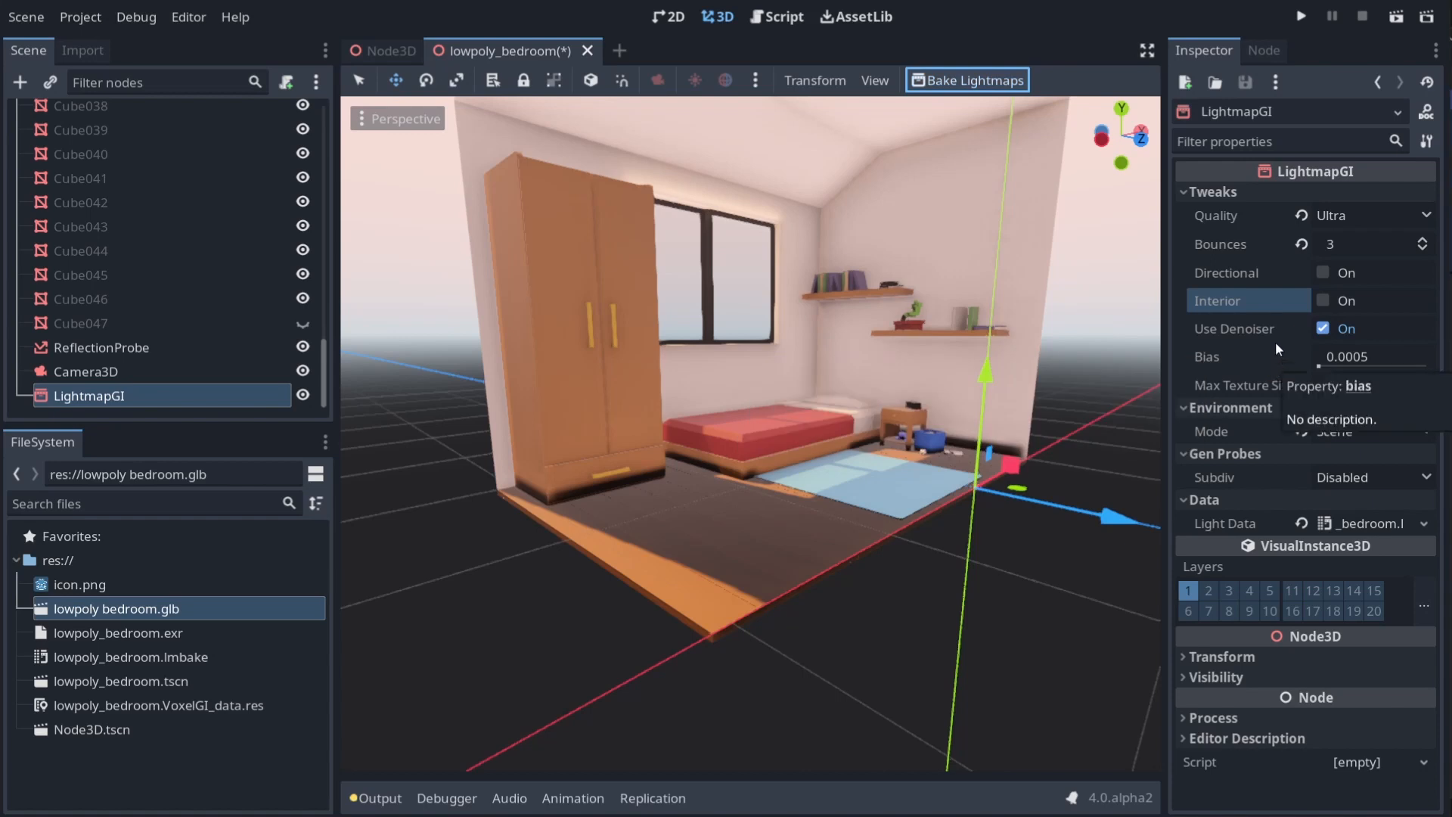
View LightmapGI's environment mode options, keep Scene, and look over the bedroom
left_click(1363, 434)
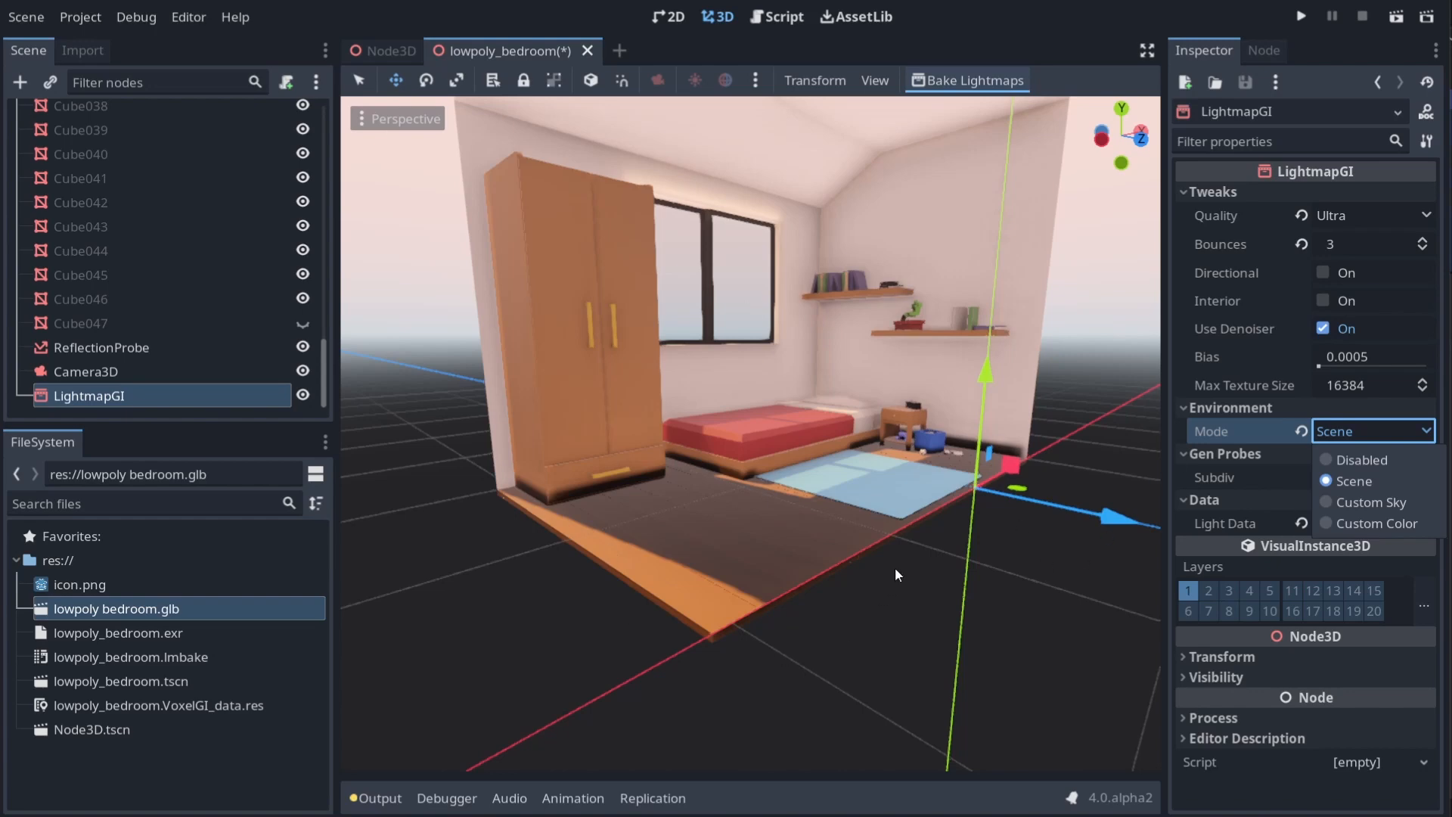
left_click(811, 552)
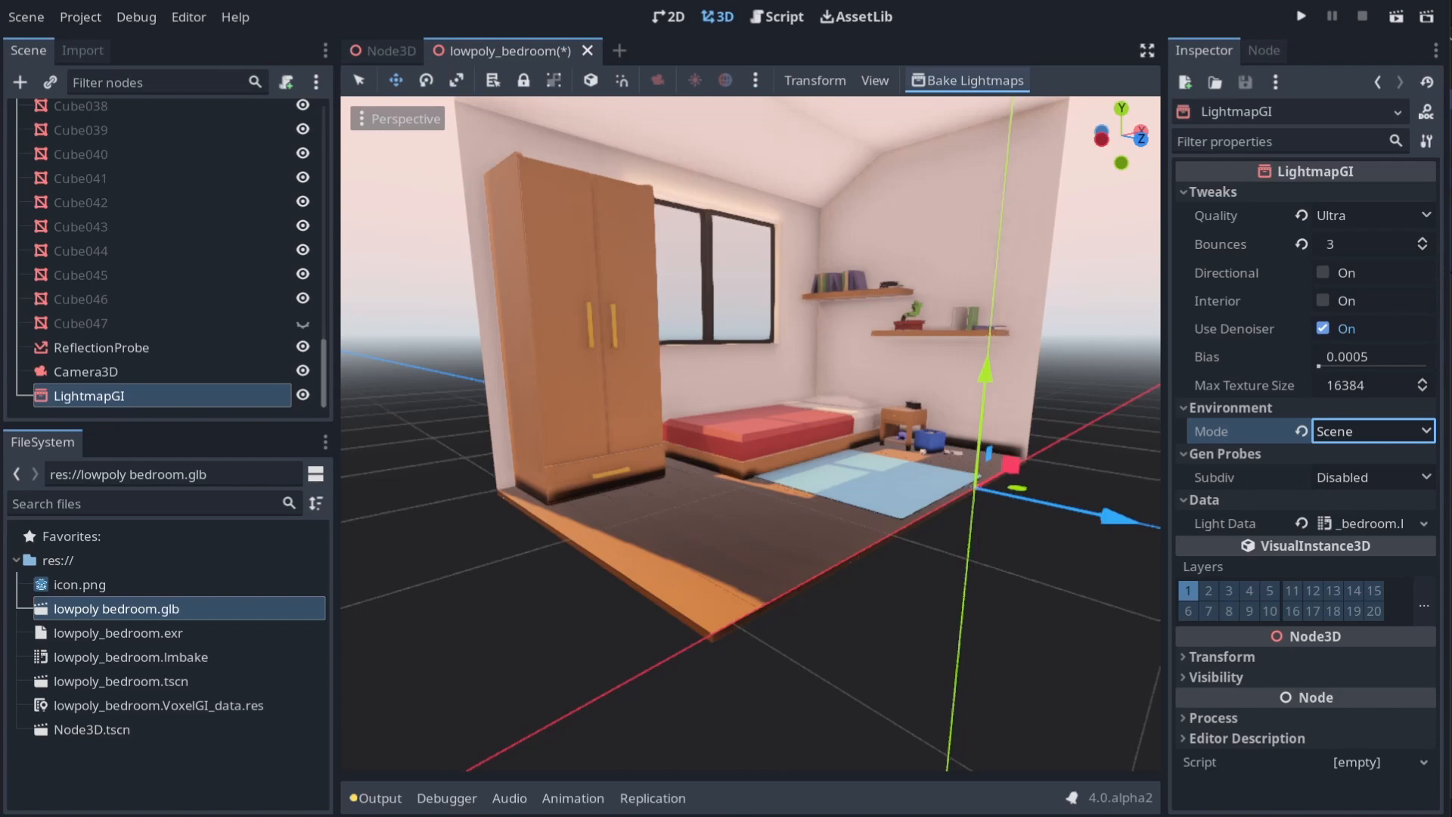
right_click_drag(750, 433, 750, 433)
key("e")
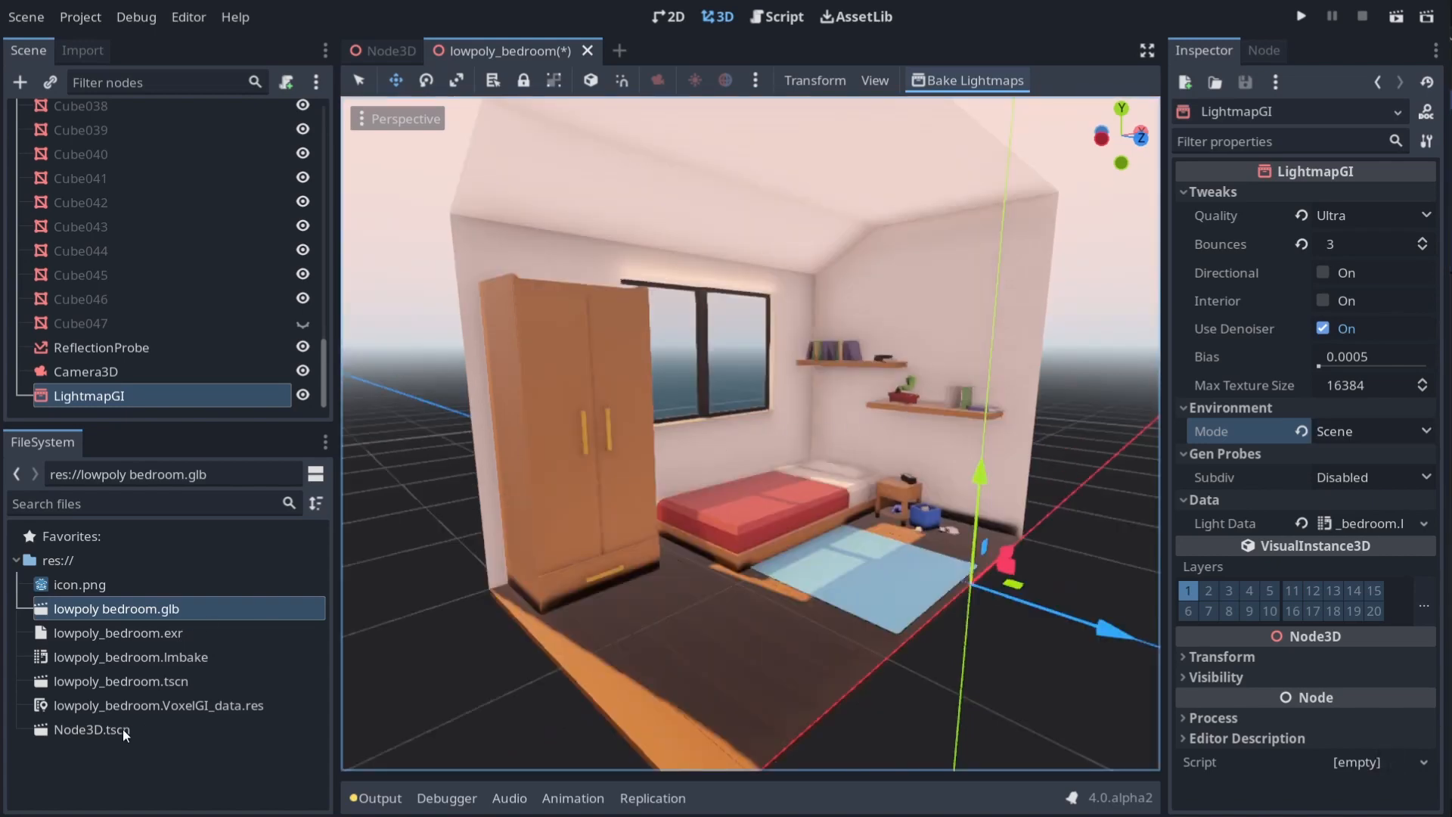
Open the advanced import settings for lowpoly bedroom.glb, and reposition and widen the window so all its contents fit
double_click(180, 615)
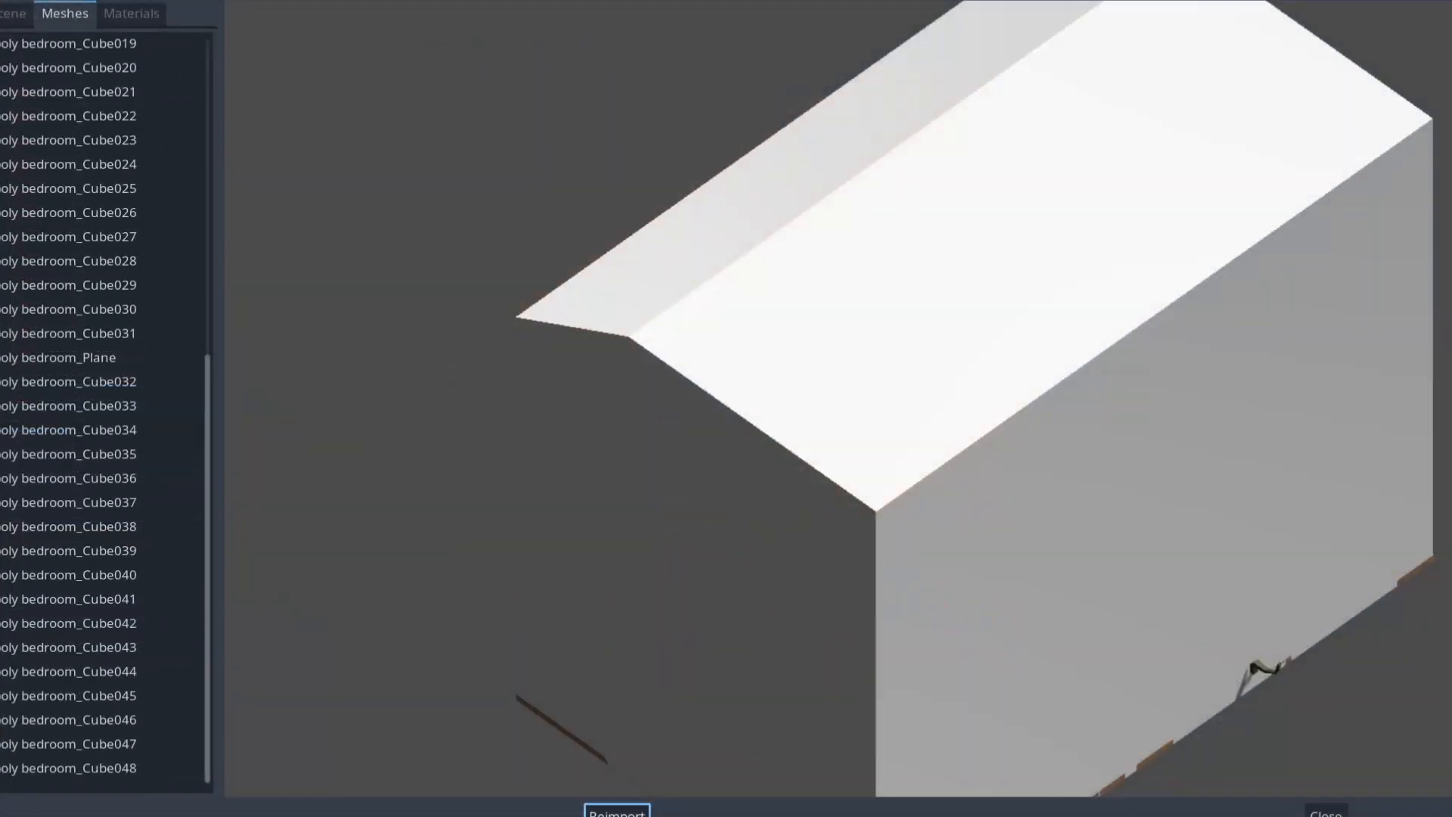
left_click_drag(1451, 1, 806, 121)
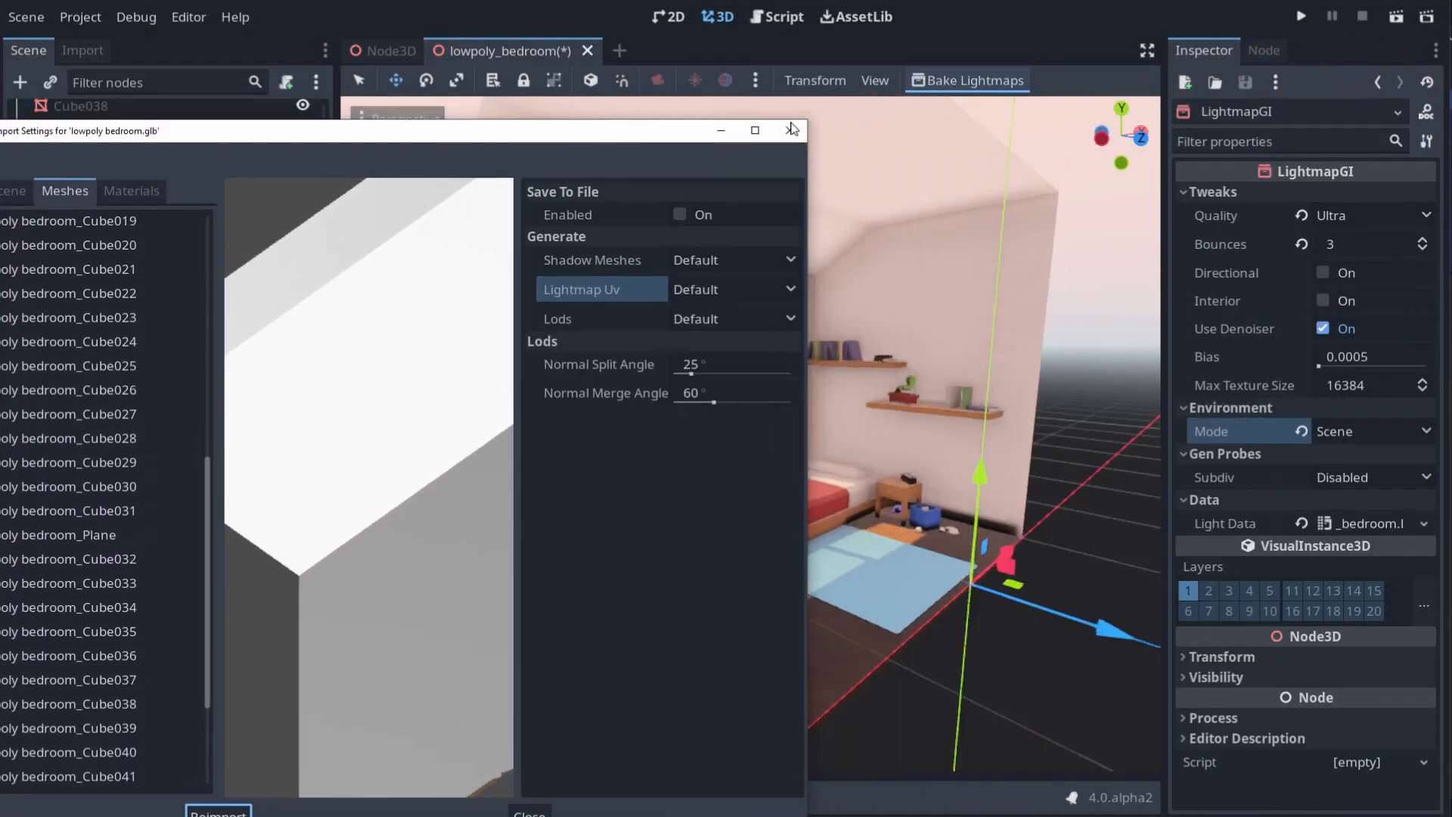
left_click_drag(586, 125, 827, 27)
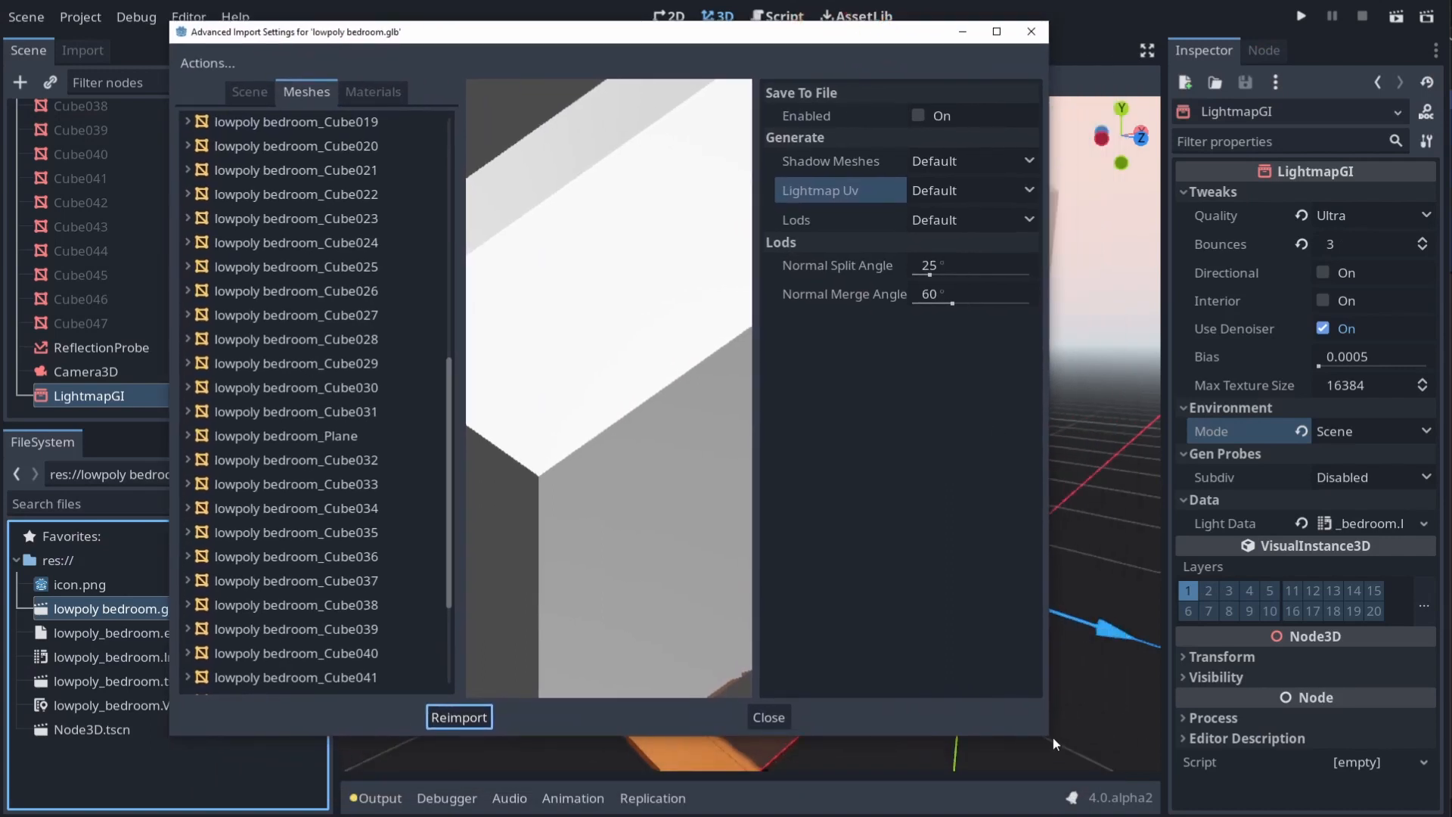
left_click_drag(1137, 765, 1358, 784)
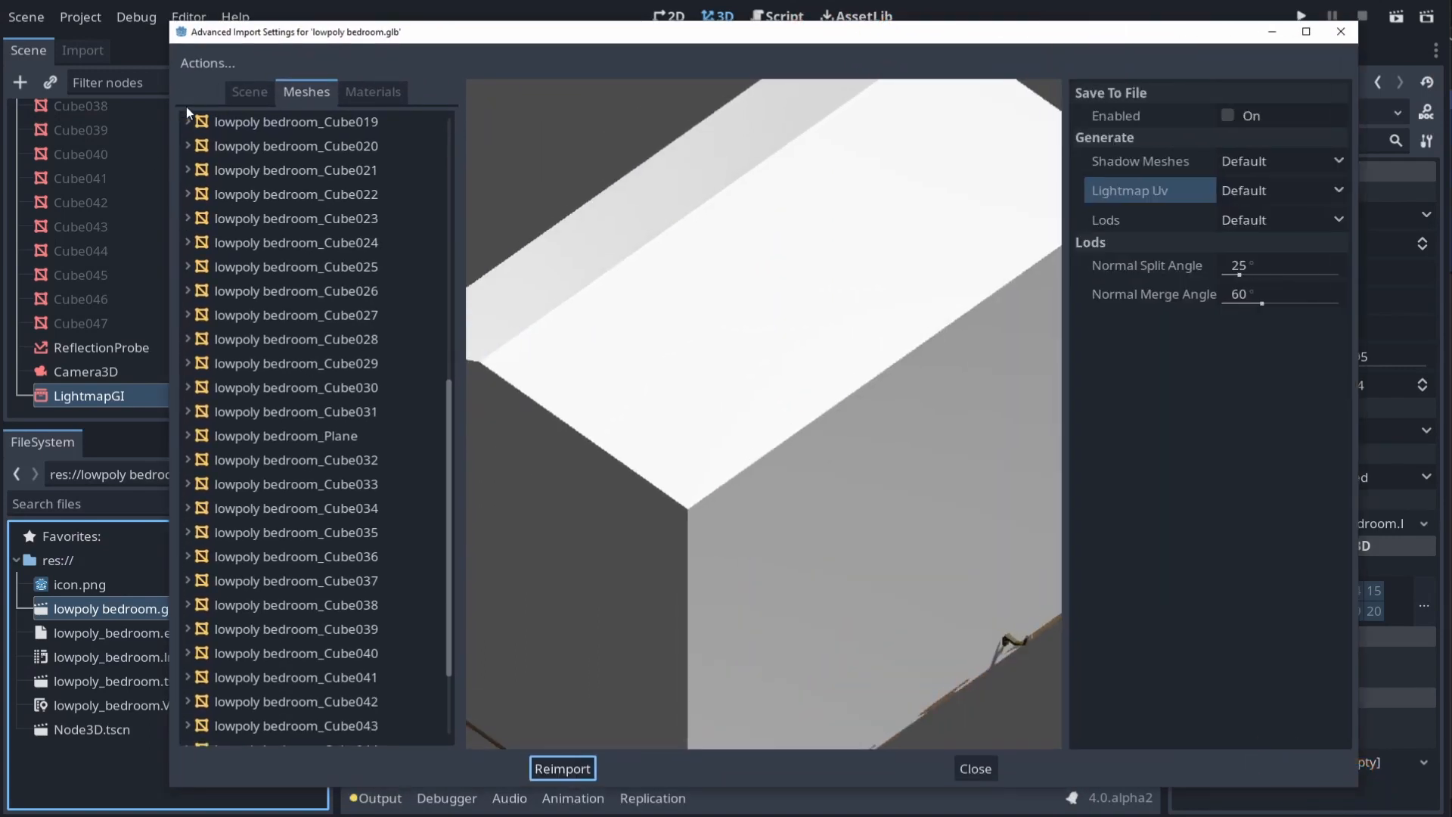
Show the imported model's scene tree in a wider window and view the available import actions
left_click(242, 92)
left_click_drag(170, 106, 55, 106)
left_click(80, 64)
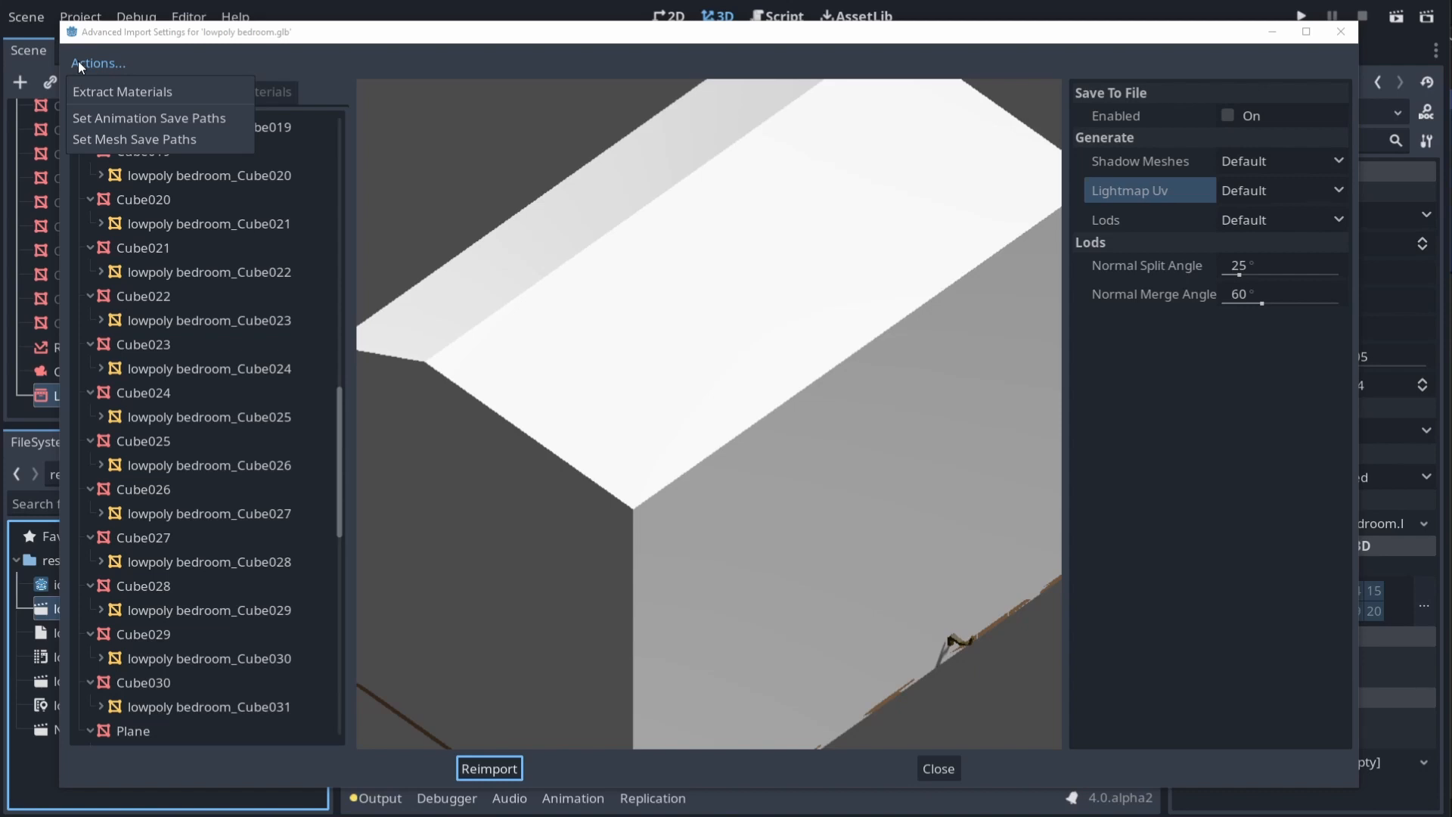
left_click(205, 68)
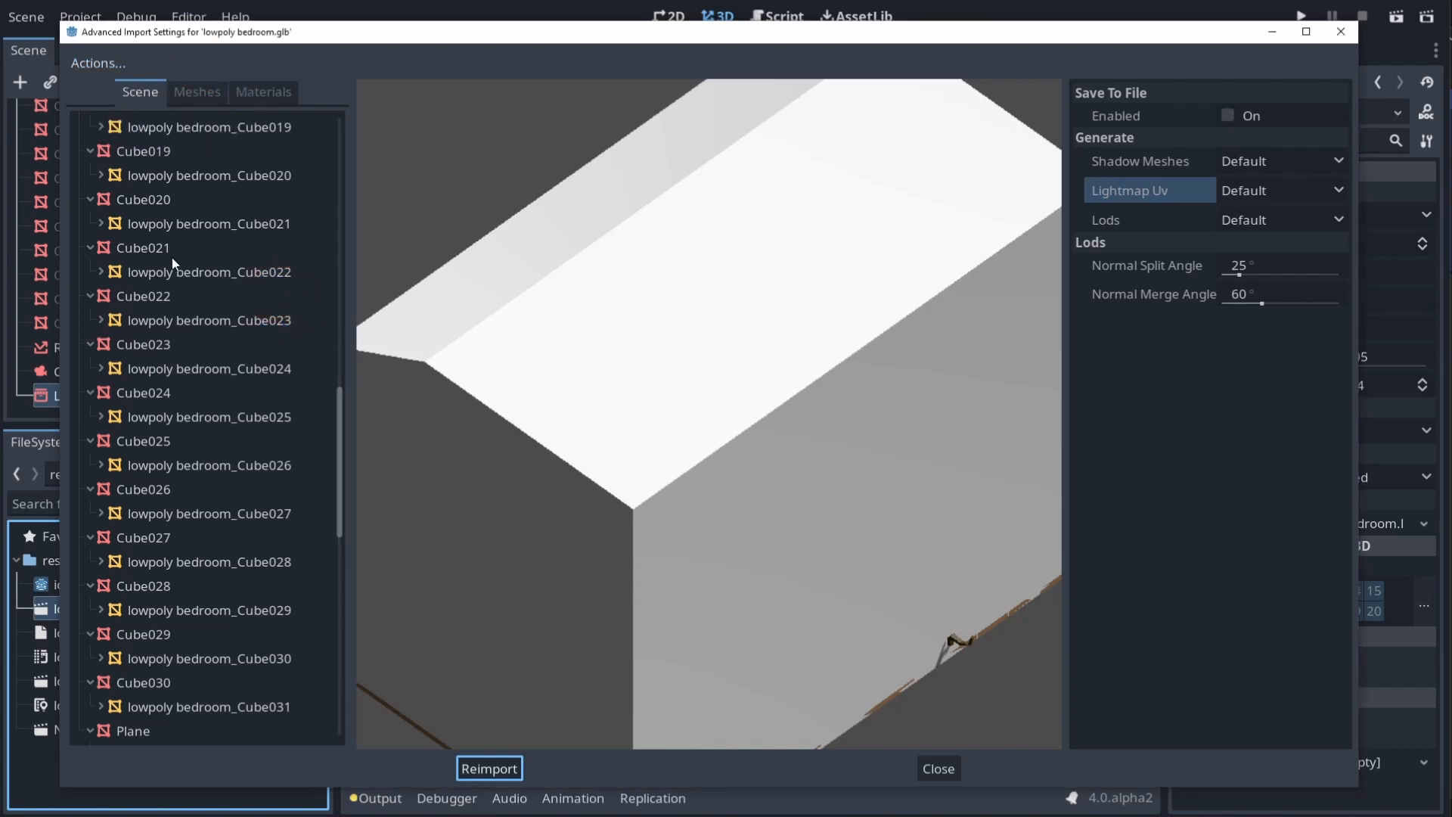
Select the root Scene entry and examine its mesh, light baking and lightmap texel size import options
scroll(184, 289, "up", 12)
left_click(123, 127)
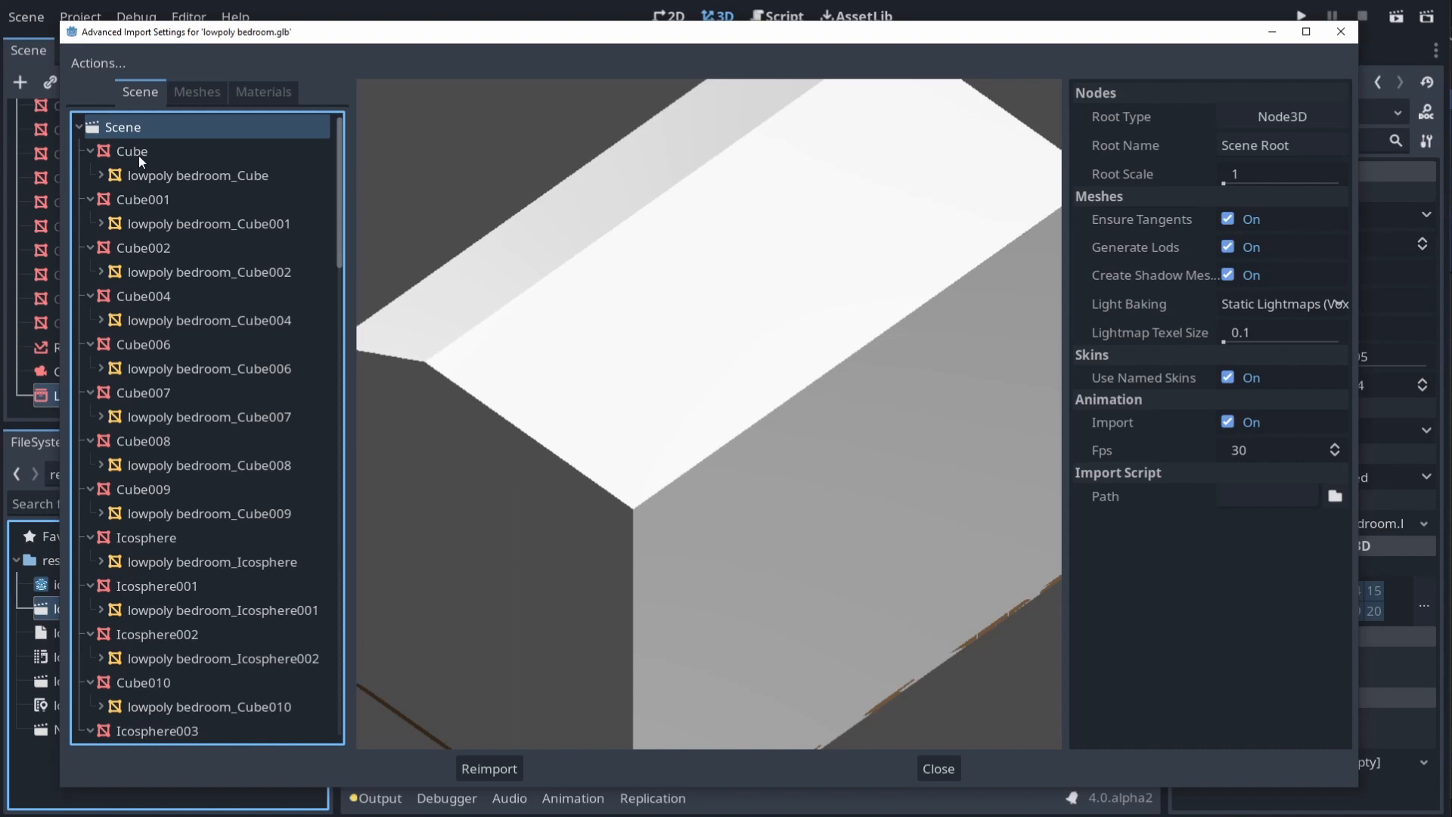
left_click_drag(527, 457, 823, 506)
scroll(800, 532, "up", 2)
scroll(800, 533, "down", 10)
left_click_drag(746, 371, 661, 492)
Preview the lowpoly bedroom_Cube, Cube001 and Cube007 meshes along with their individual import options
left_click(153, 182)
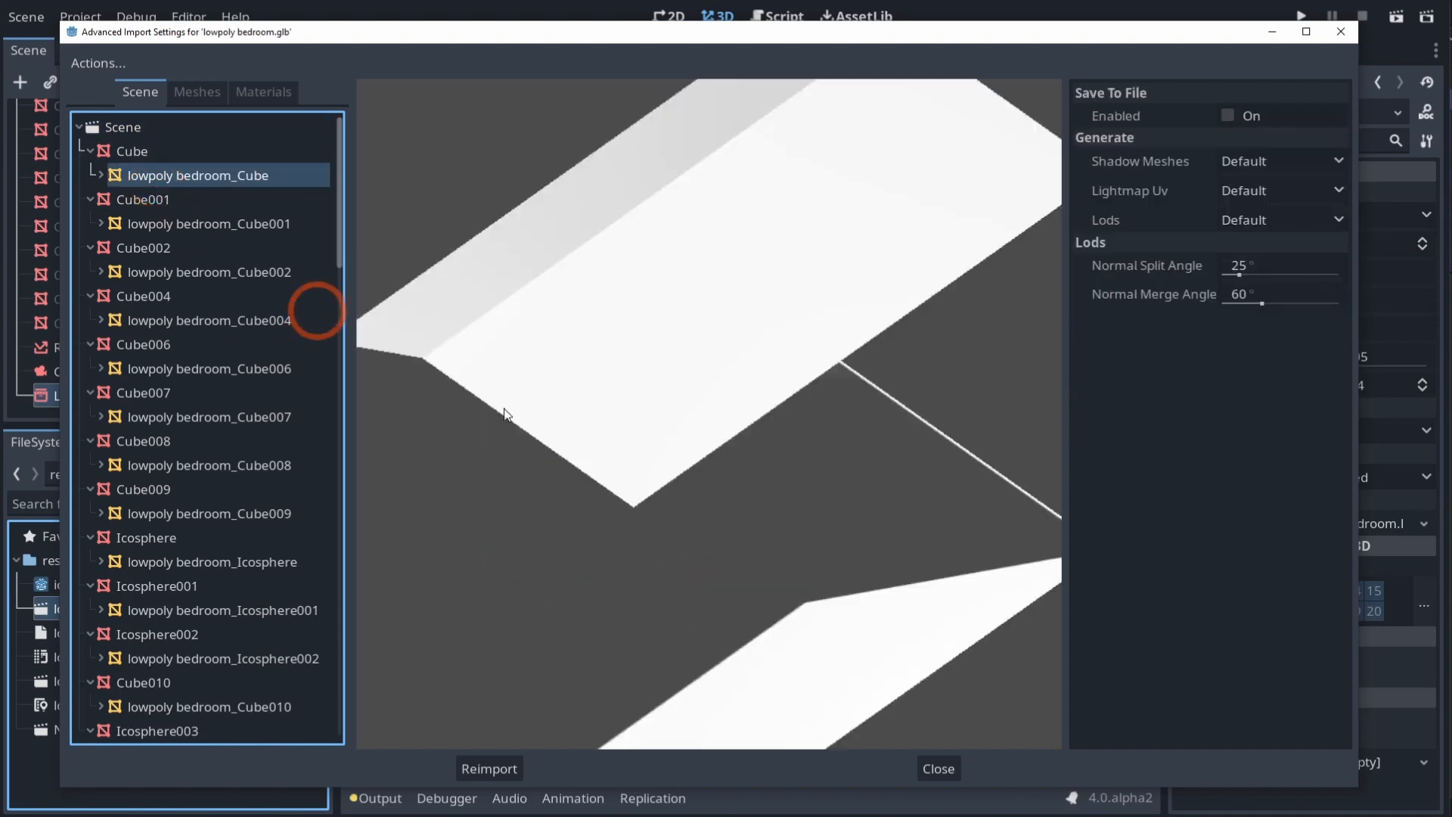
left_click_drag(722, 569, 698, 553)
left_click(201, 224)
left_click(201, 415)
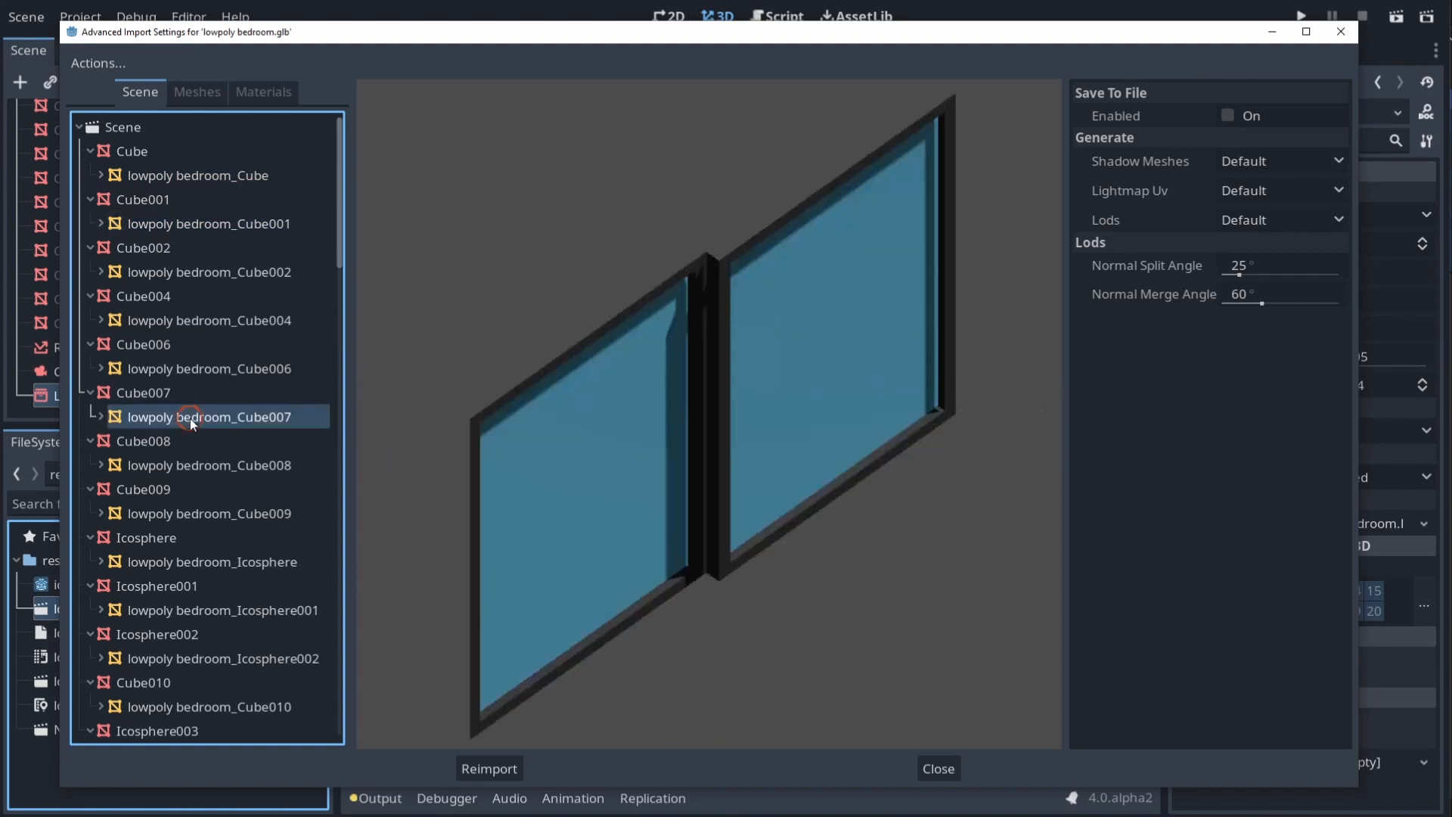
left_click_drag(615, 492, 623, 437)
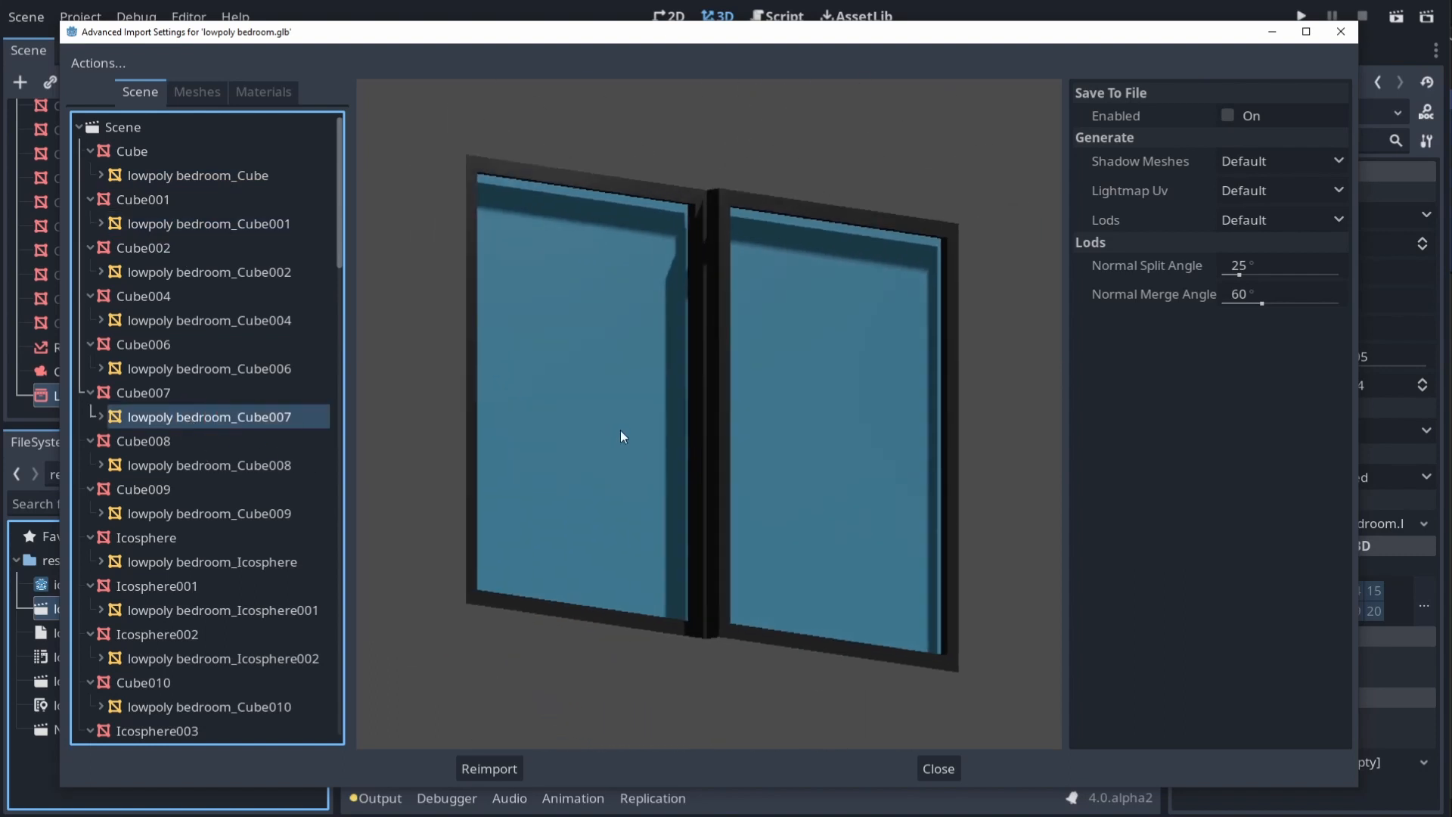
Preview the lowpoly bedroom_Icosphere mesh from different angles
left_click(205, 561)
left_click_drag(606, 507, 557, 475)
scroll(557, 475, "down", 3)
left_click_drag(751, 520, 591, 475)
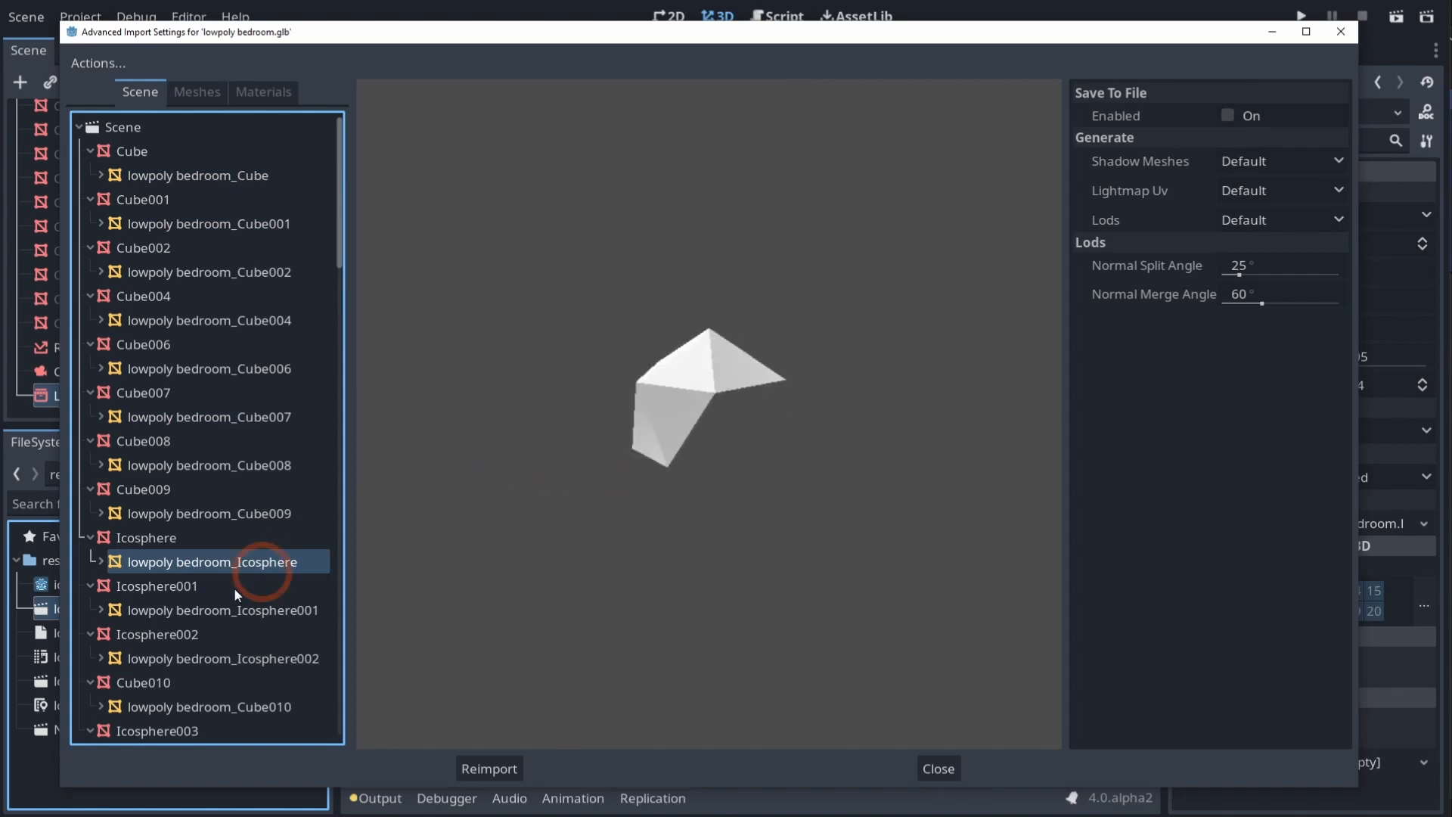
Preview the lowpoly bedroom_Cube015 and lowpoly bedroom_Cube017 meshes further down the scene tree, rotating the wardrobe model
scroll(193, 652, "down", 5)
scroll(192, 652, "down", 3)
left_click(207, 575)
left_click(209, 599)
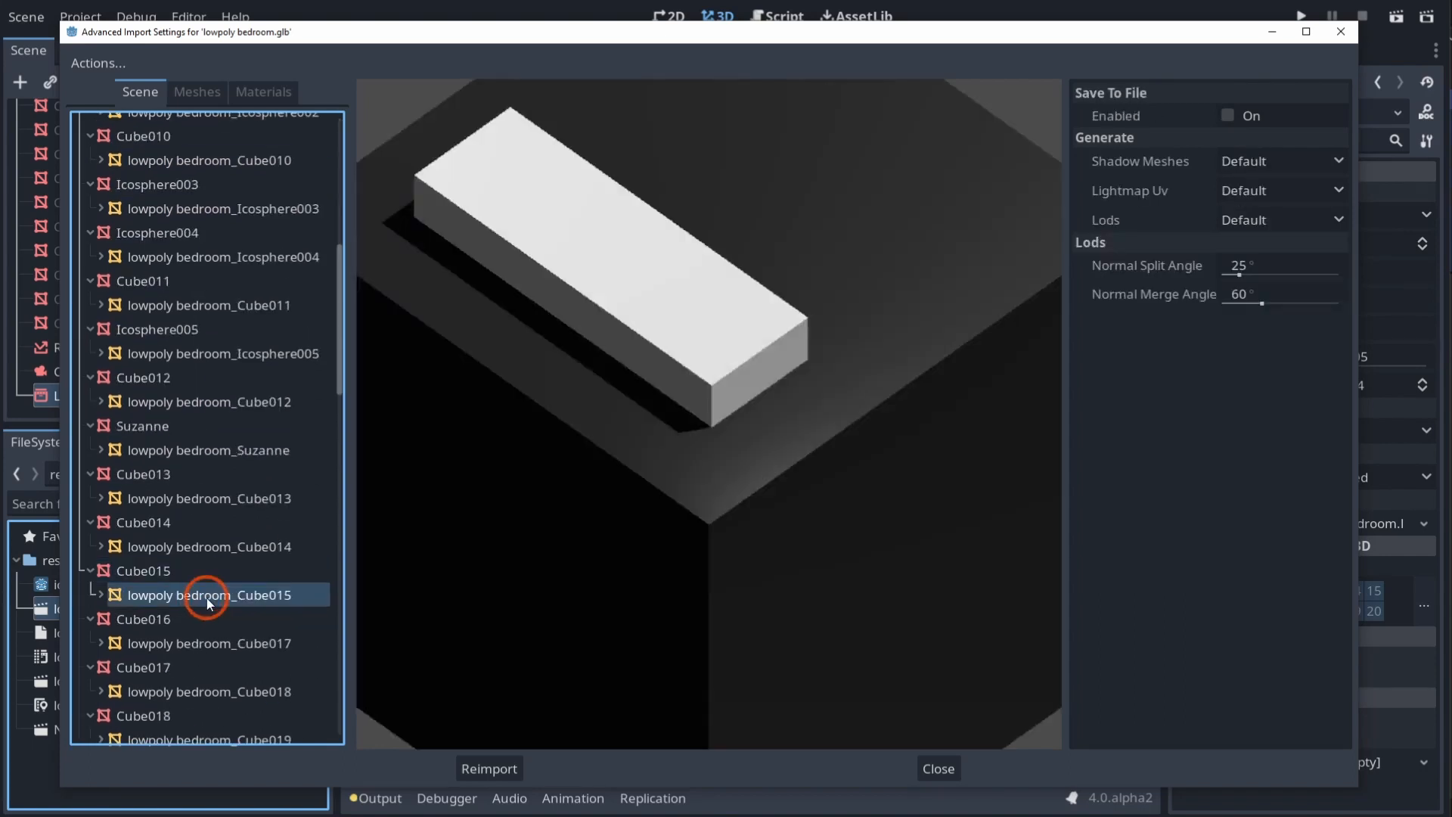
left_click(201, 635)
left_click_drag(515, 639, 777, 606)
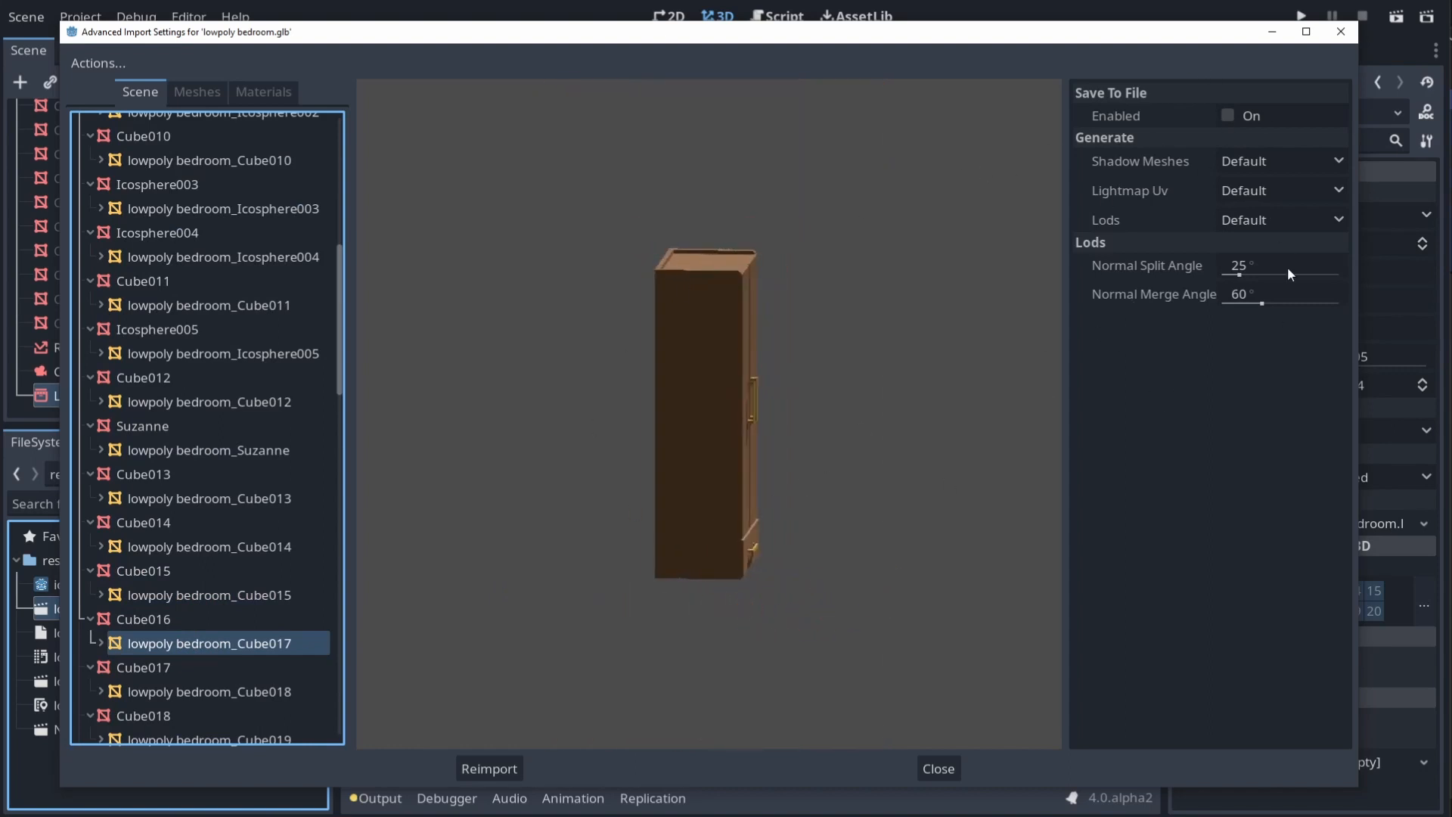
Enable saving the lowpoly bedroom_Cube017 mesh to a file and open the file path chooser
left_click(1387, 336)
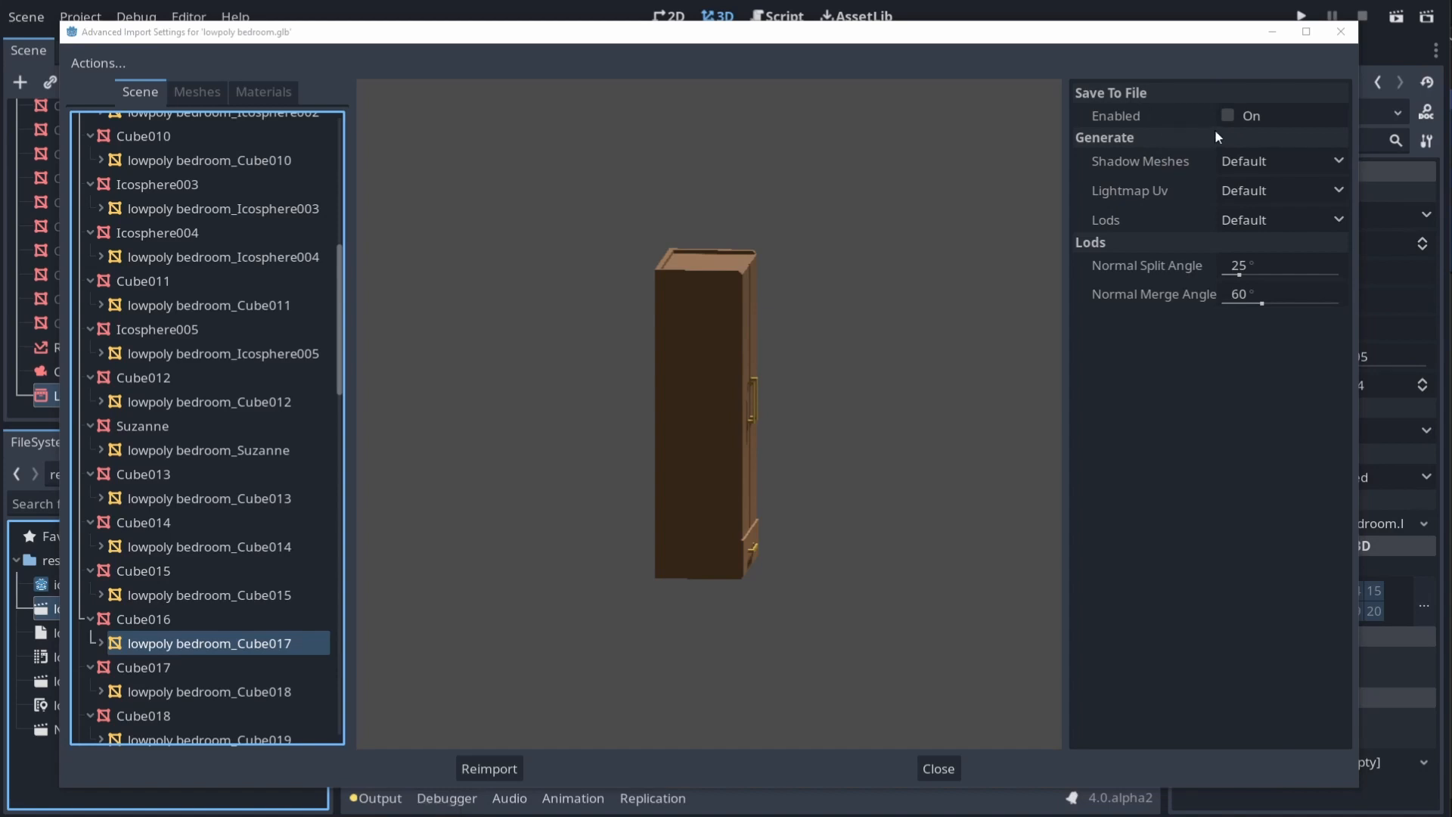
left_click(1228, 115)
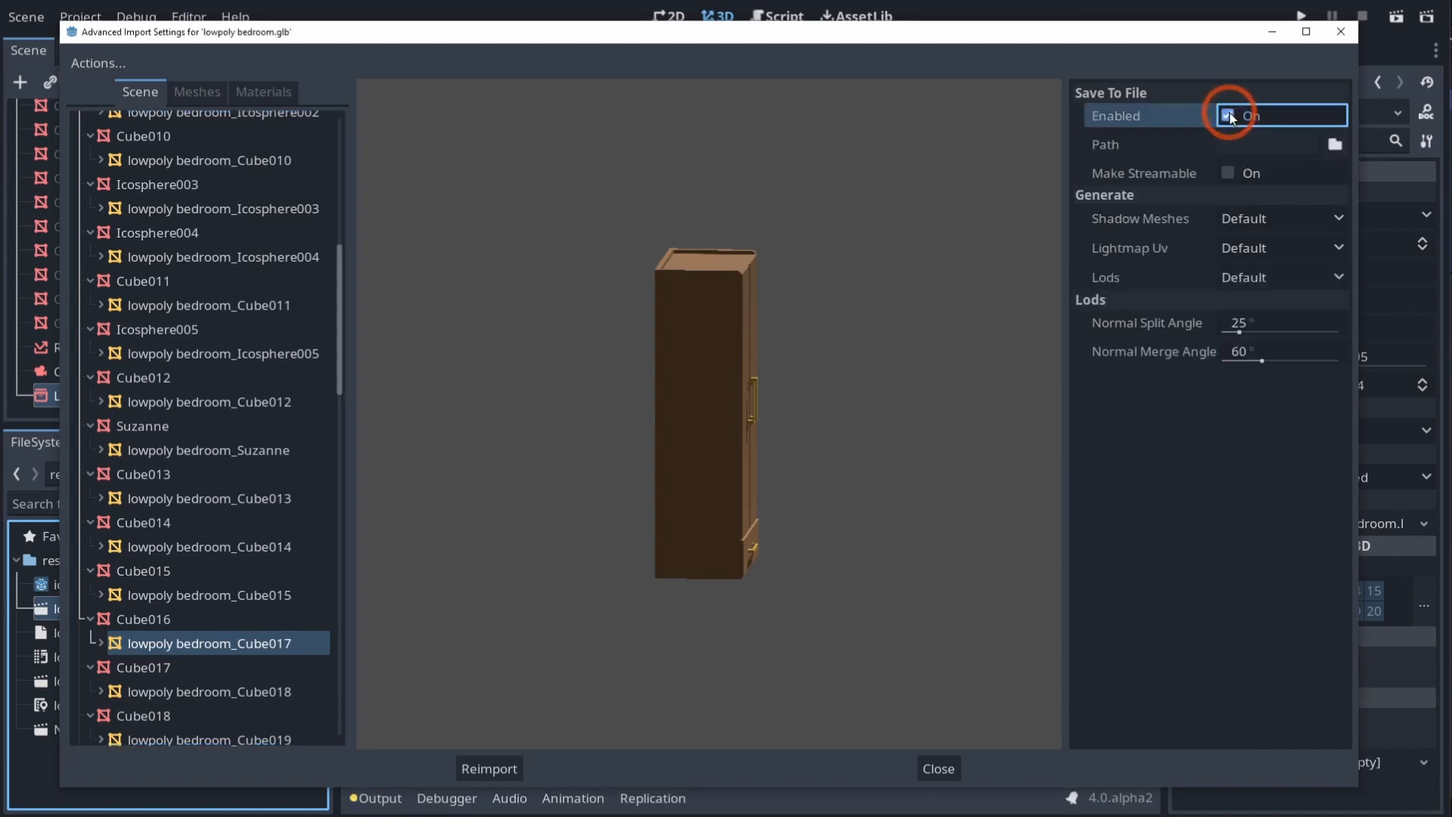
left_click(1334, 146)
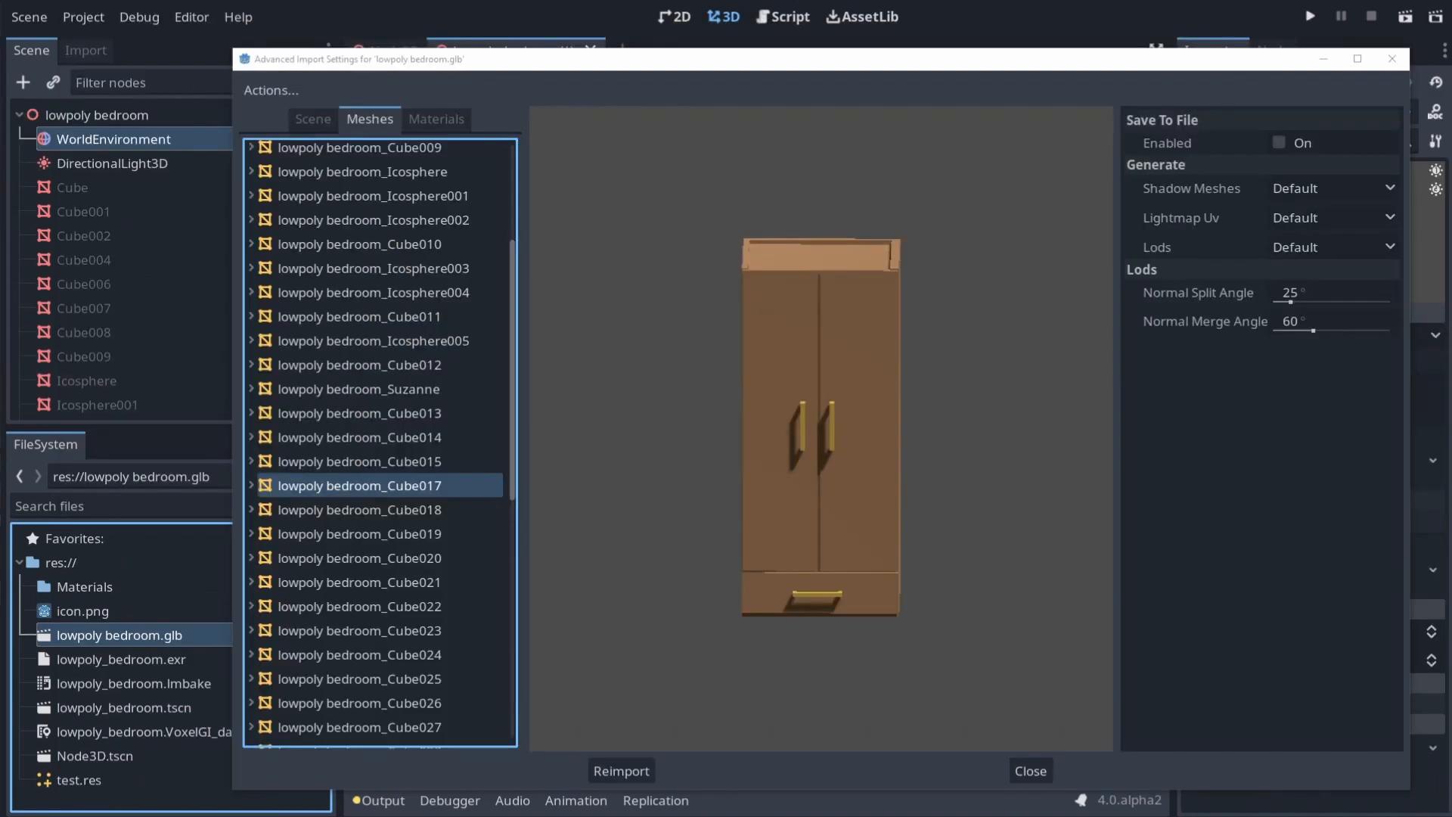
Set lowpoly bedroom_Cube017 in the mesh list to save to file as wardrobe in res://, and reimport the model
left_click(1278, 143)
left_click(1392, 168)
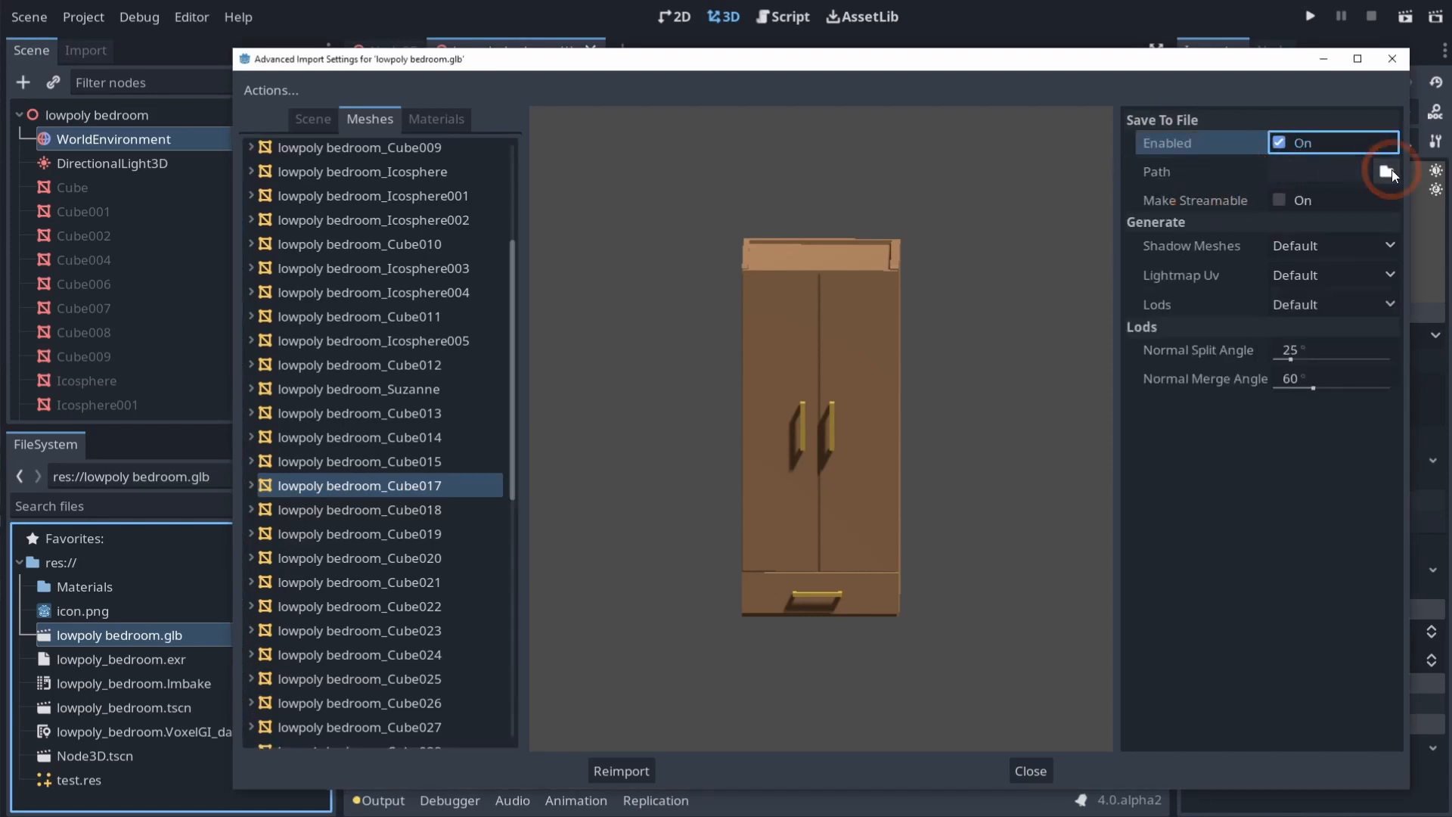
left_click(916, 281)
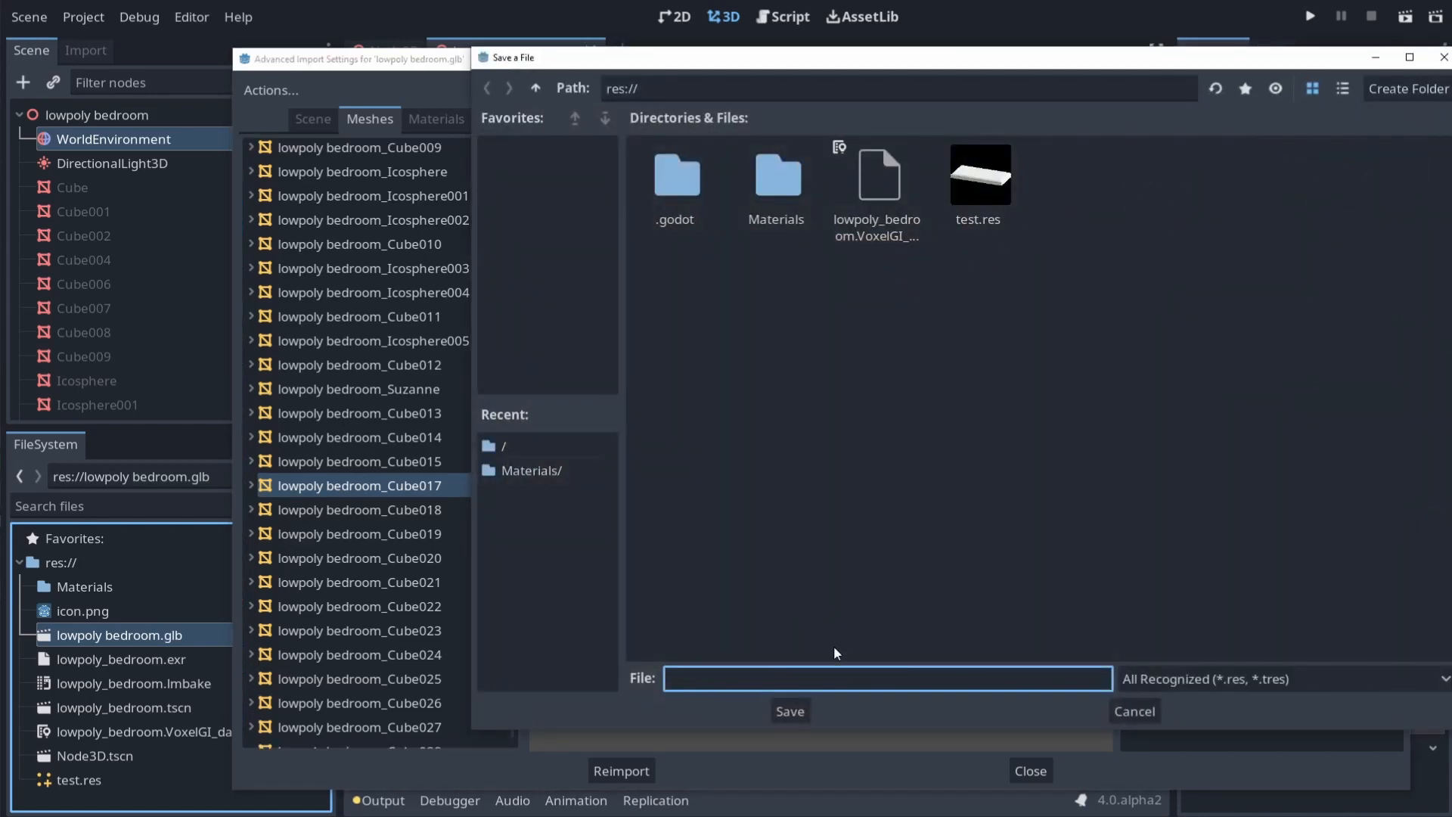
type("wardrobe")
left_click(790, 716)
left_click(1337, 153)
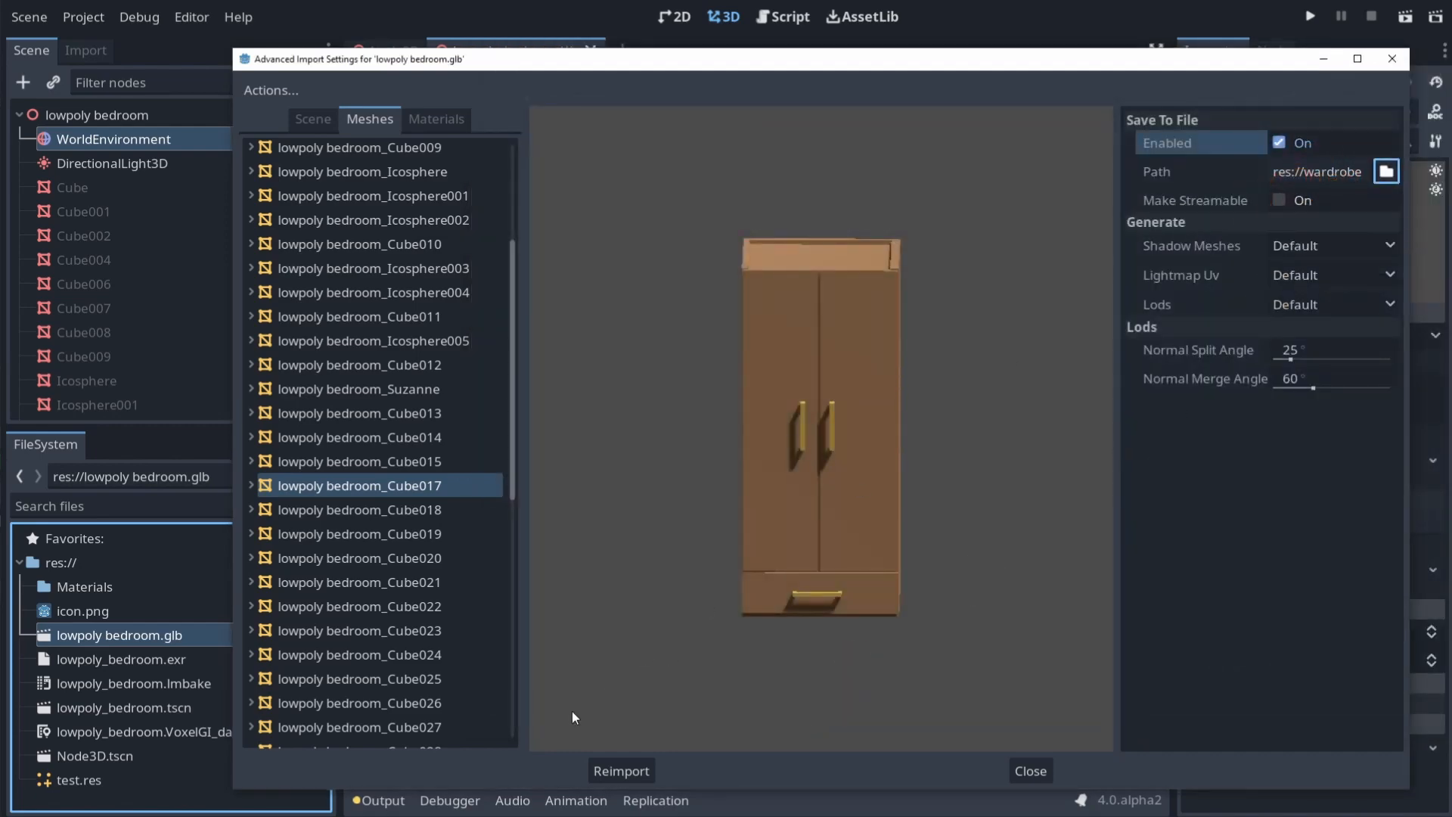
left_click(619, 764)
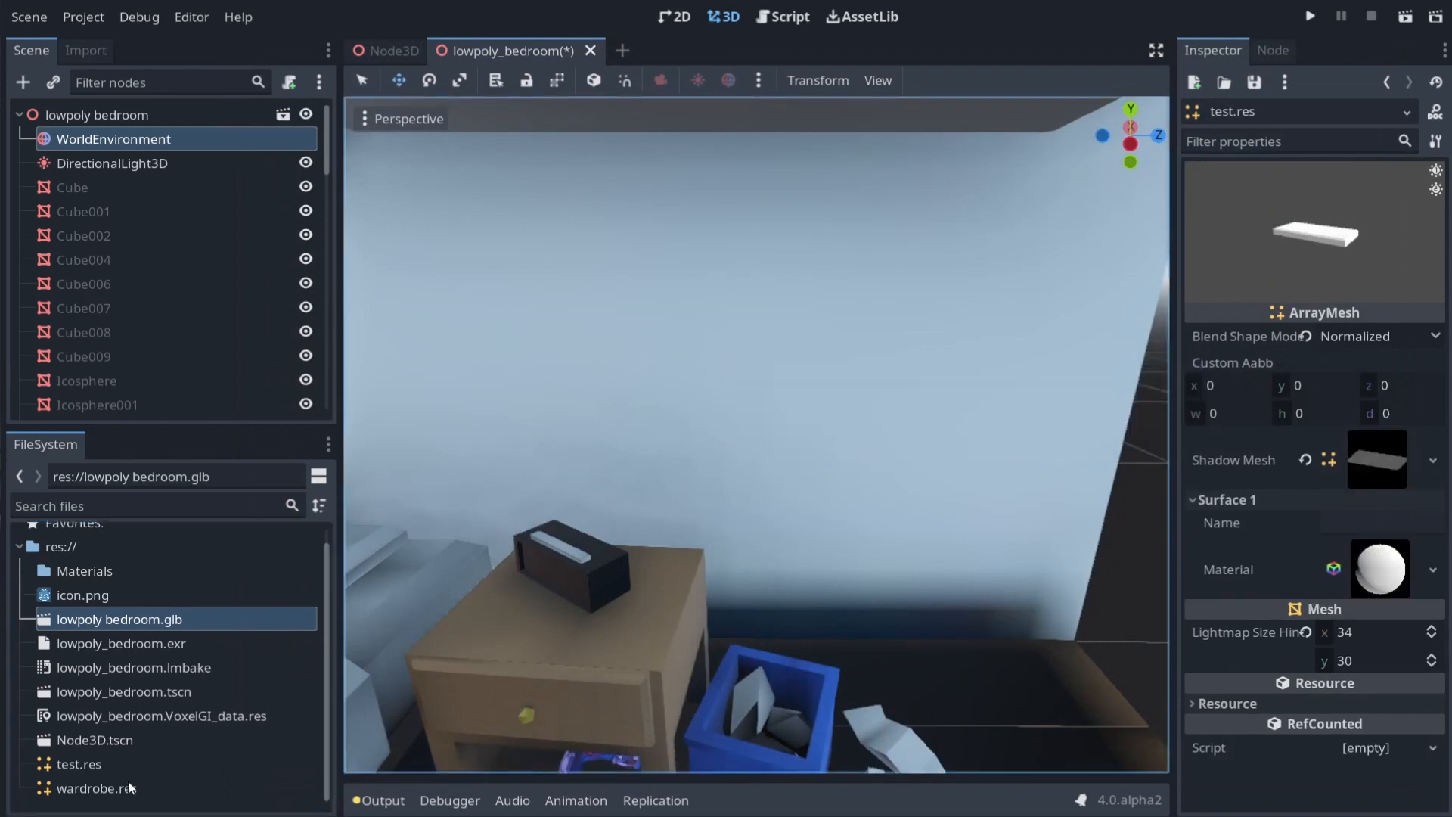
Open the saved wardrobe.res resource for inspection and rotate its mesh preview
left_click(71, 787)
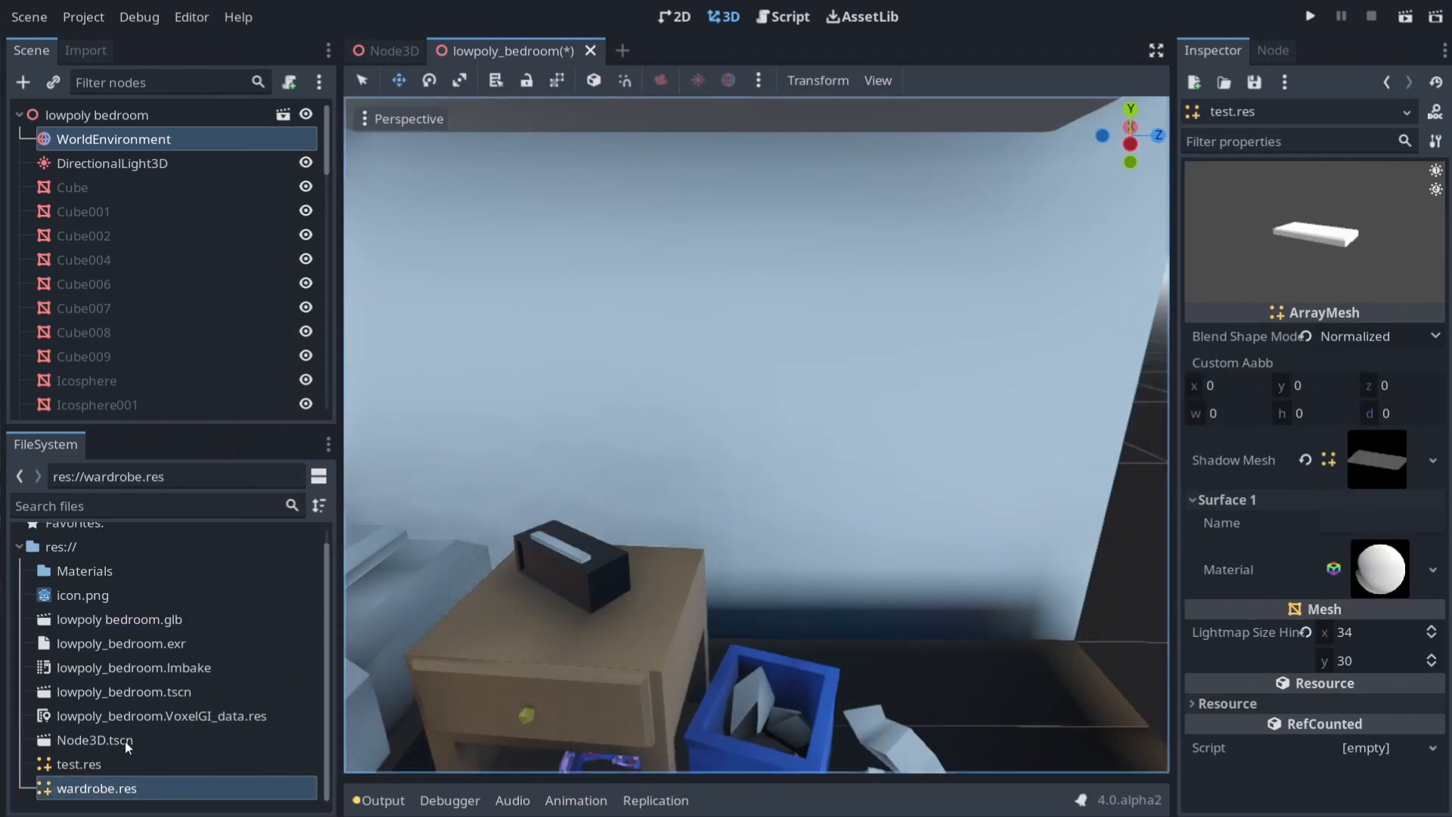
left_click(90, 772)
double_click(92, 787)
left_click_drag(1306, 264, 1373, 230)
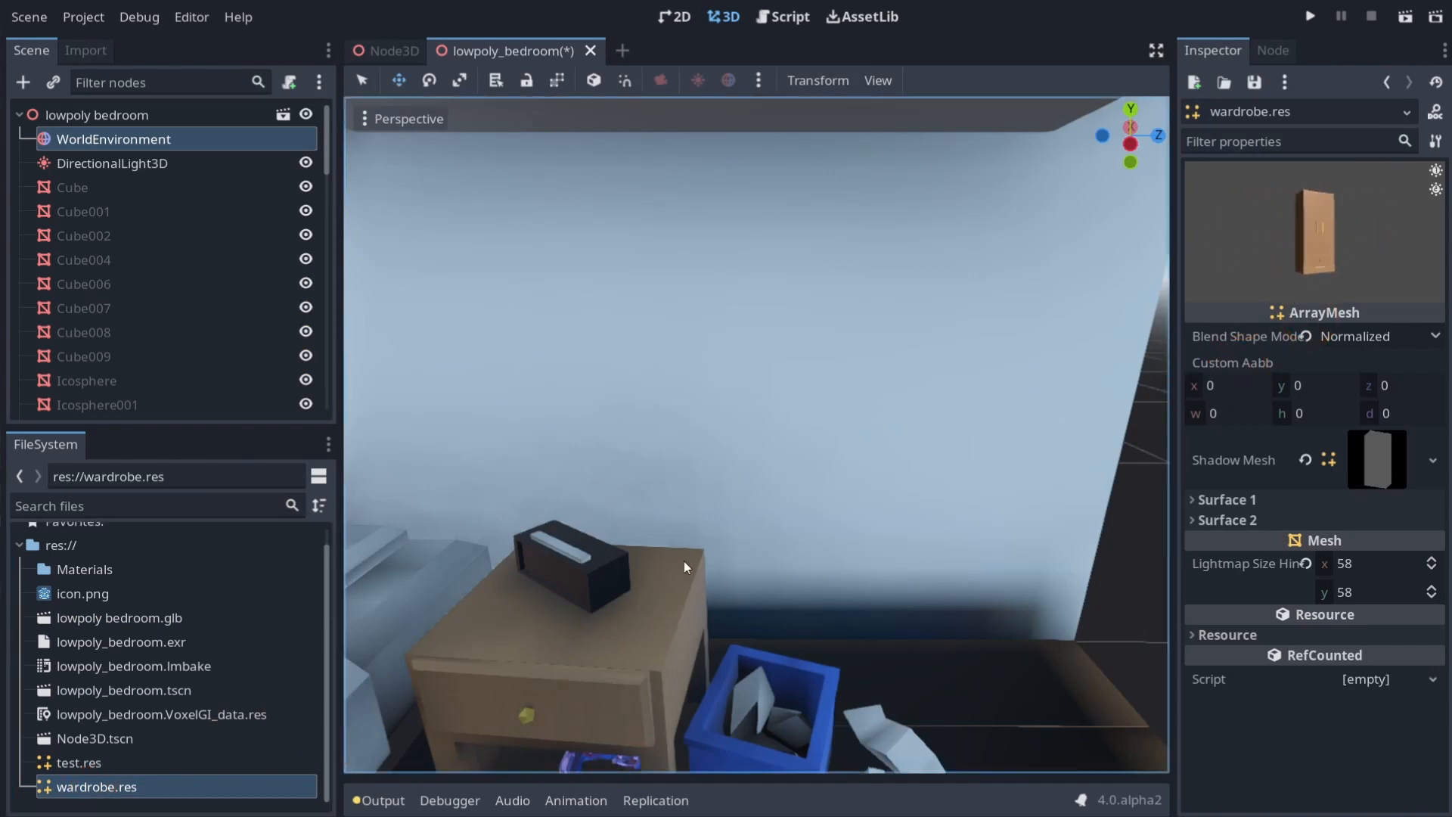
Try to add wardrobe.res directly to the lowpoly bedroom root node, and bring the whole room into view
left_click_drag(151, 790, 140, 116)
scroll(847, 520, "down", 10)
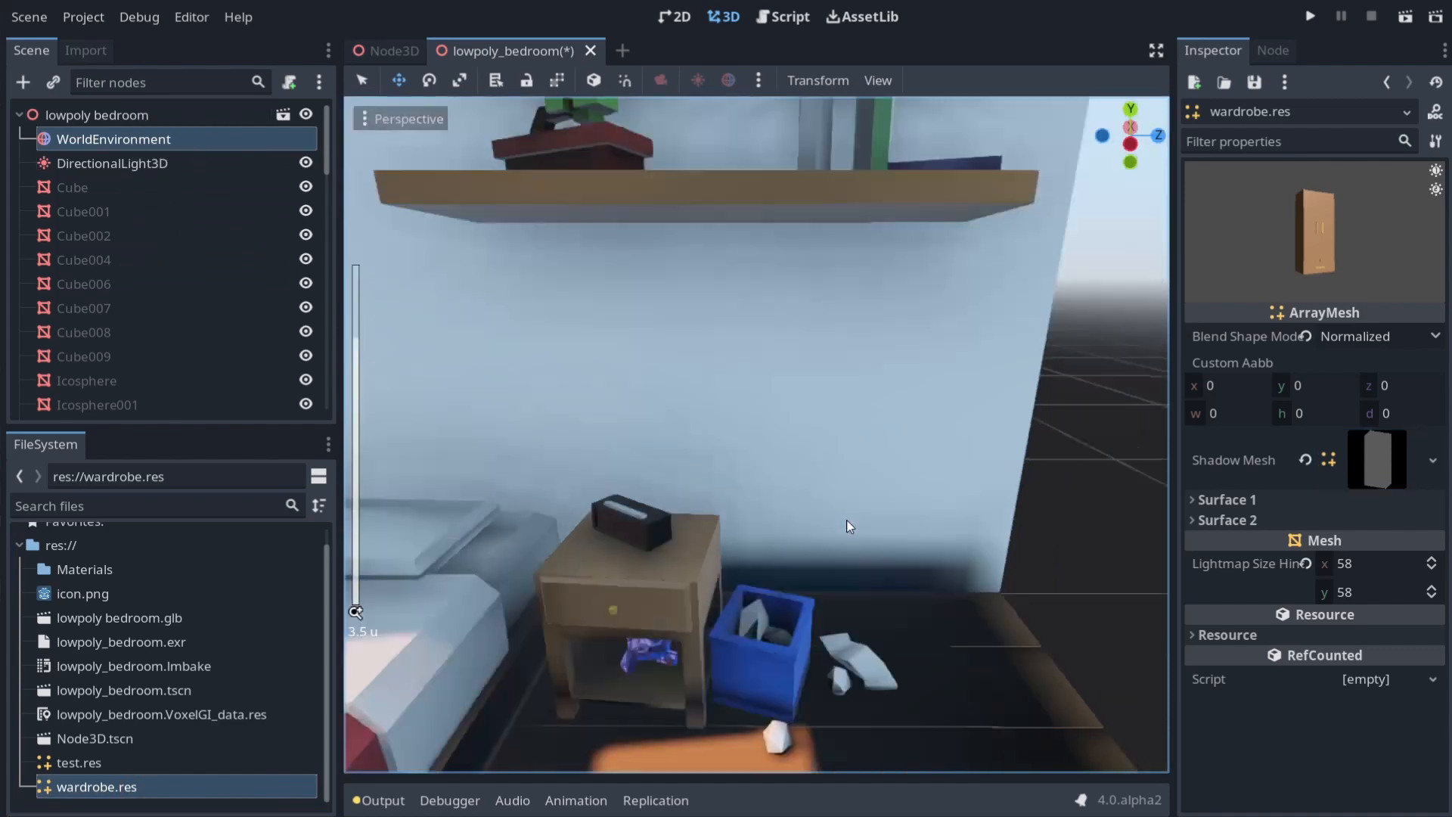
scroll(865, 593, "up", 10)
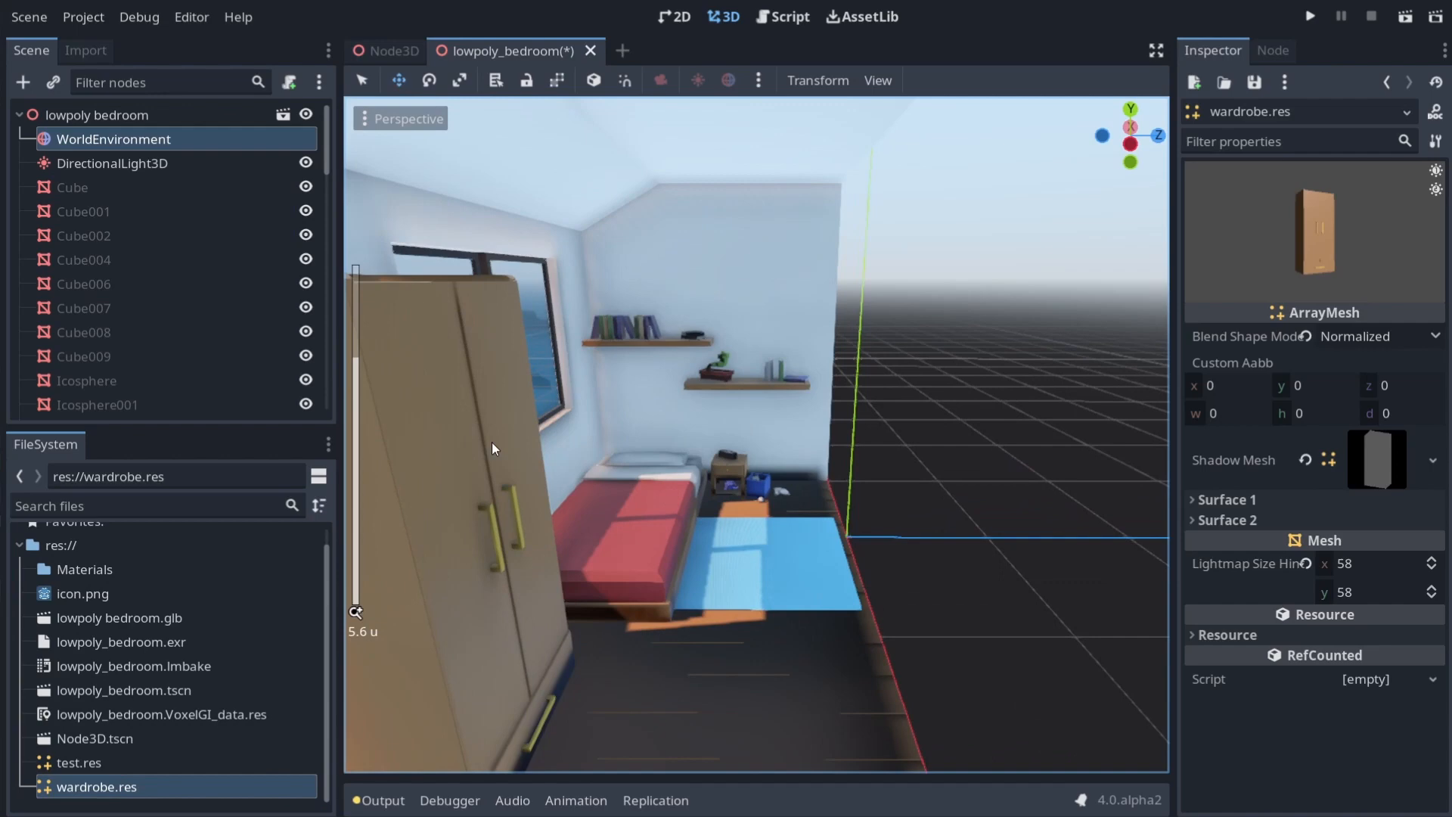
Add a MeshInstance3D node under the lowpoly bedroom root and assign wardrobe.res as its mesh
right_click(91, 124)
left_click(157, 142)
type("m")
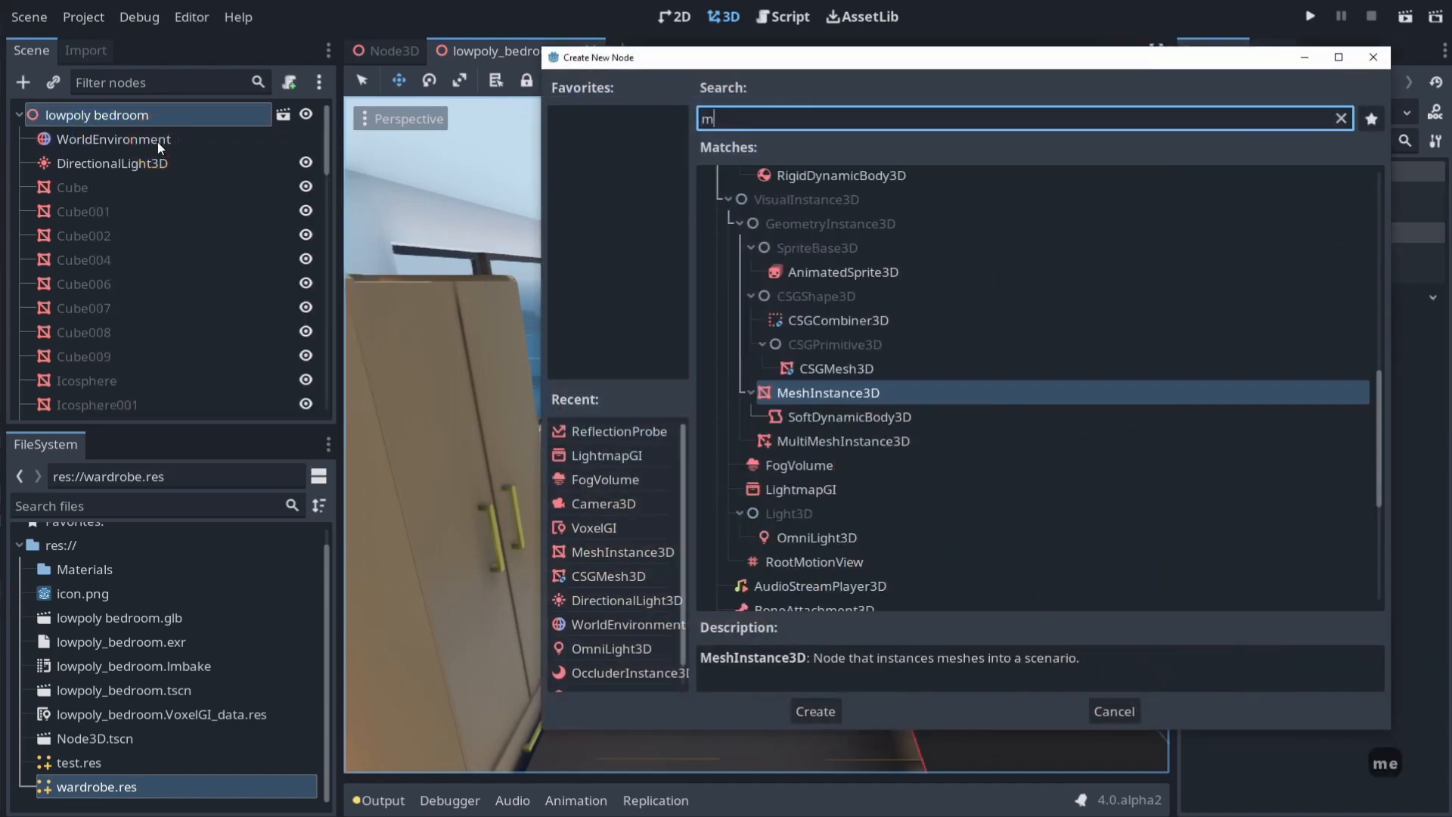
type("esh")
key("Return")
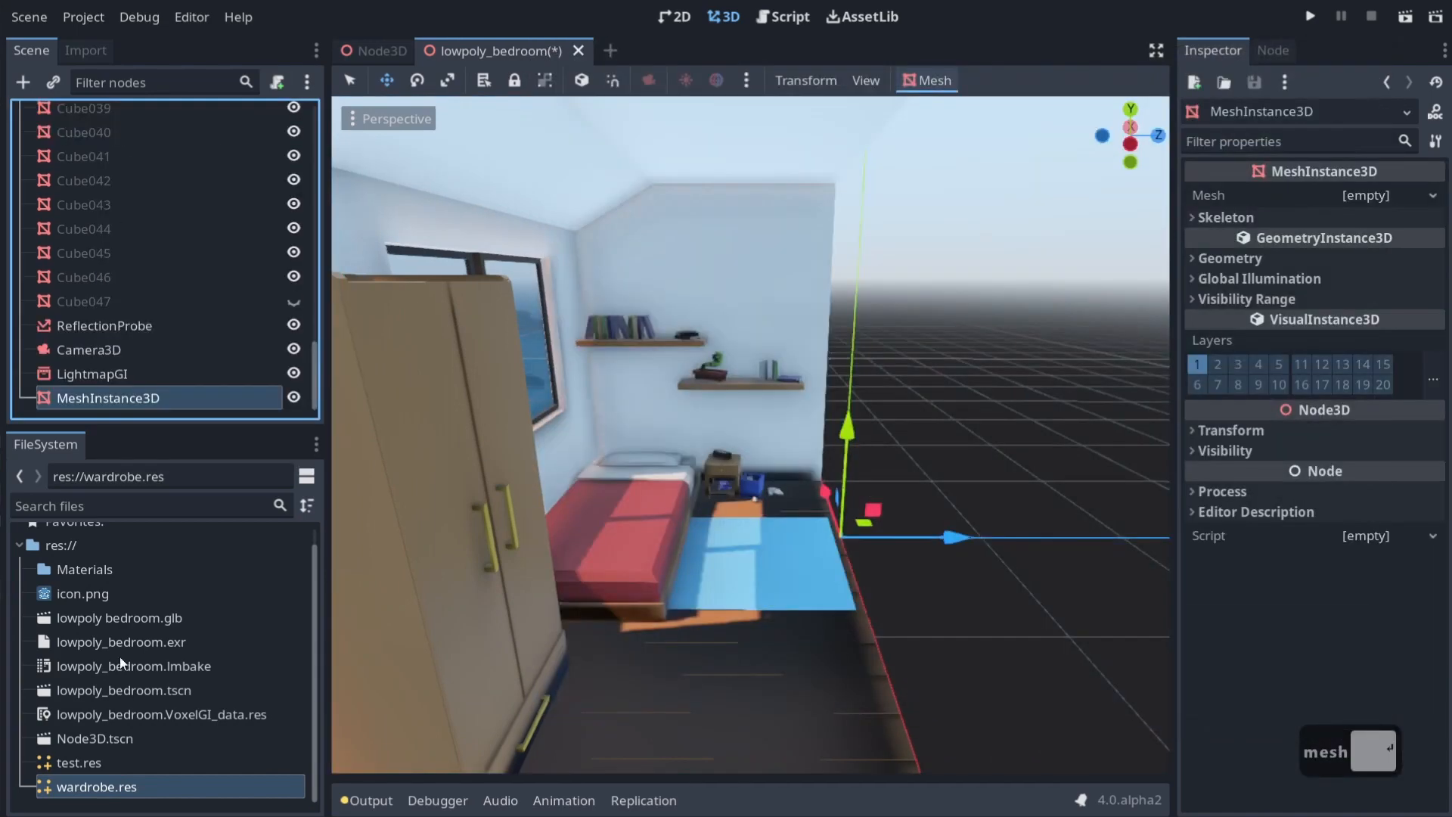
left_click_drag(113, 786, 1358, 198)
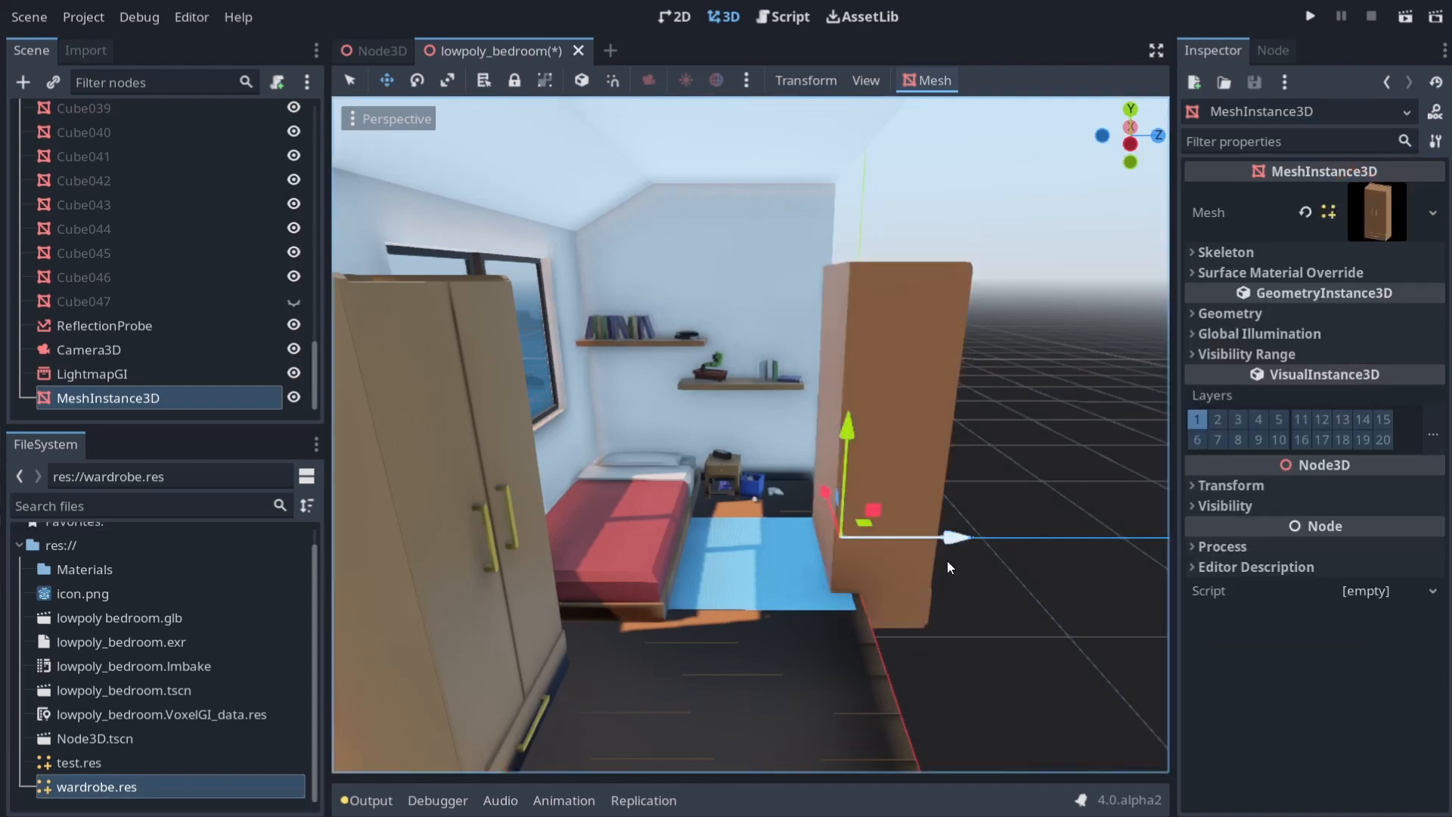
Examine the new wardrobe mesh instance in the scene from outside the room
key("d")
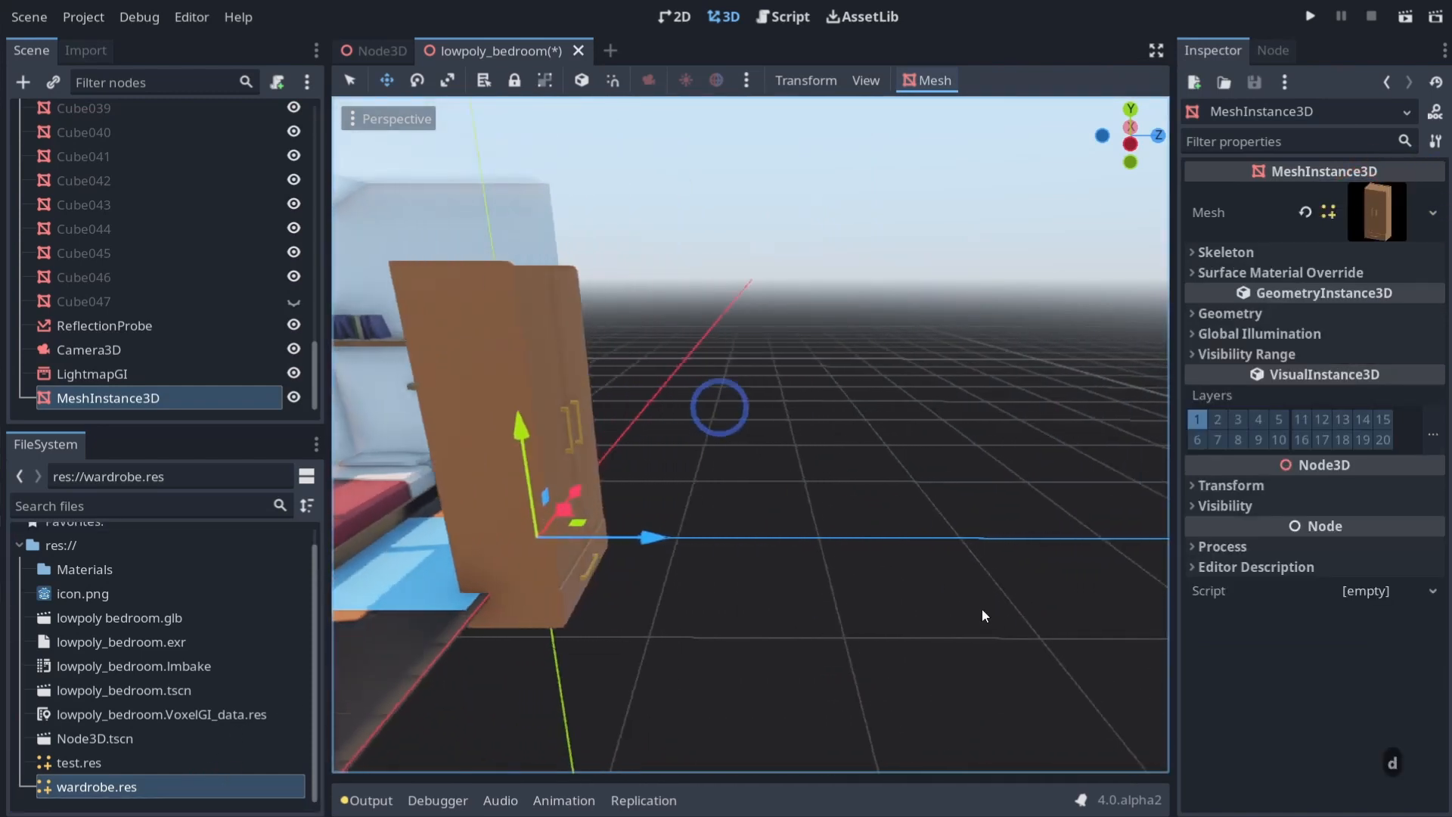
left_click_drag(940, 629, 840, 622)
right_click_drag(839, 623, 726, 409)
key("d")
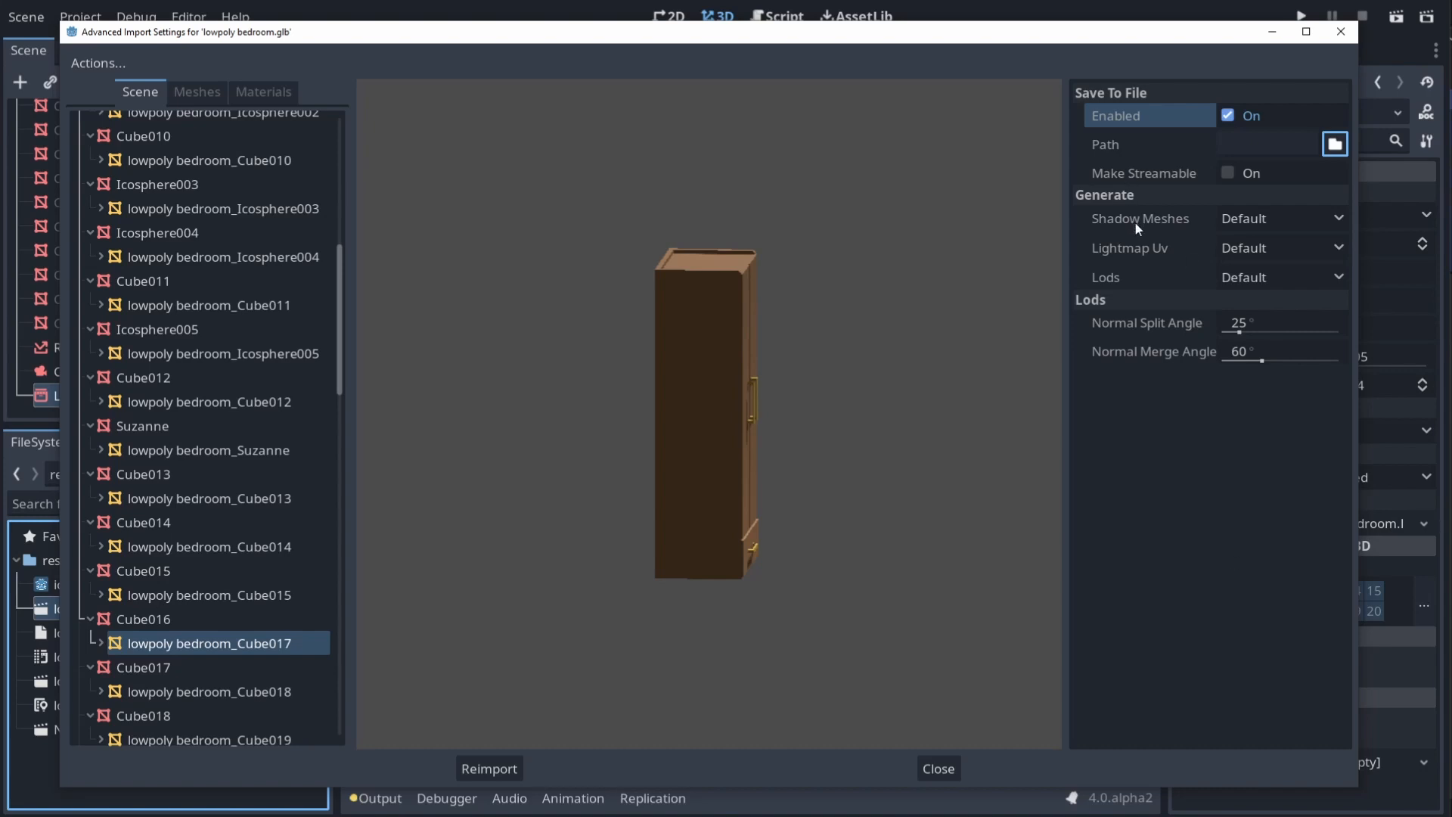
View the available Shadow Meshes and Lightmap Uv choices in the import settings of lowpoly bedroom_Cube017
left_click(1300, 224)
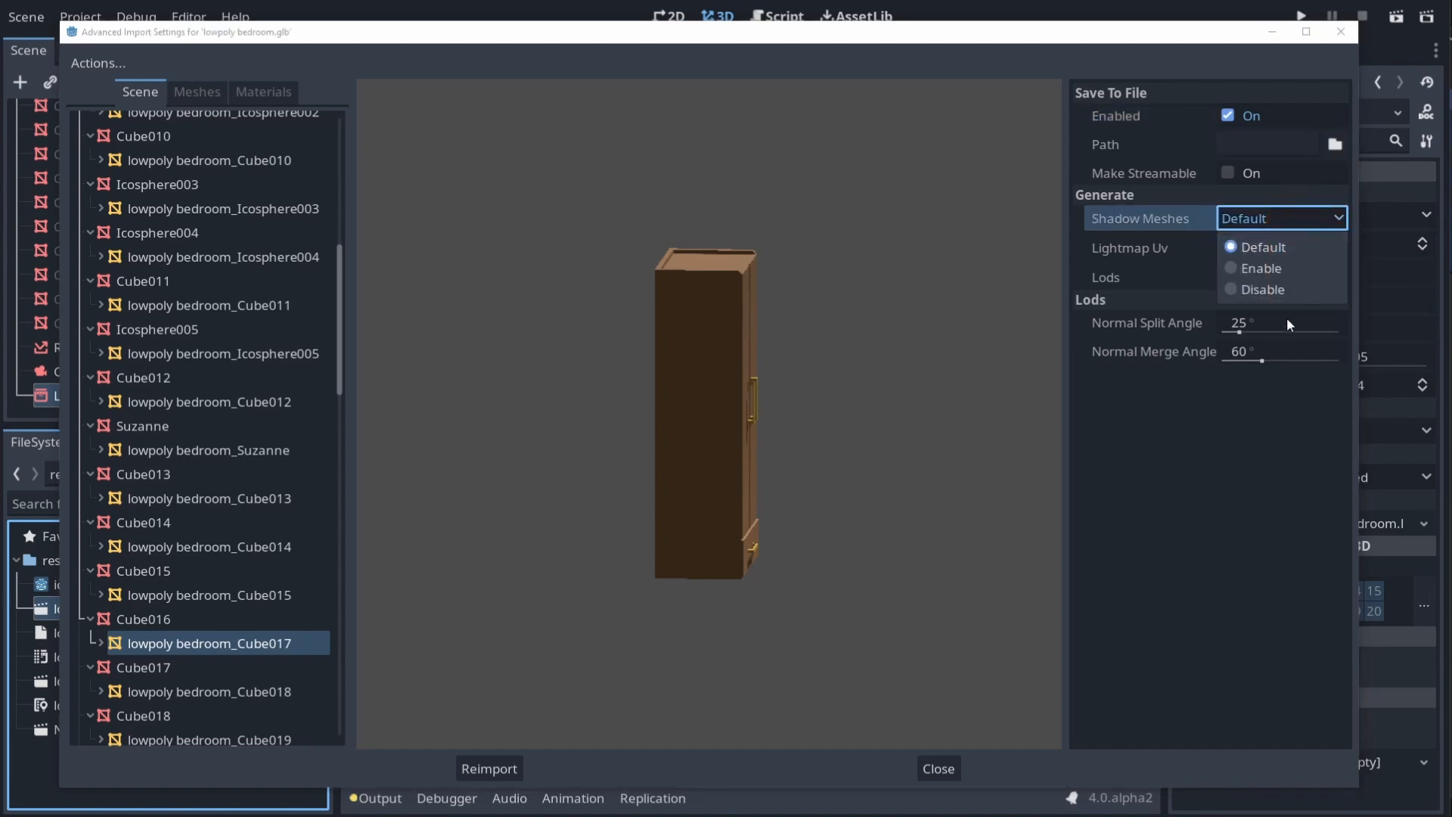
left_click(1174, 301)
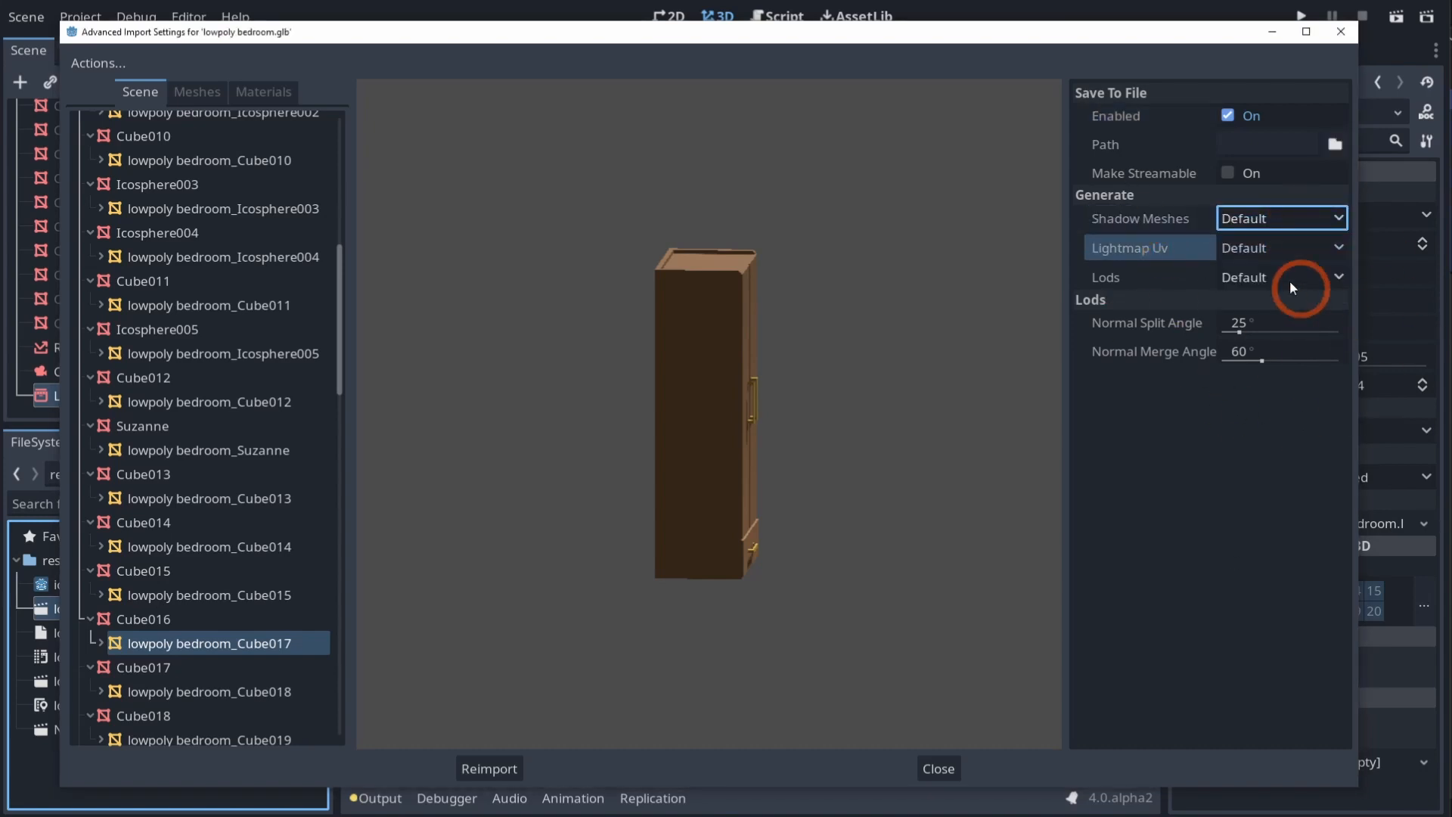
left_click(1282, 250)
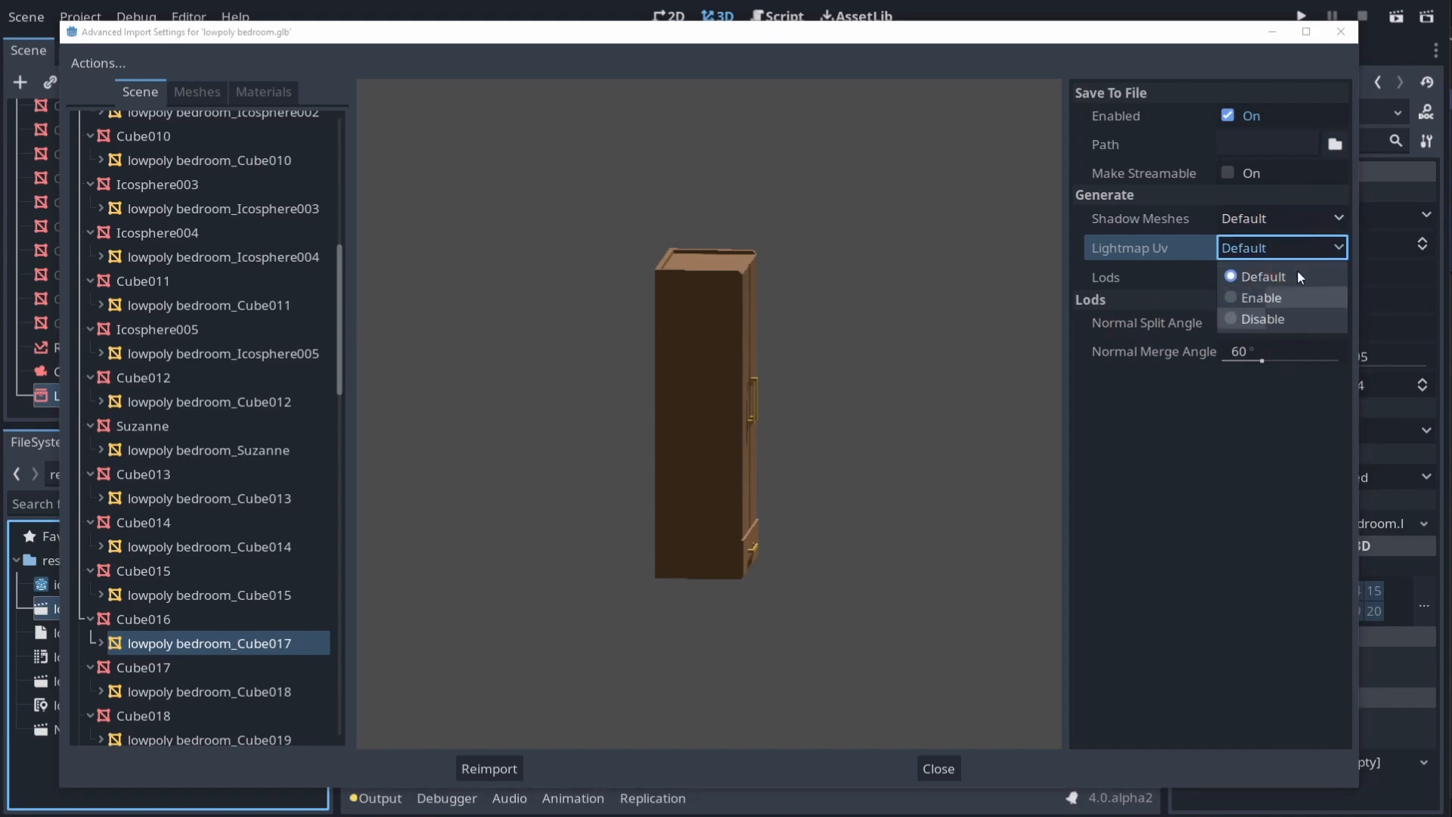
left_click(1236, 454)
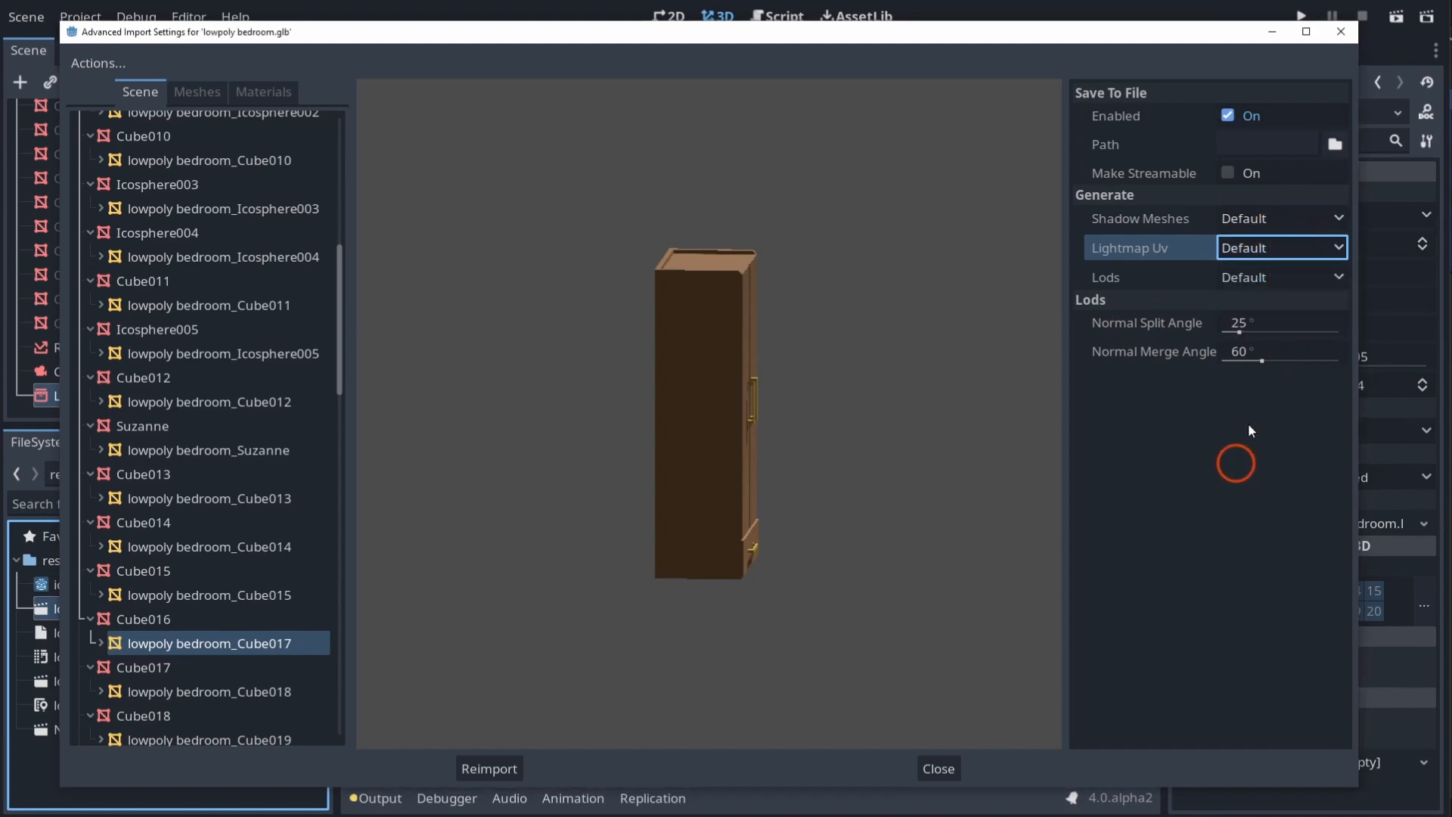
Set Lods to Enable for the lowpoly bedroom_Cube017 mesh and turn its preview to the front
left_click(1269, 279)
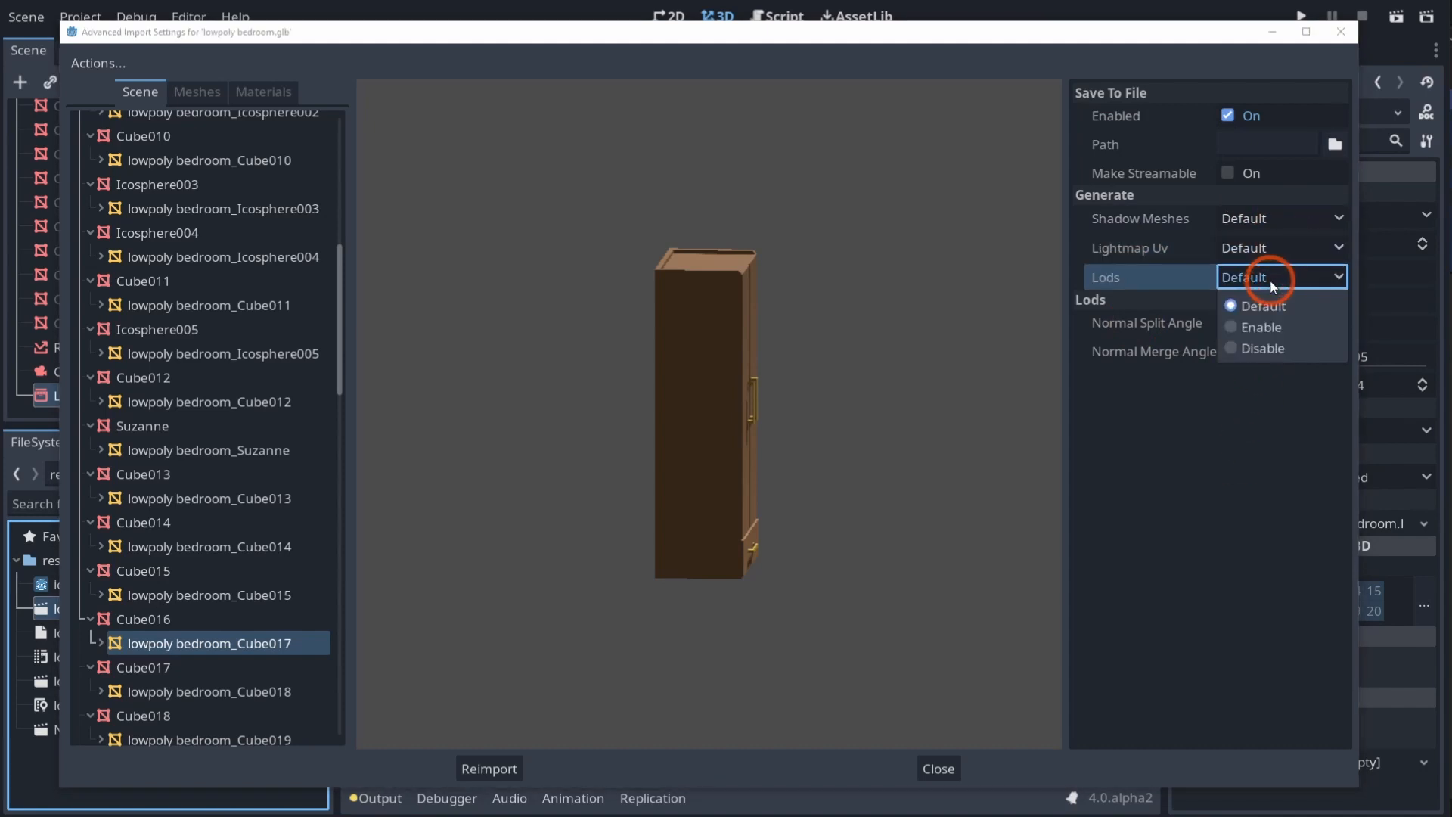
left_click(1257, 327)
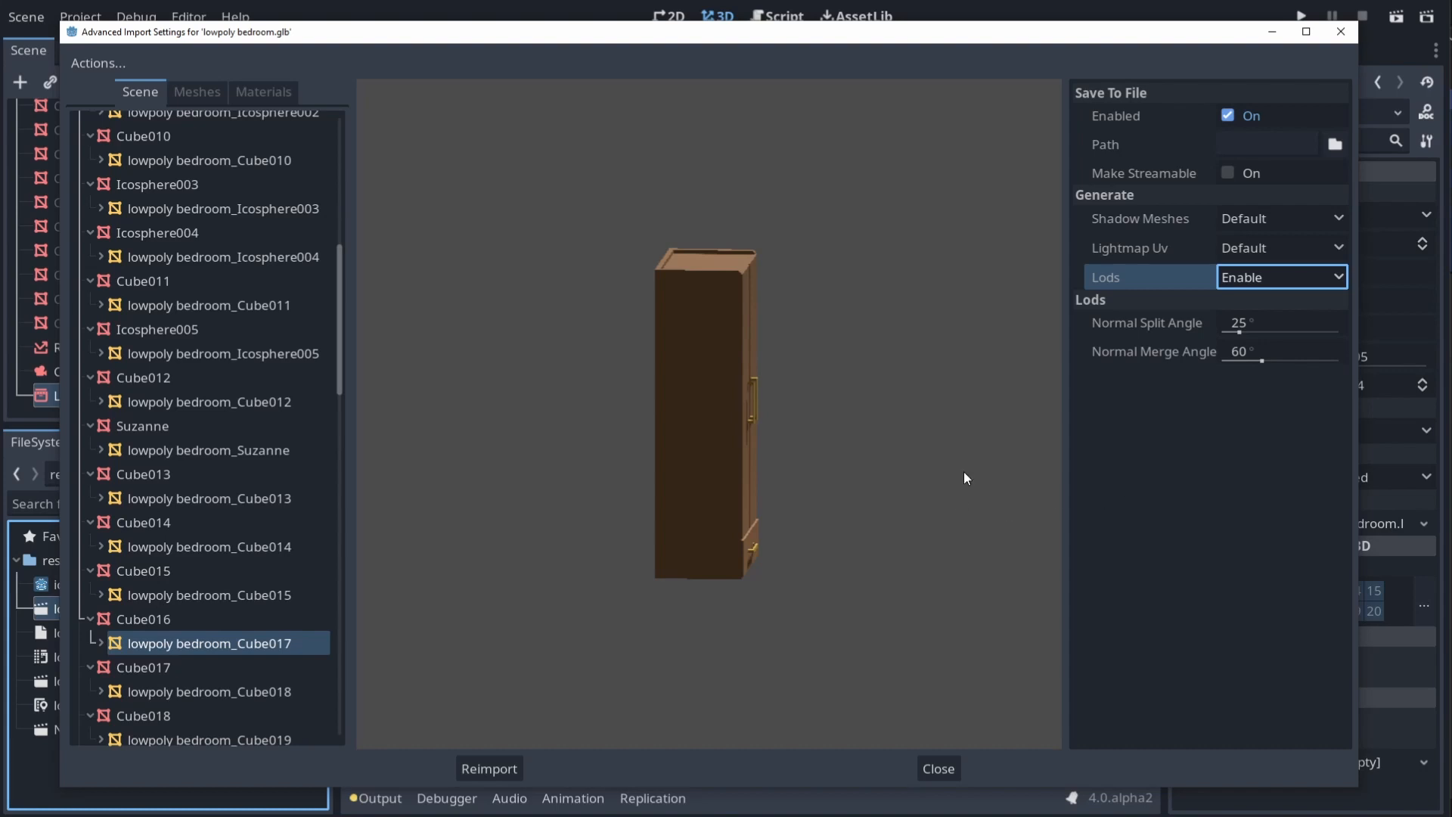
left_click_drag(963, 470, 721, 490)
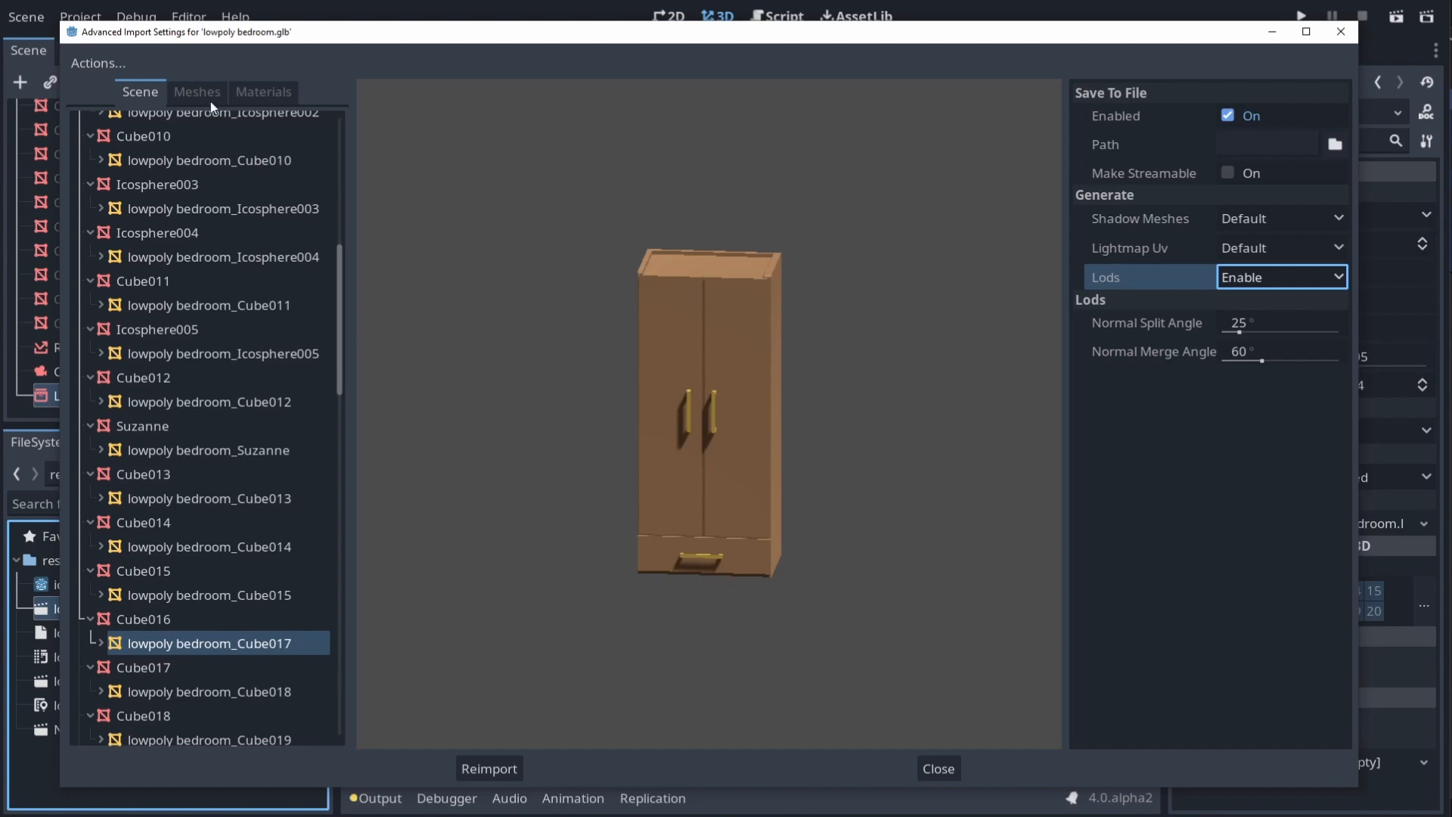
Switch to the mesh list and preview the Wood material under lowpoly bedroom_Cube017
left_click(210, 99)
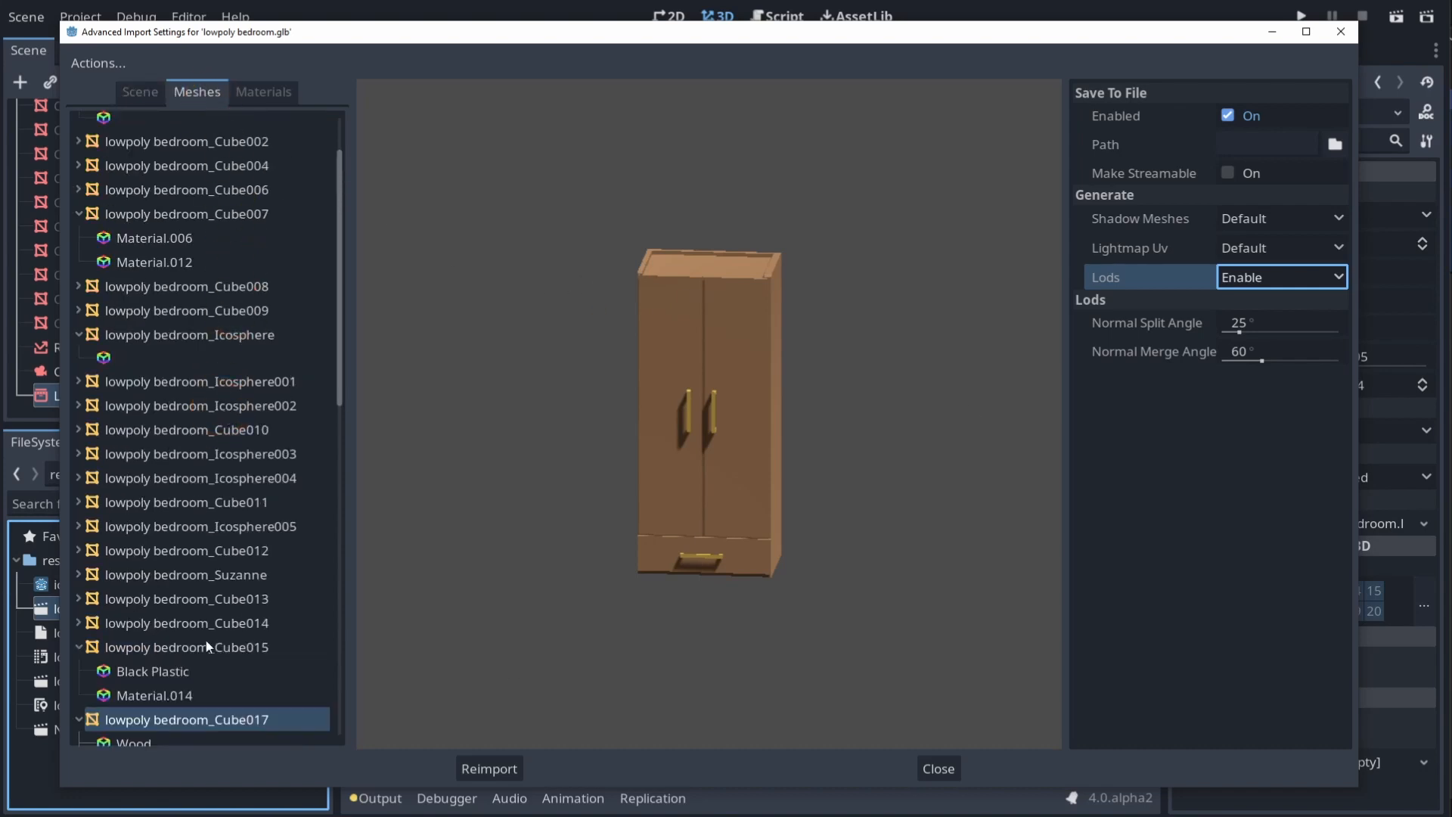
scroll(174, 502, "down", 5)
left_click(147, 361)
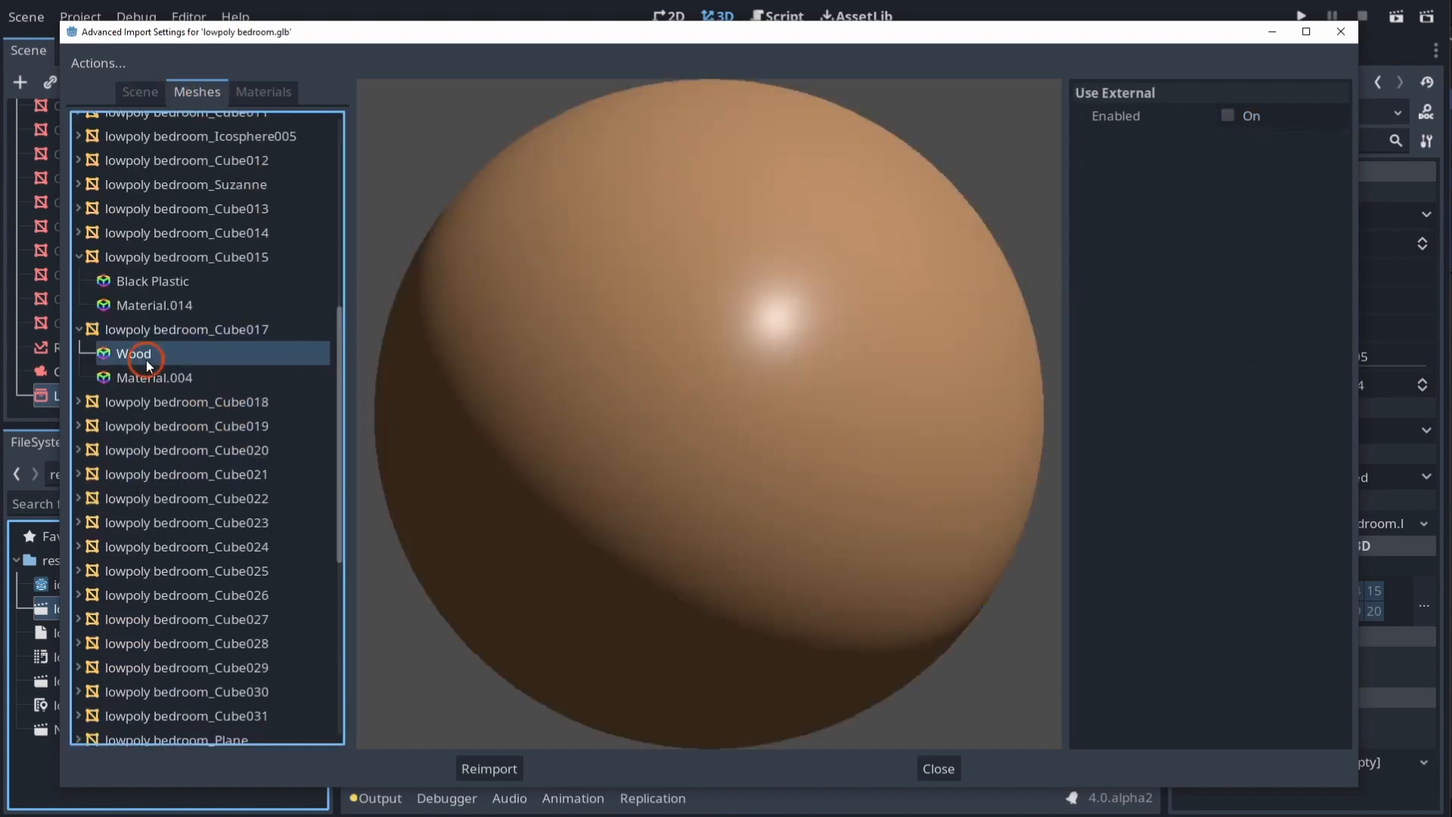
mouse_move(830, 463)
left_mouse_down()
mouse_move(655, 474)
mouse_move(828, 474)
left_mouse_up()
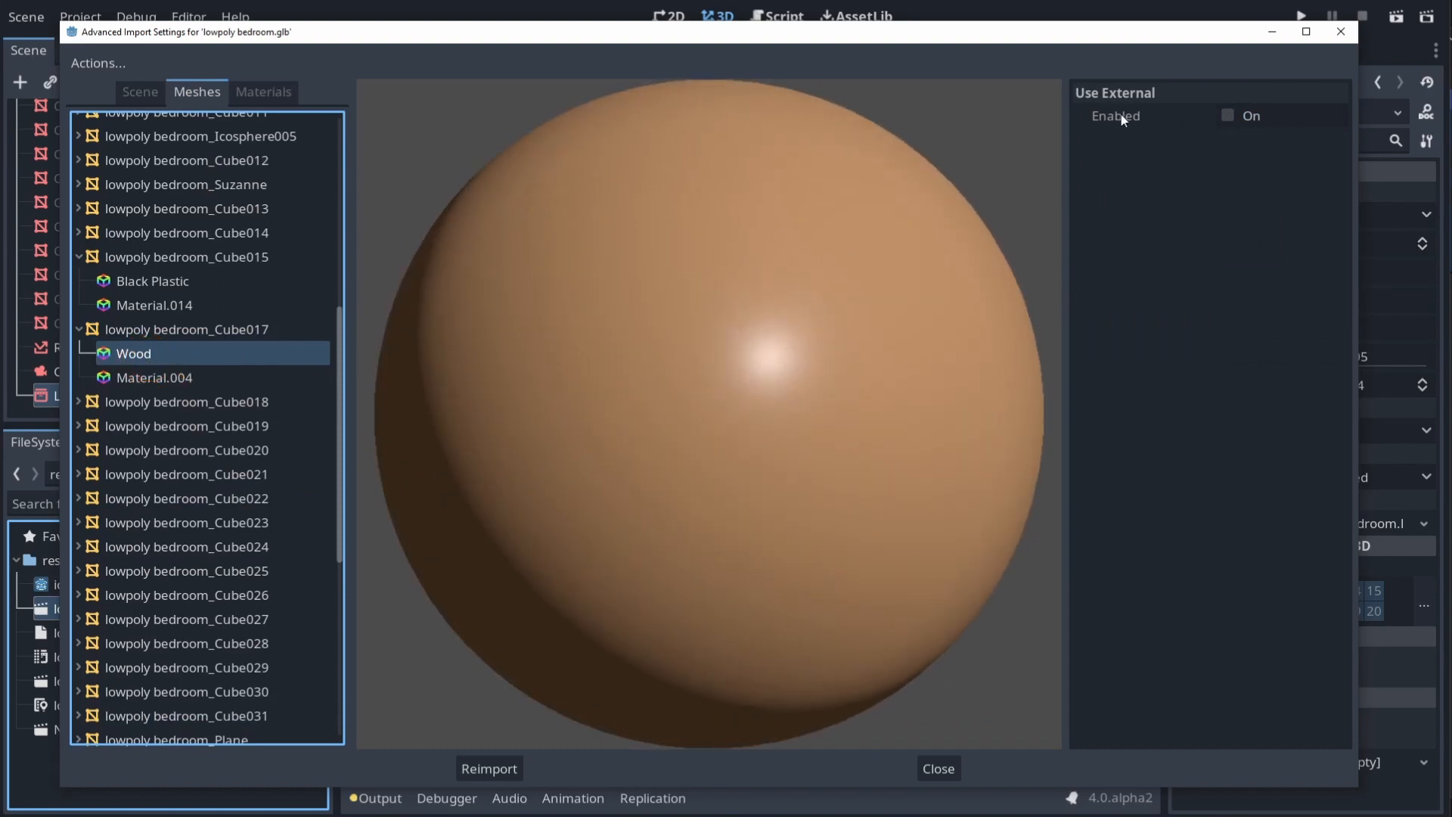
Enable Use External for the Wood material and browse for a replacement material file without choosing one
left_click(1225, 116)
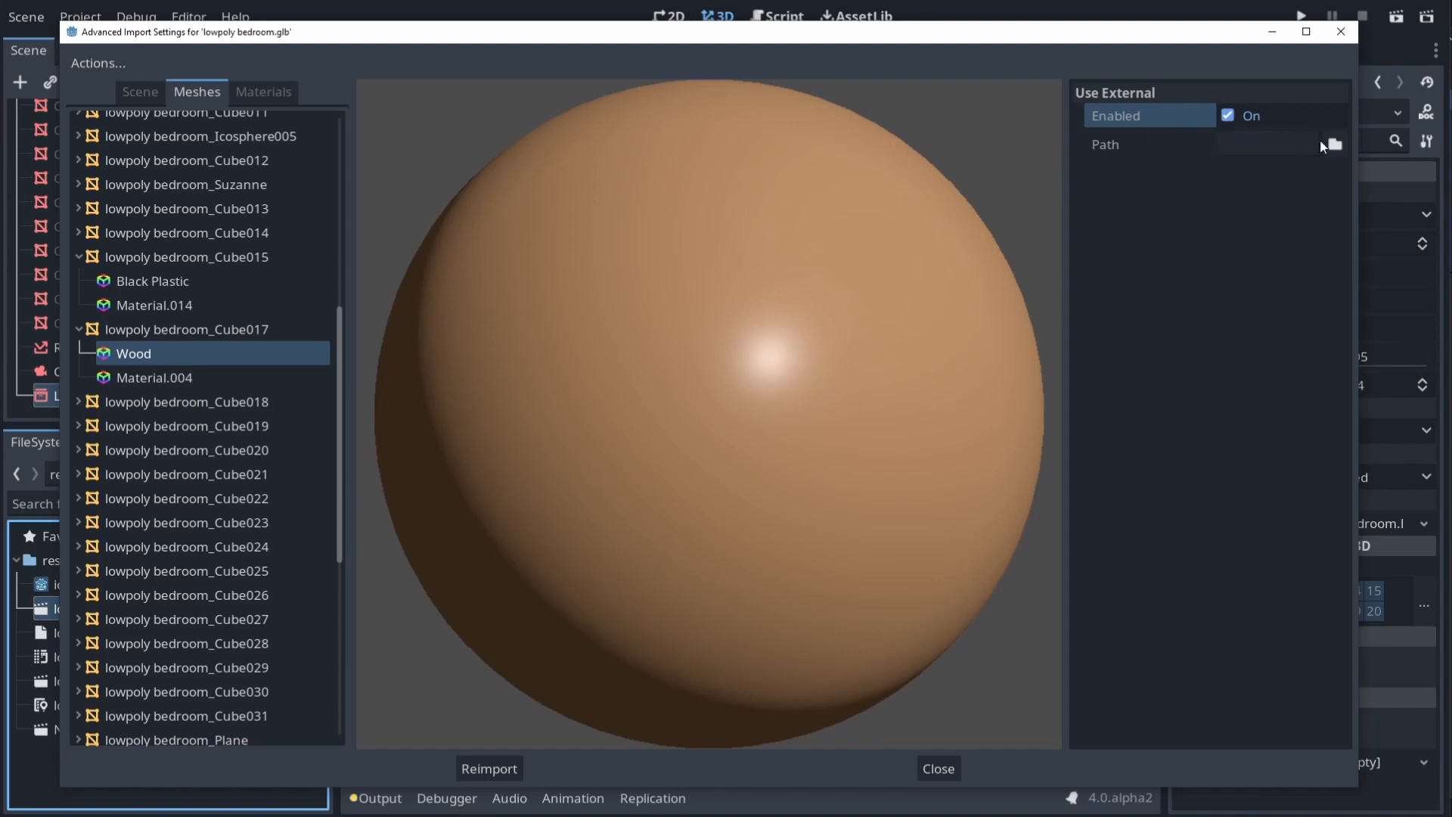
left_click(1333, 144)
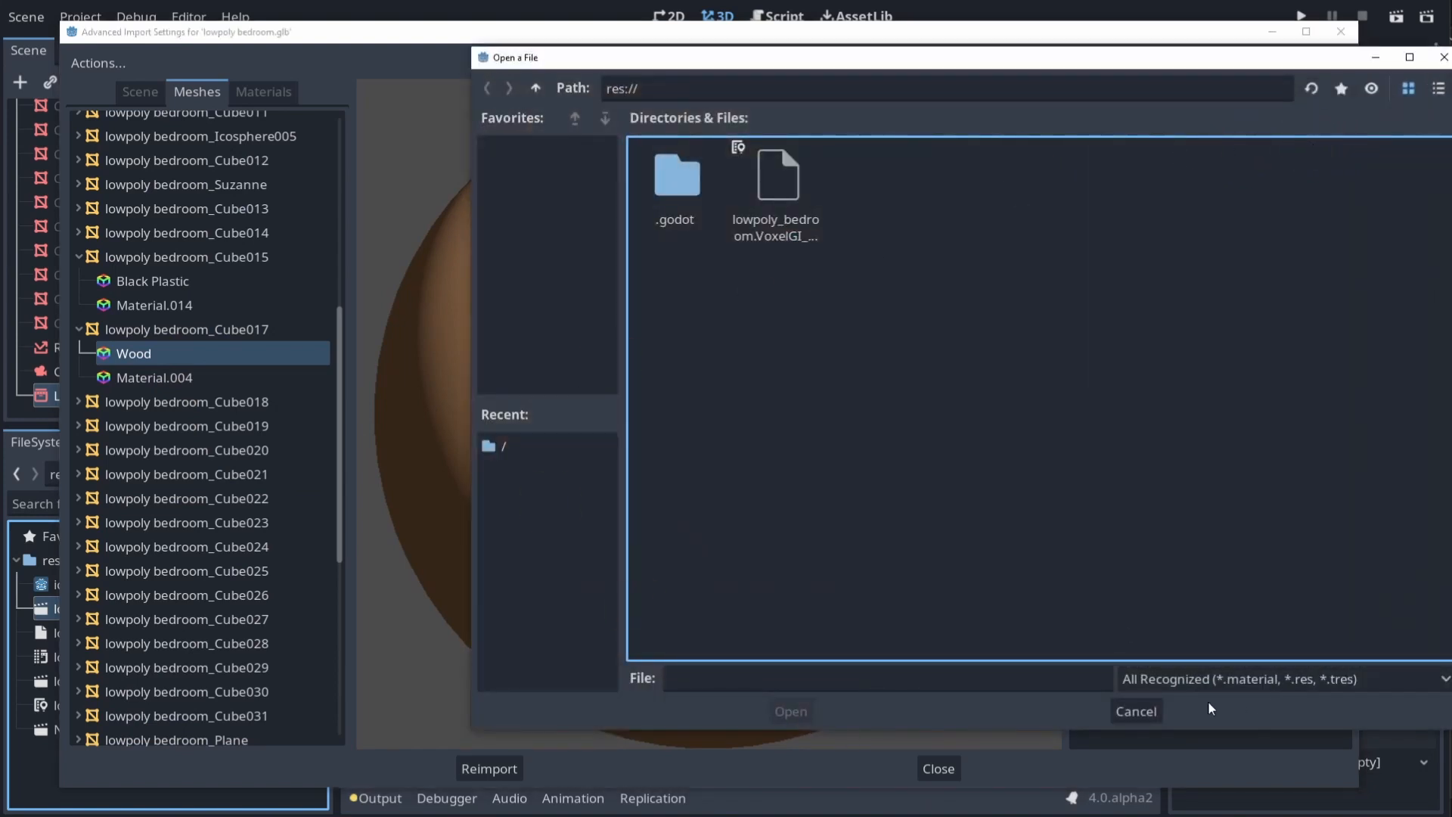
left_click(1157, 708)
left_click(409, 438)
left_click_drag(842, 428, 743, 452)
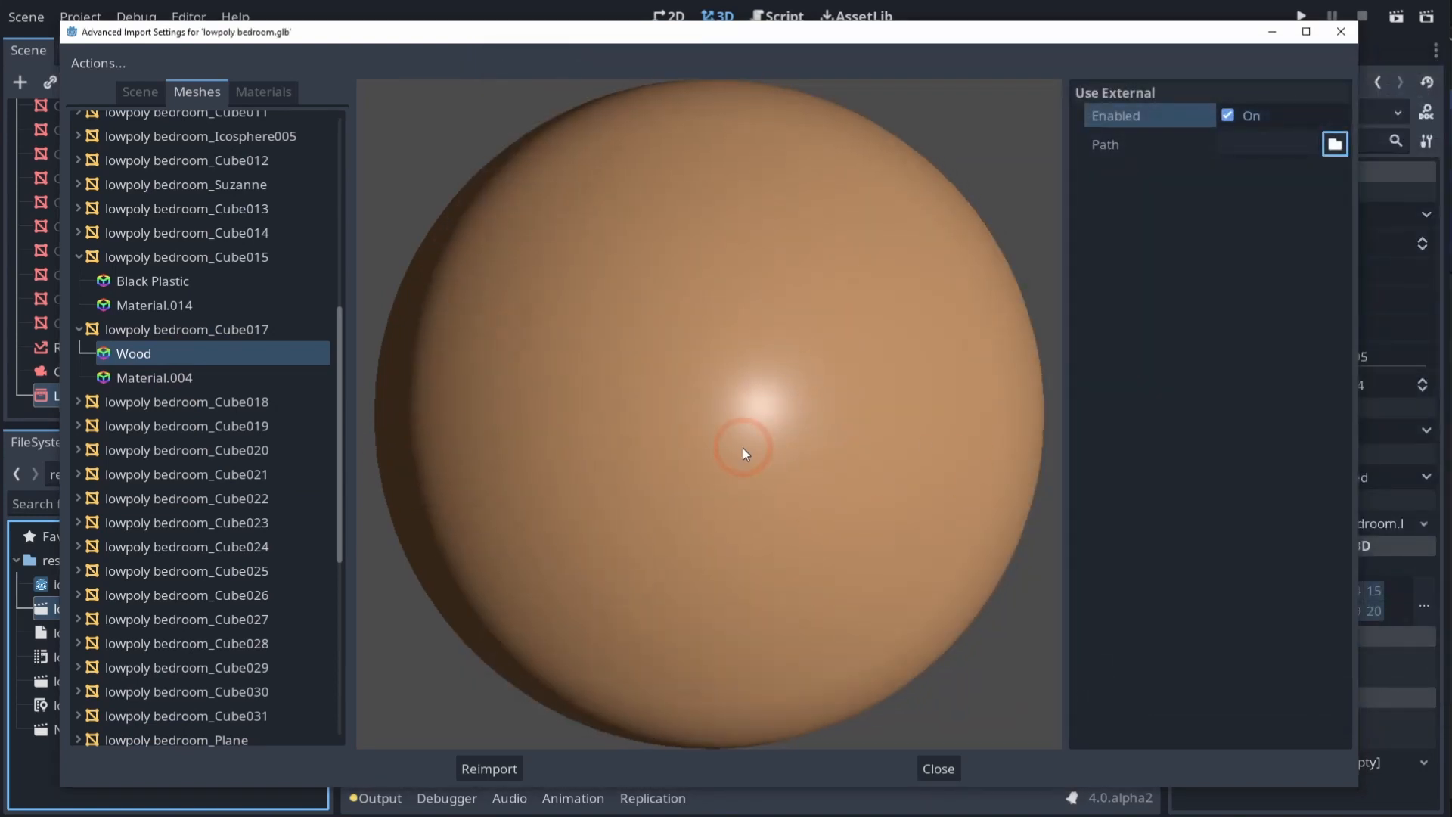
Compare previews of the Wood, Material.004, Material.014 and Black Plastic materials under lowpoly bedroom_Cube015 and lowpoly bedroom_Cube017
left_click(173, 372)
left_click(145, 350)
left_click(159, 304)
left_click(144, 283)
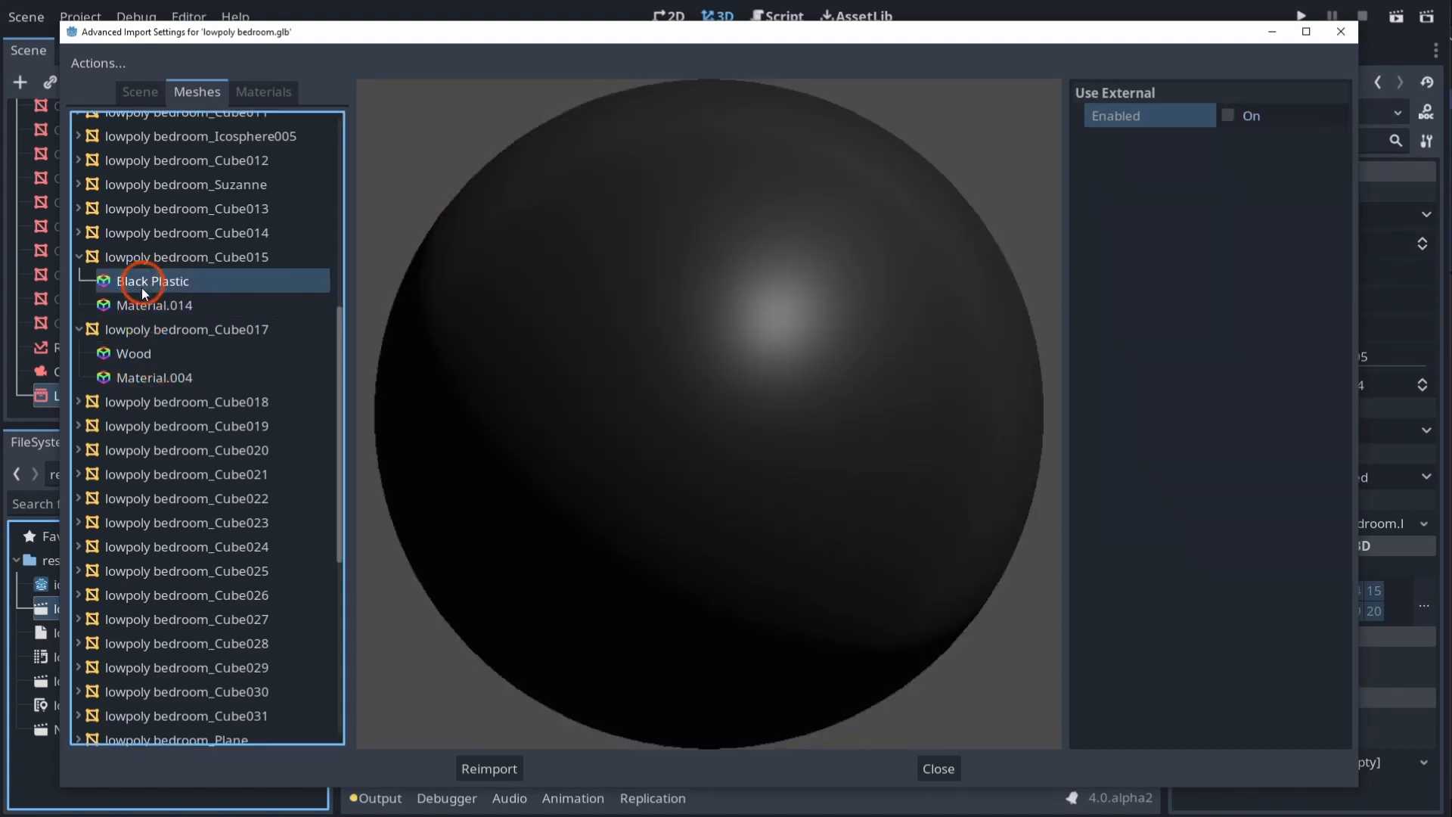
left_click(141, 305)
left_click(133, 352)
left_click(130, 376)
left_click(156, 282)
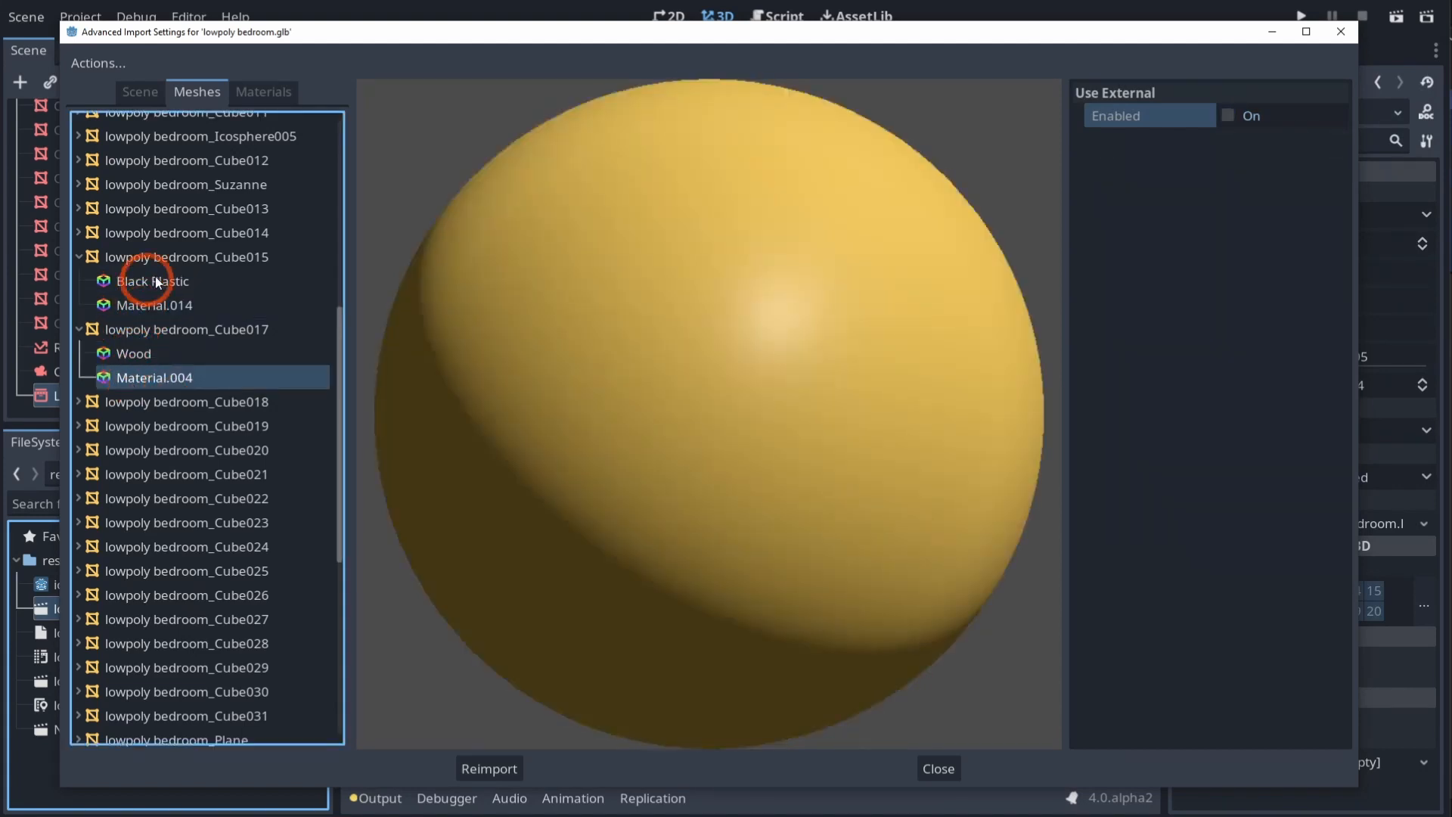
Show the list of all the model's materials and preview the first entry, Material
left_click(242, 99)
left_click(124, 407)
left_click(143, 129)
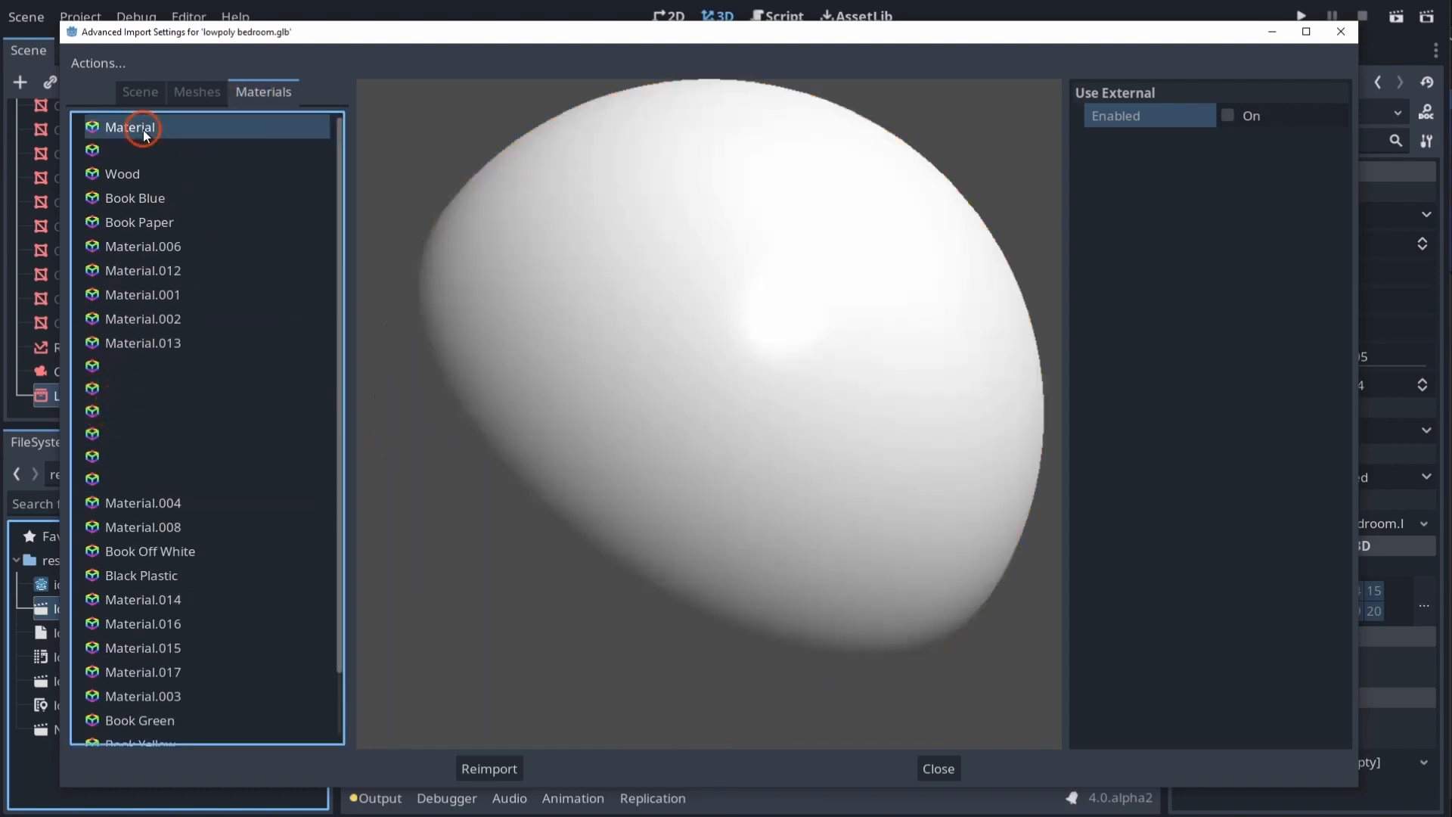
Preview the Book Paper, Material.002 and Book Off White materials in the model's material list
left_click(151, 222)
left_click(162, 319)
left_click(186, 551)
scroll(188, 597, "down", 1)
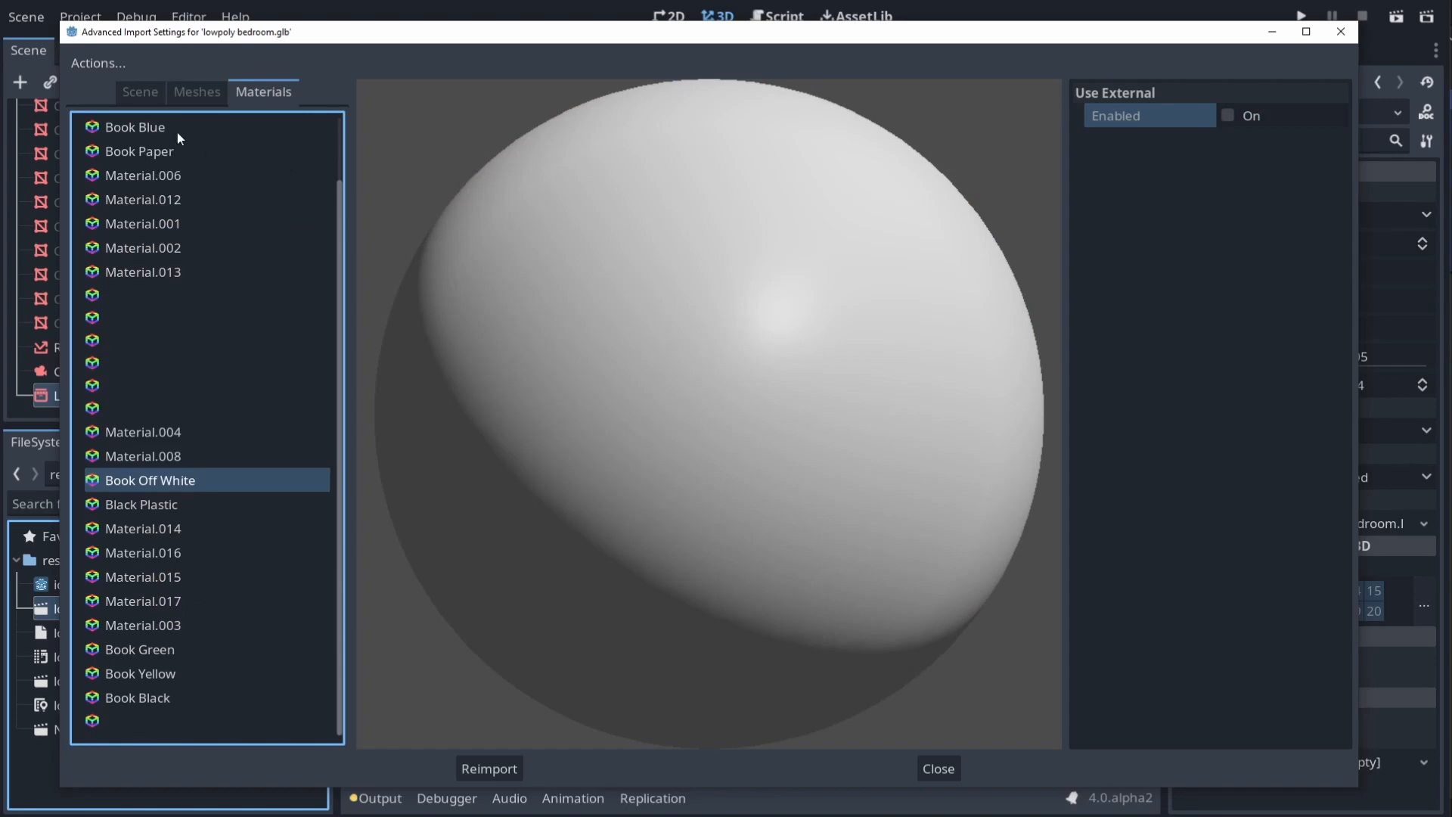
Extract the model's materials into a new project folder named Materials and reimport the model
left_click(98, 65)
left_click(116, 91)
right_click(726, 307)
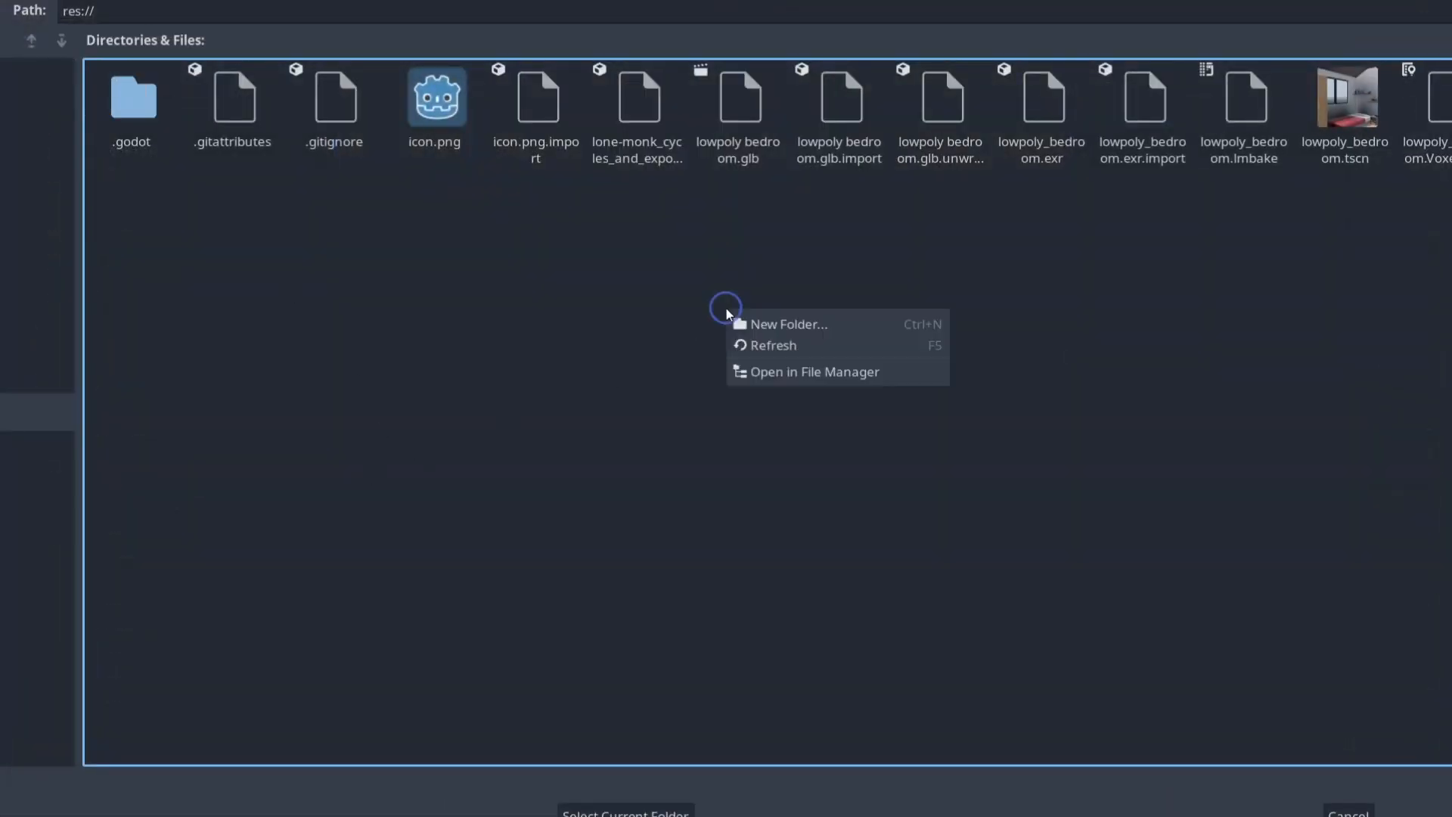
left_click(809, 331)
type("Mat")
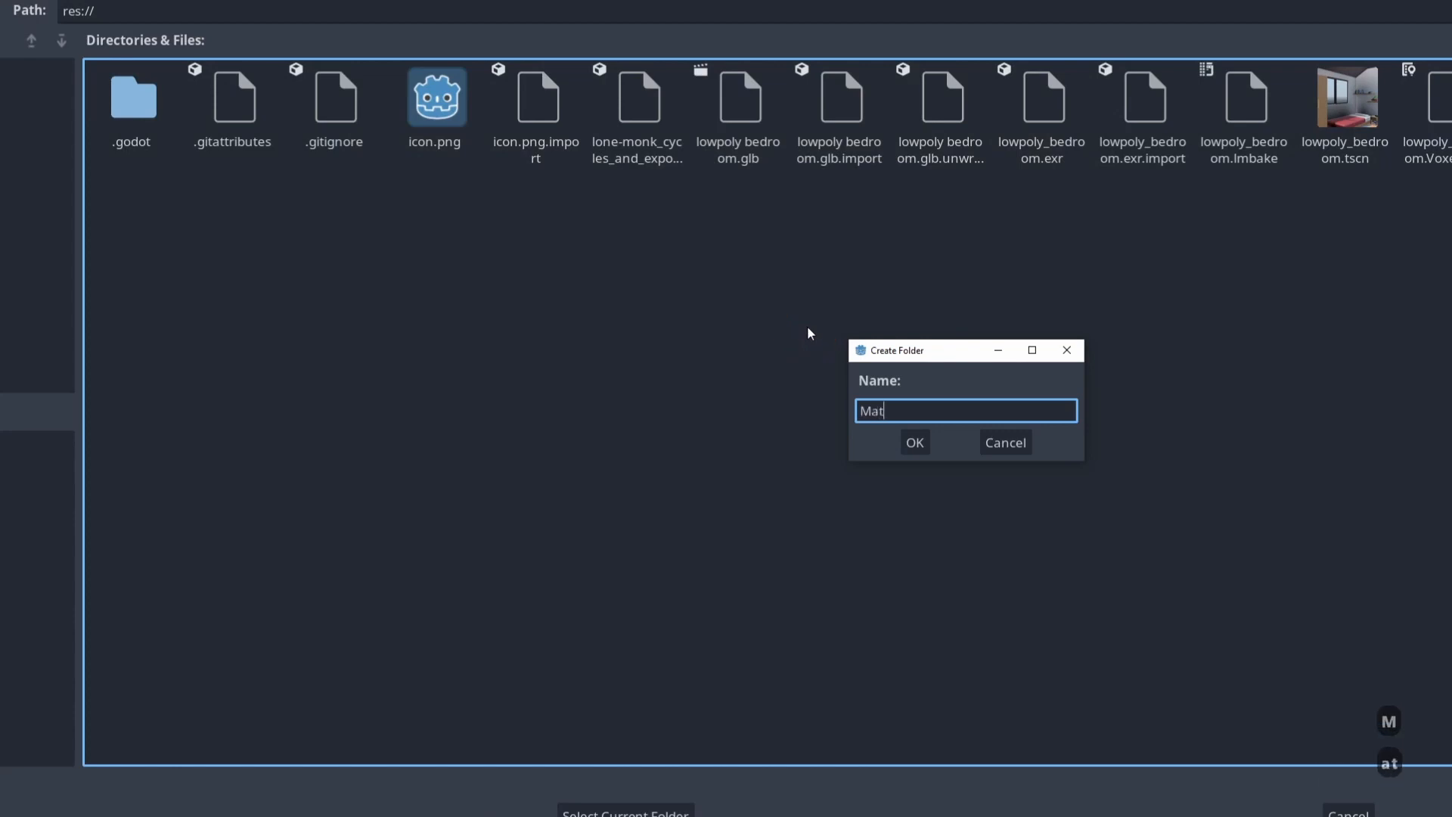
type("erials")
key("Return")
left_click(593, 811)
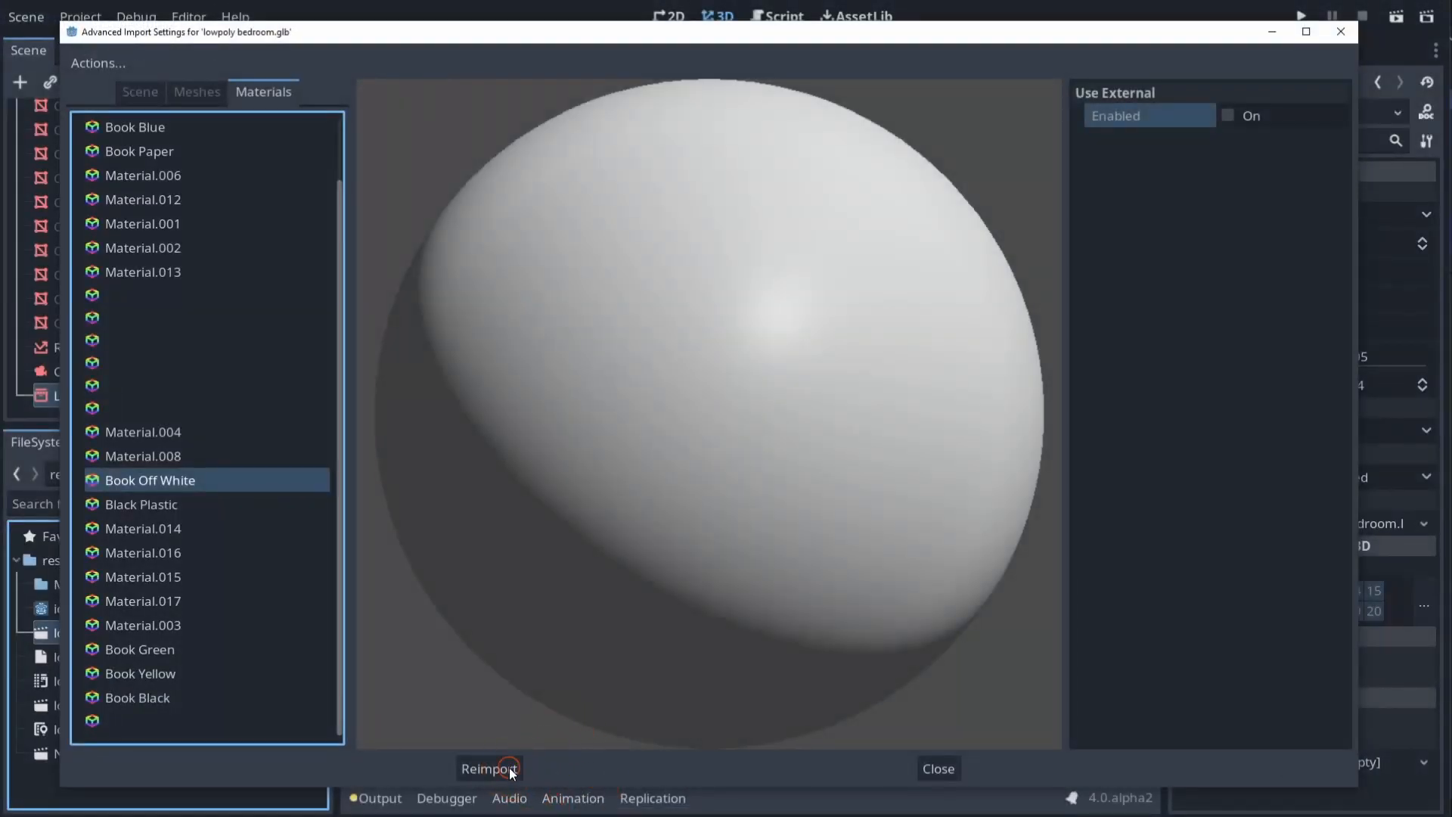
left_click(510, 769)
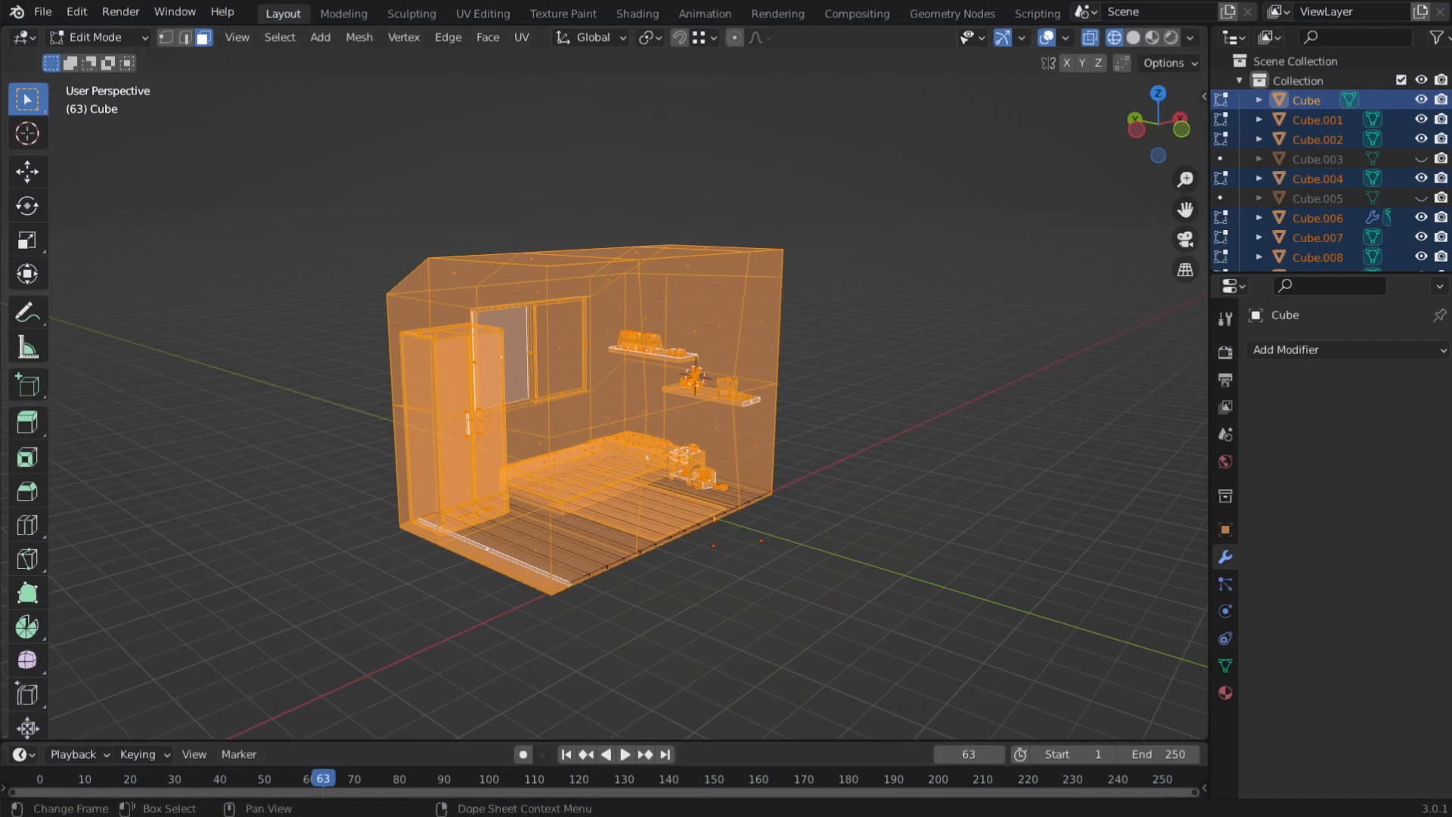
Reopen the advanced import settings of lowpoly bedroom.glb in Godot and try to extract its materials into the Materials folder
key("alt+Tab")
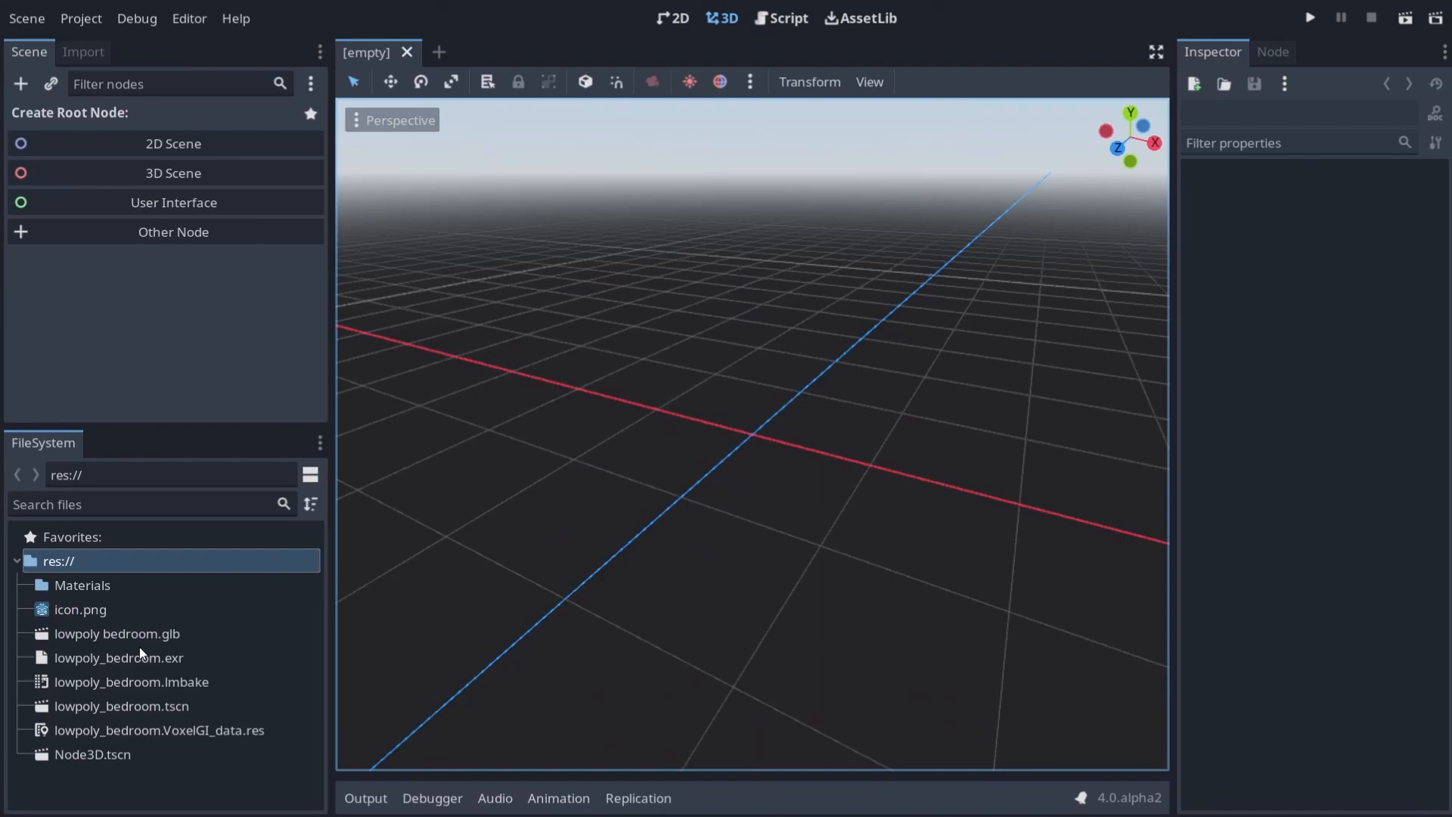
double_click(159, 644)
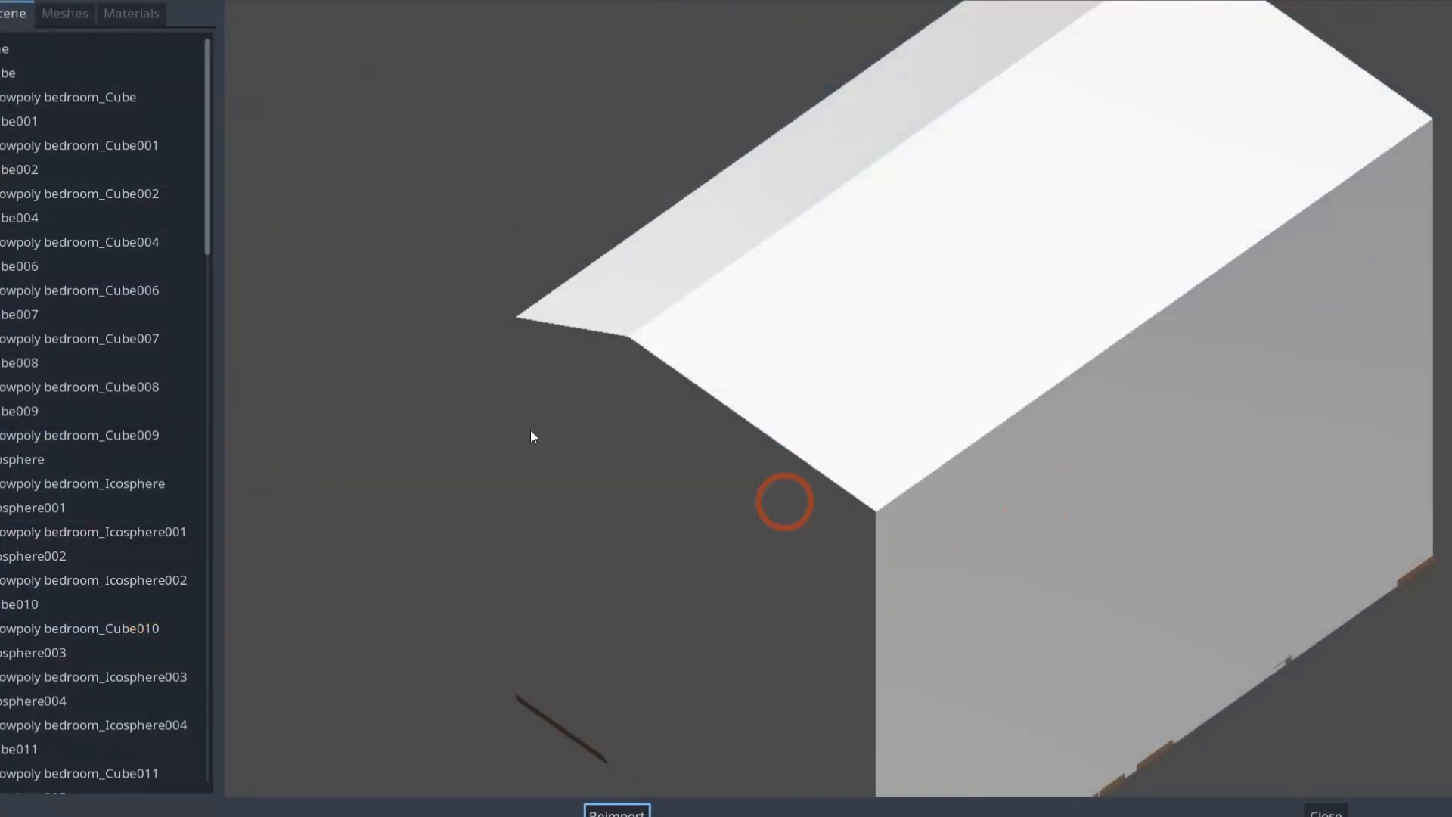
left_click(121, 15)
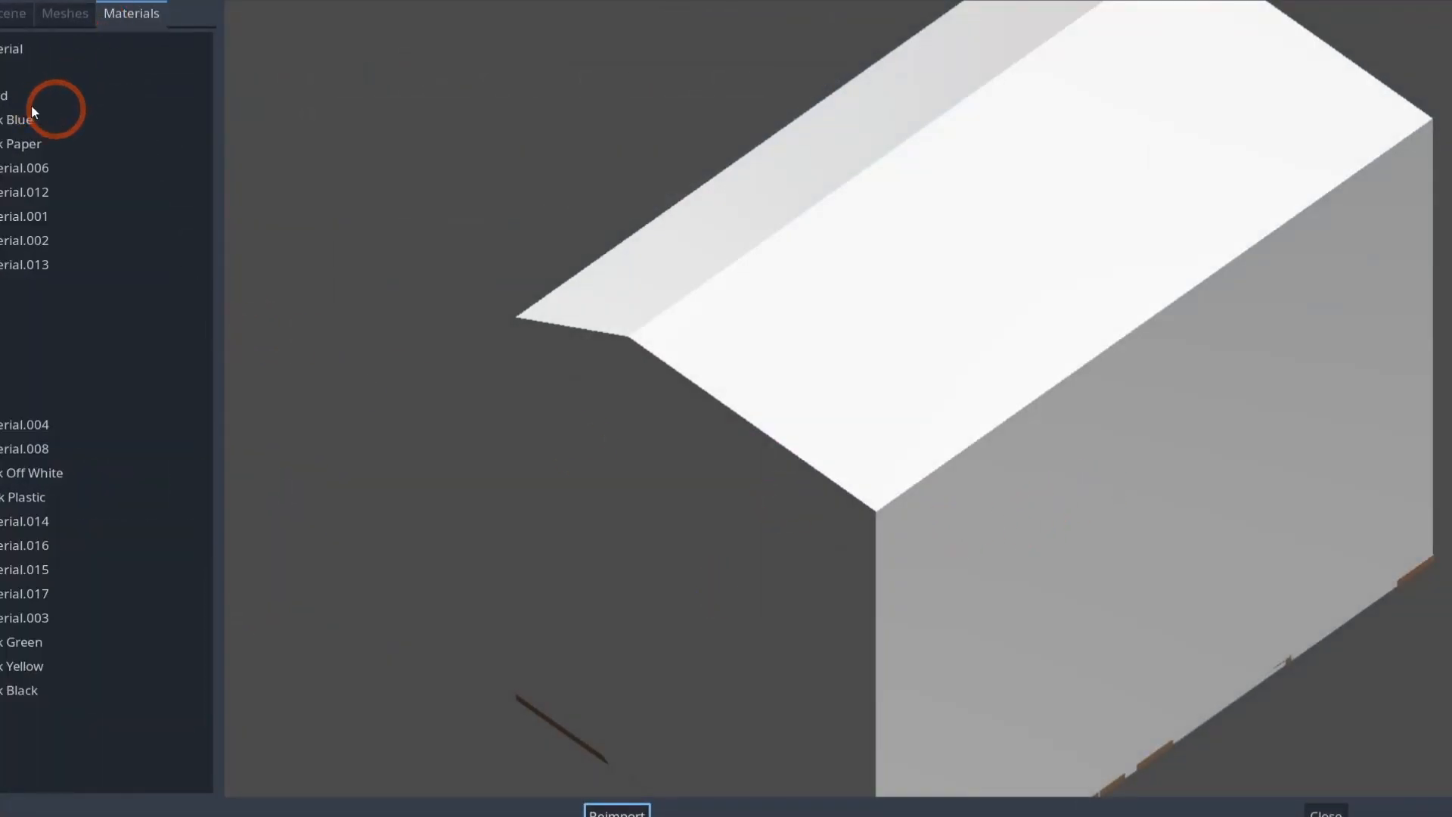
left_click(23, 99)
left_click(2, 1)
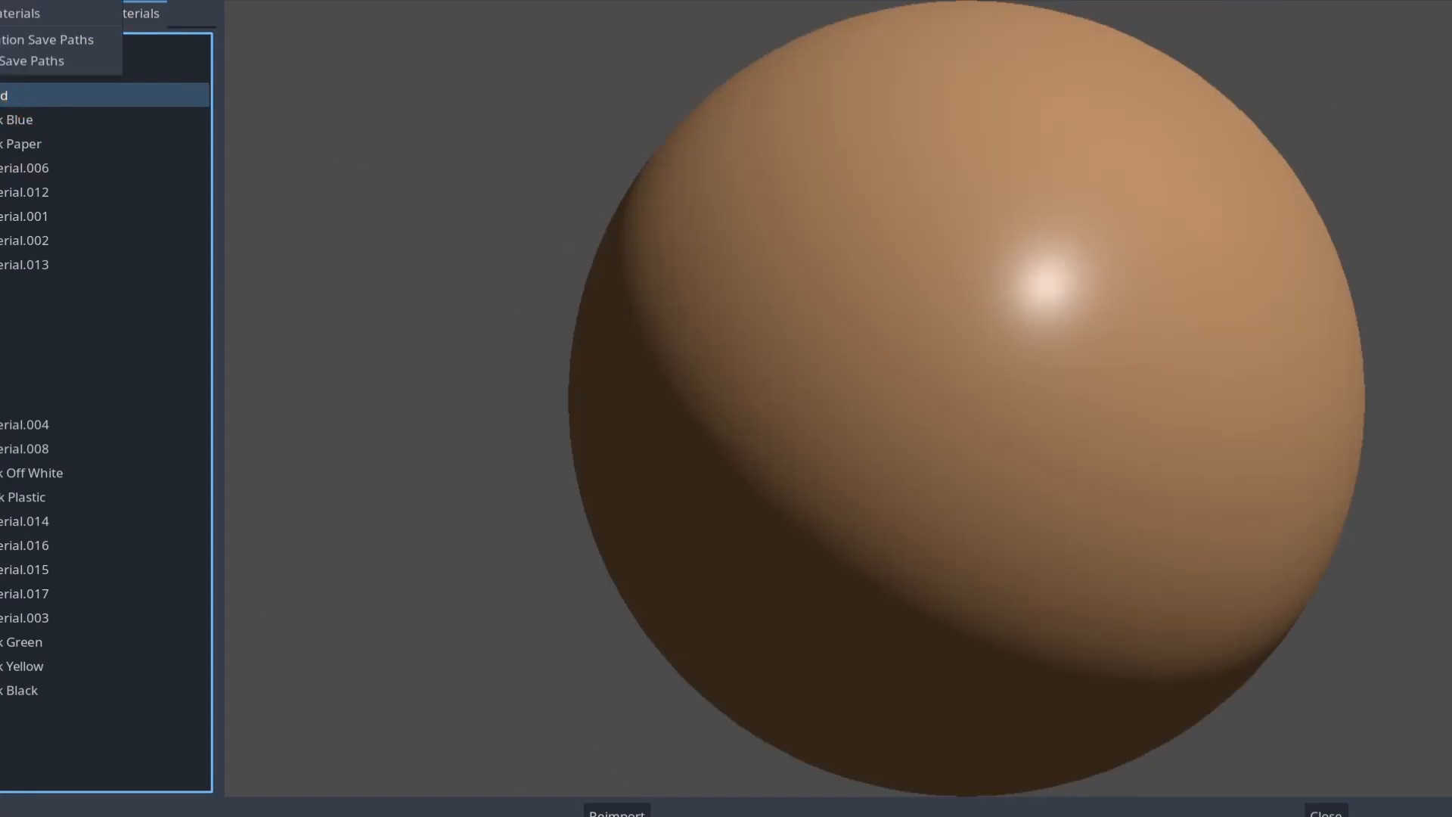
left_click(29, 17)
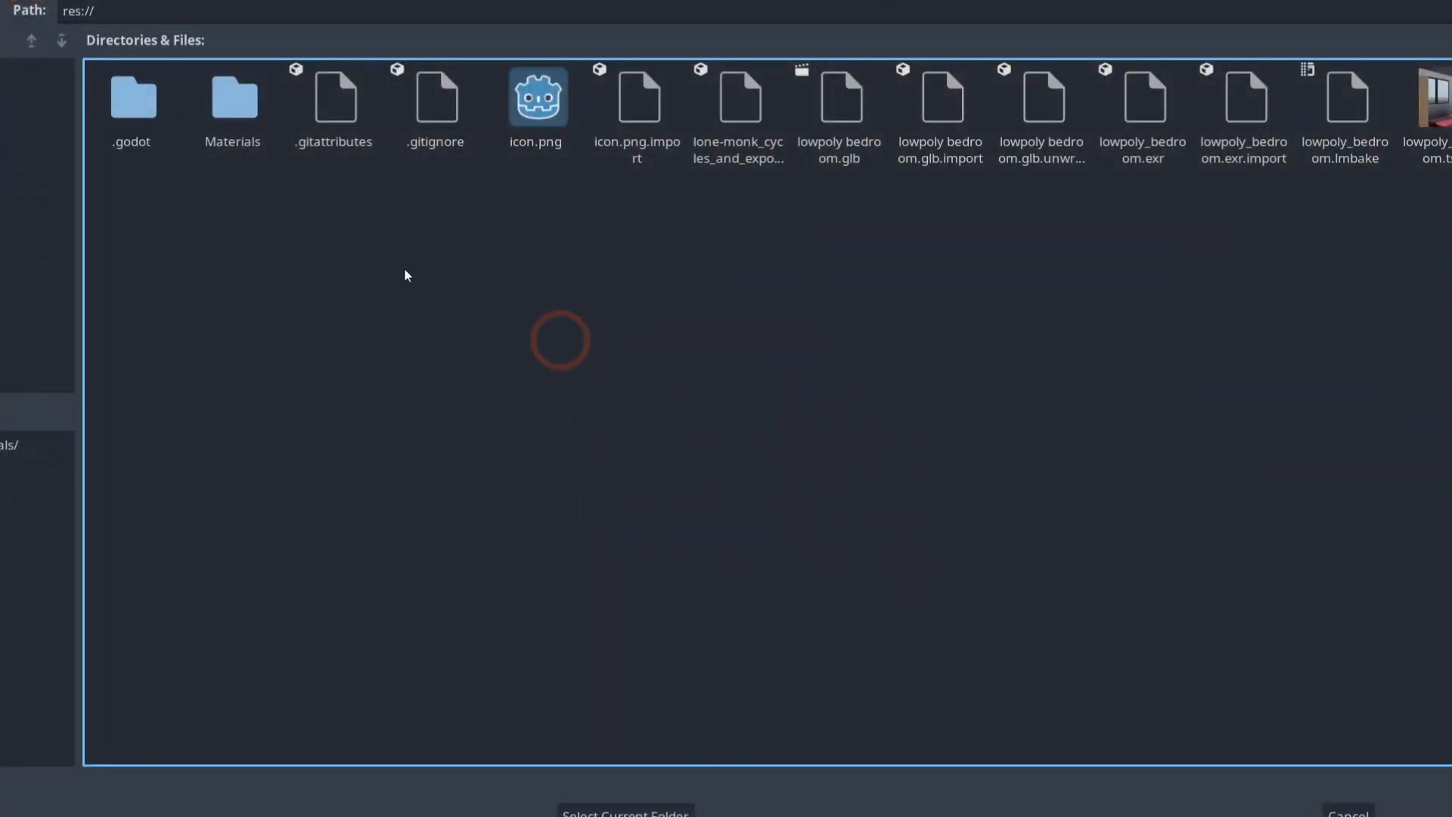
double_click(234, 106)
left_click(622, 805)
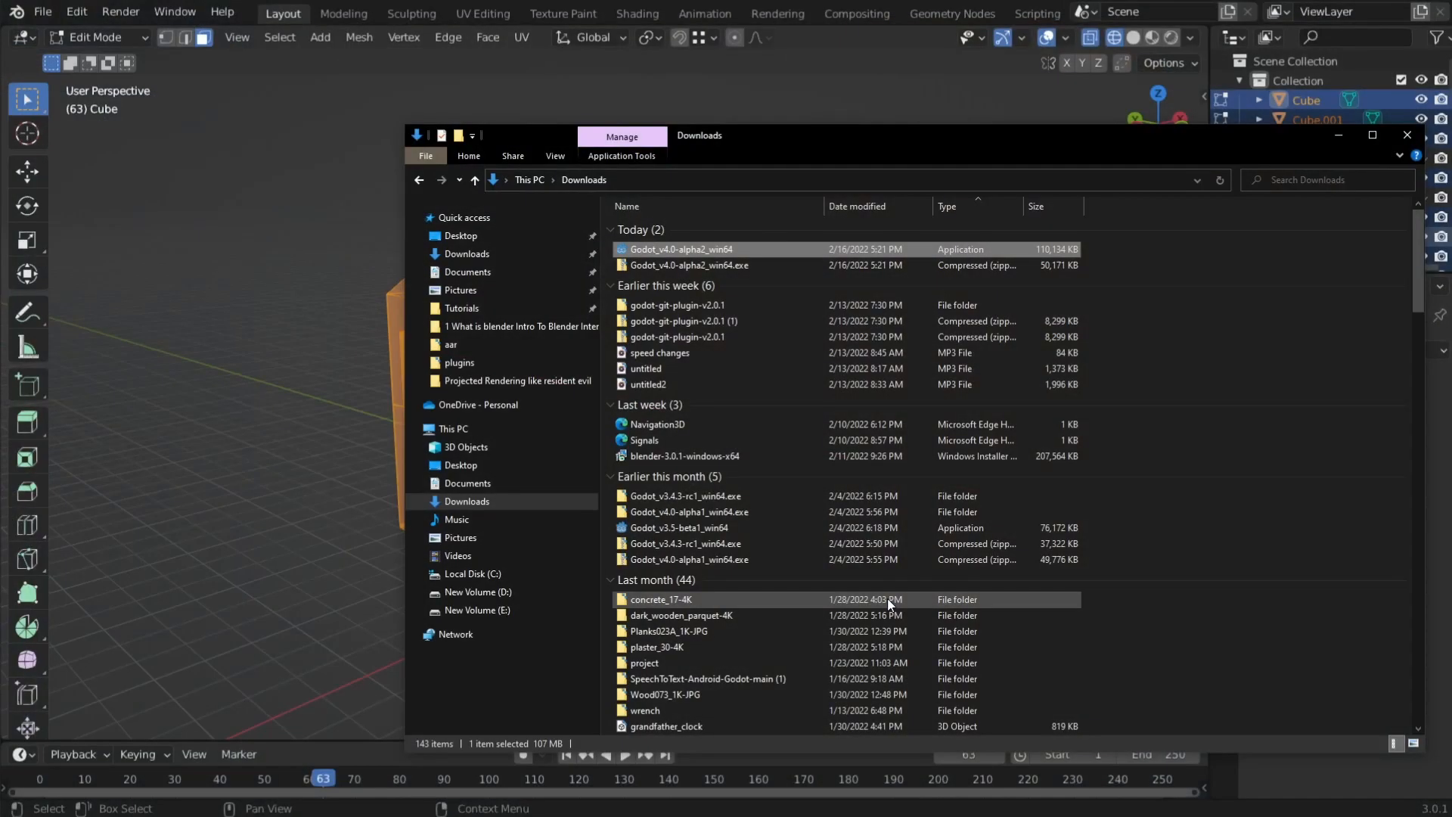
Relaunch Godot_v4.0-alpha2_win64 from the Downloads folder and open the project New Game Project
double_click(748, 253)
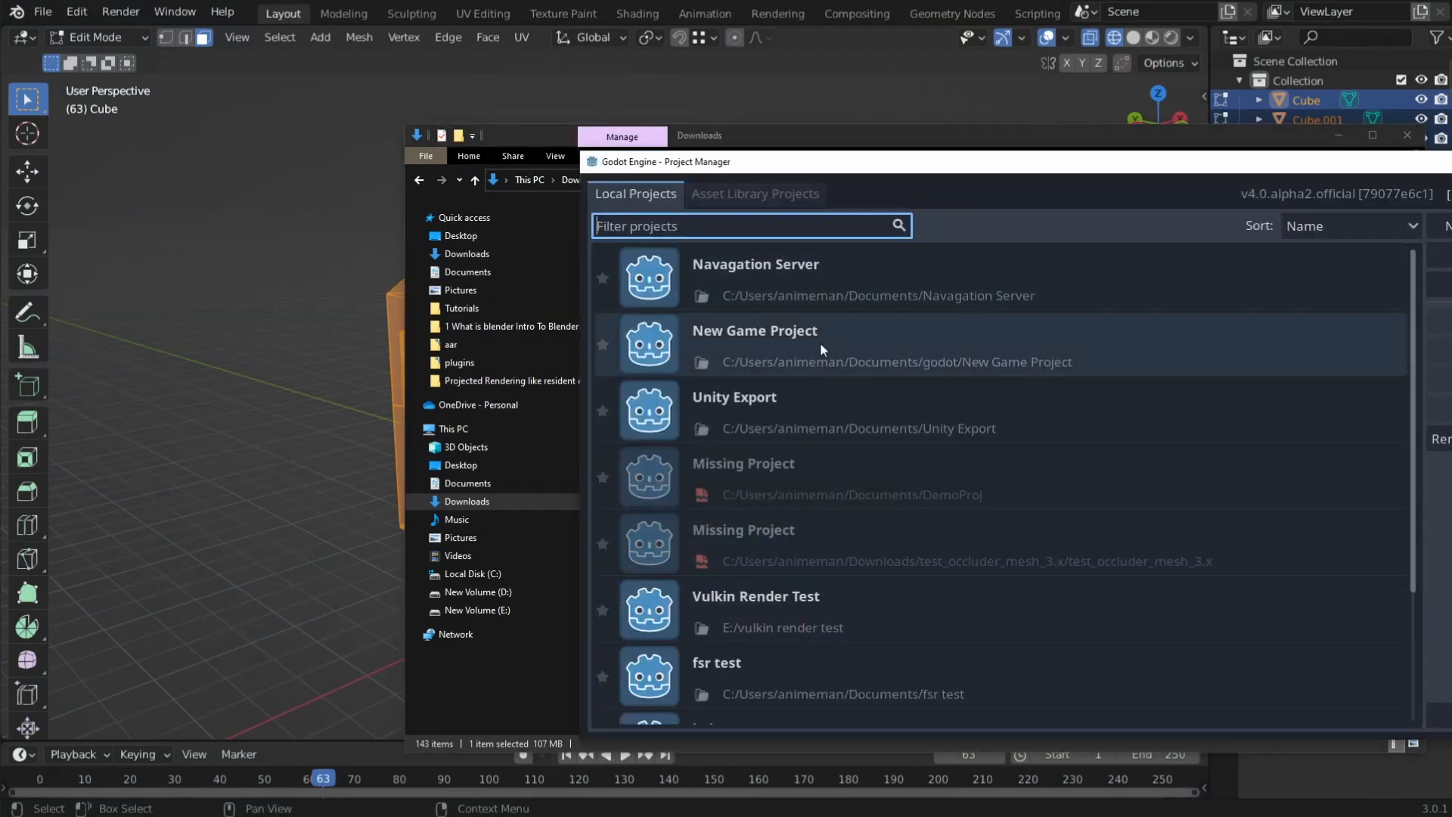
double_click(1070, 364)
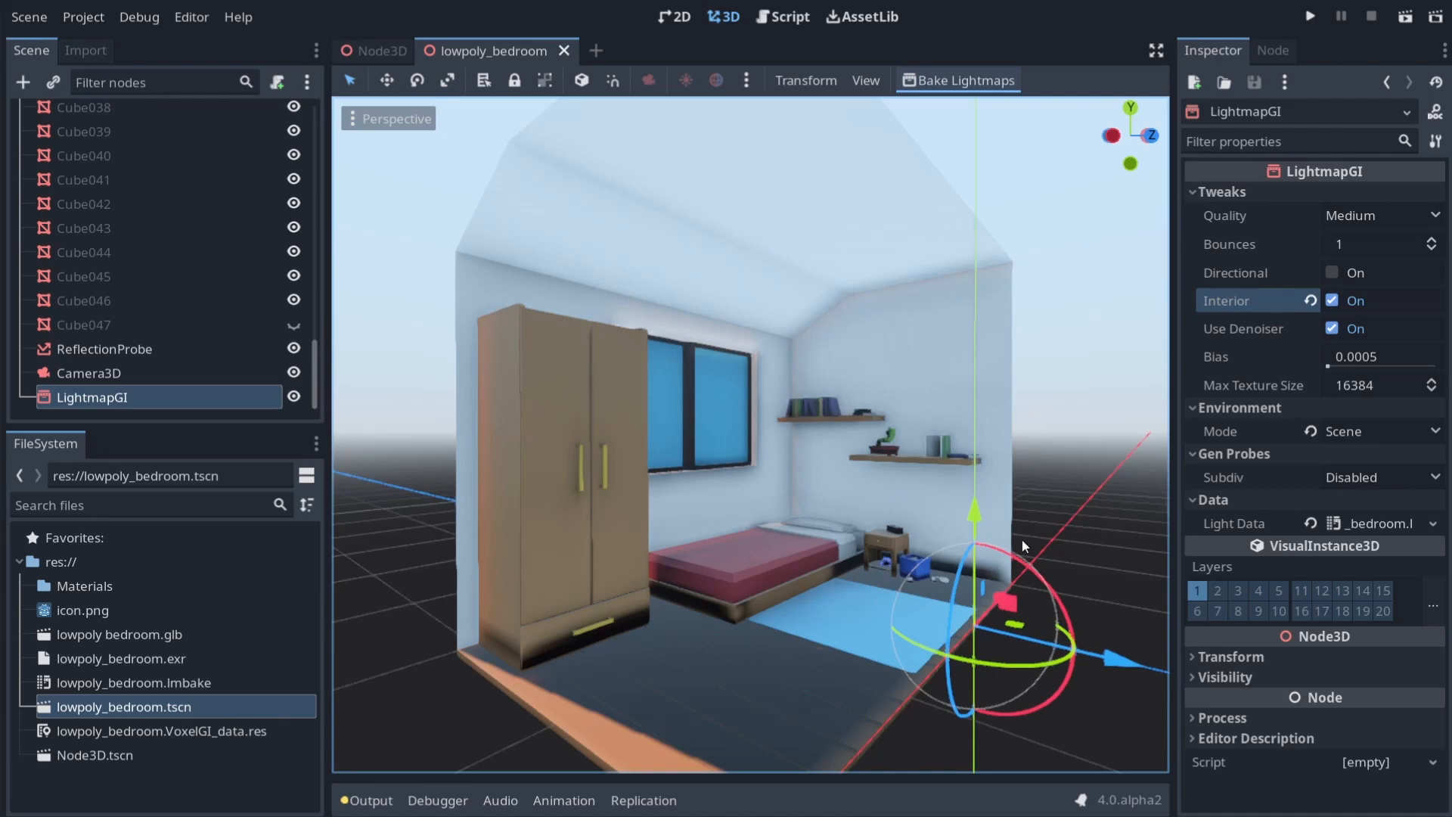
Select the black box Cube015 on the bedside table and shift it slightly across the tabletop toward the bed
left_click(893, 531)
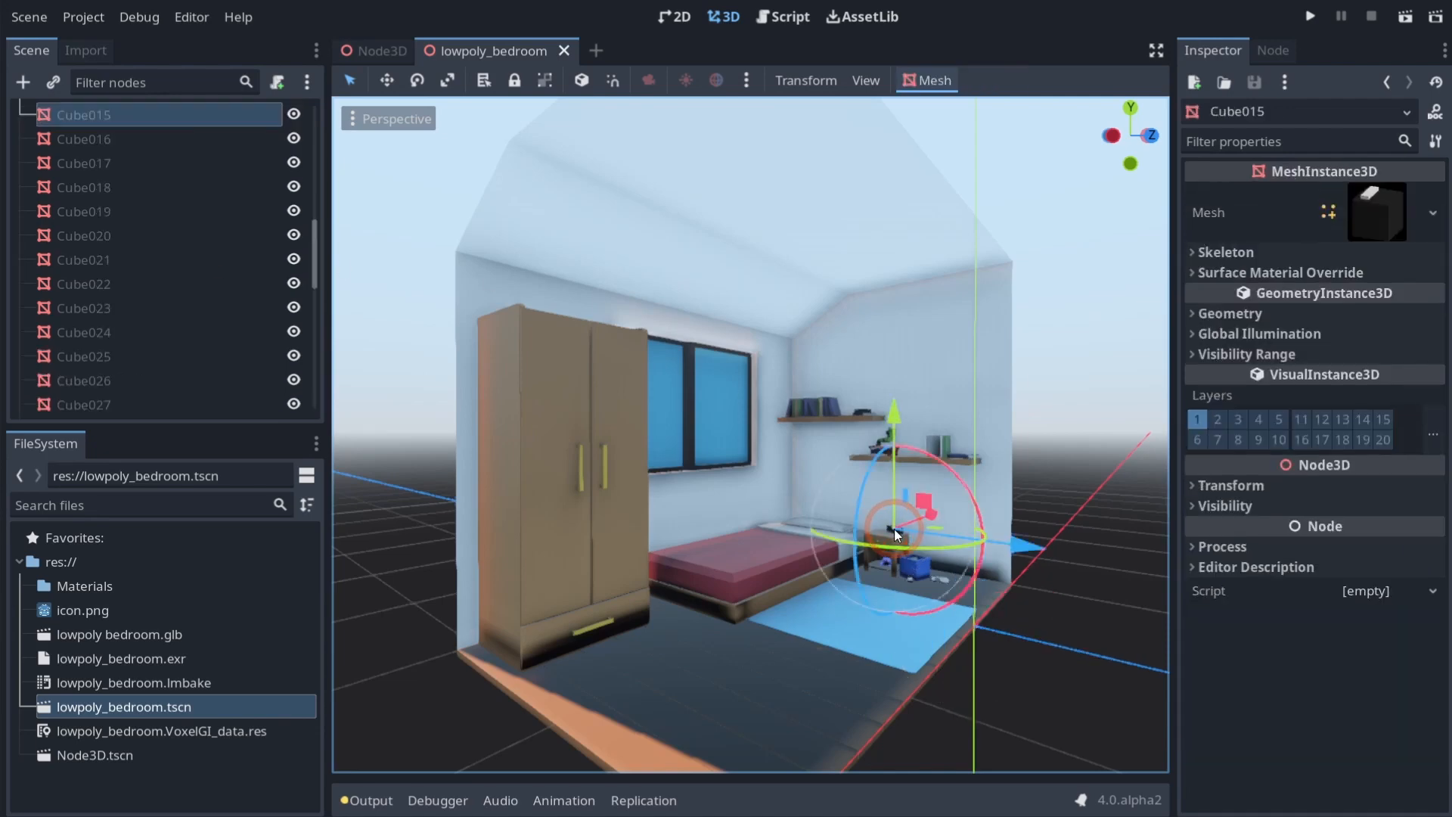
key("f")
scroll(729, 443, "up", 6)
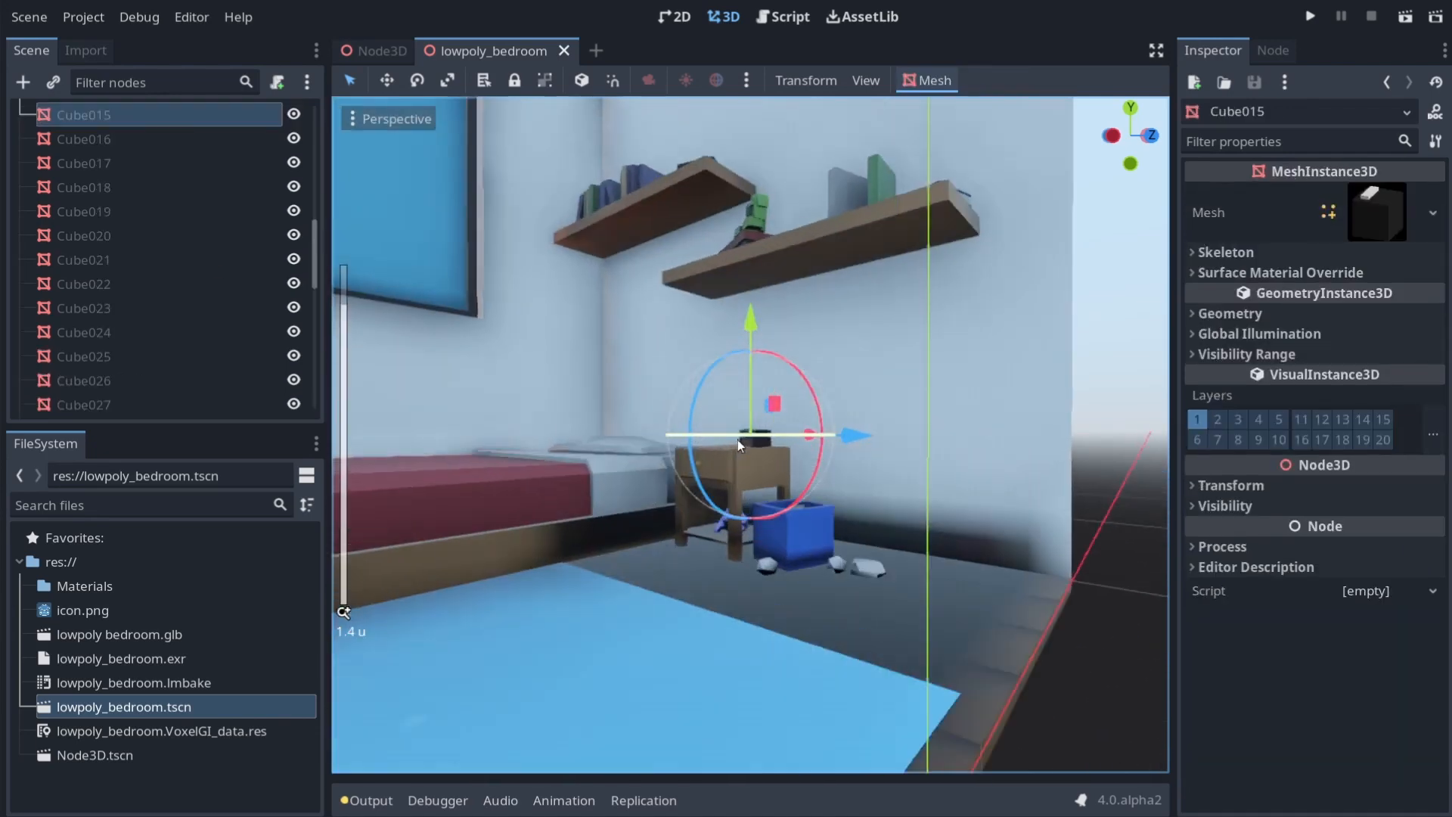
scroll(737, 440, "up", 8)
middle_click_drag(690, 478, 784, 551)
scroll(873, 522, "up", 8)
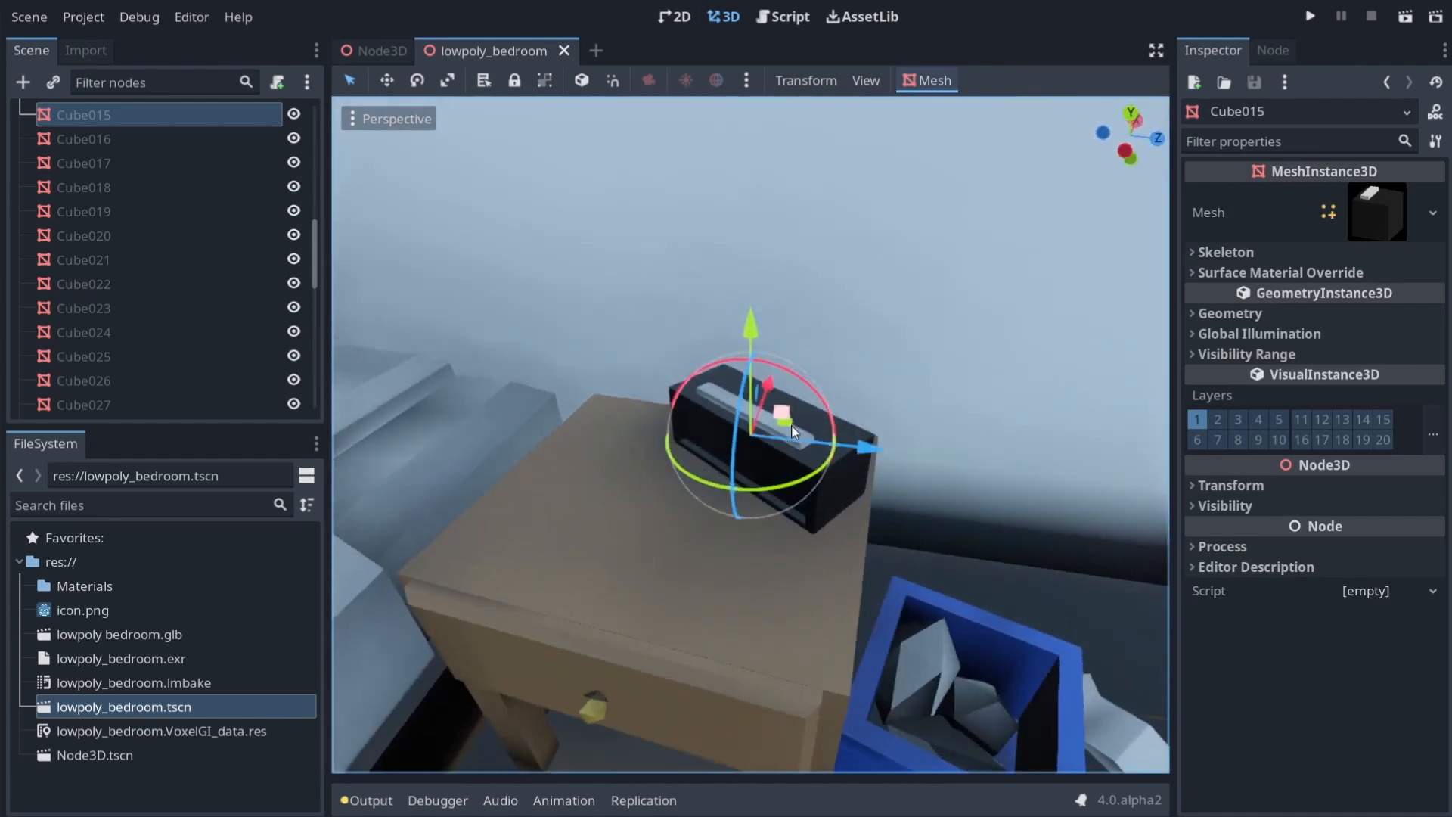
left_click_drag(790, 425, 719, 361)
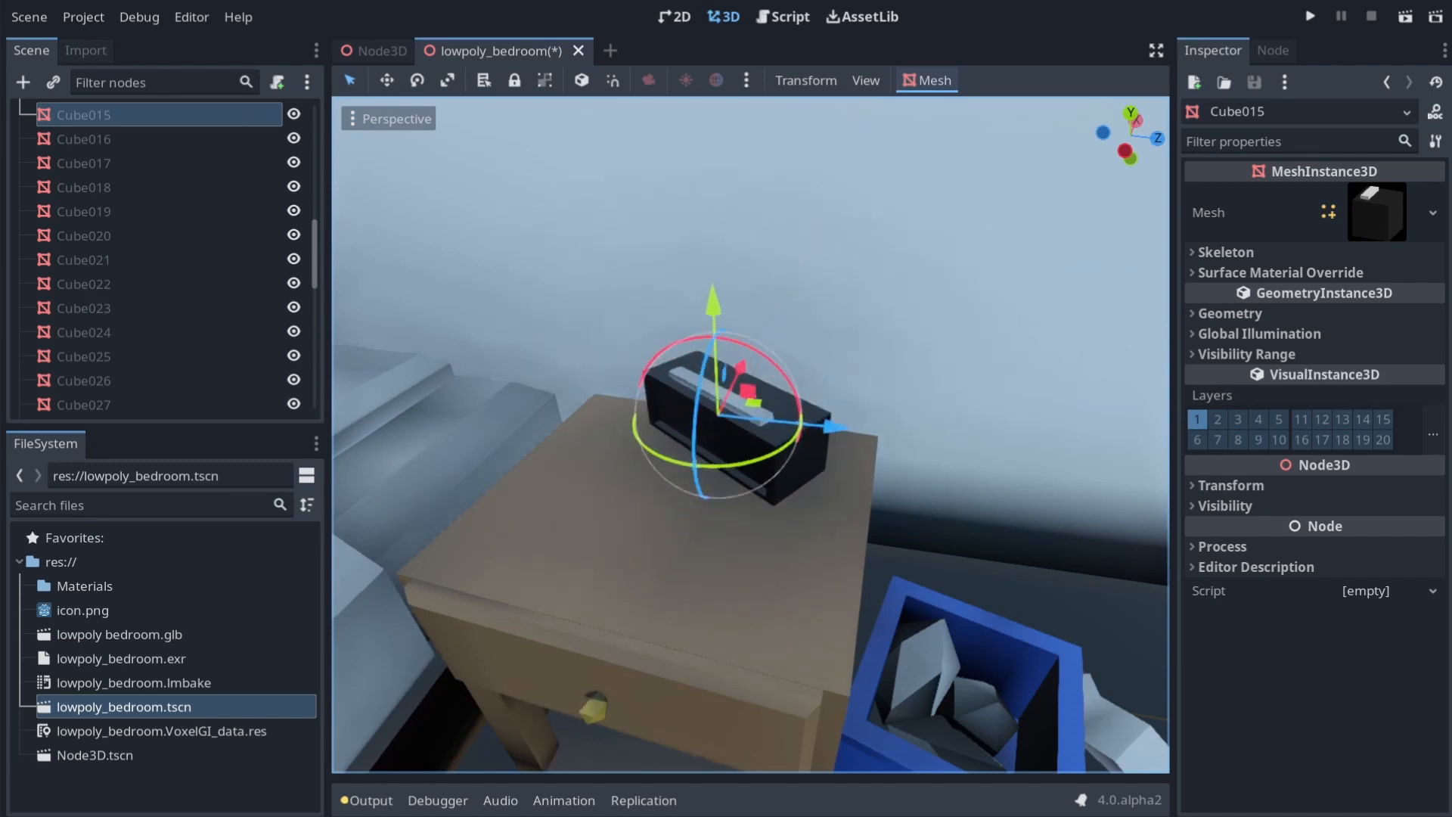
Open the shortcut list in the Editor Settings and collapse its Common group
left_click(191, 17)
left_click(212, 45)
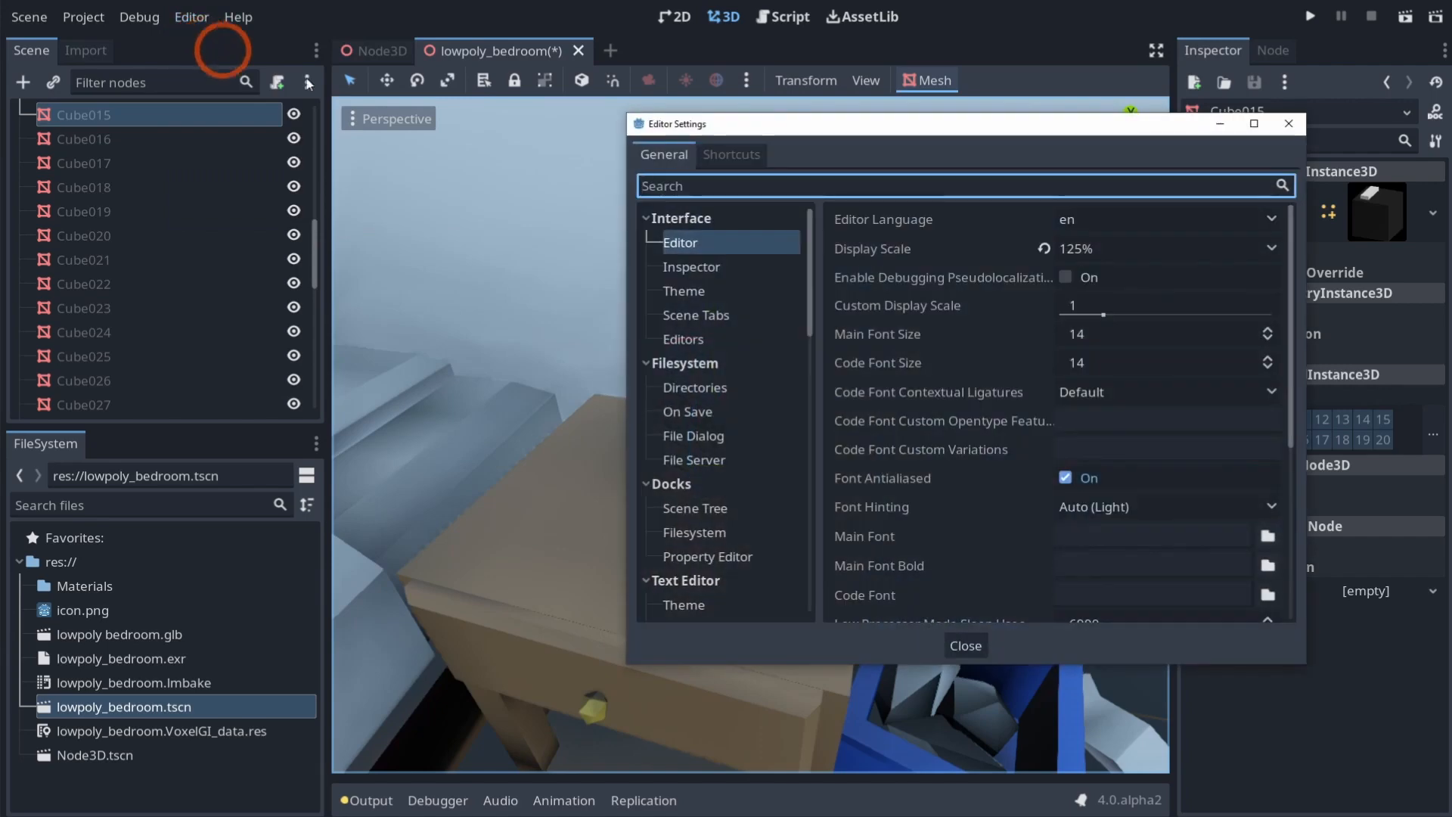
left_click_drag(779, 125, 632, 109)
left_click(584, 138)
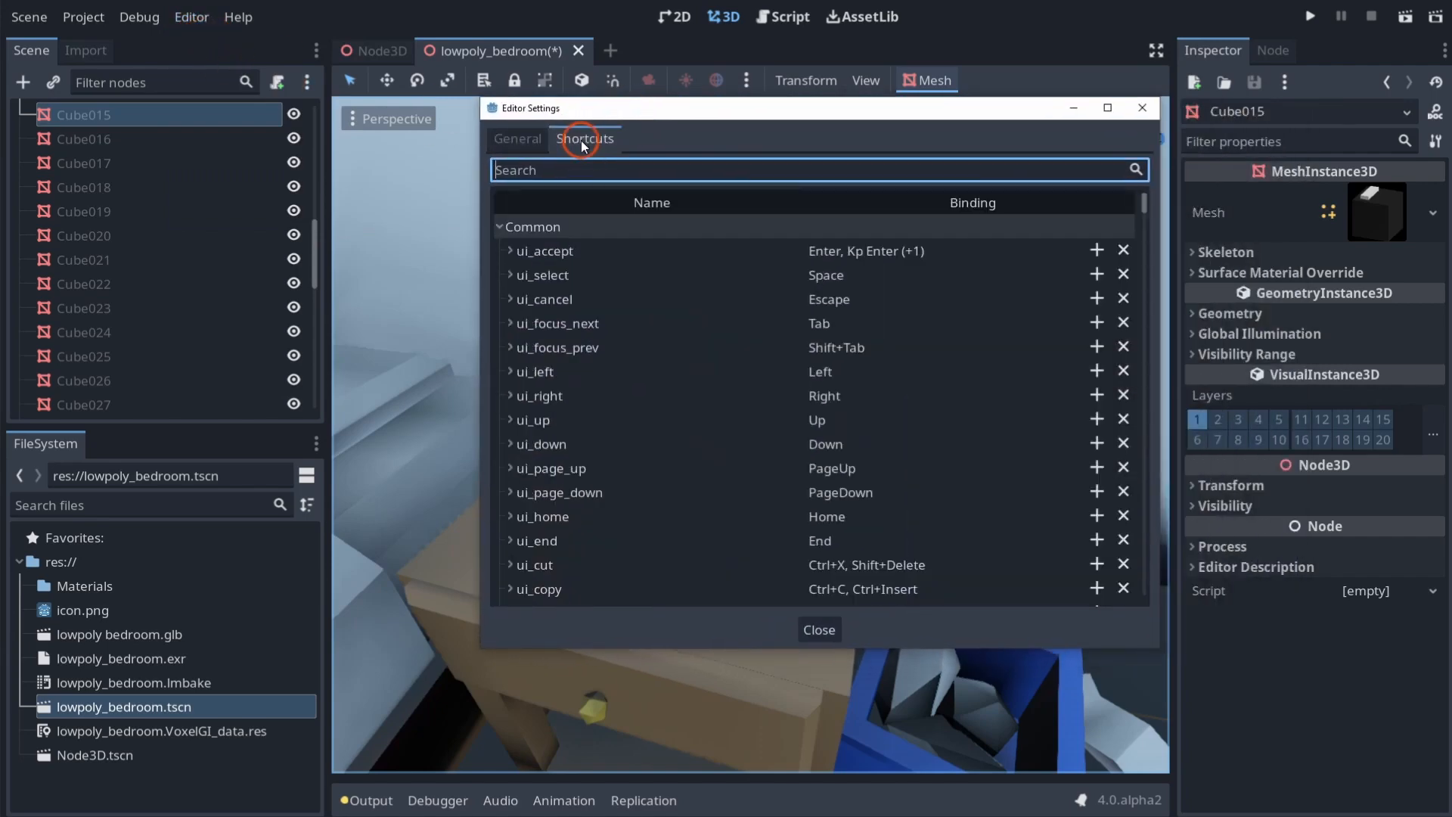
left_click(501, 227)
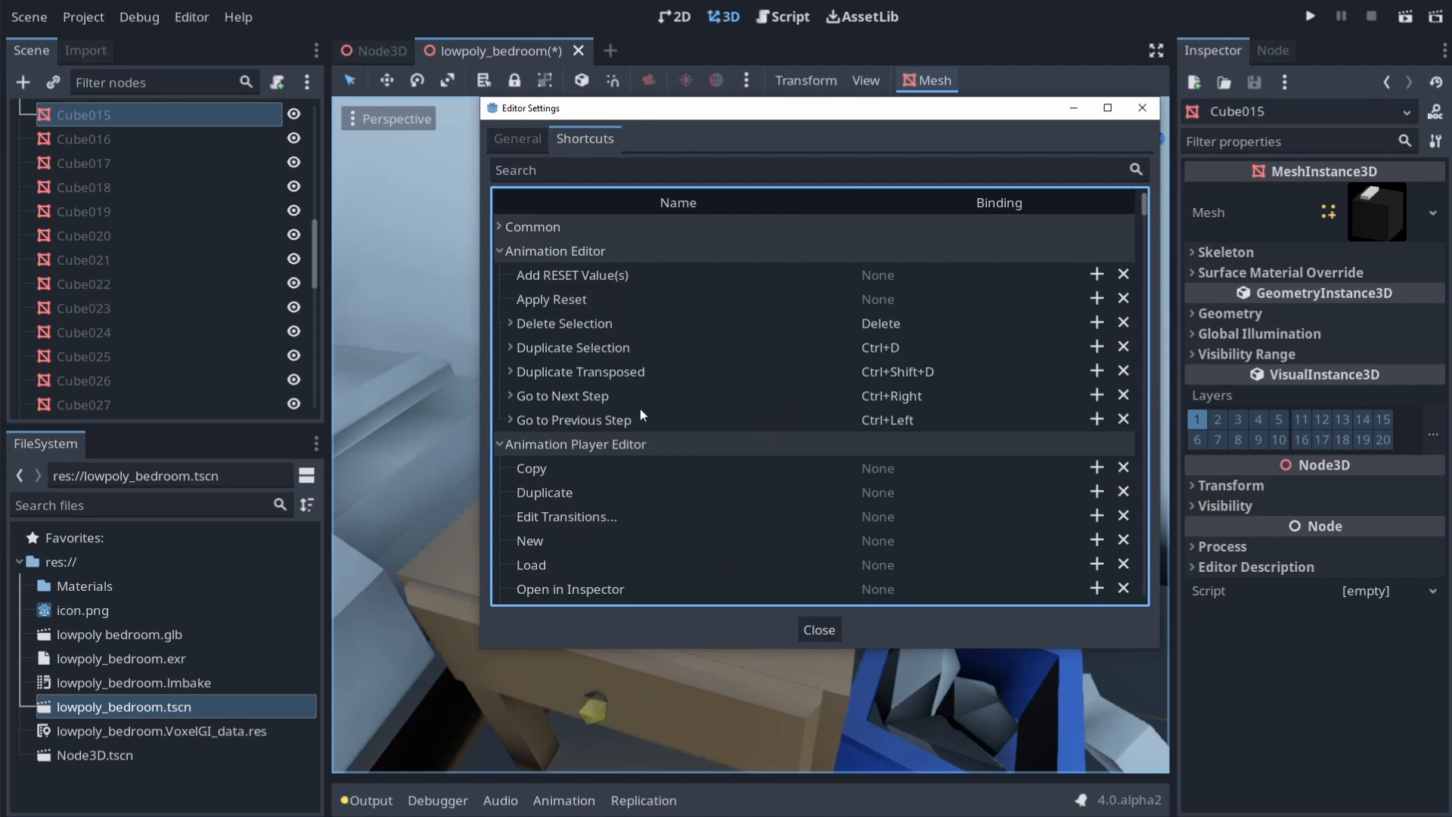
Look through the editor shortcuts and filter them by "begin" to find the Begin Rotate, Scale and Translate Transformation commands
scroll(639, 408, "down", 6)
scroll(647, 417, "down", 4)
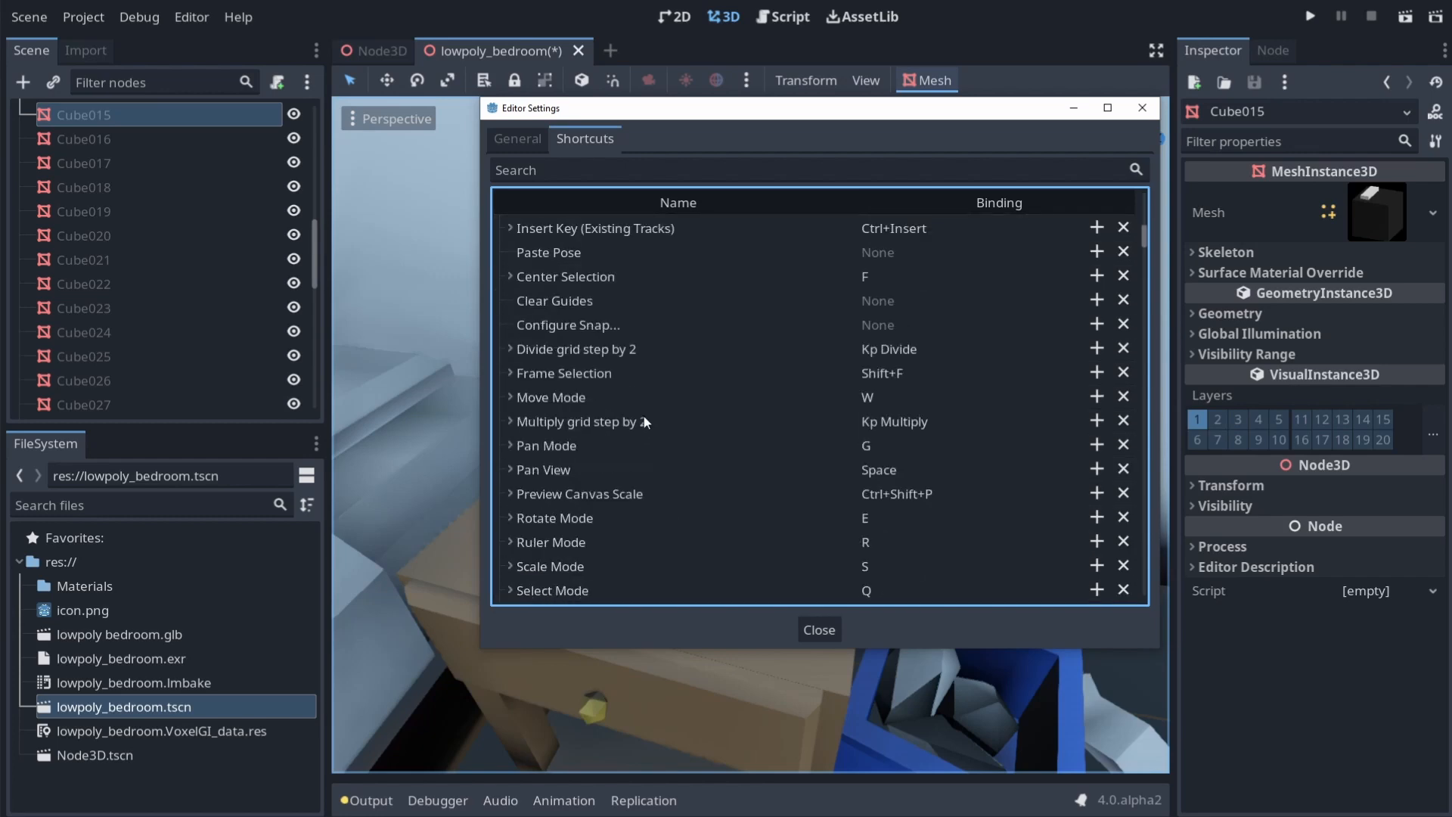
scroll(643, 415, "down", 8)
scroll(643, 416, "down", 8)
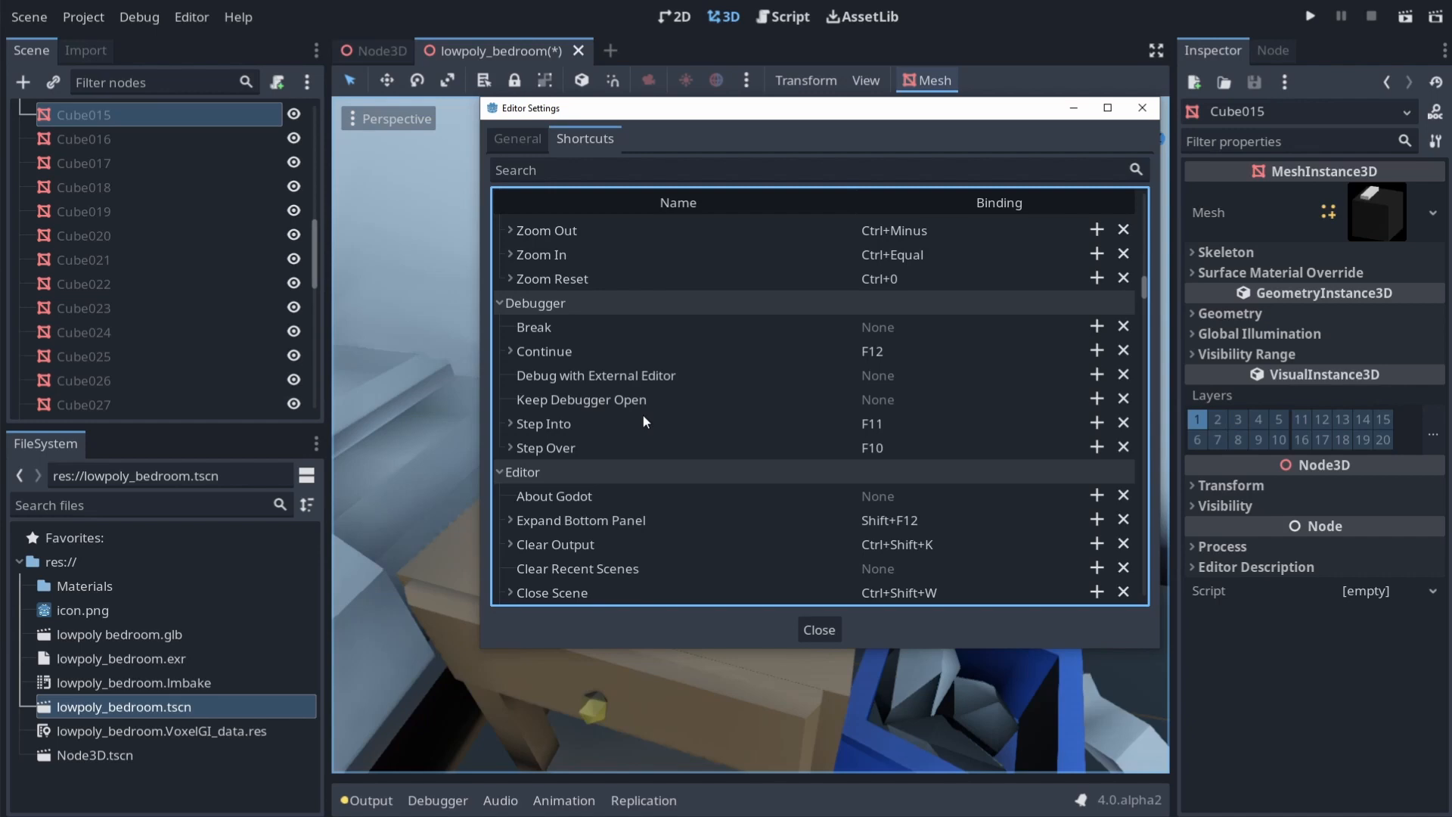
scroll(642, 384, "down", 6)
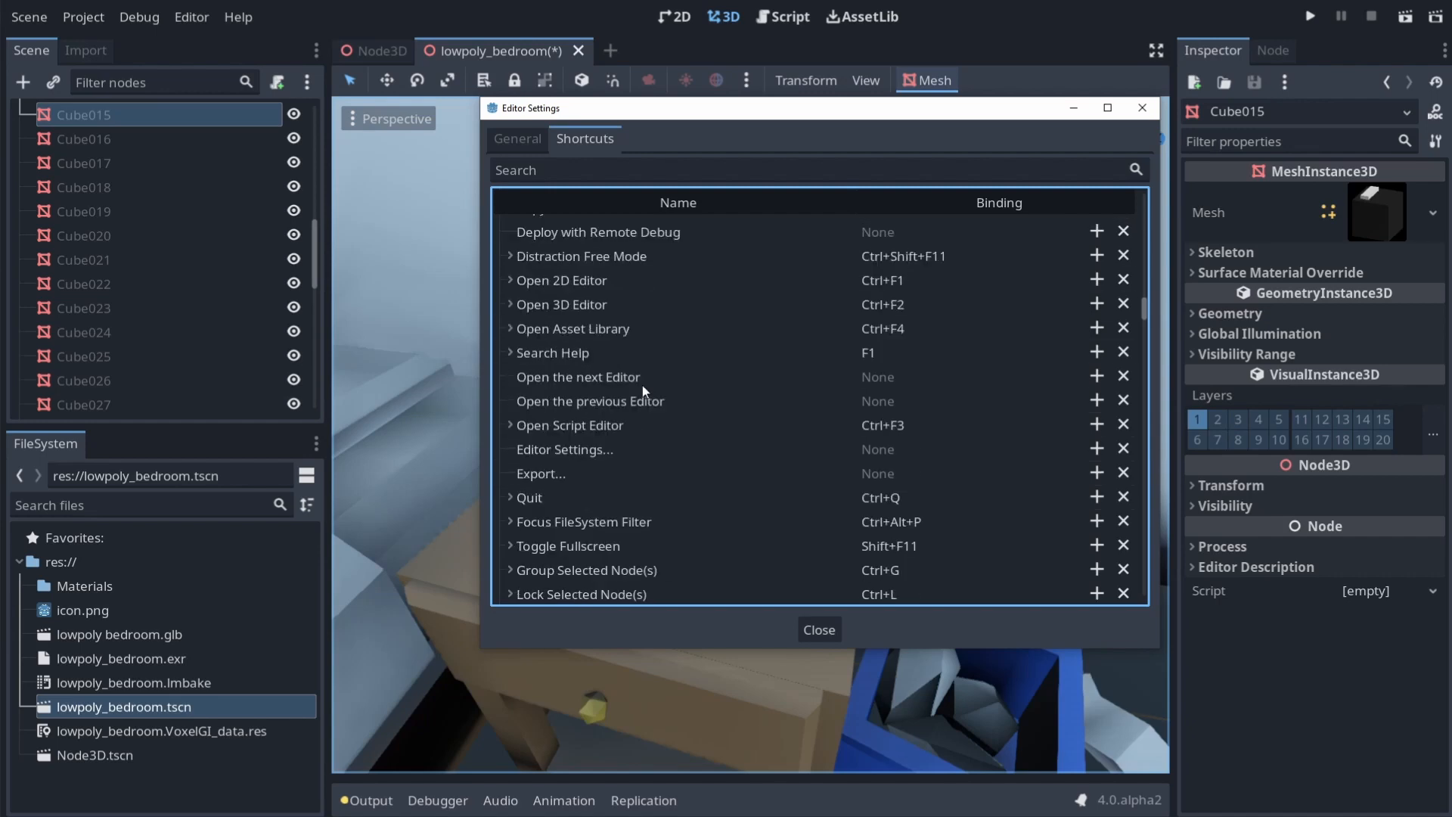
scroll(623, 401, "up", 5)
left_click(641, 169)
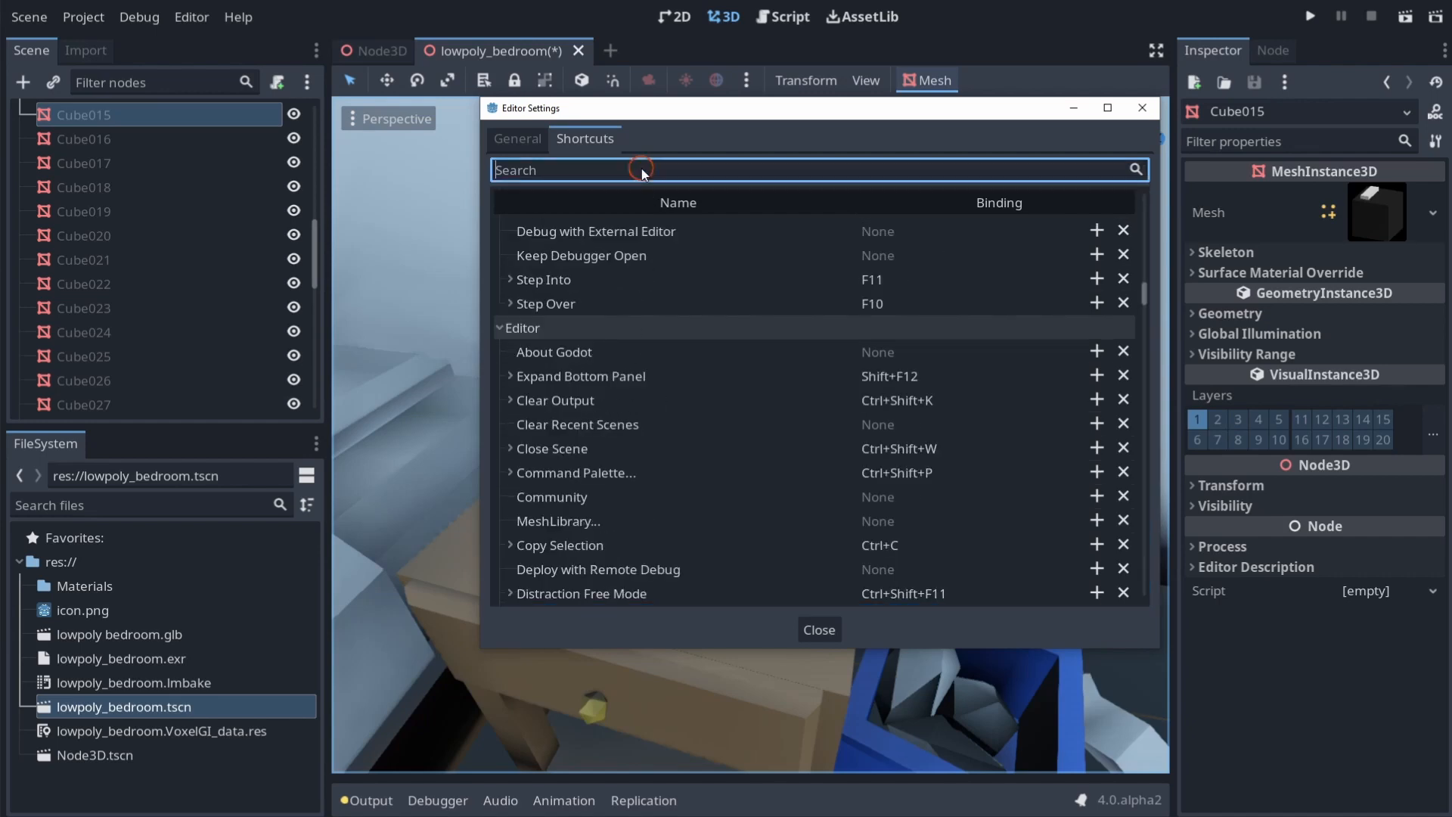
type("begin")
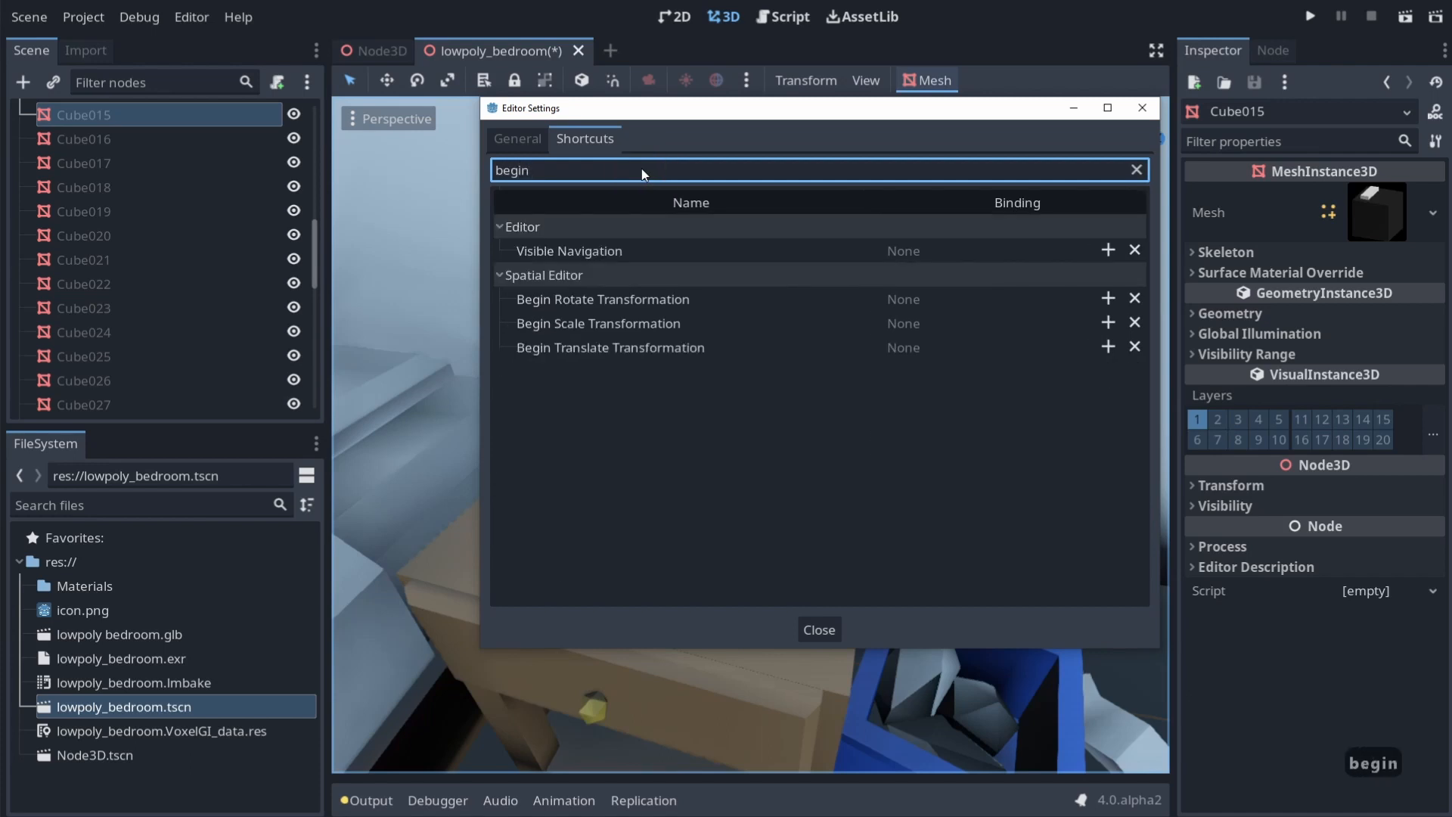
left_click(603, 307)
left_click(612, 352, "shift")
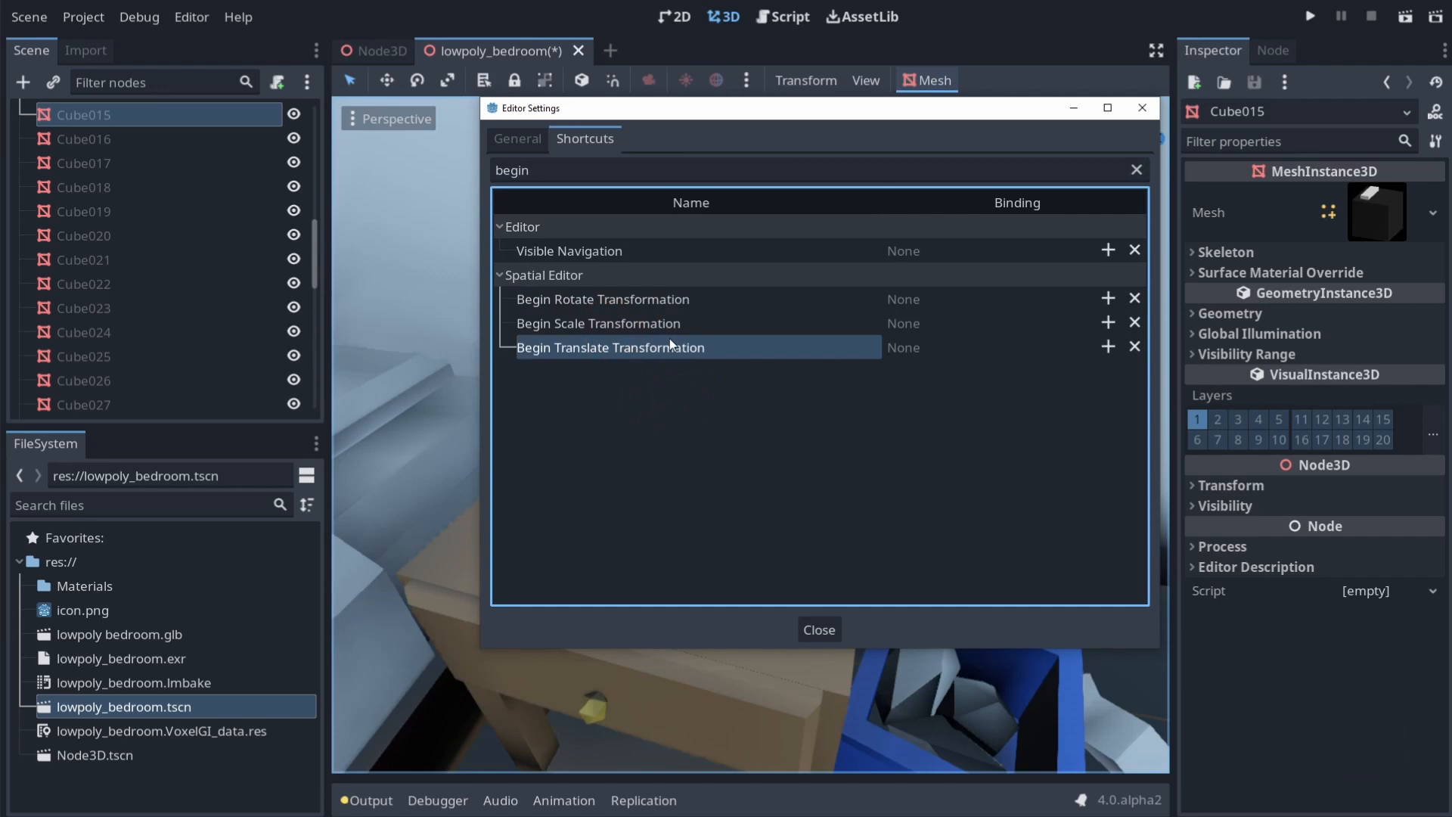
Bind Begin Rotate Transformation to the physical E key
left_click(909, 301)
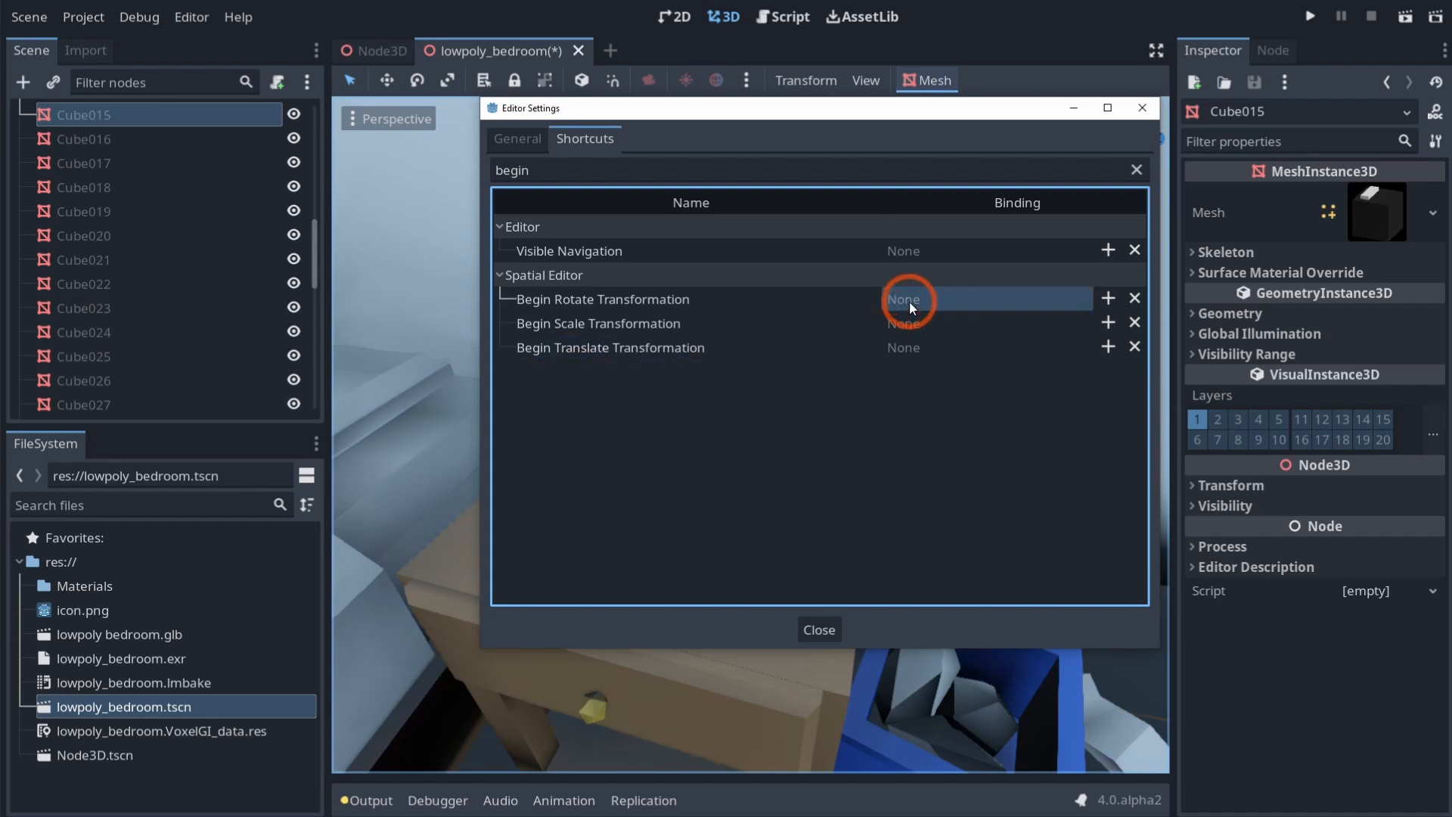
left_click(1109, 300)
key("r")
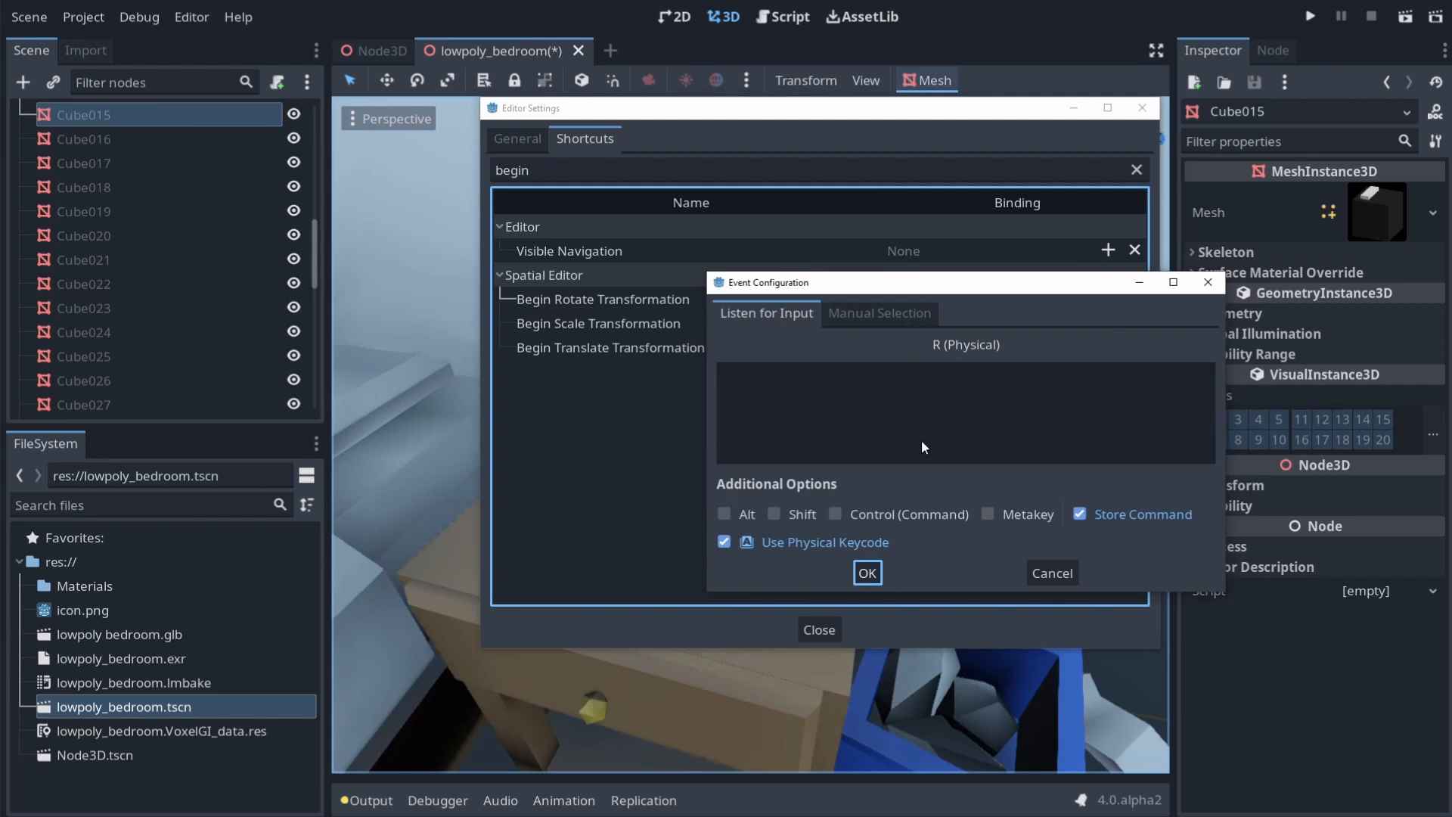
key("e")
left_click(871, 572)
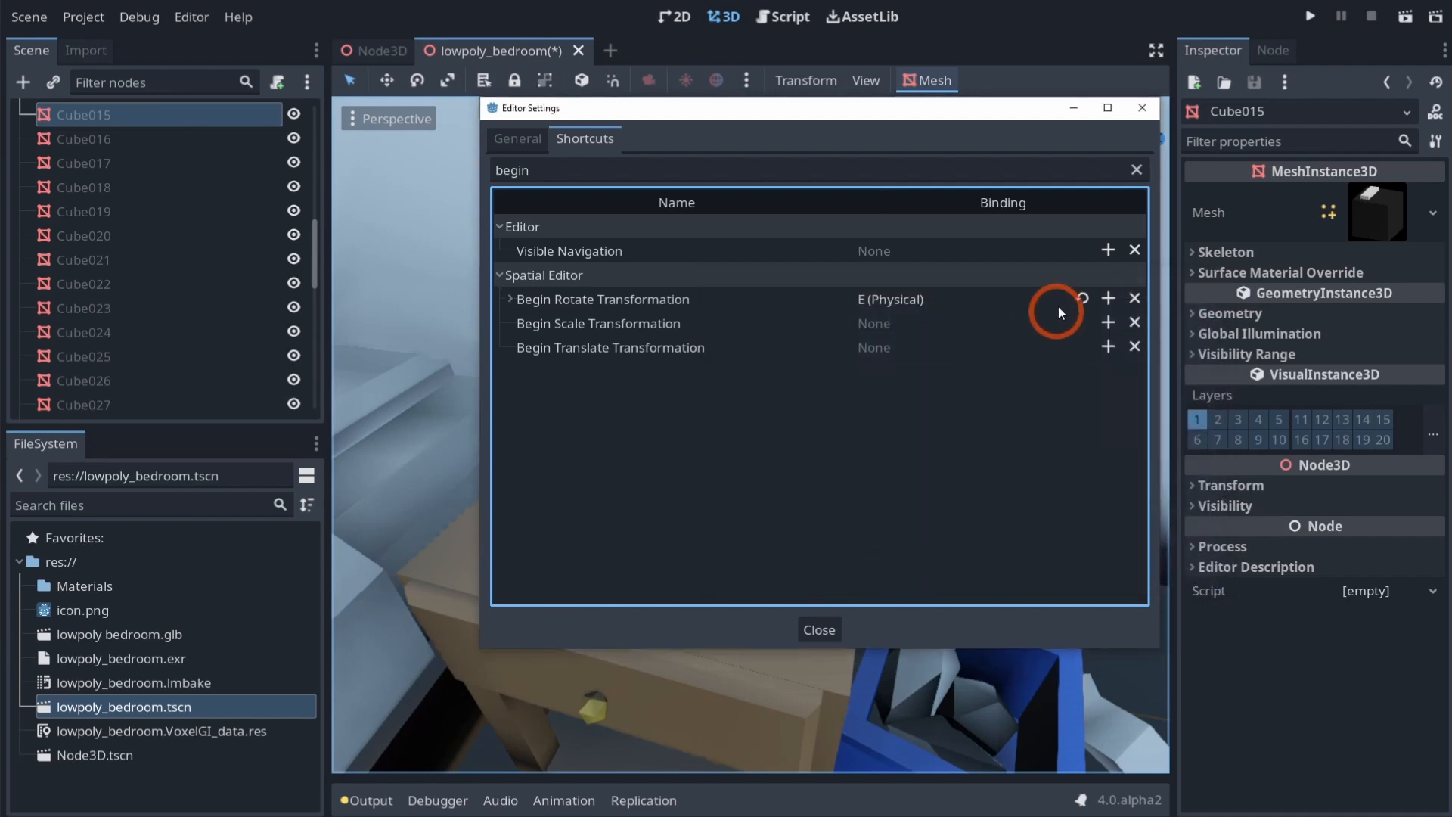
Bind Begin Scale Transformation to the physical R key
left_click(1108, 324)
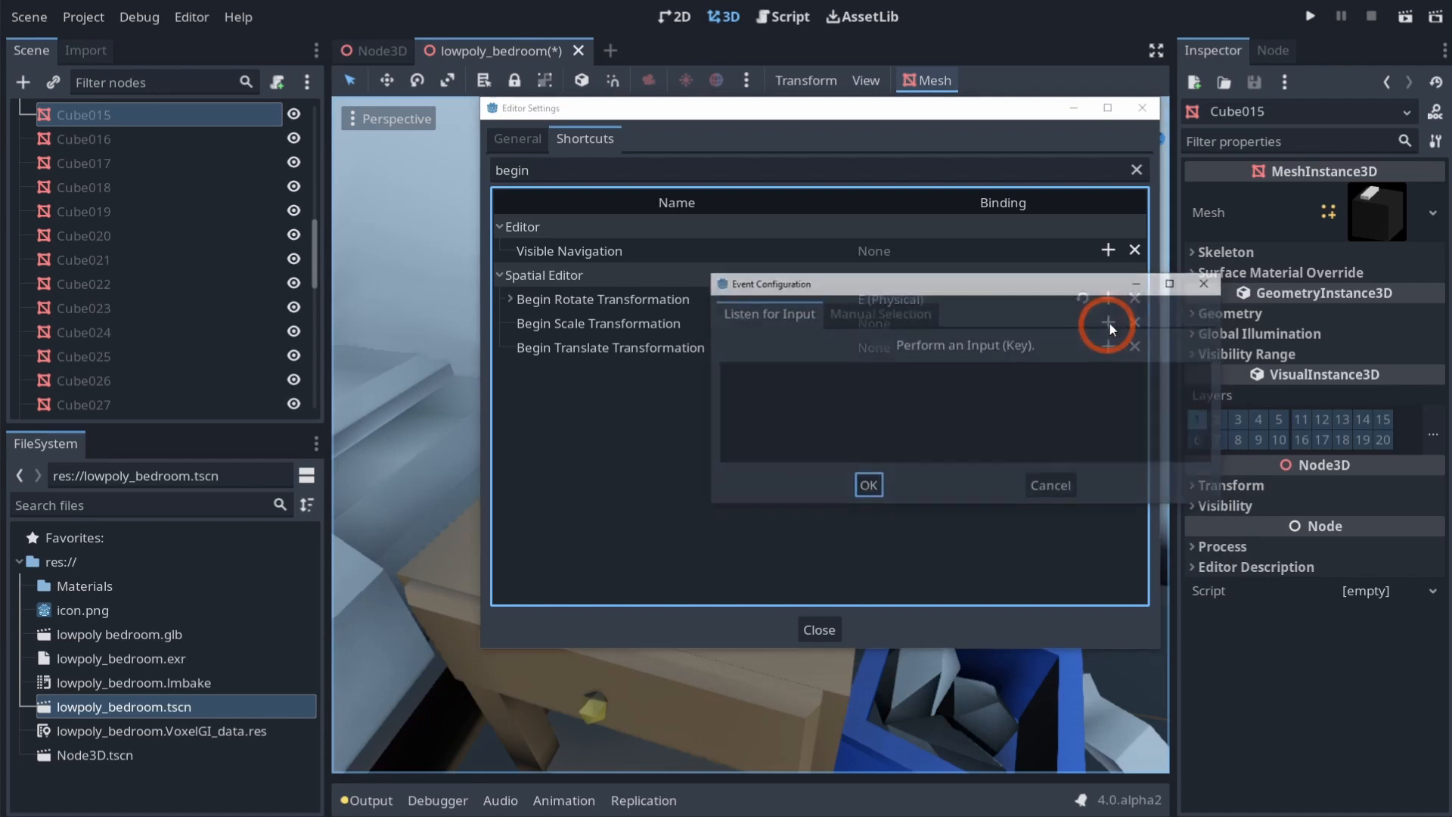
key("r")
left_click(867, 574)
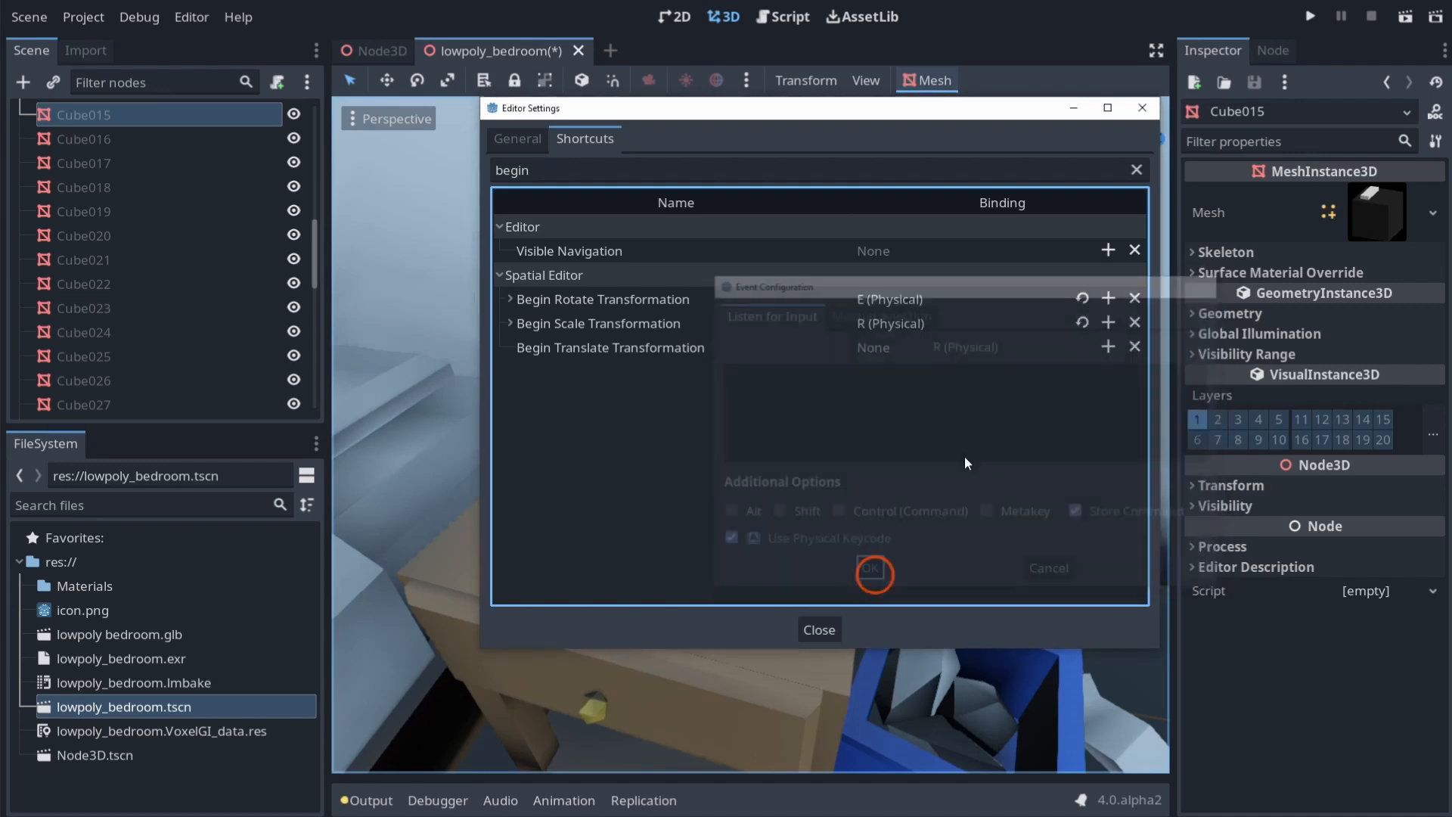
Bind Begin Translate Transformation to the physical W key and close the Editor Settings
left_click(1105, 347)
key("w")
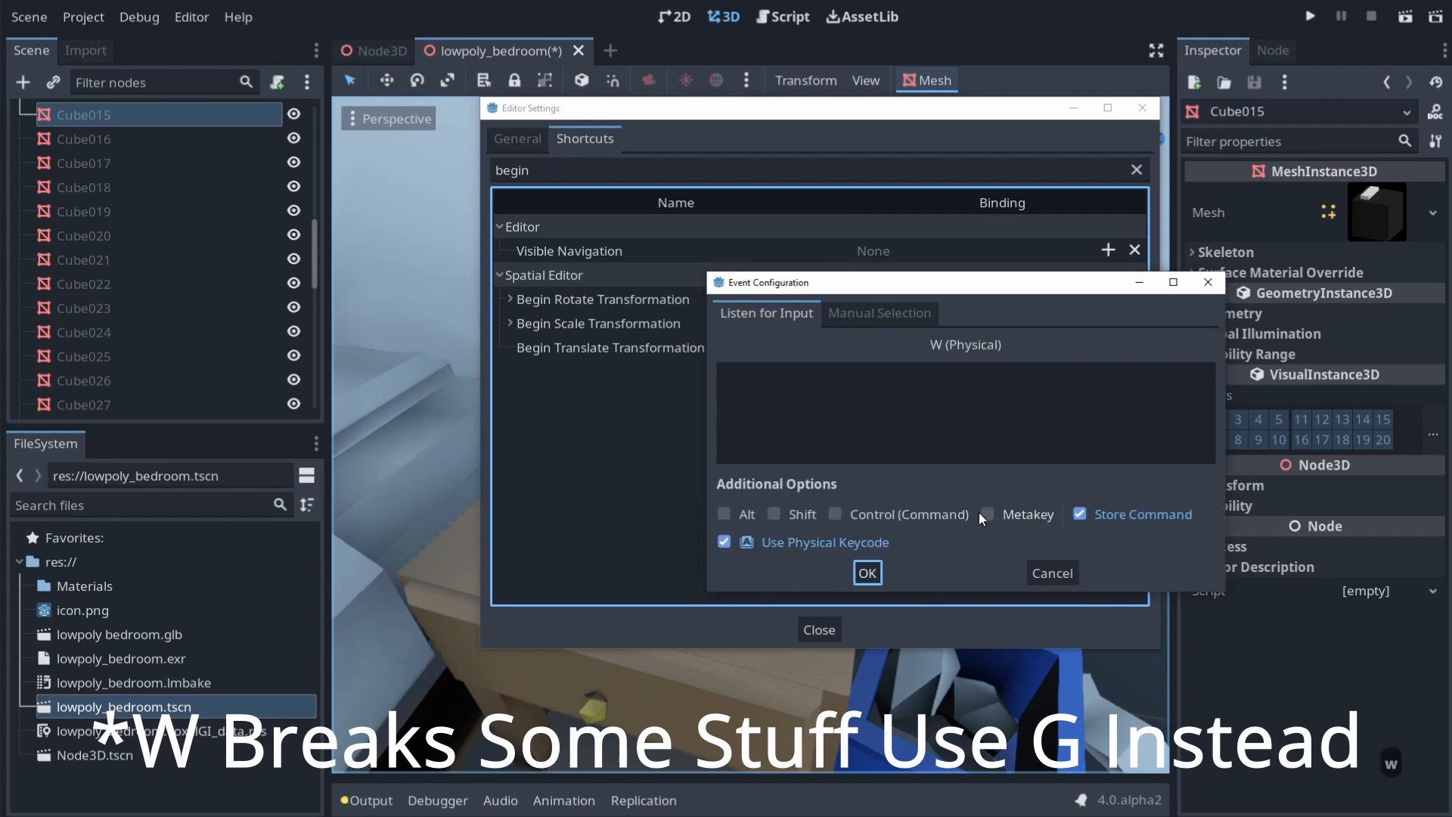
left_click(867, 573)
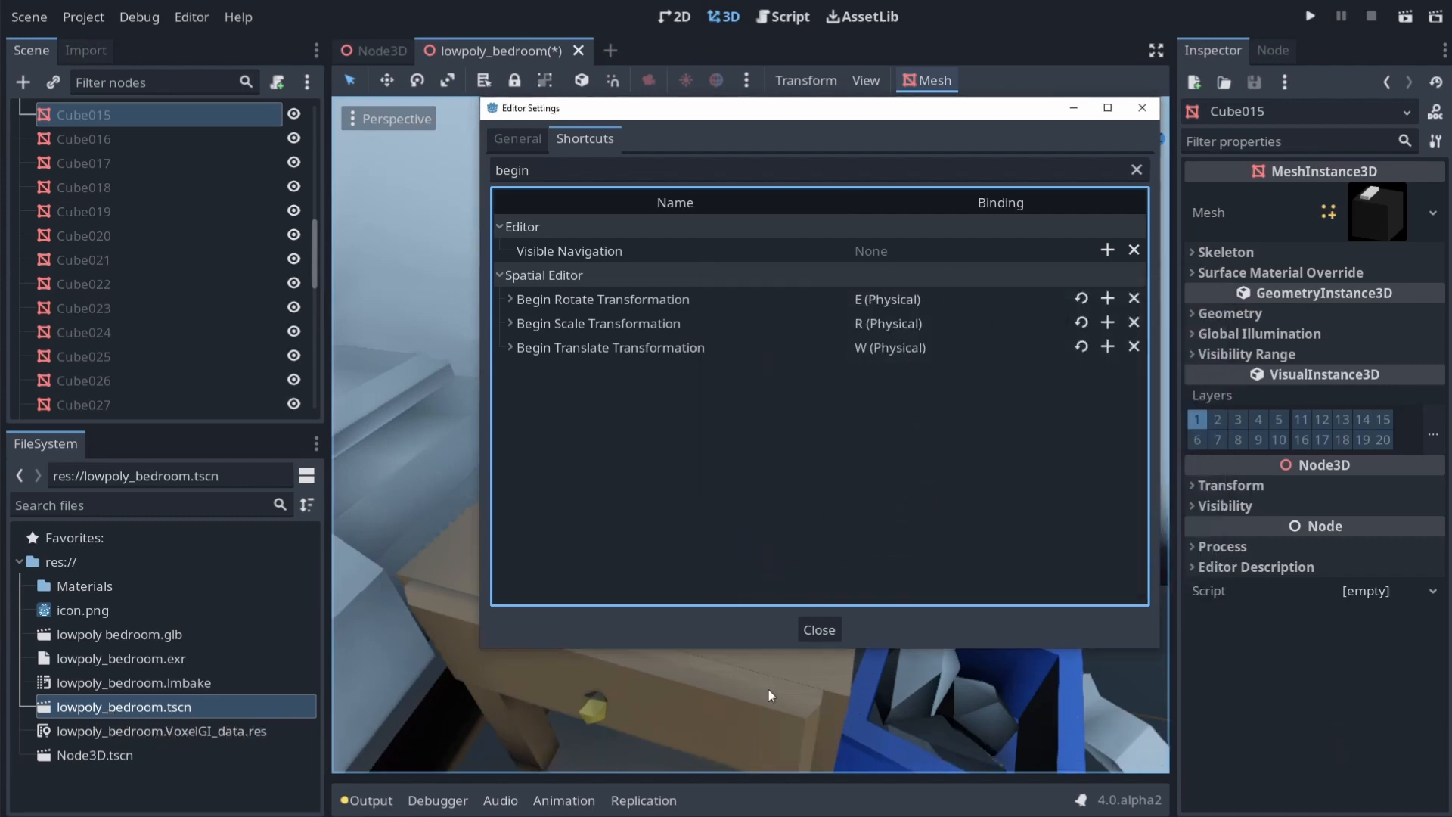
left_click(817, 632)
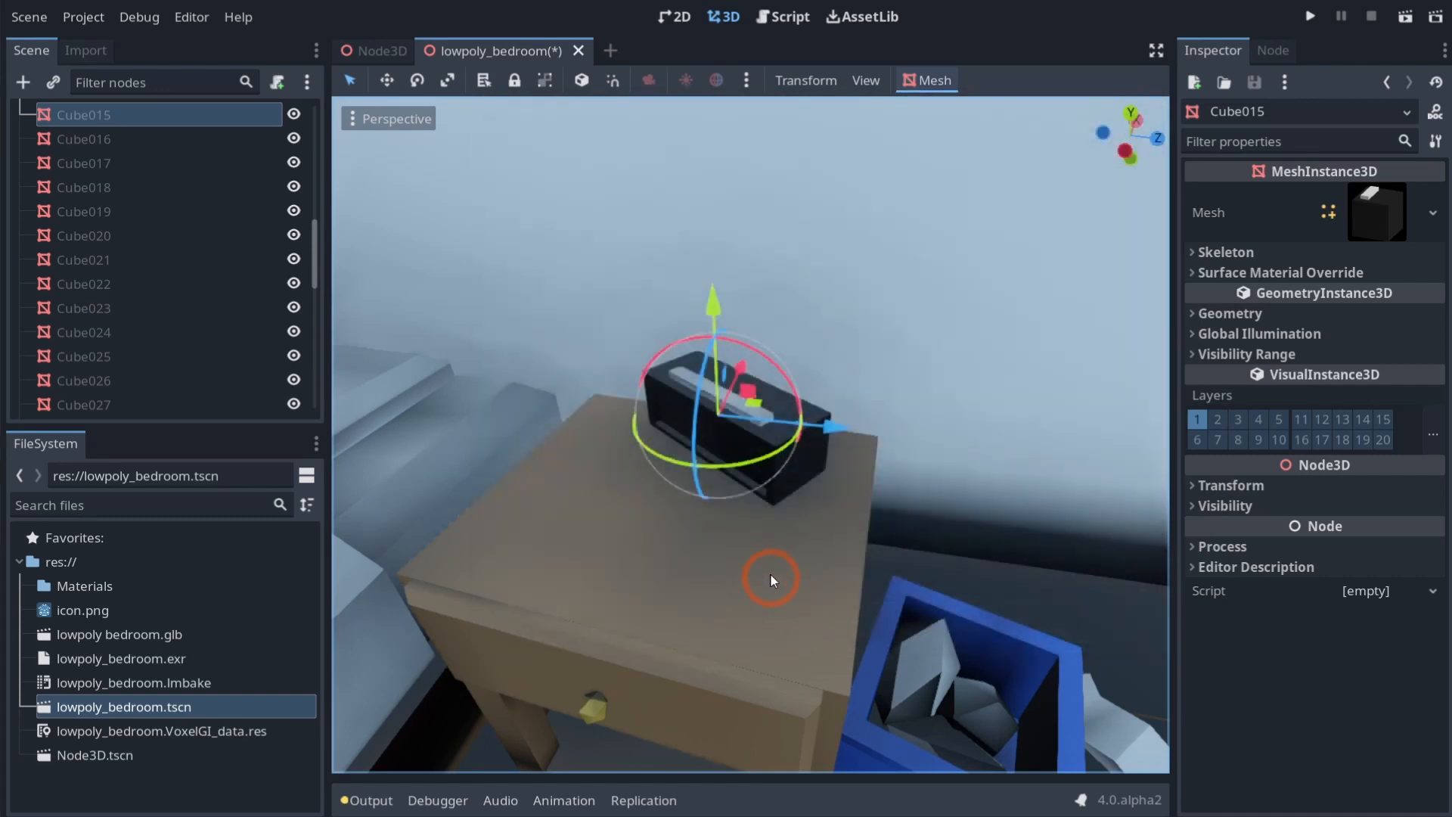
Try translating the black box on the nightstand freely, constraining the move to the global X, Y and Z axes in turn
middle_click_drag(769, 579, 815, 606)
key("w")
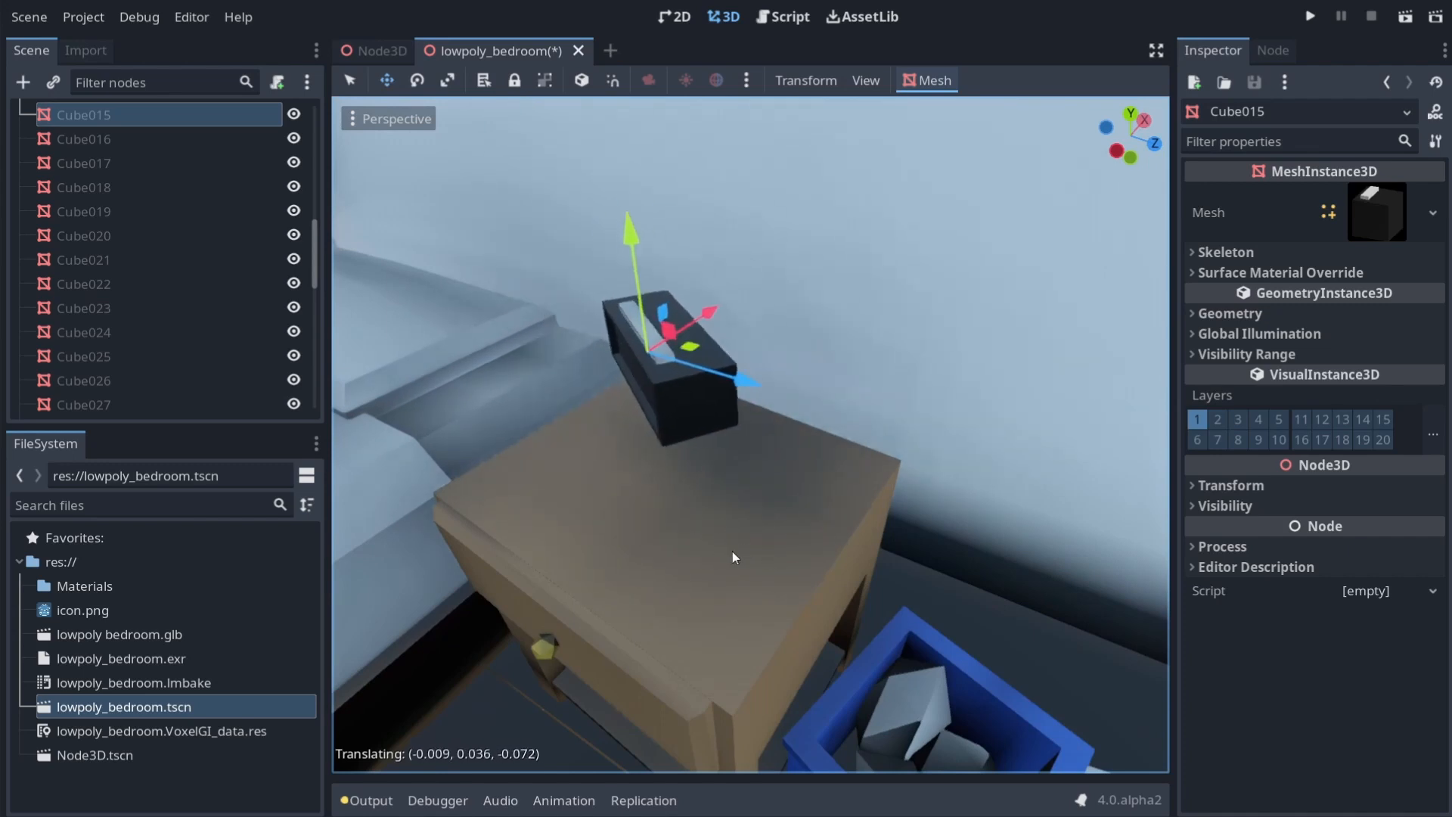
key("w")
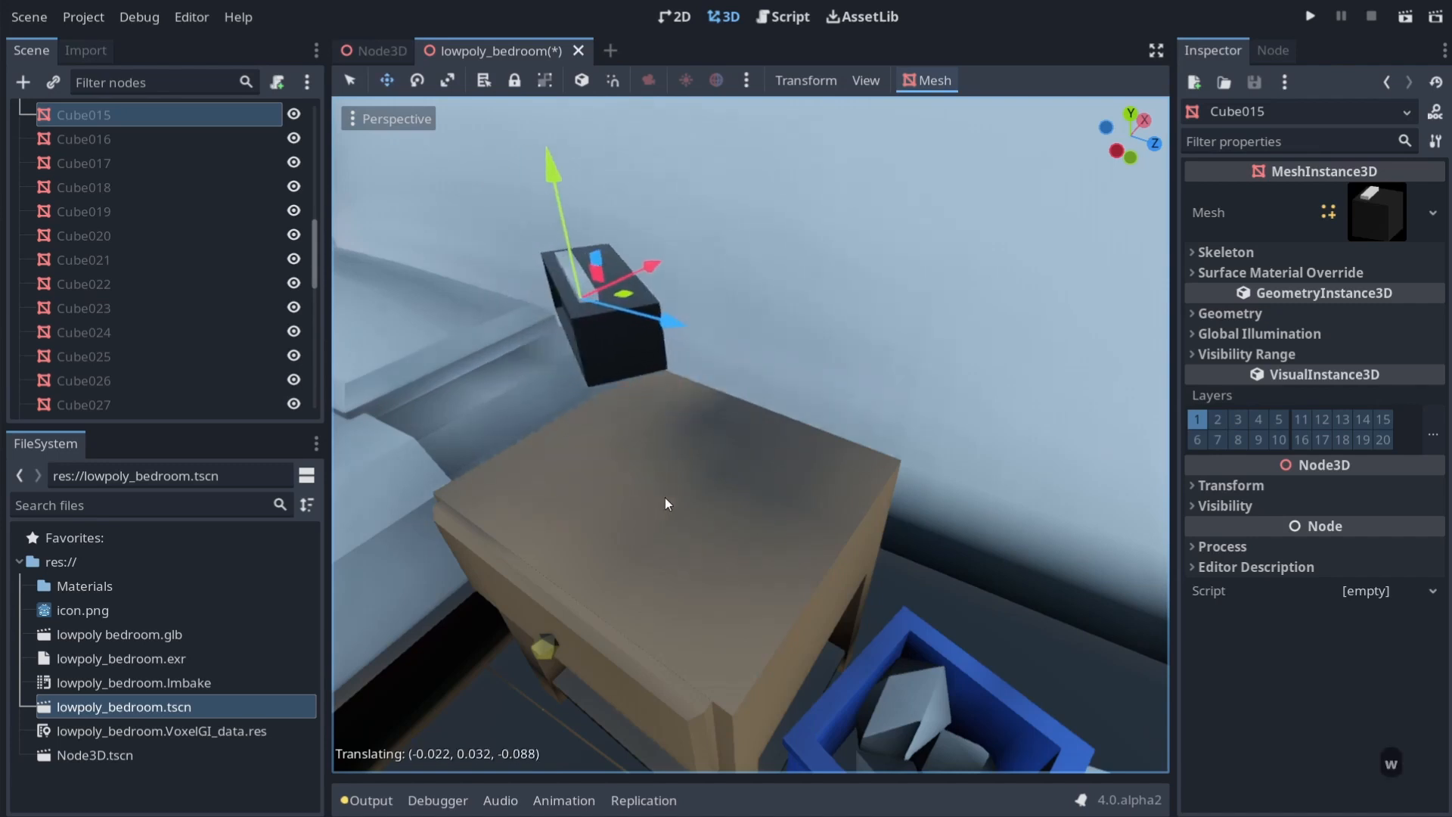
key("x")
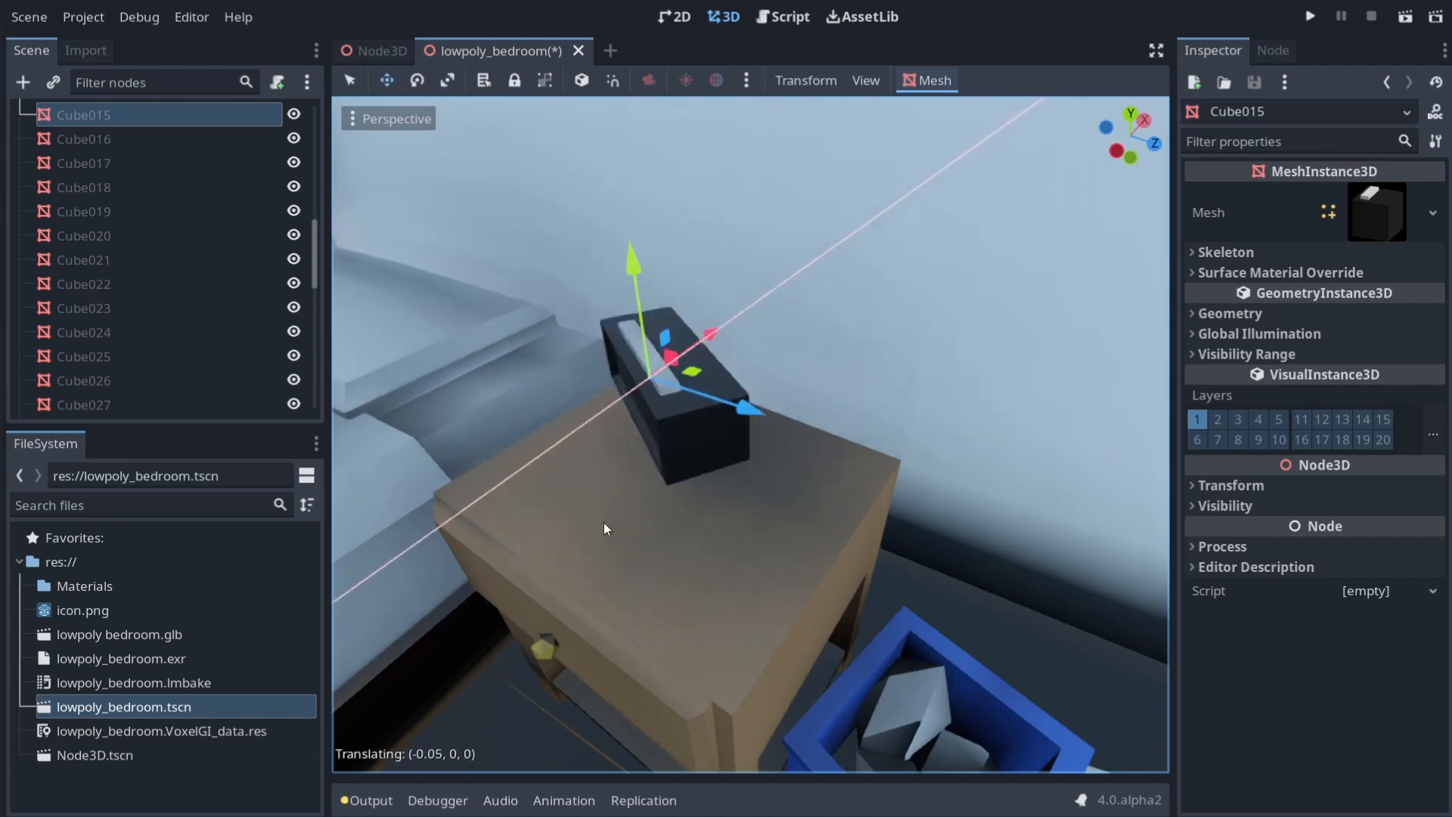
key("y")
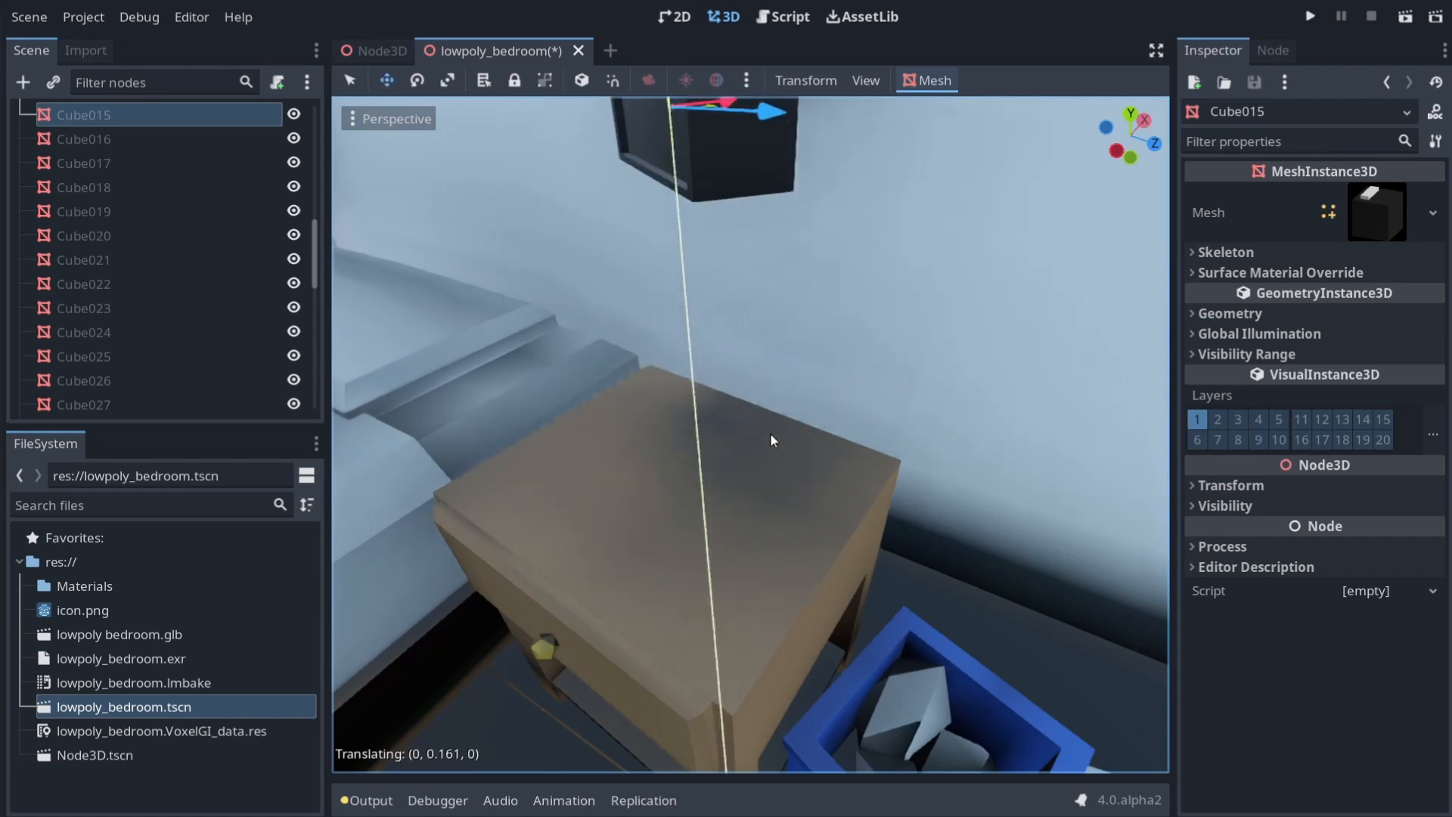
key("z")
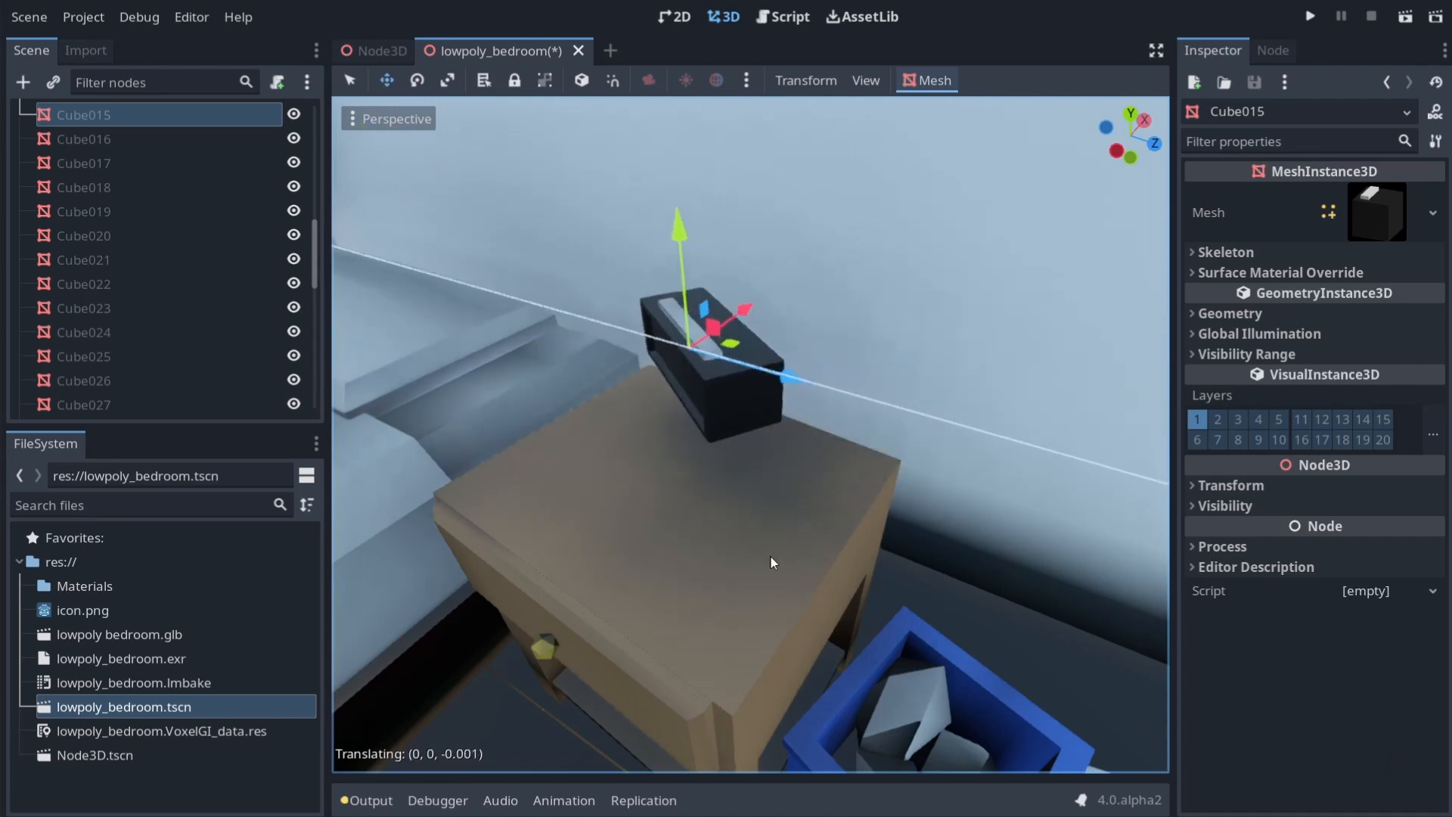
Try switching the box's translation between unconstrained, local Z, global Y and global X axis movement
key("z")
key("z")
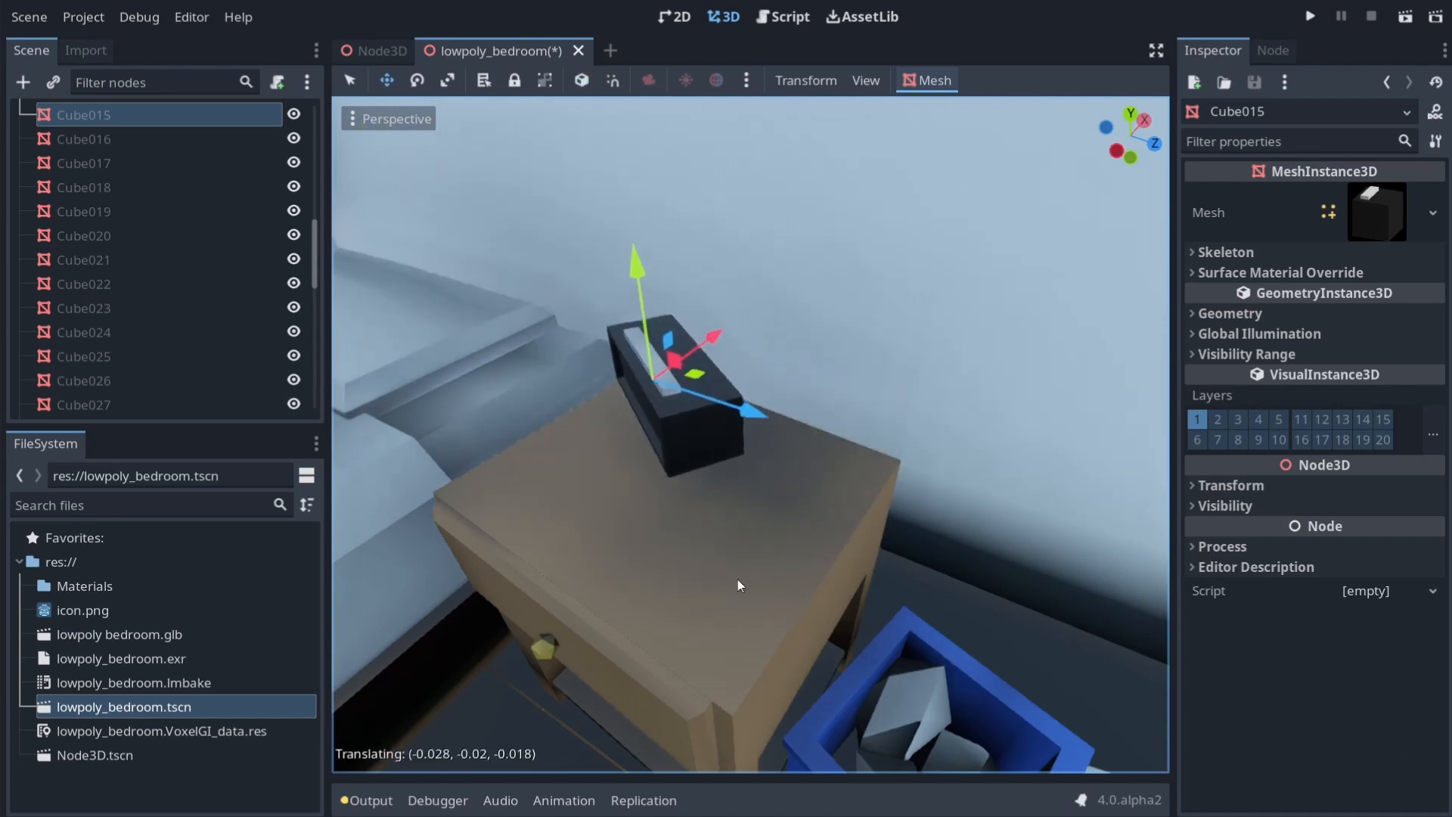
key("z")
key("z")
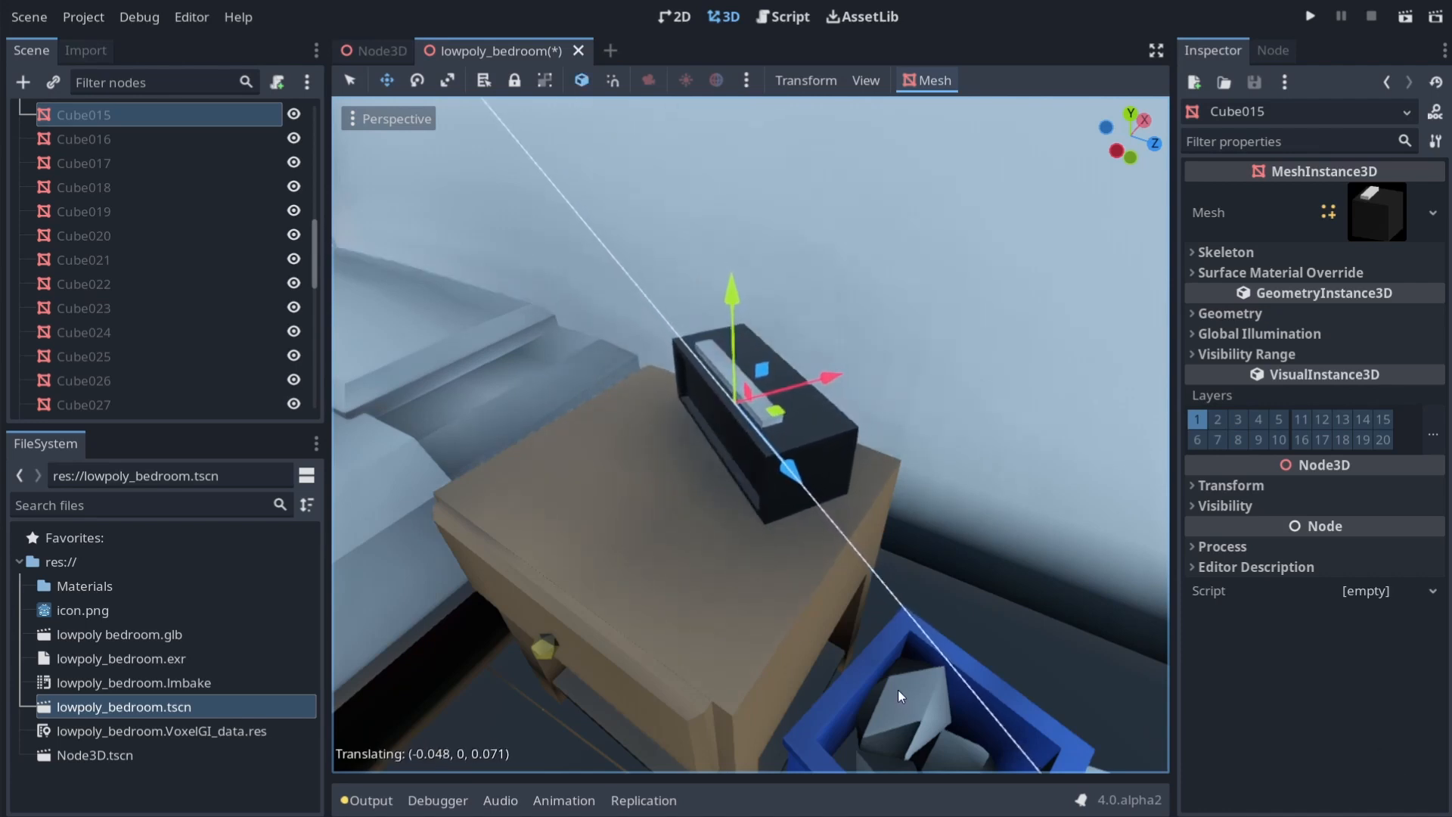
key("y")
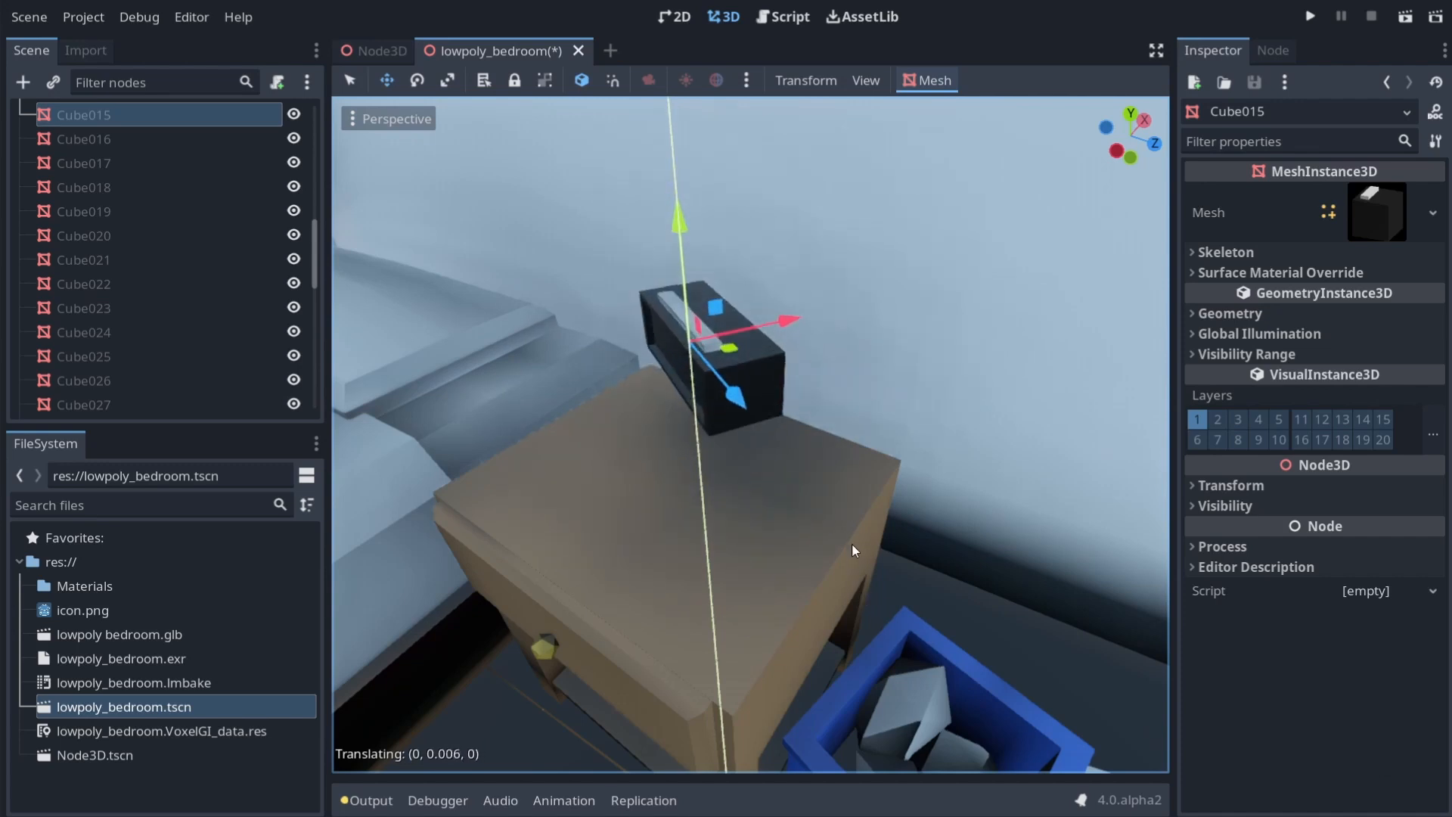
key("x")
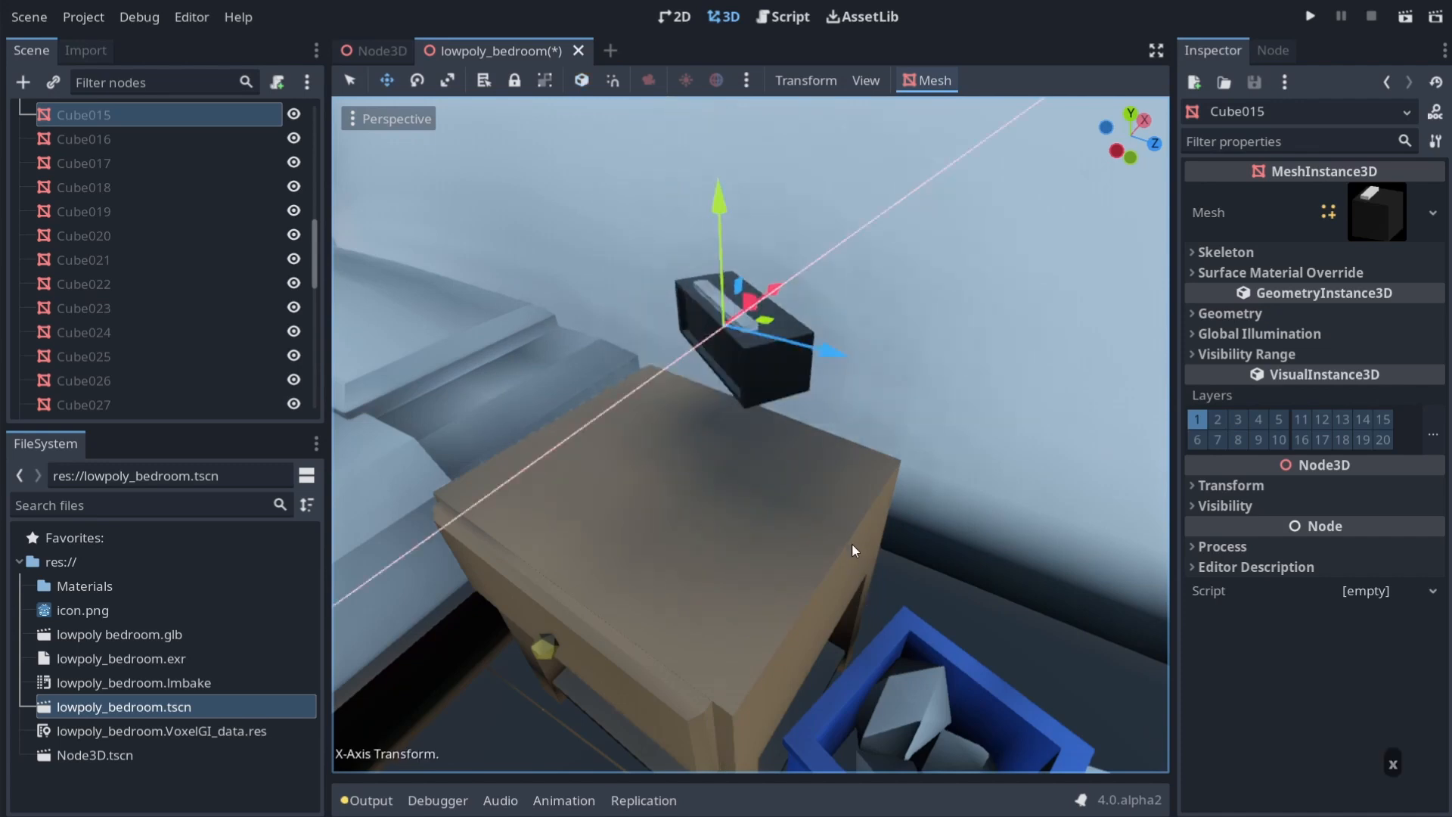
key("x")
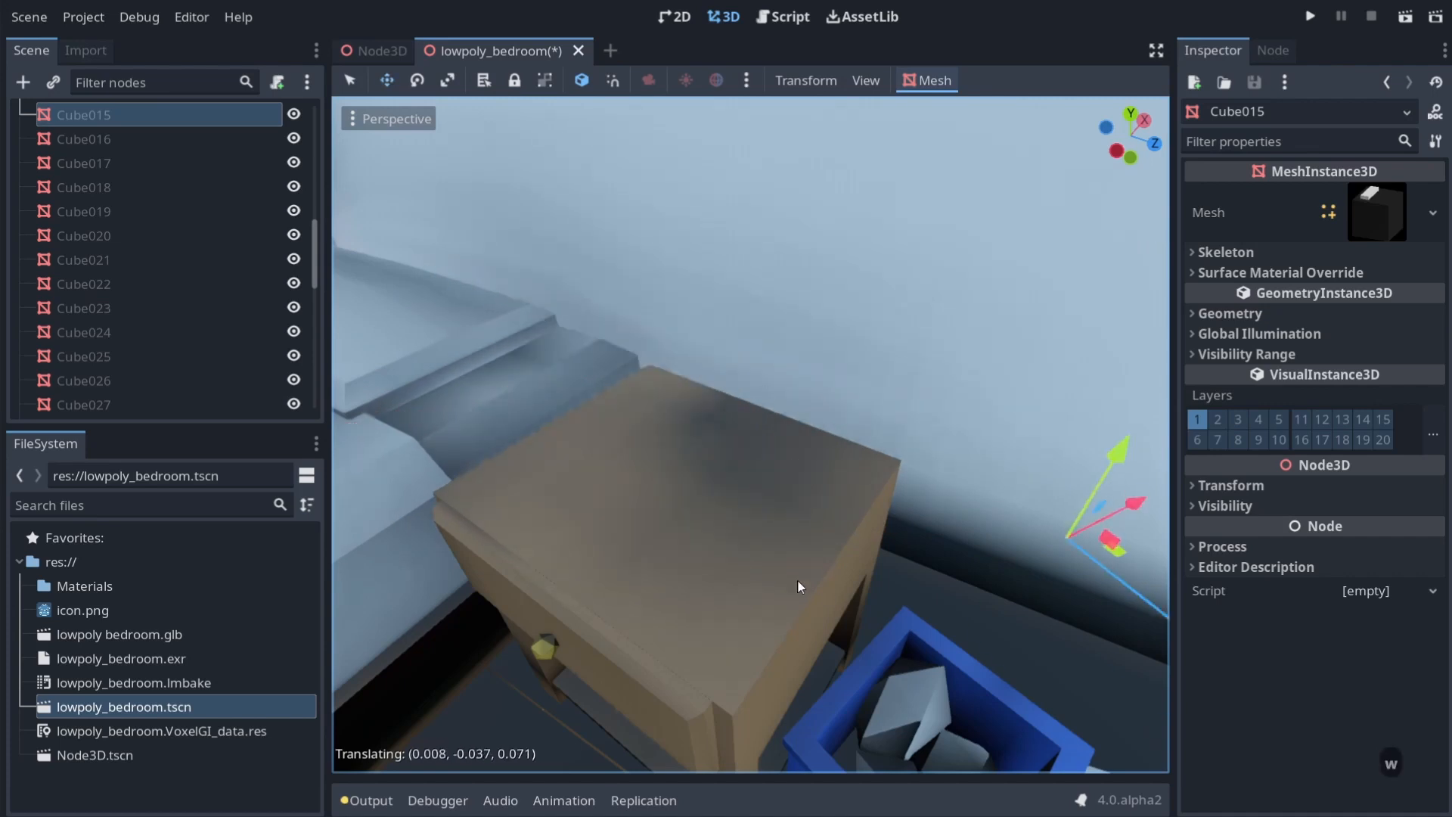
Try moving the black box freely again and cancel each translation
right_click(748, 479)
right_click(791, 507)
key("w")
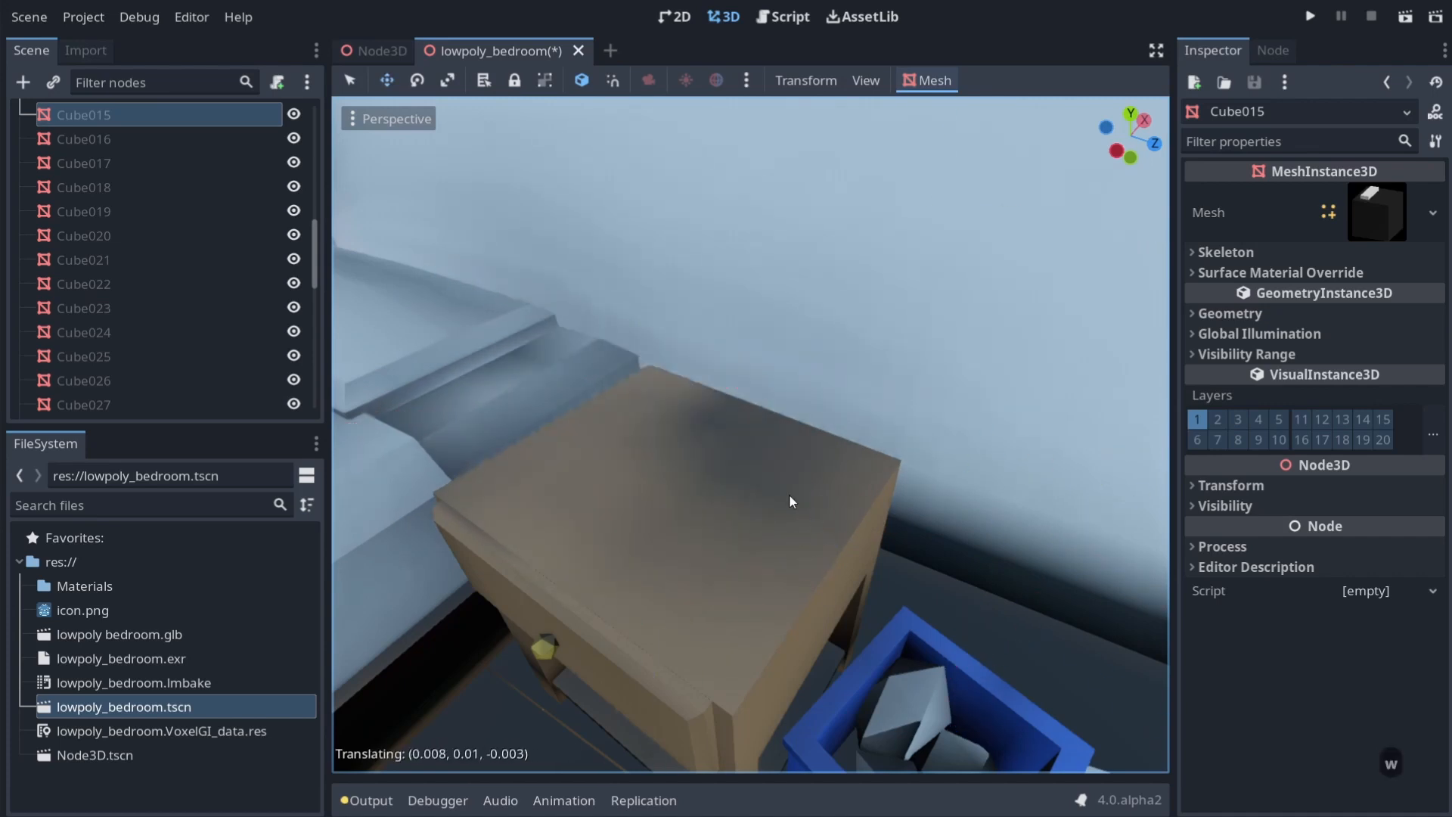
right_click(757, 511)
scroll(820, 524, "down", 2)
scroll(869, 522, "down", 3)
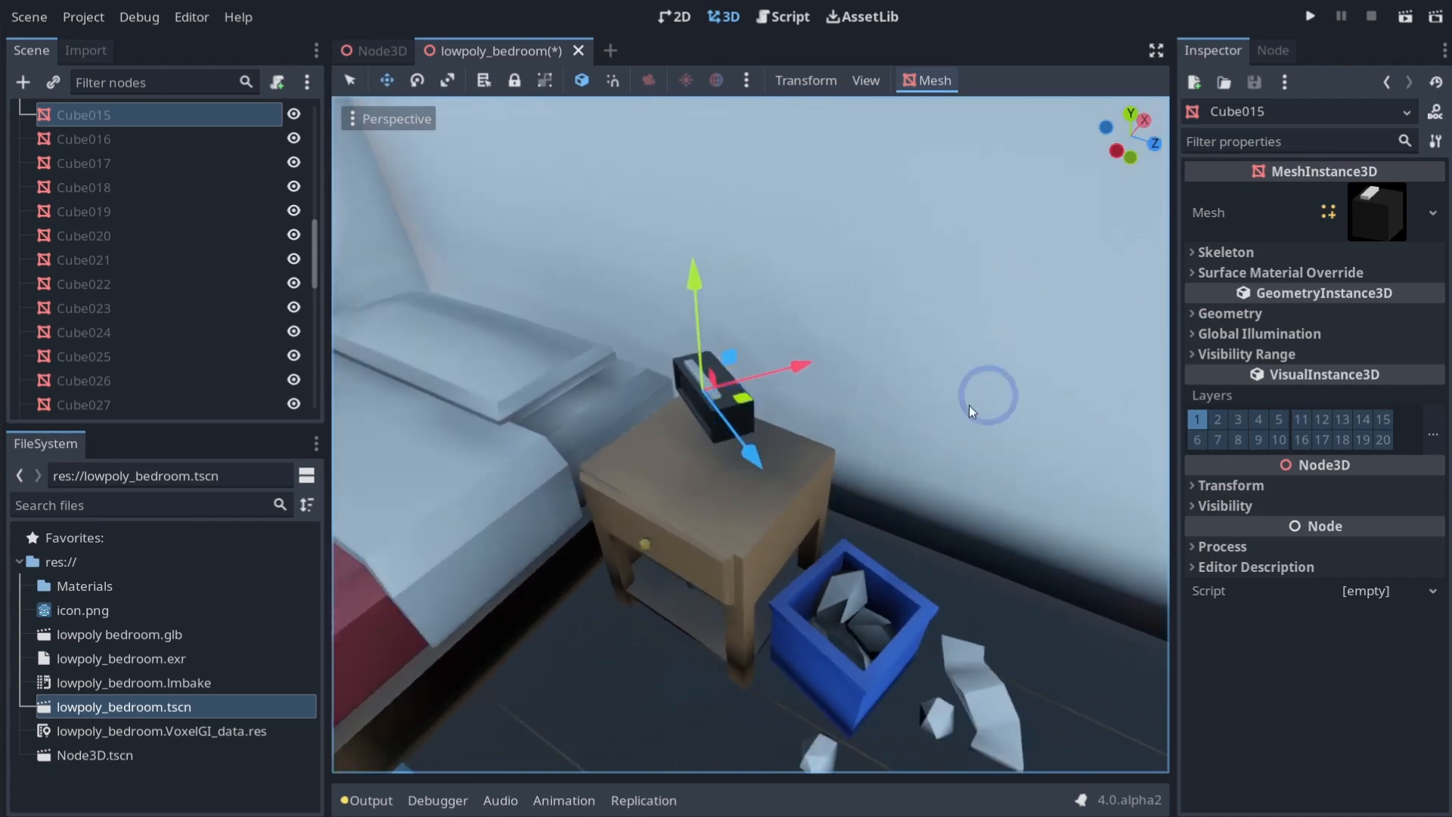
Nudge the box along its X axis with the gizmo, undo the nudge, and activate Select mode
left_click_drag(801, 366, 786, 365)
key("ctrl+z")
middle_click_drag(976, 435, 990, 472)
scroll(892, 443, "up", 4)
key("w")
right_click(966, 474)
key("q")
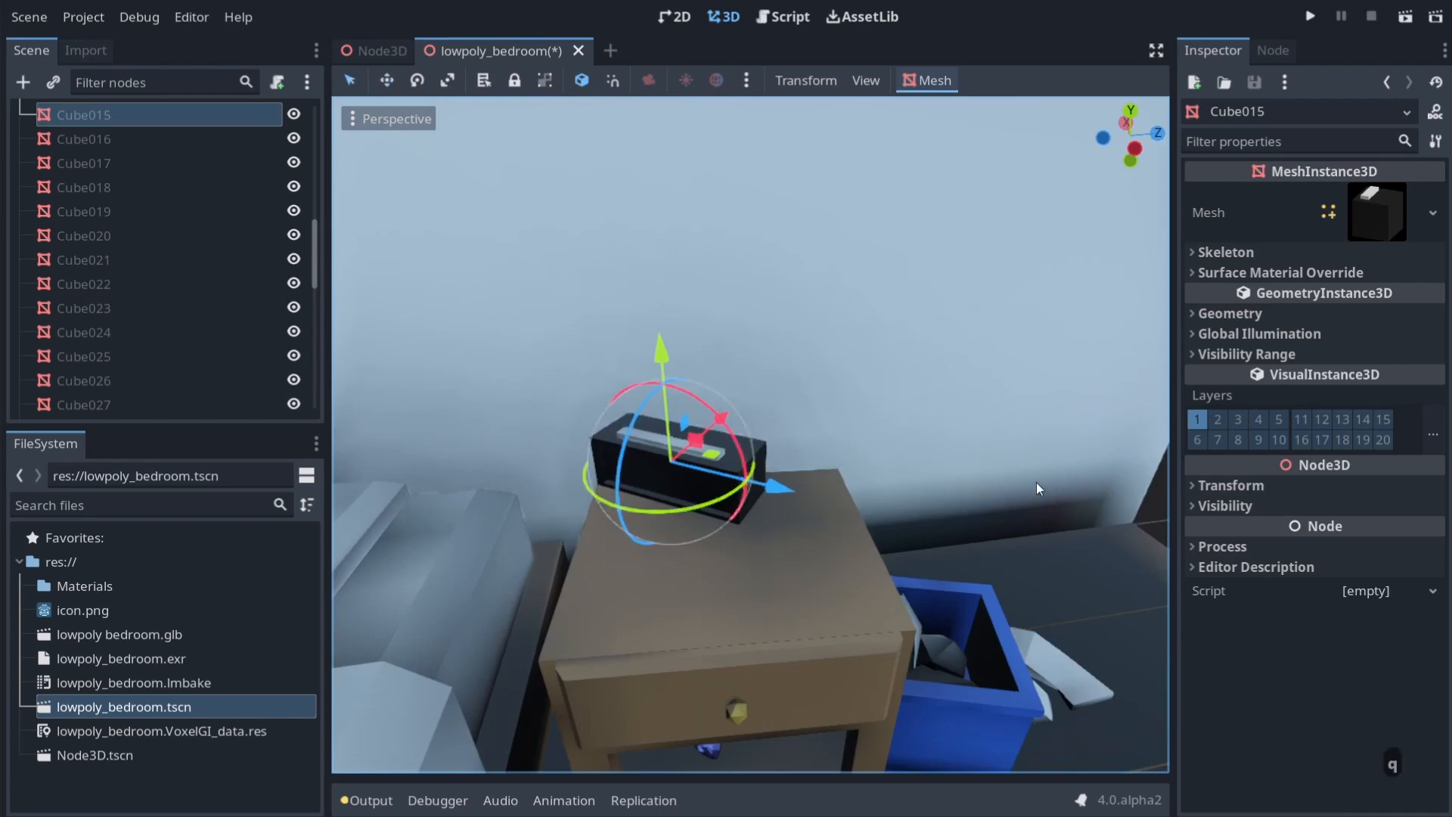
Translate the black box freely on the nightstand, and shift it along its Z axis with the gizmo
key("w")
left_click(1042, 515)
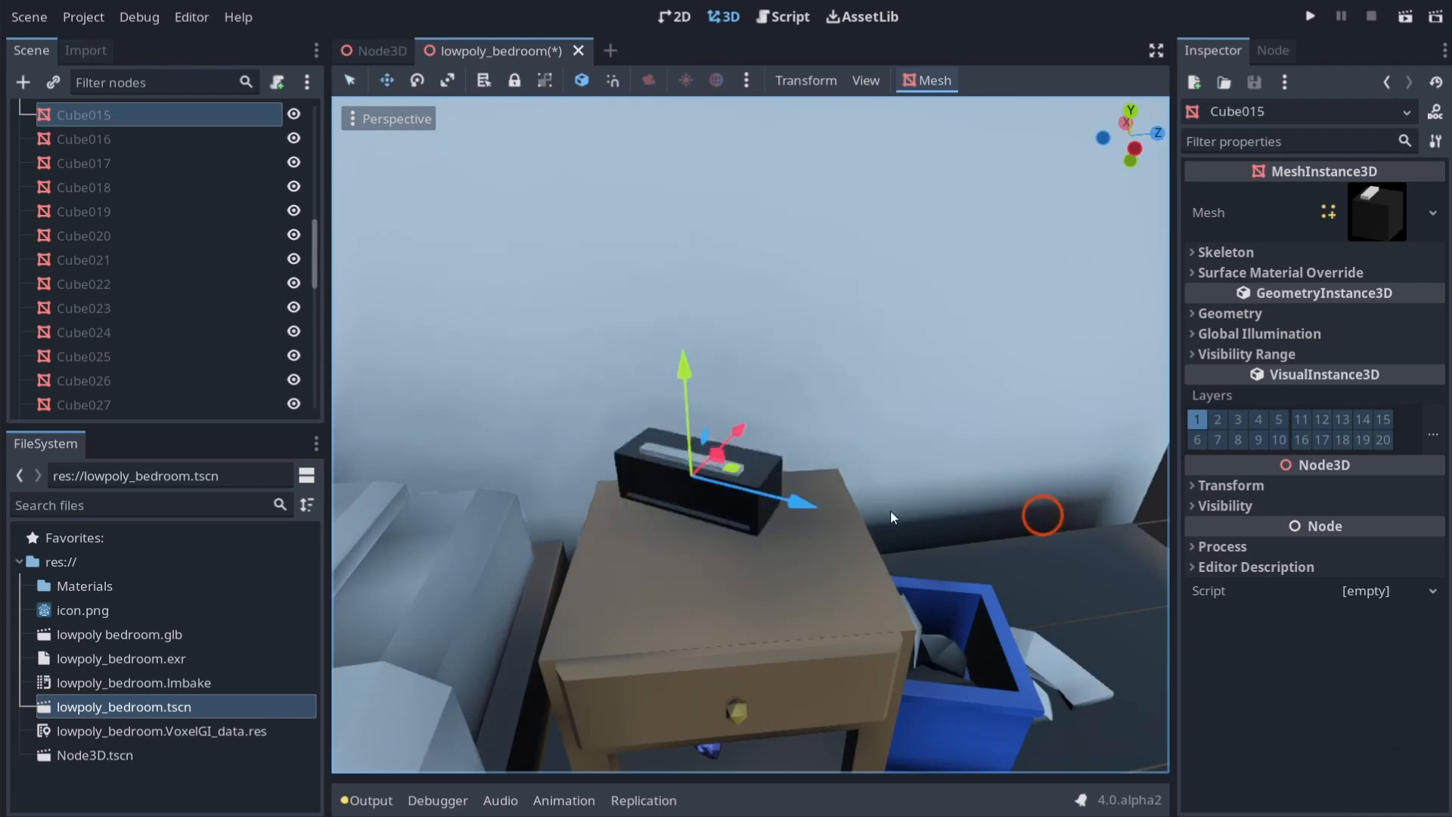
left_click_drag(809, 503, 841, 511)
Fly the camera back through the bedroom, abort the active translation, and frame the selected black box
key("d")
right_click_drag(1039, 516, 726, 408)
key("a")
key("w")
key("a")
key("s")
key("s")
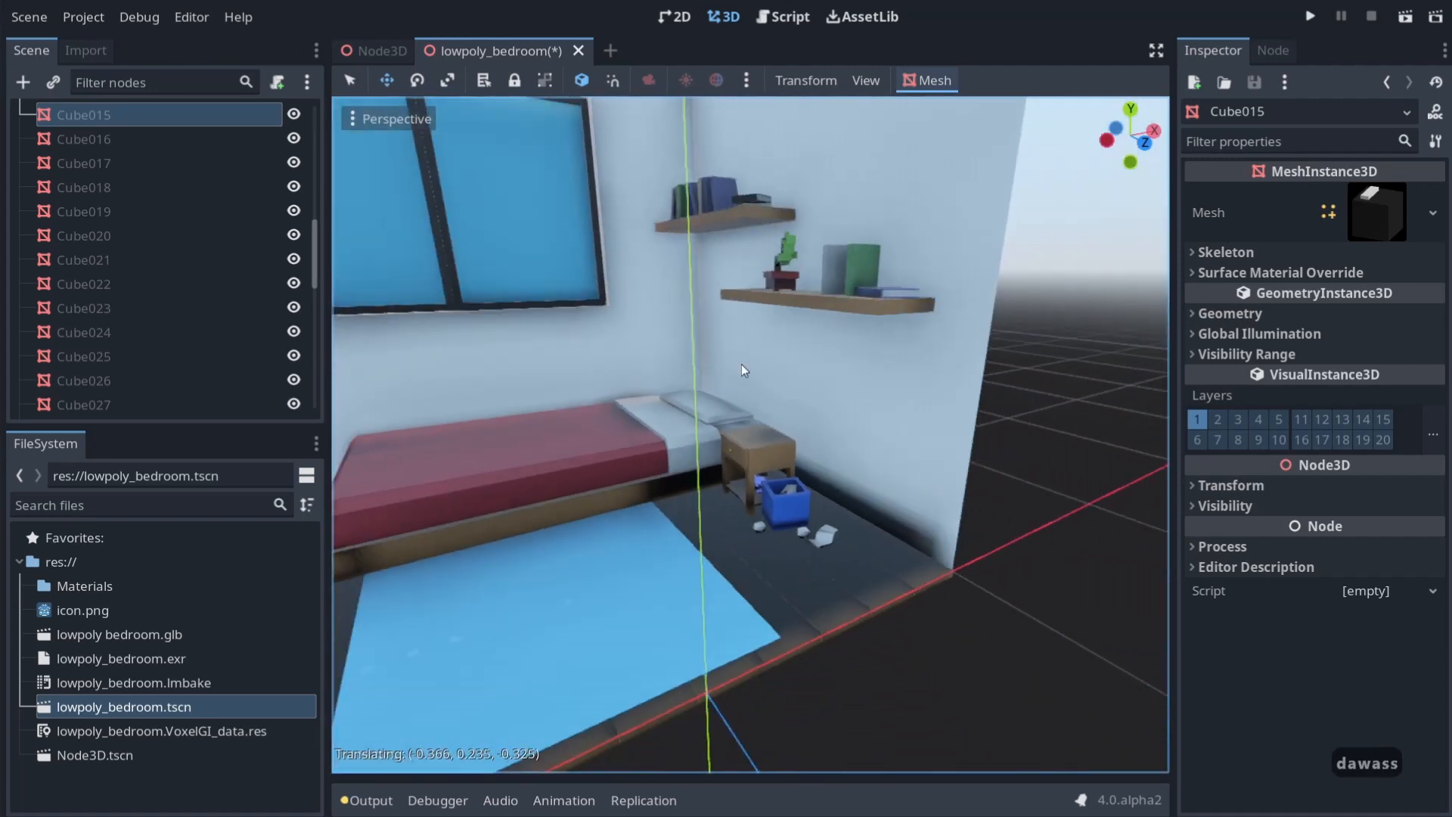
key("Escape")
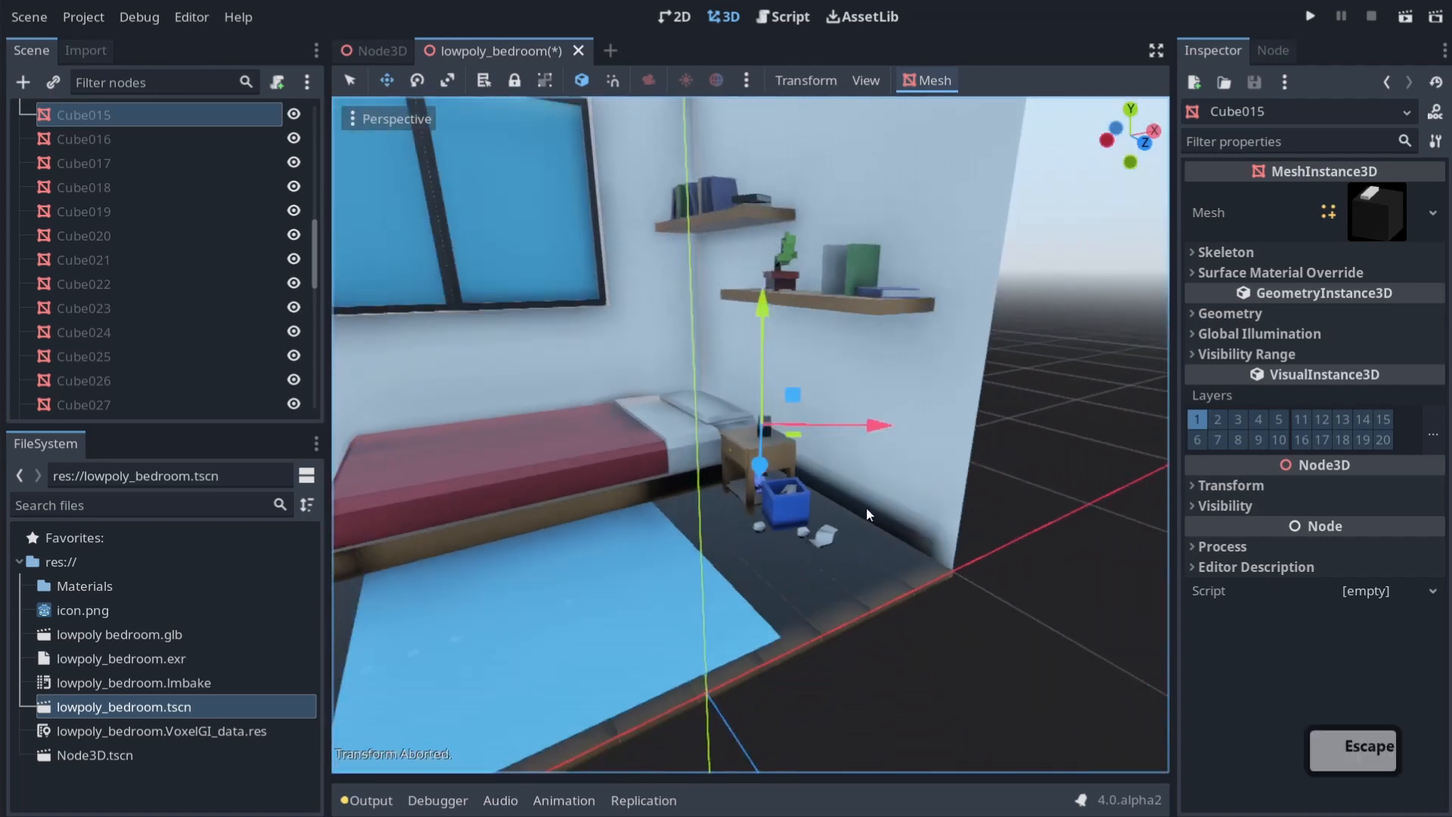
scroll(855, 514, "up", 2)
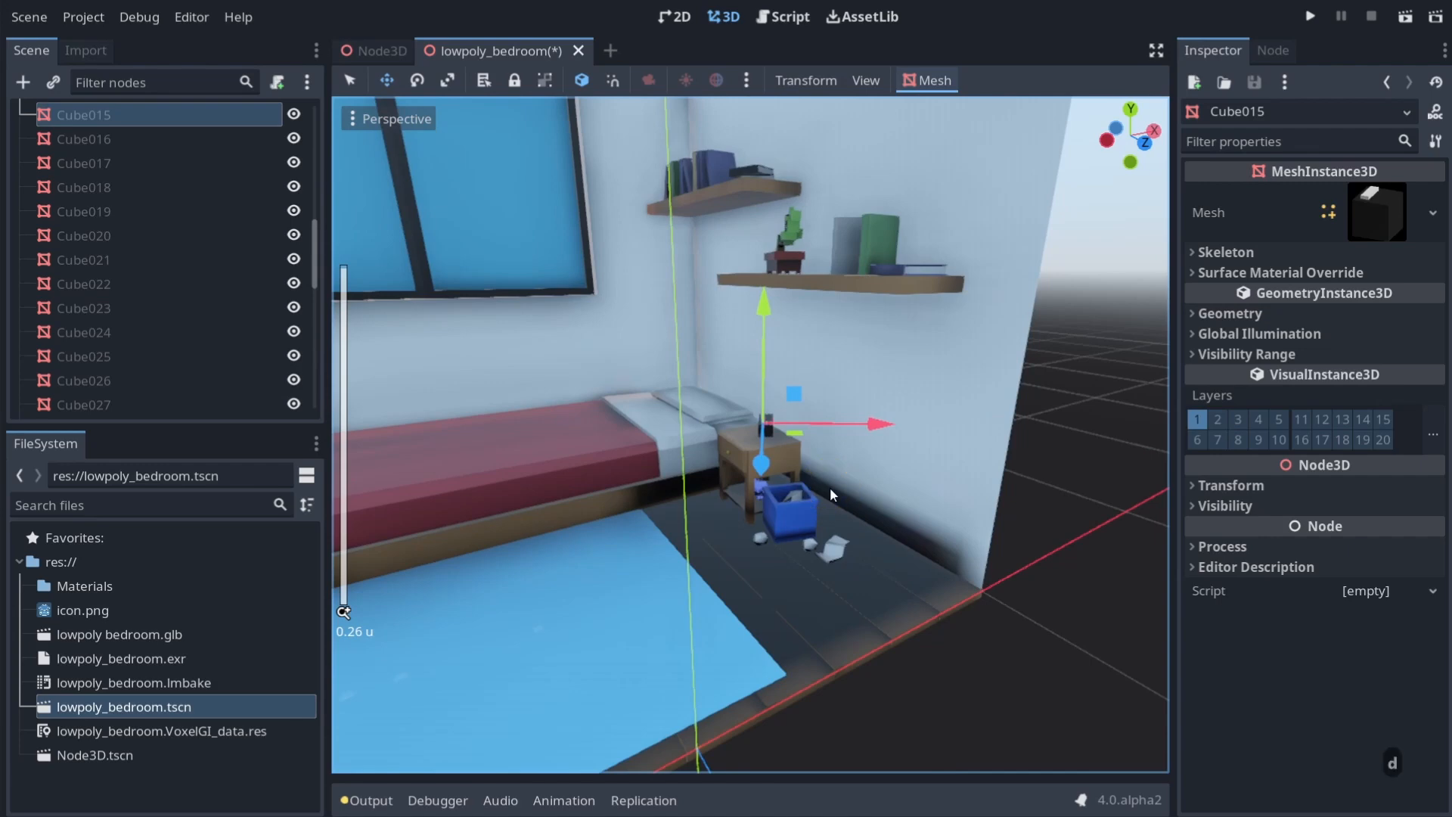
key("f")
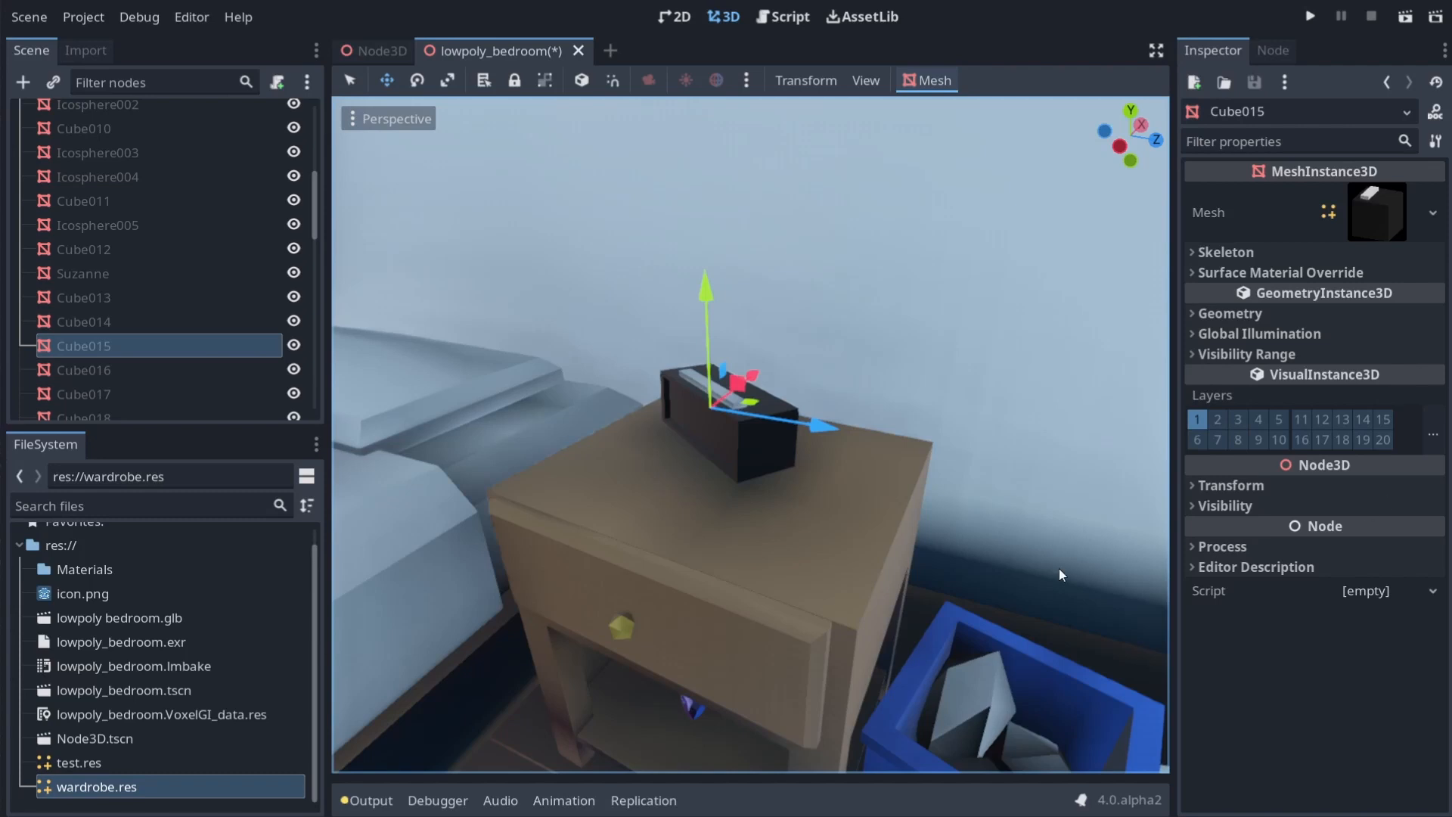
Try translating the box with the Z, Y and X axes excluded in turn, and undo the move
key("g")
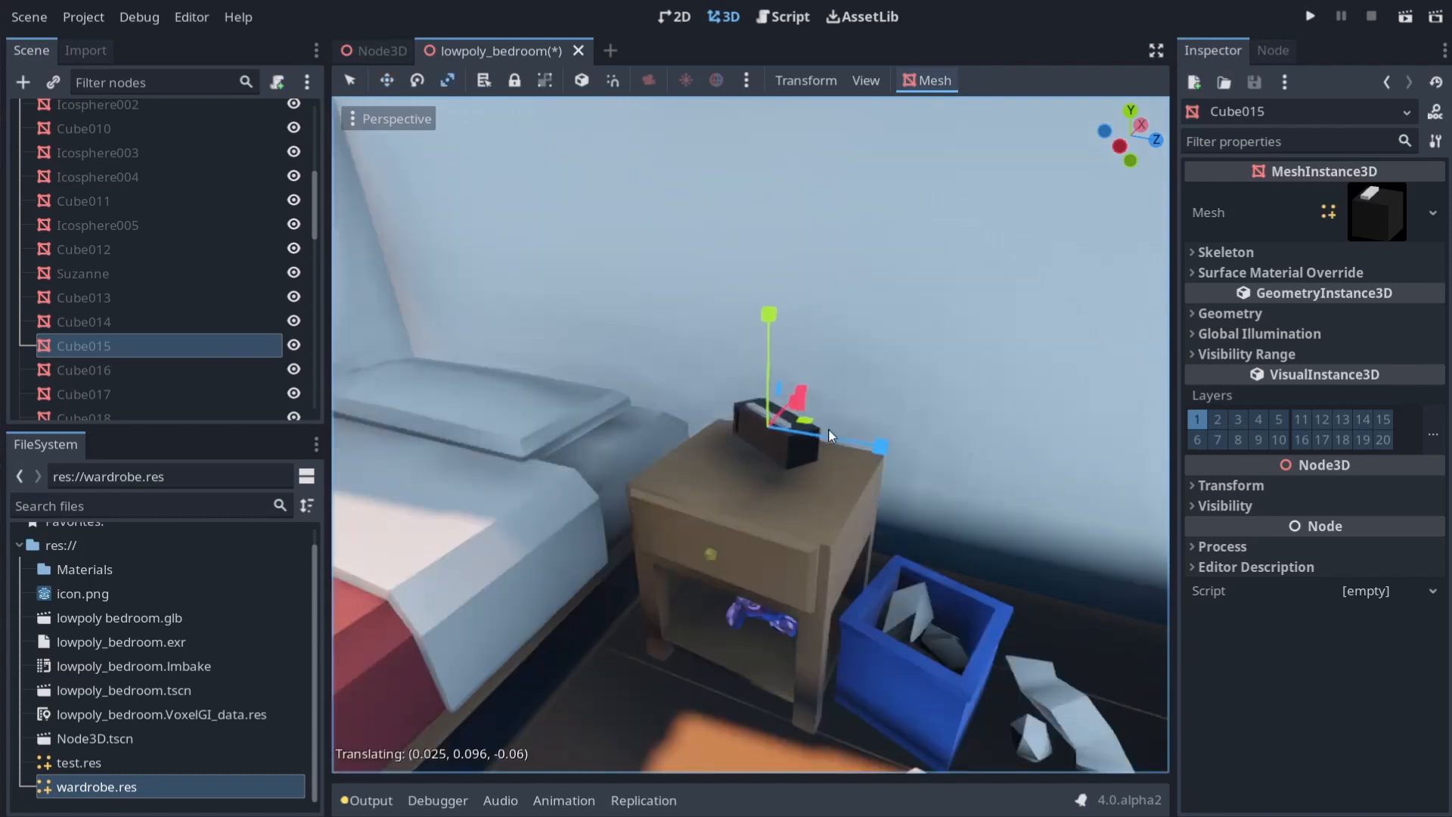
key("shift+z")
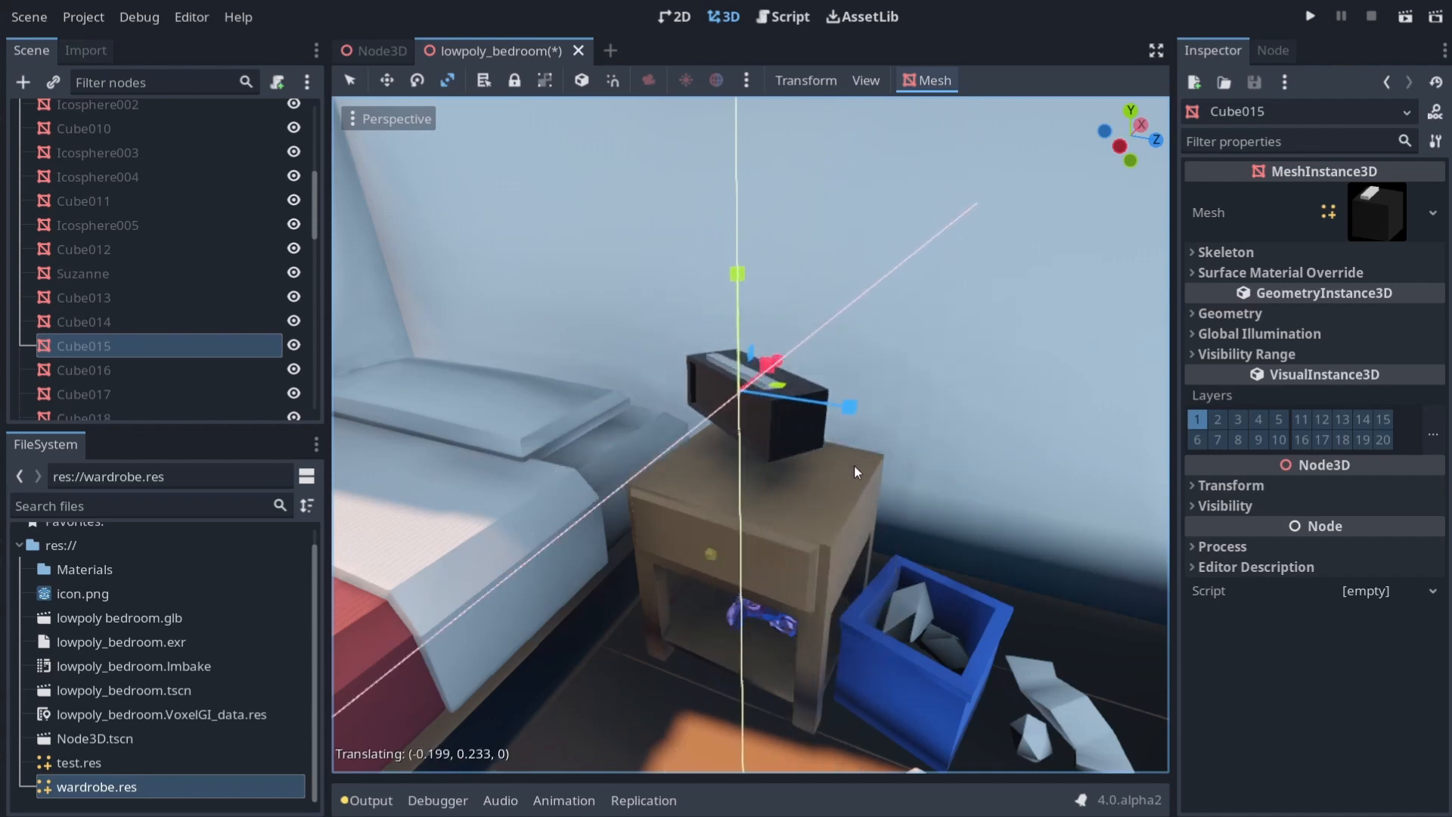
key("shift+y")
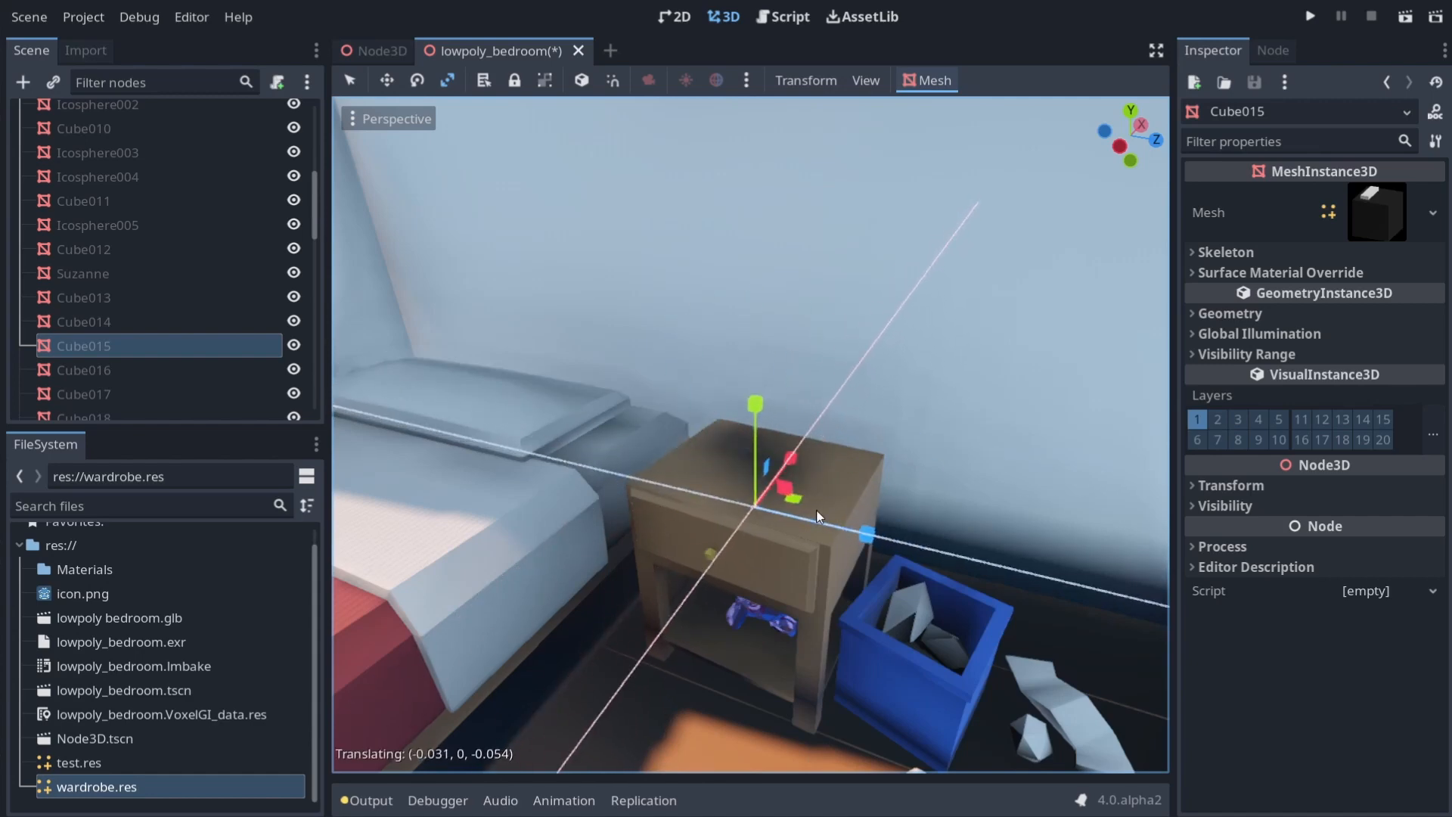
key("shift+x")
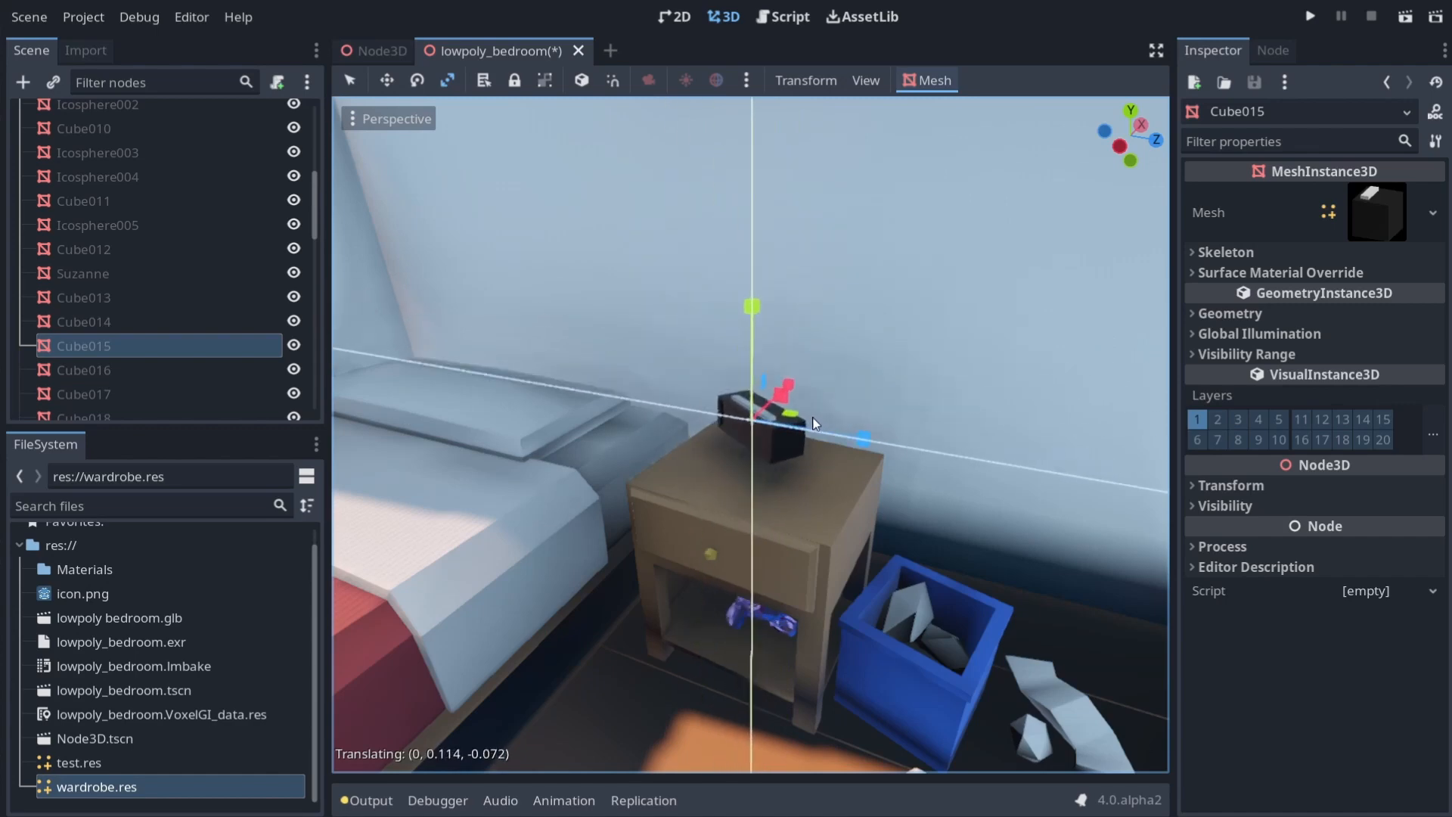
left_click(813, 422)
key("Escape")
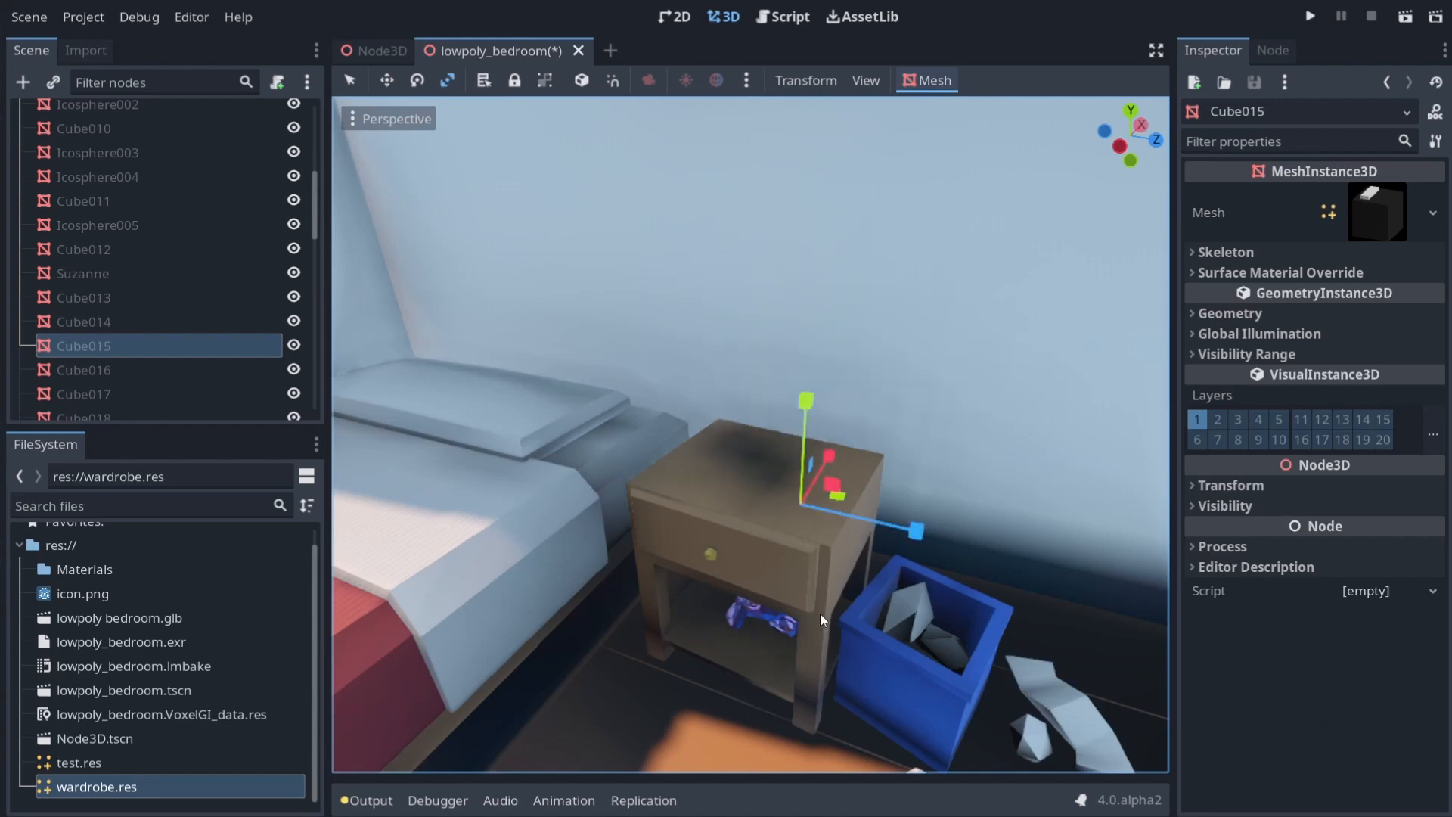
key("ctrl+z")
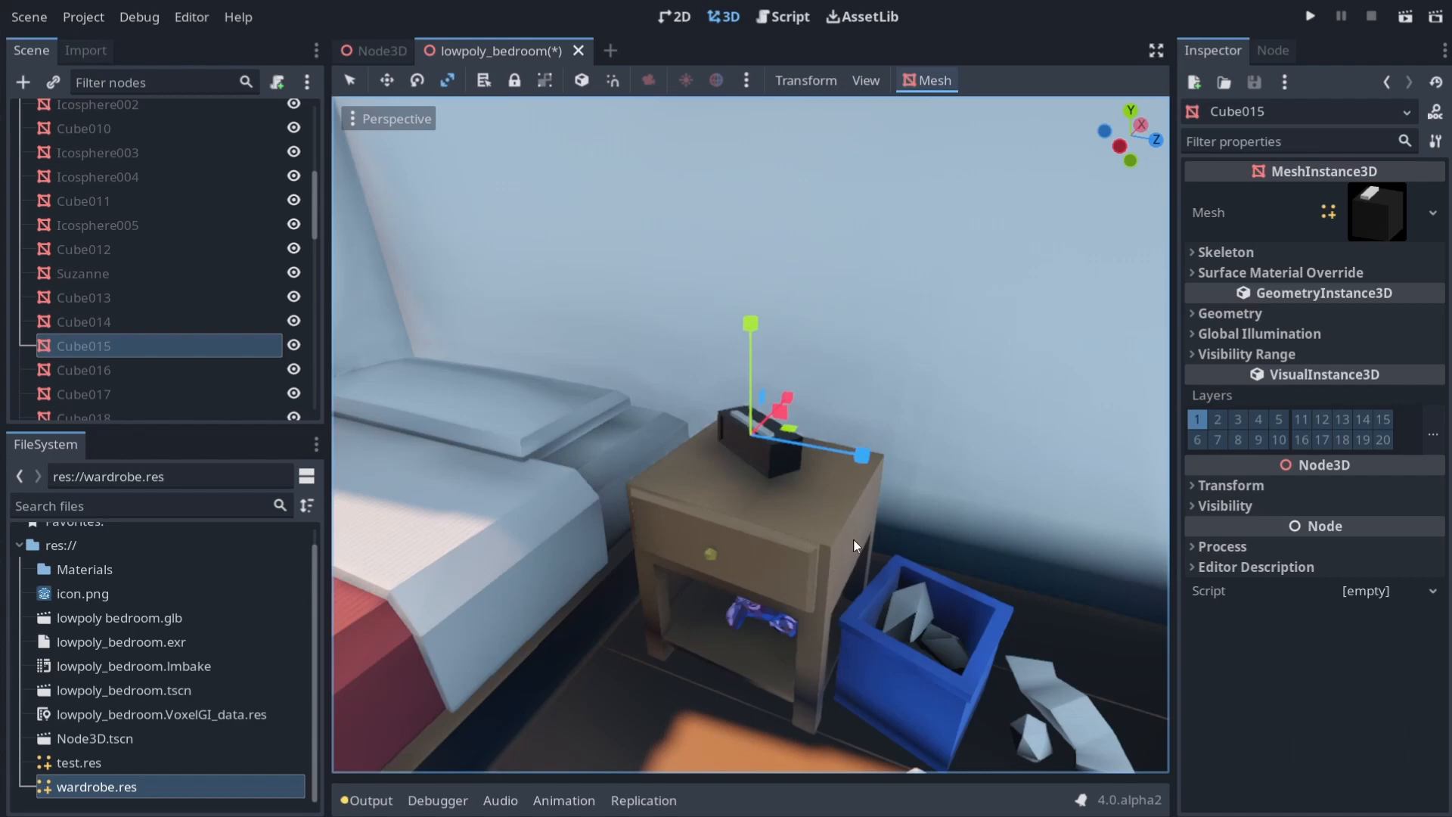
Translate the box with Z excluded, switch to the horizontal XZ plane, and place it on the nightstand
key("g")
key("shift+z")
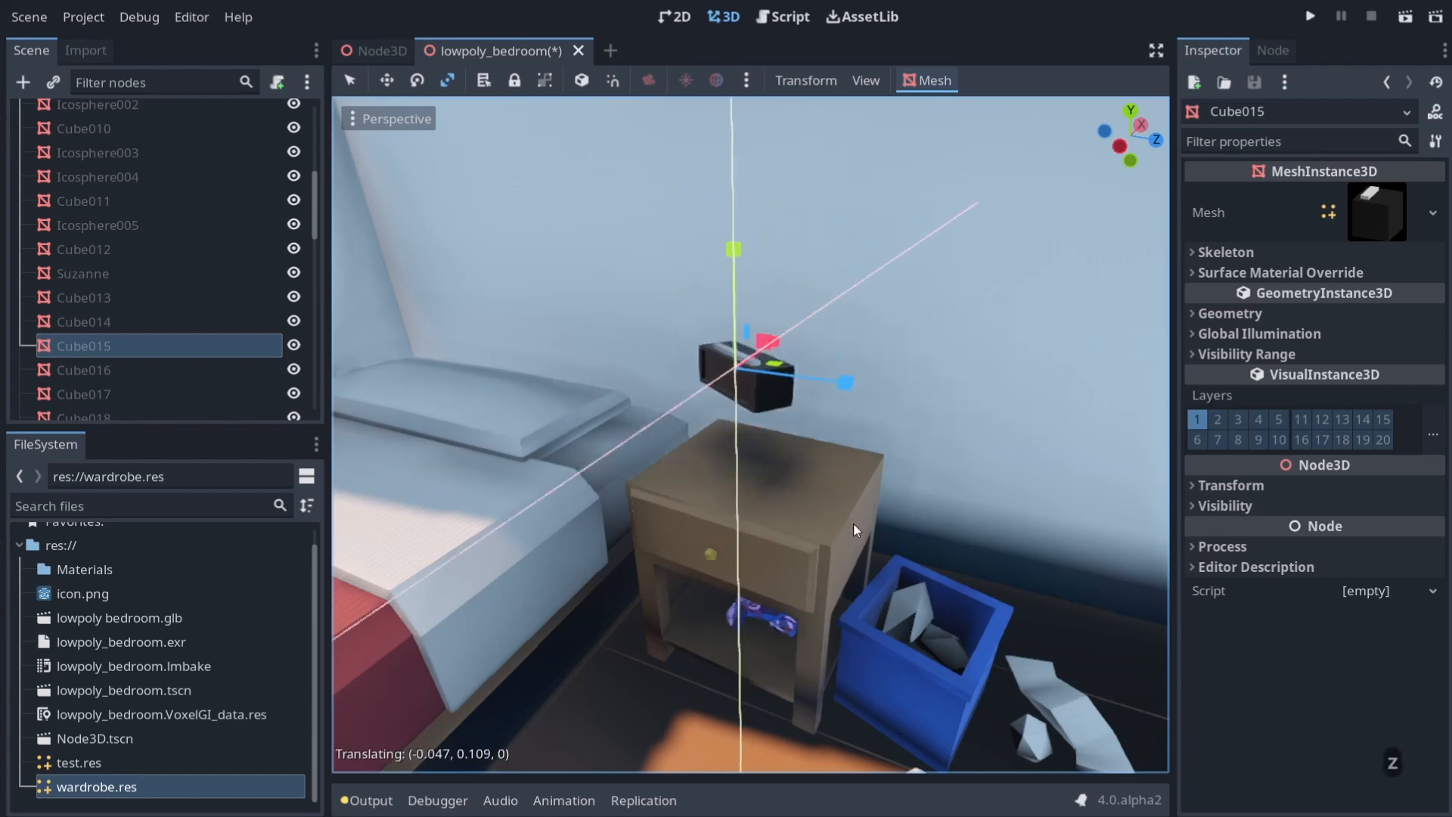
key("shift+y")
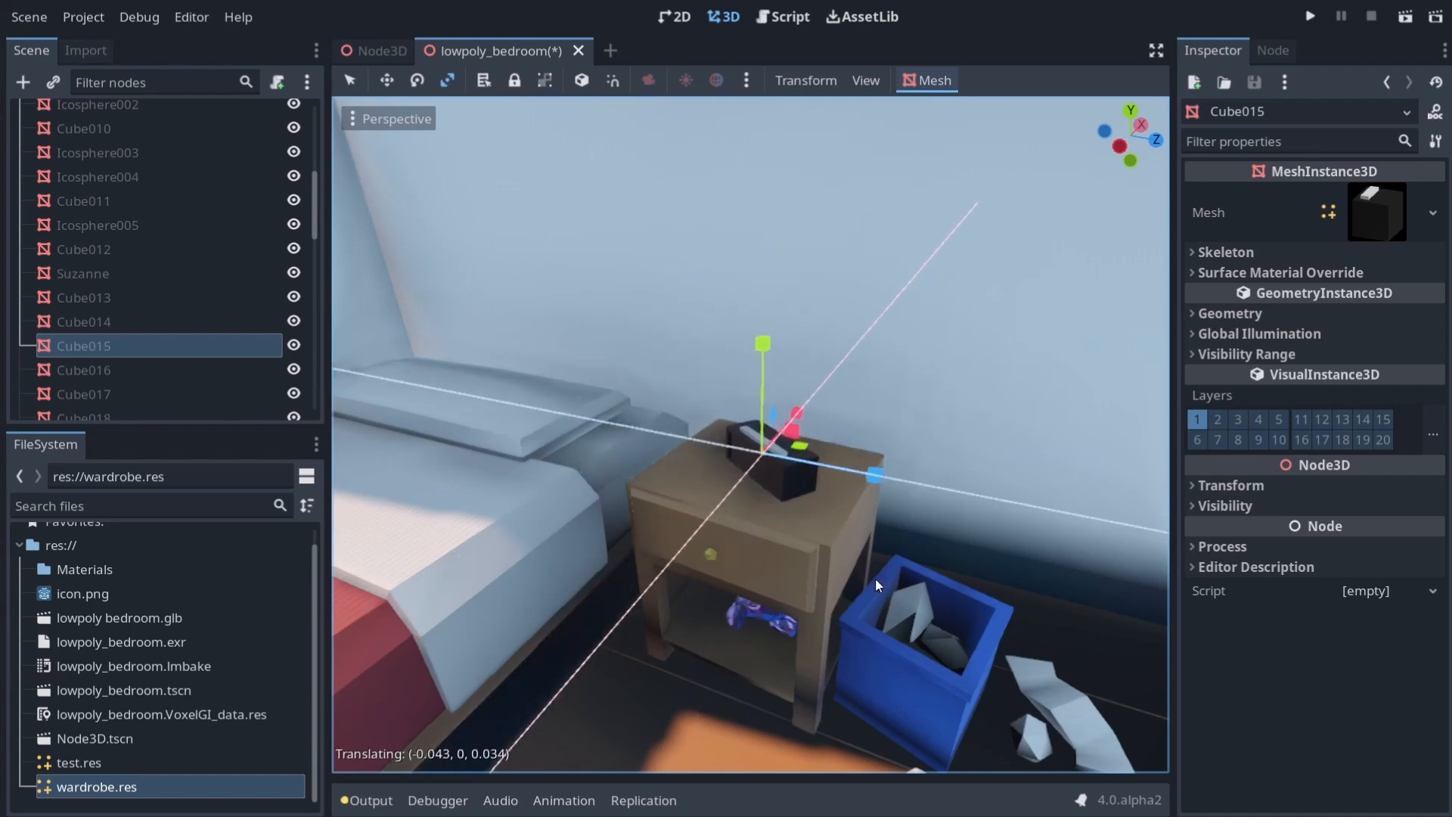
left_click(817, 574)
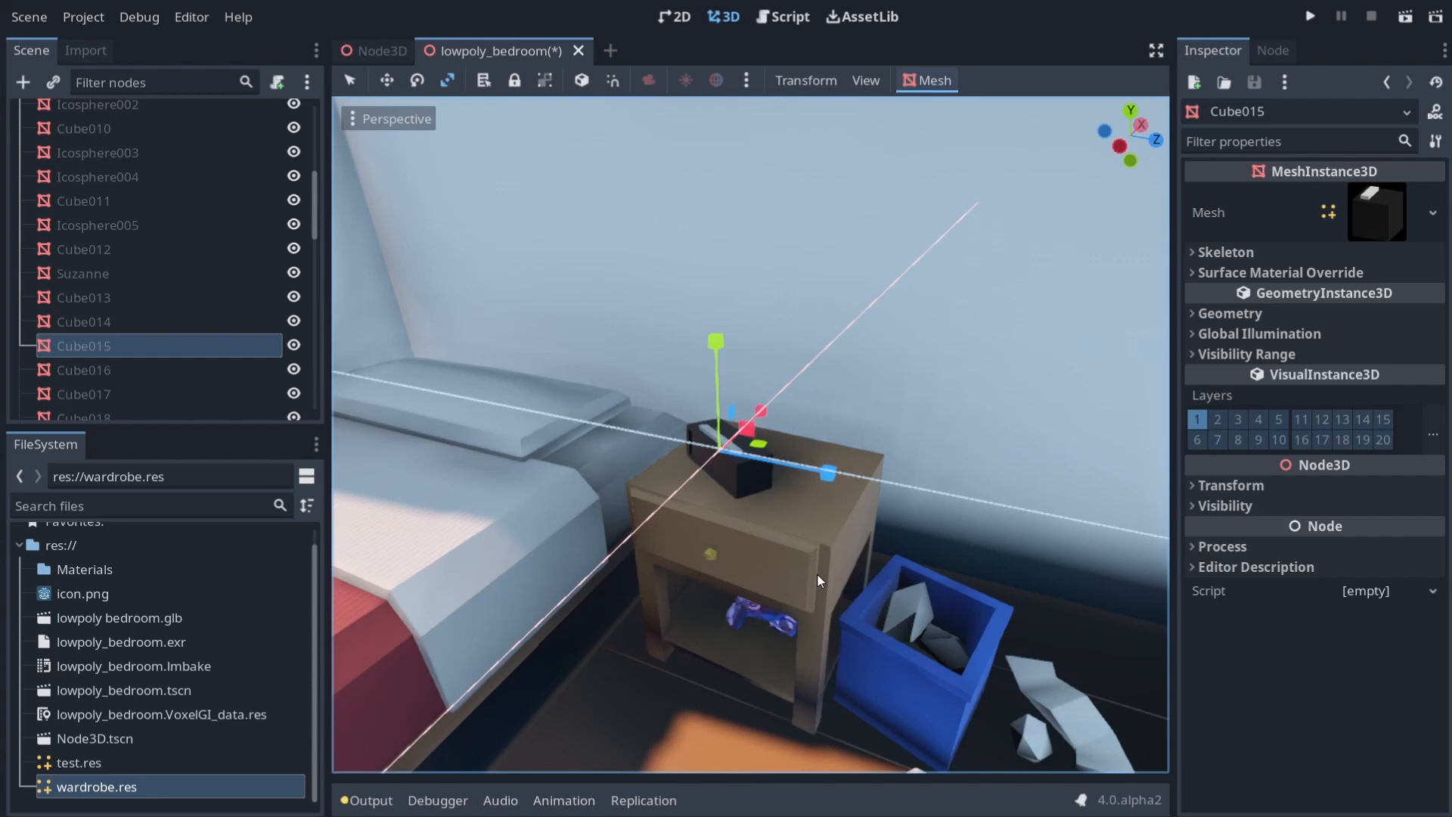
key("g")
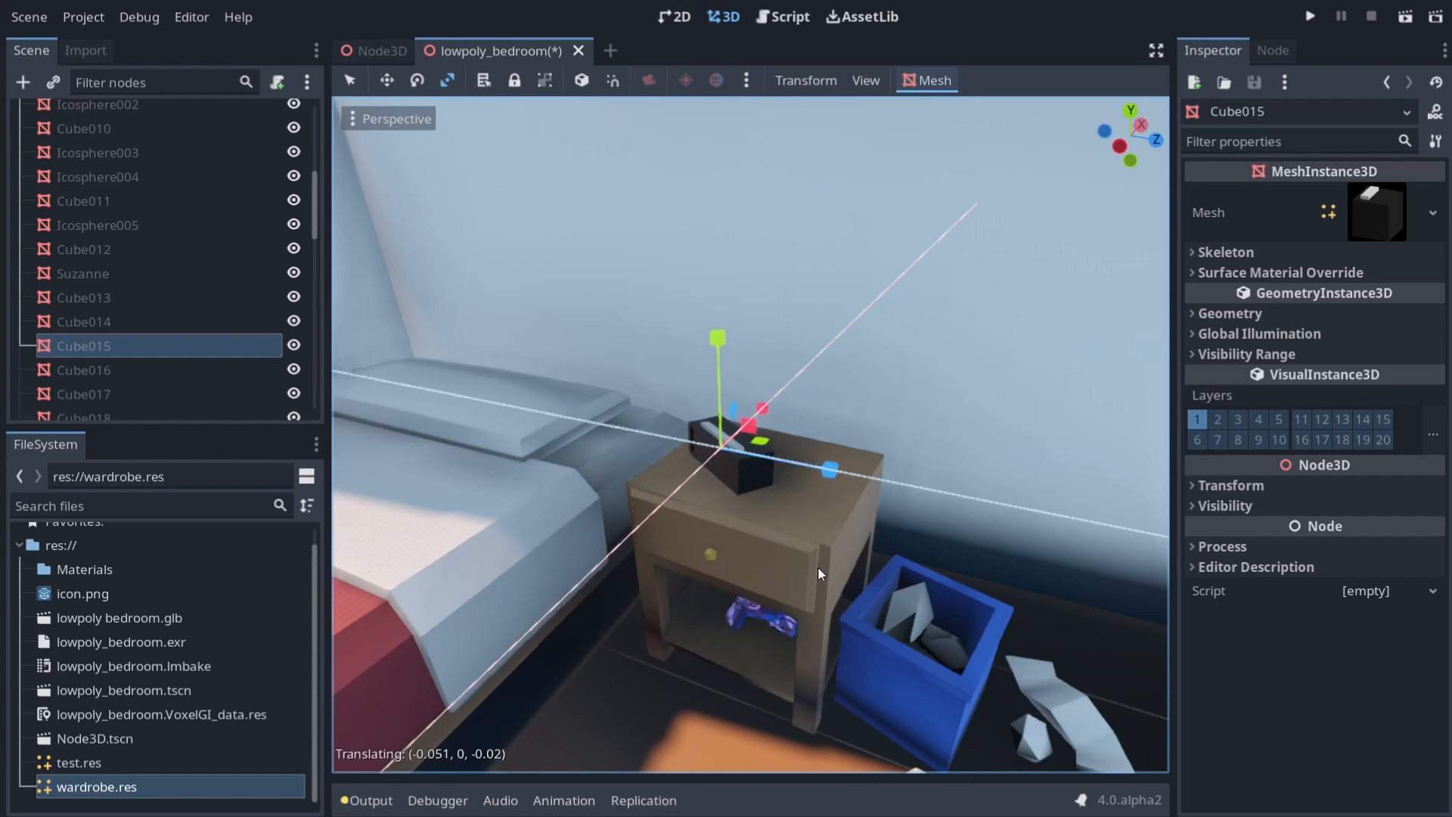
left_click(818, 568)
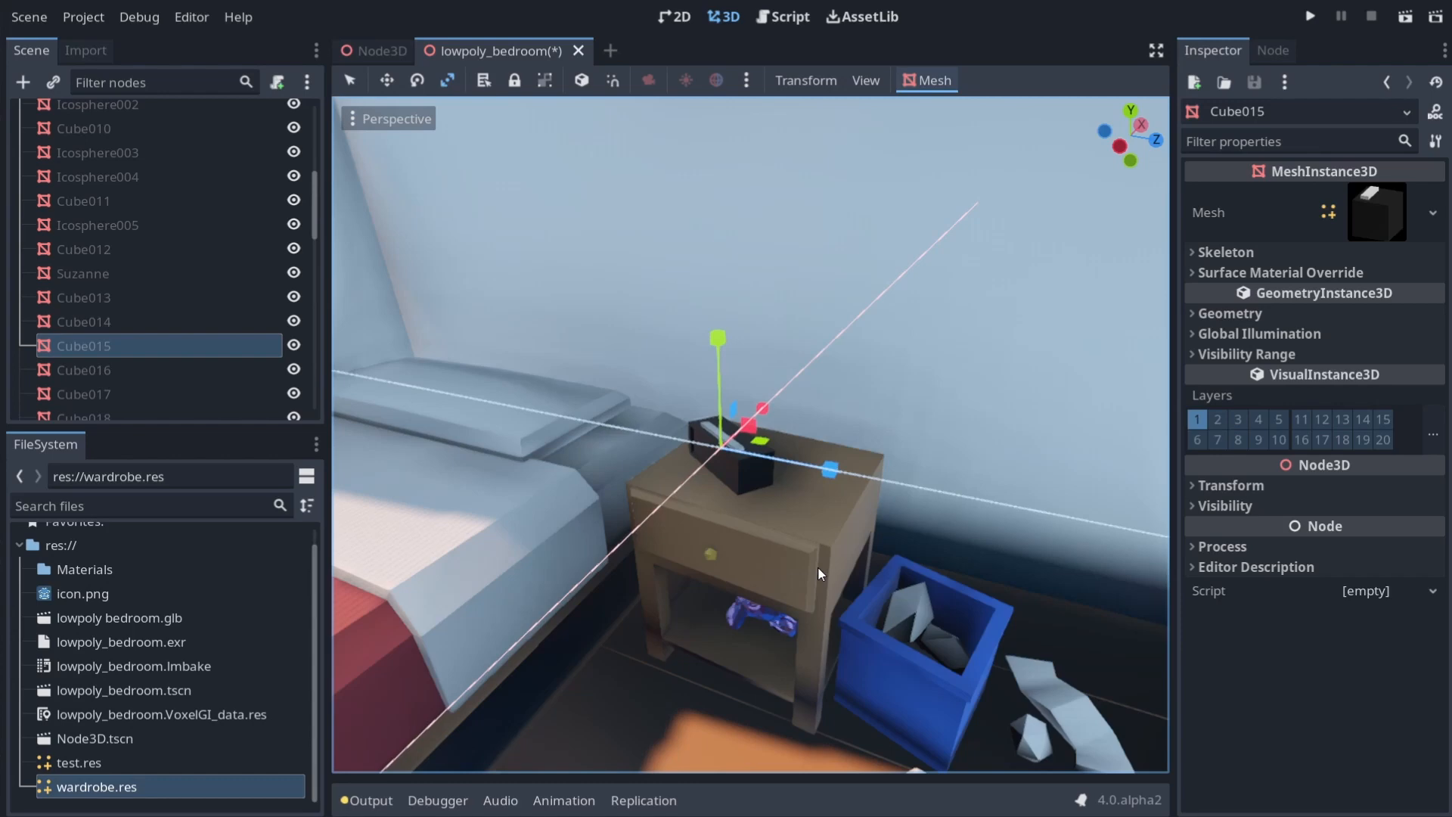
left_click(819, 568)
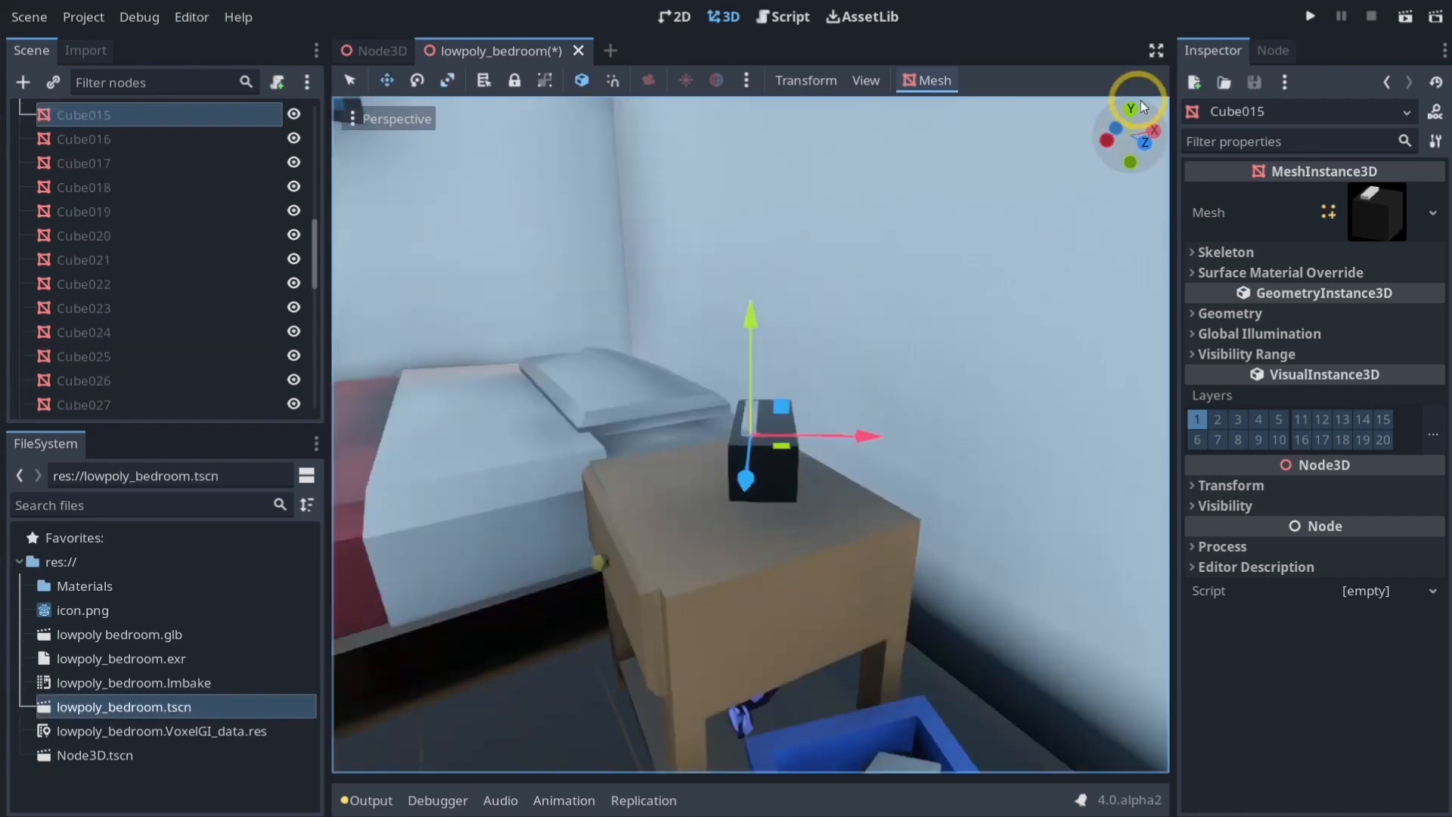
Rotate the black box freely and constrained to the Y and Z axes, and start scaling it
left_click_drag(1141, 101, 519, 633)
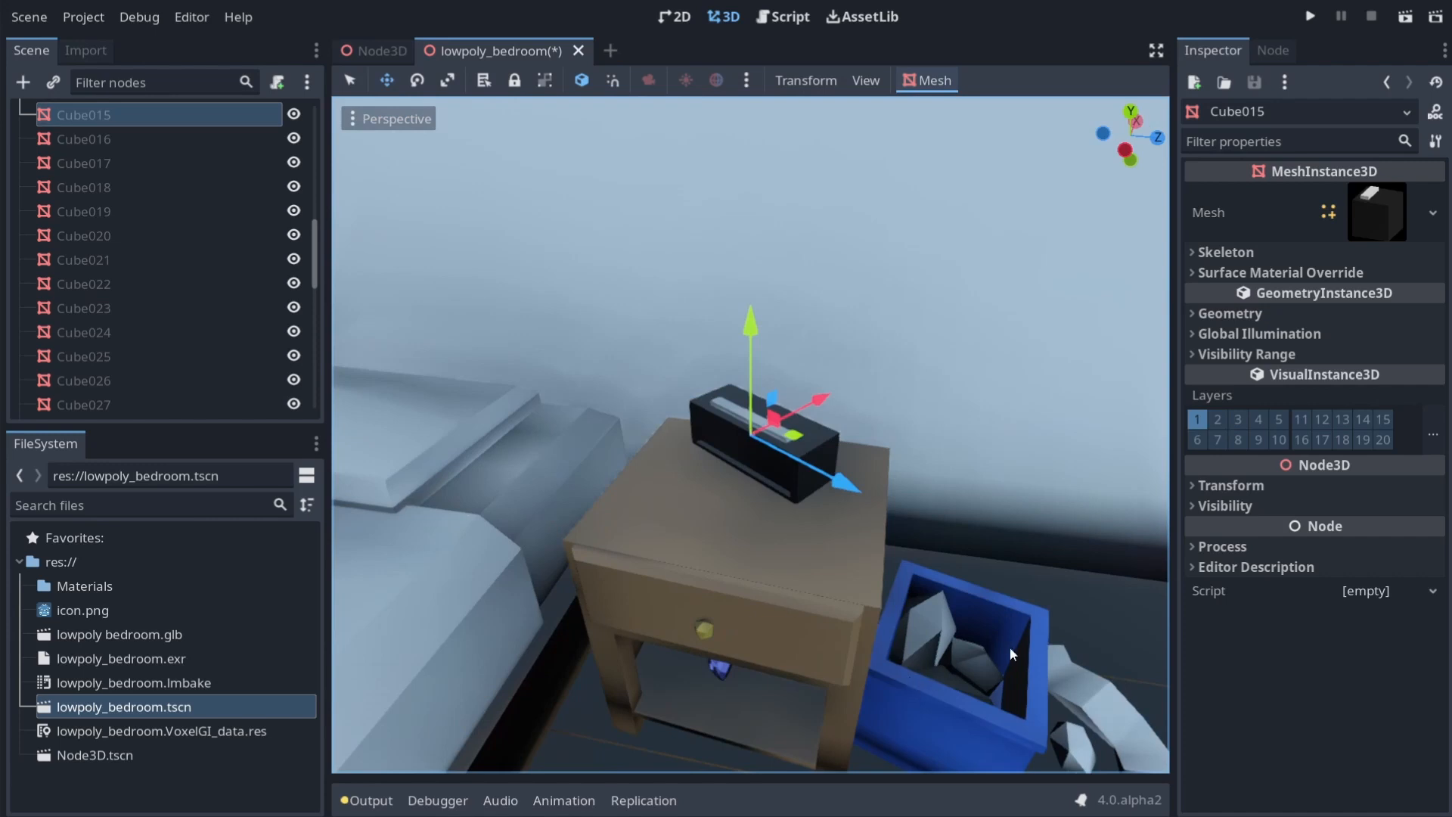
key("r")
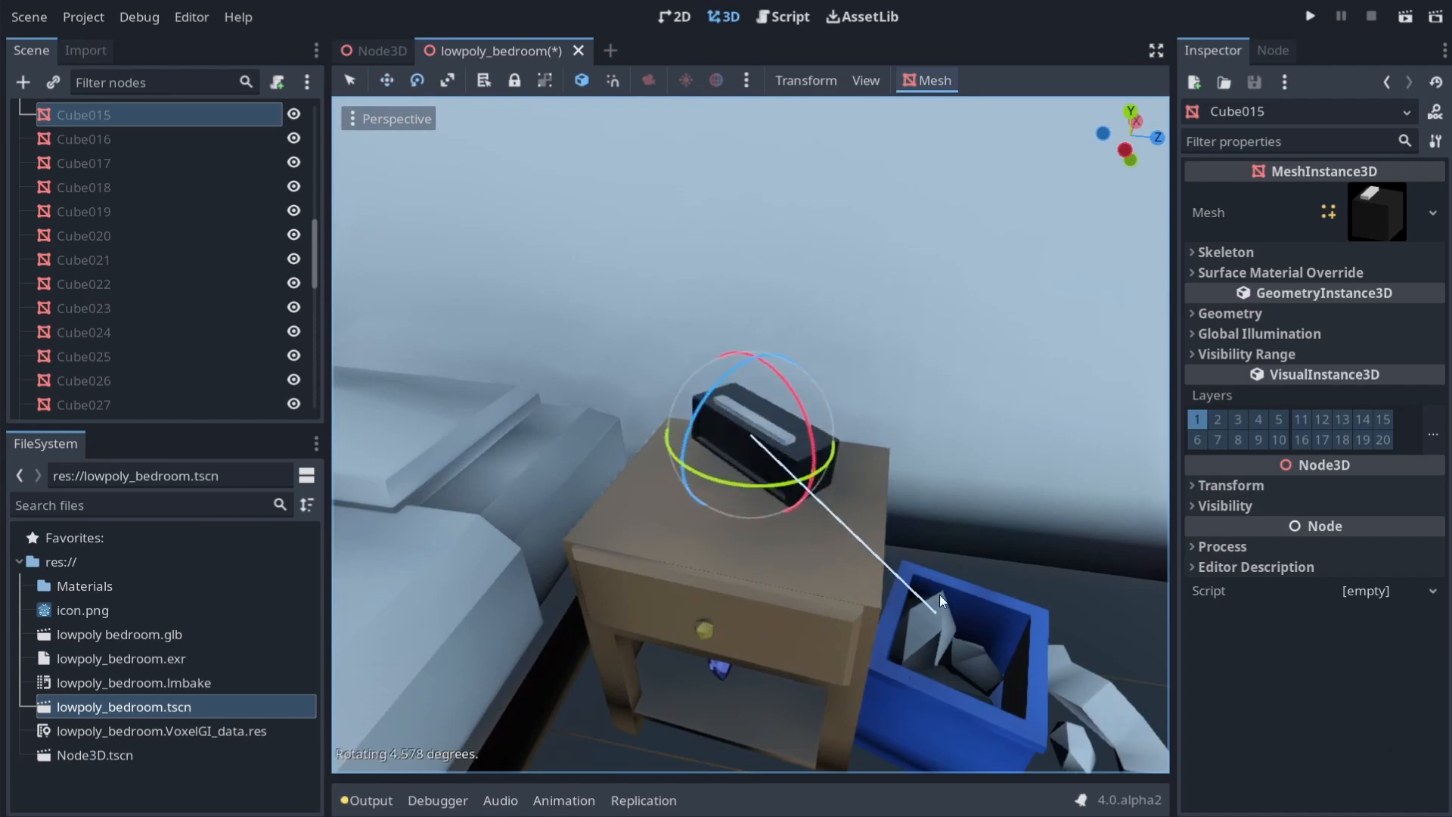
left_click_drag(939, 594, 971, 640)
key("y")
key("z")
key("s")
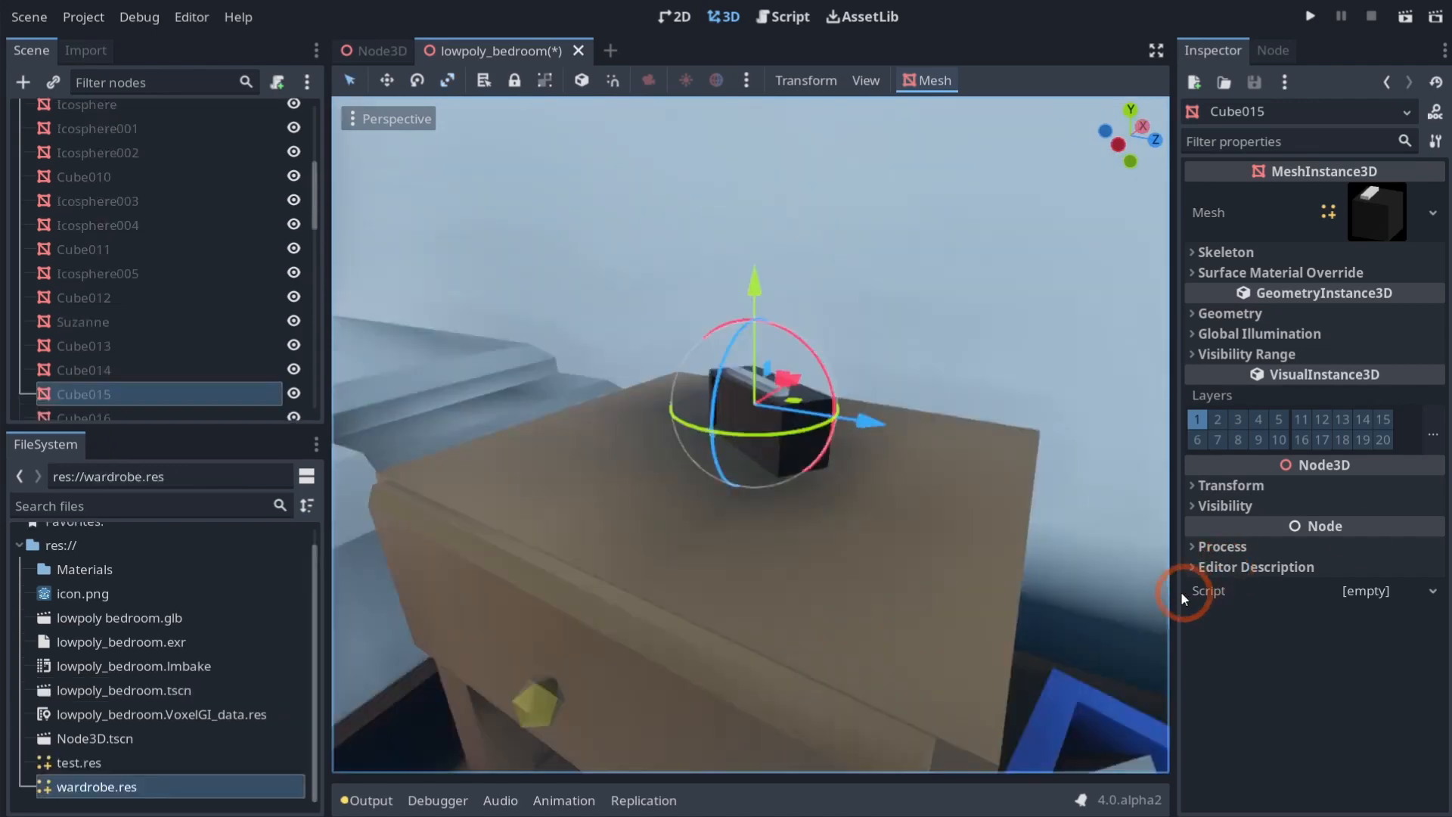
scroll(1101, 591, "down", 3)
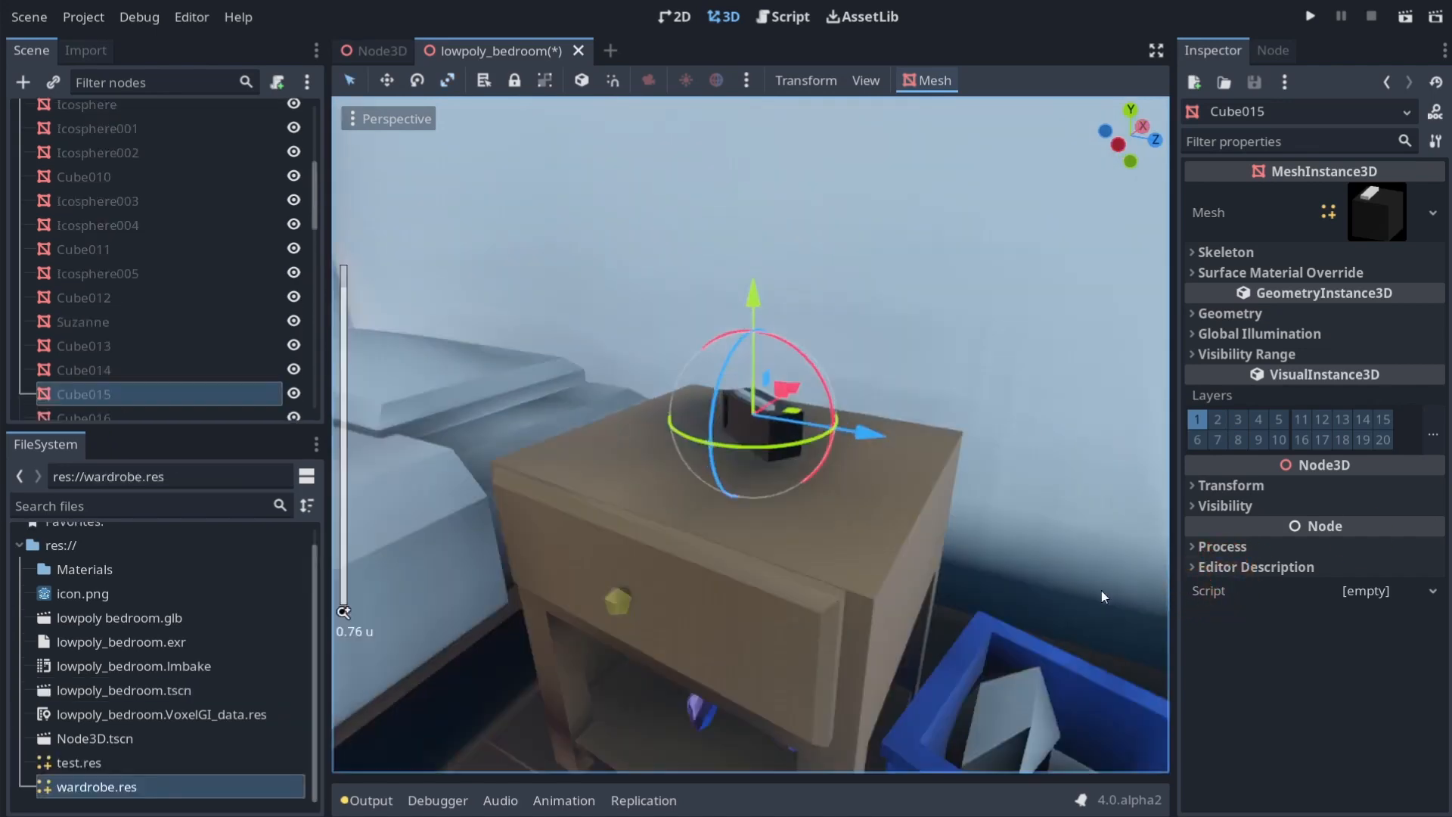
scroll(882, 511, "down", 6)
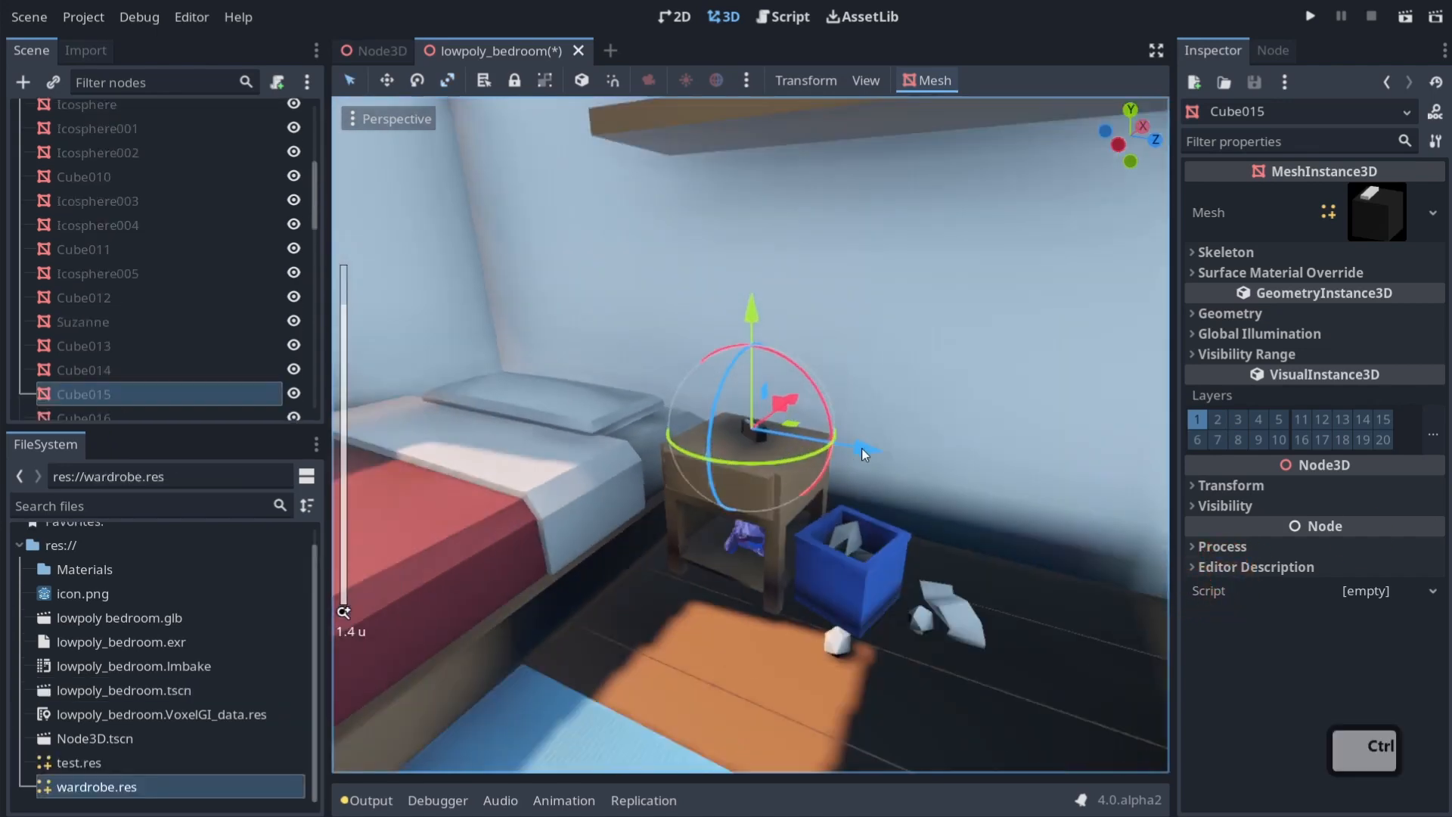
Try moving the black box along the Z axis with snapping, and undo the move
left_click_drag(860, 447, 786, 443, "ctrl")
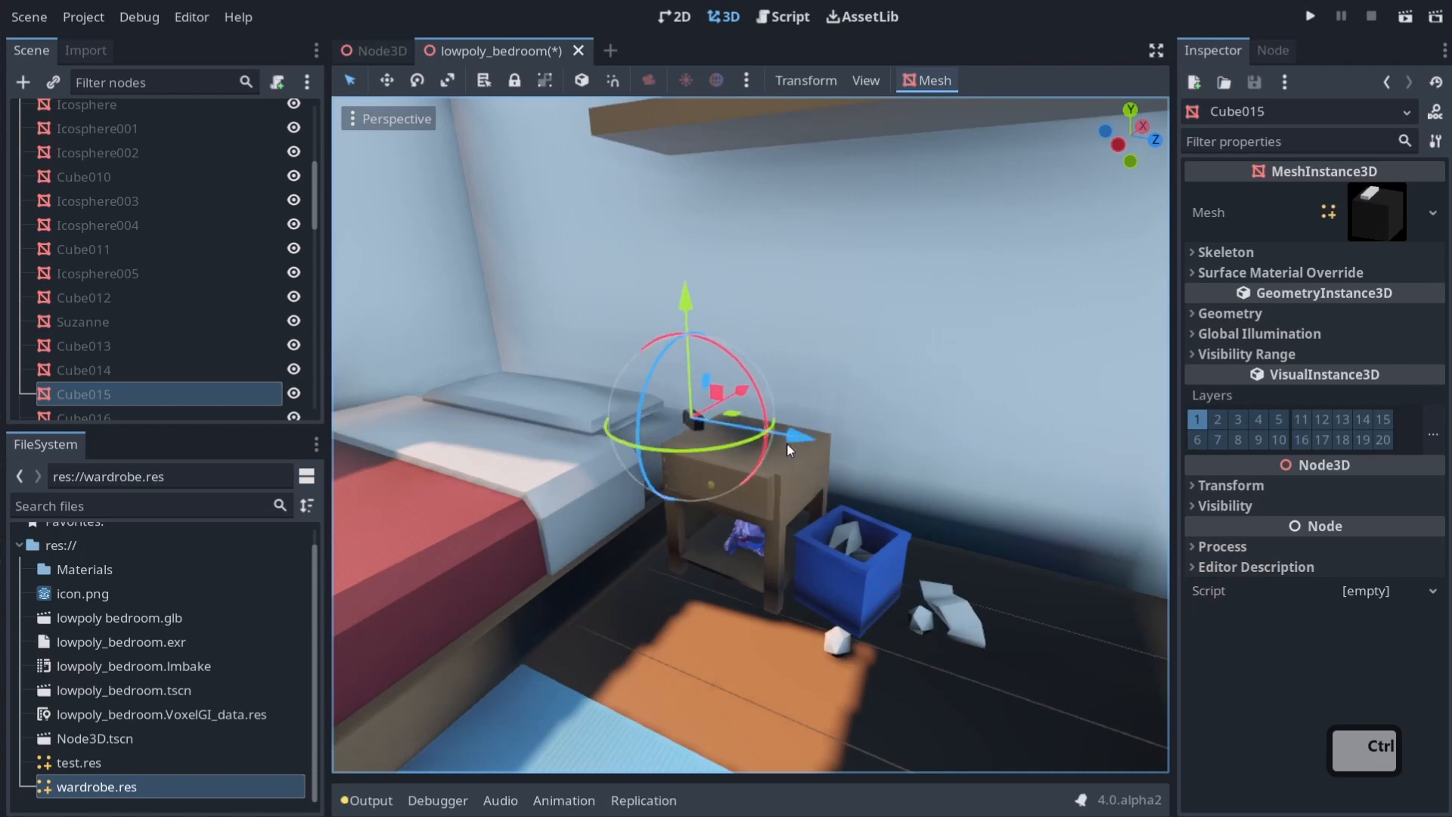
key("ctrl+z")
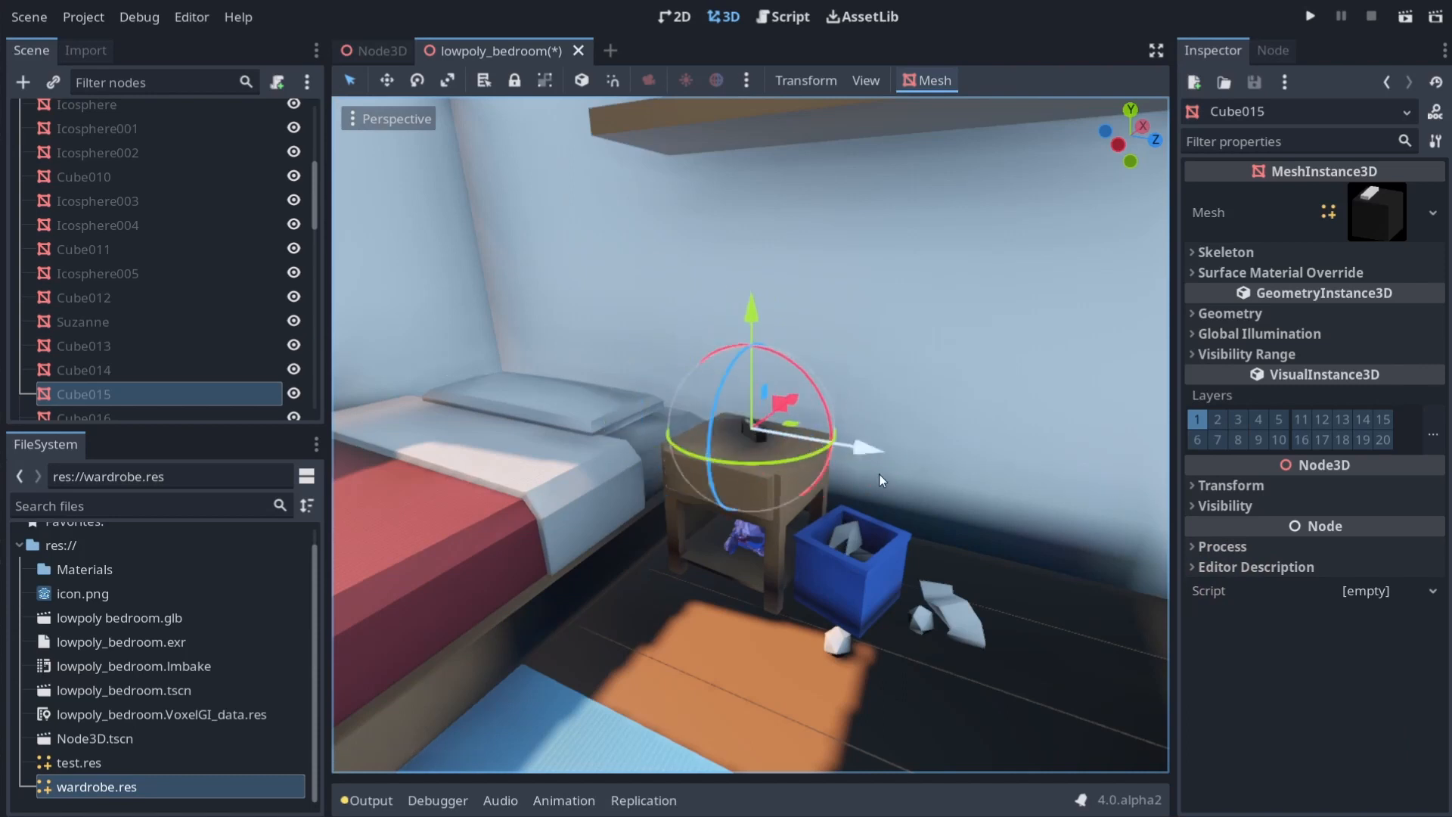
Try moving the black box in snapped increments, switching the constraint between the X and Y axes
left_click_drag(879, 473, 800, 683, "ctrl")
key("y")
key("x")
key("y")
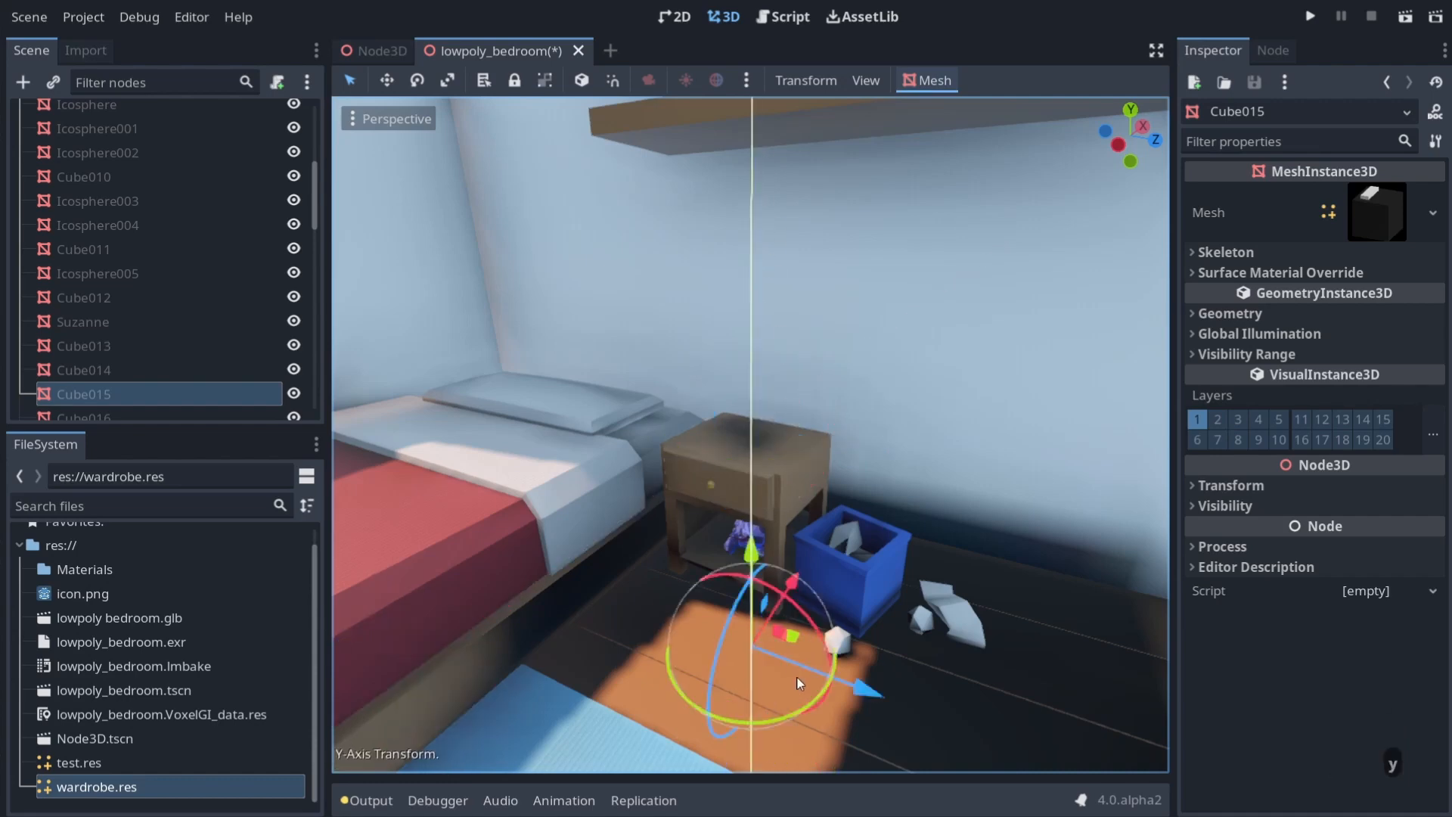
Try moving the black box back and forth along the Z axis in snapped increments
key("z")
left_click_drag(799, 683, 1224, 724, "ctrl")
left_click_drag(812, 593, 506, 501, "ctrl")
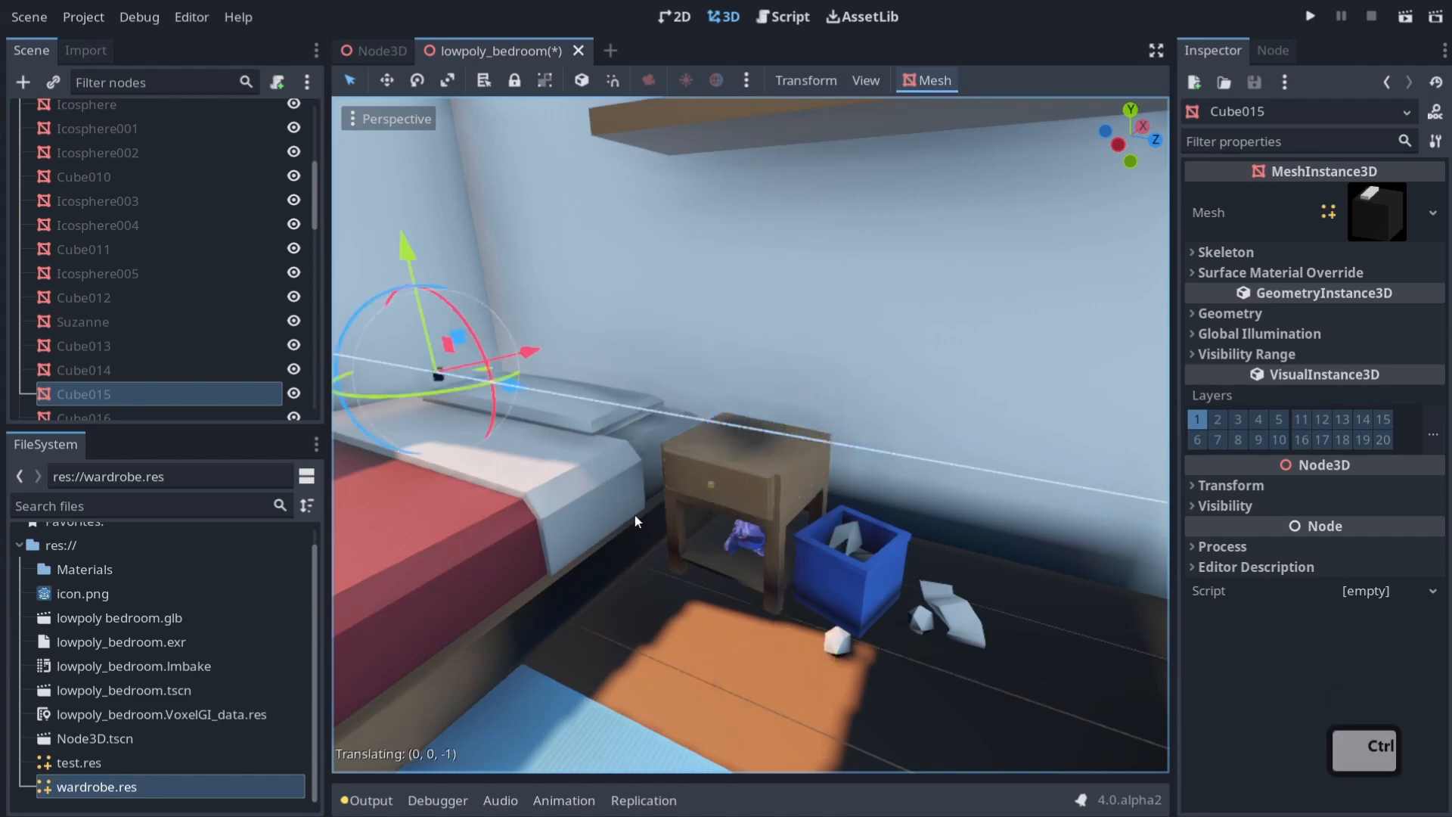
left_click_drag(635, 517, 939, 555, "ctrl")
left_click_drag(803, 509, 853, 551, "ctrl")
Translate the black box freely from several viewing angles until it rests on top of the nightstand
scroll(806, 551, "up", 3)
scroll(807, 558, "up", 5)
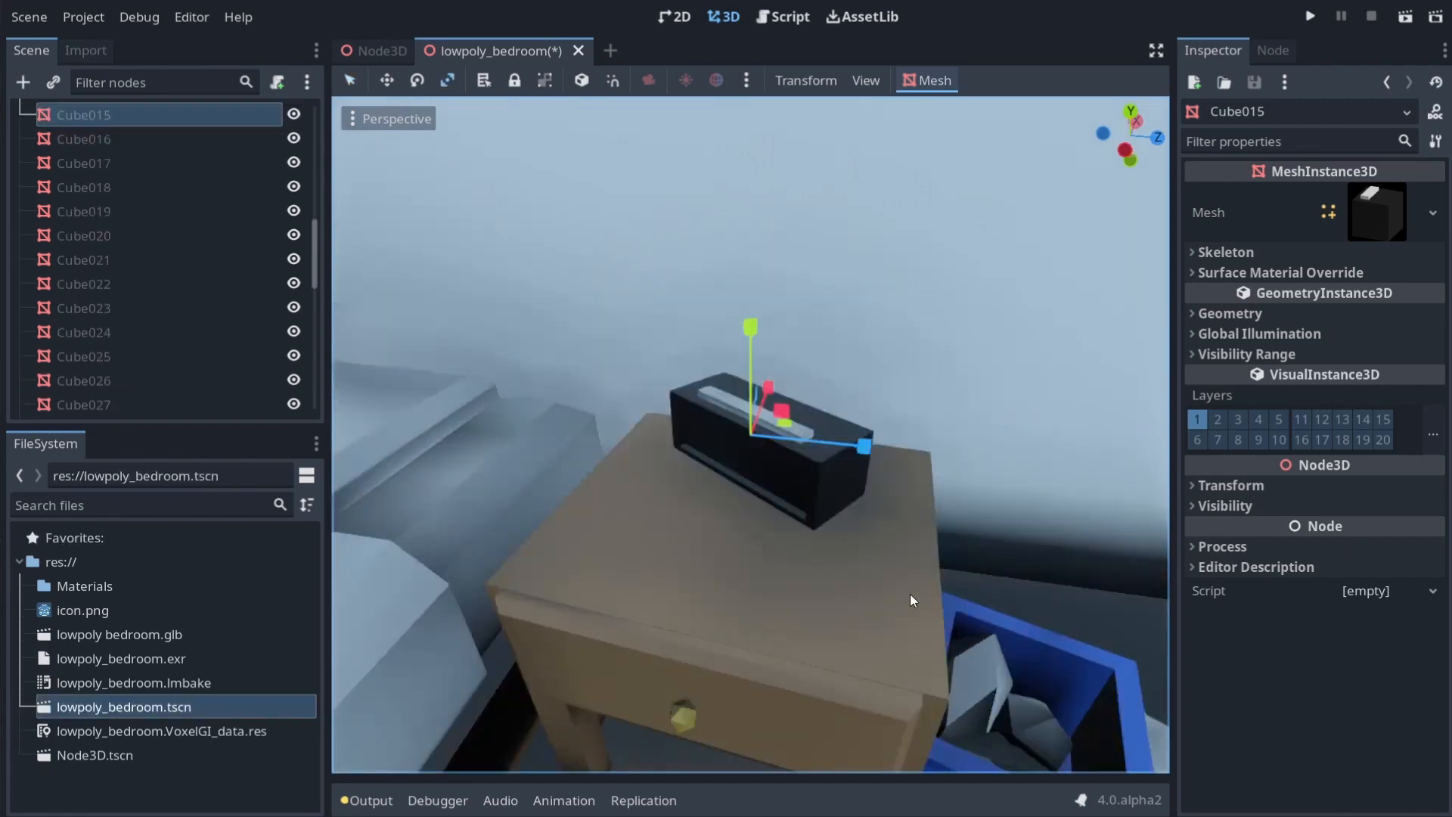
key("w")
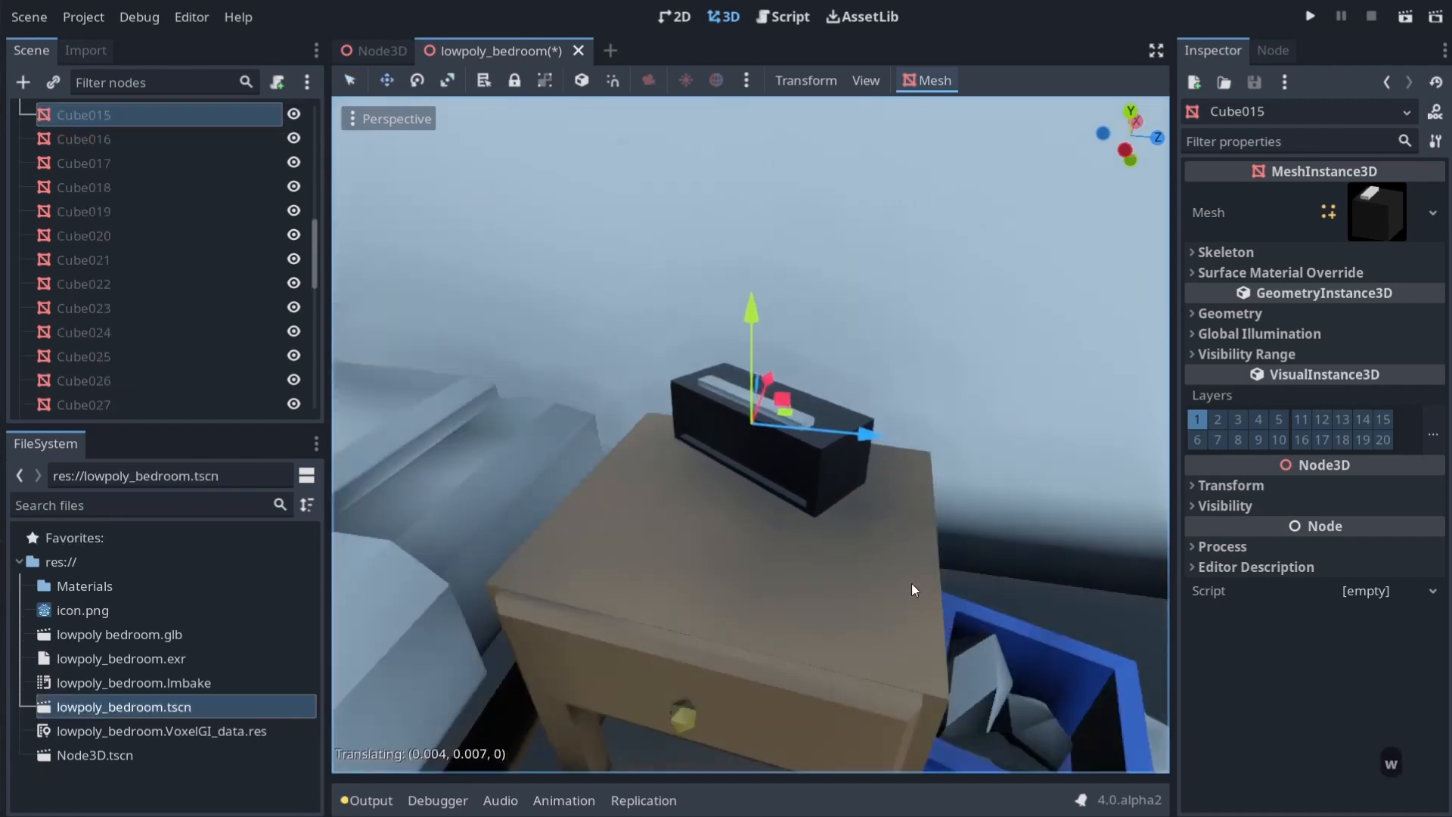
left_click(899, 597)
middle_click_drag(898, 597, 763, 559)
key("w")
left_click(950, 570)
middle_click_drag(950, 570, 1100, 519)
key("w")
left_click(838, 544)
Try scaling the black box and cancel it, and rotate the box slightly from the front and from its side
key("r")
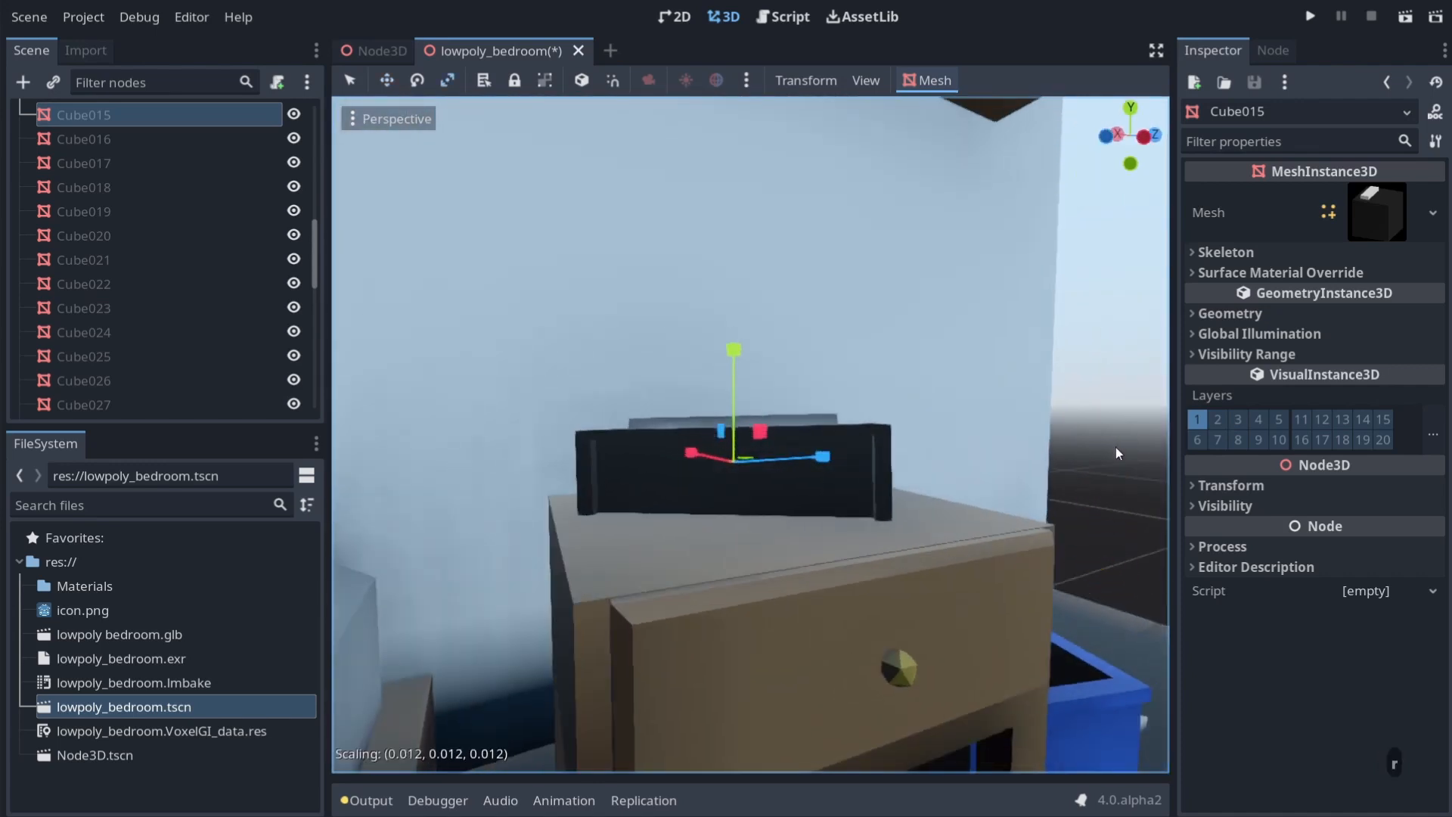
right_click(1114, 471)
key("e")
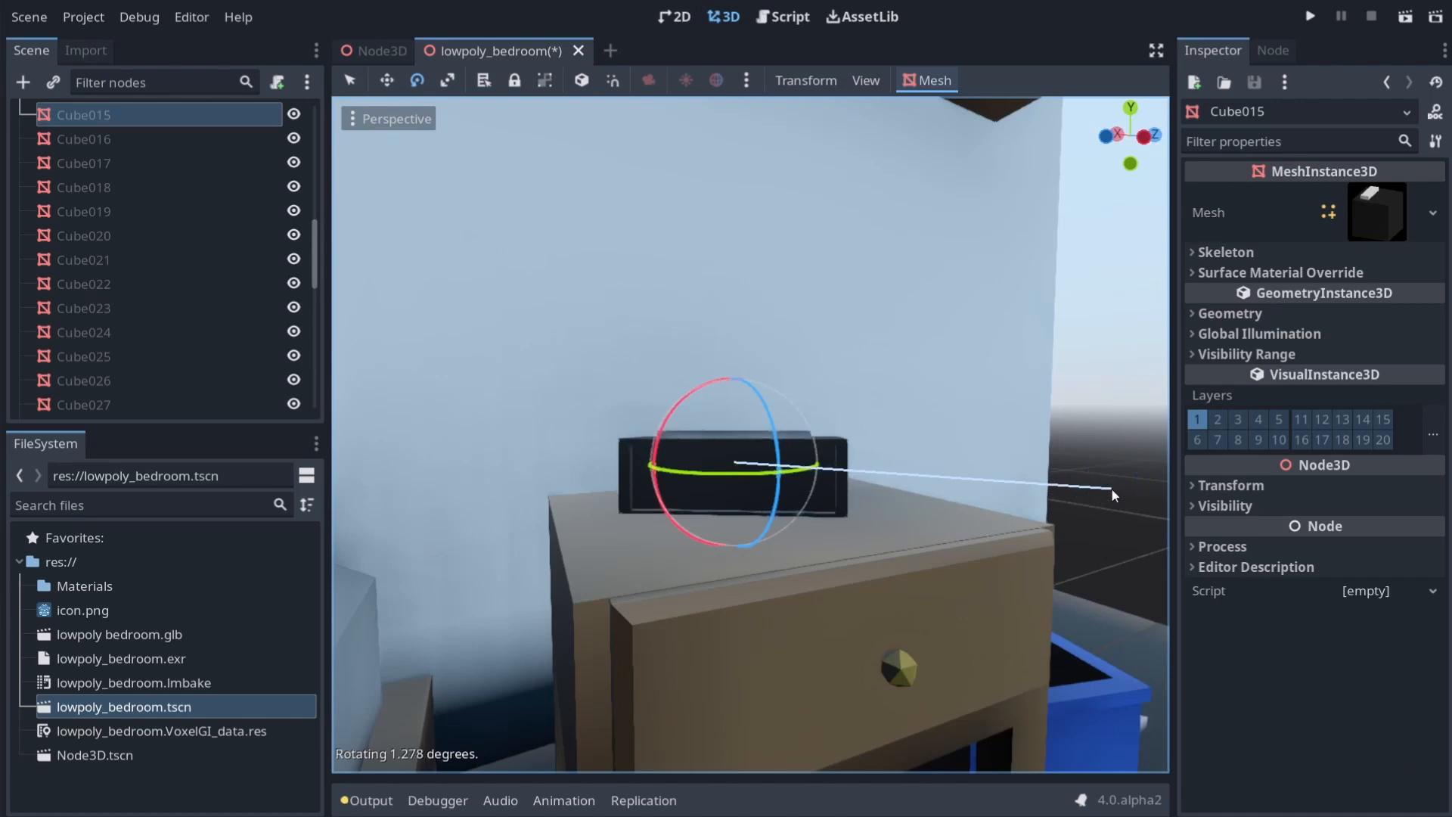
left_click(1083, 500)
middle_click_drag(1082, 501, 983, 456)
key("e")
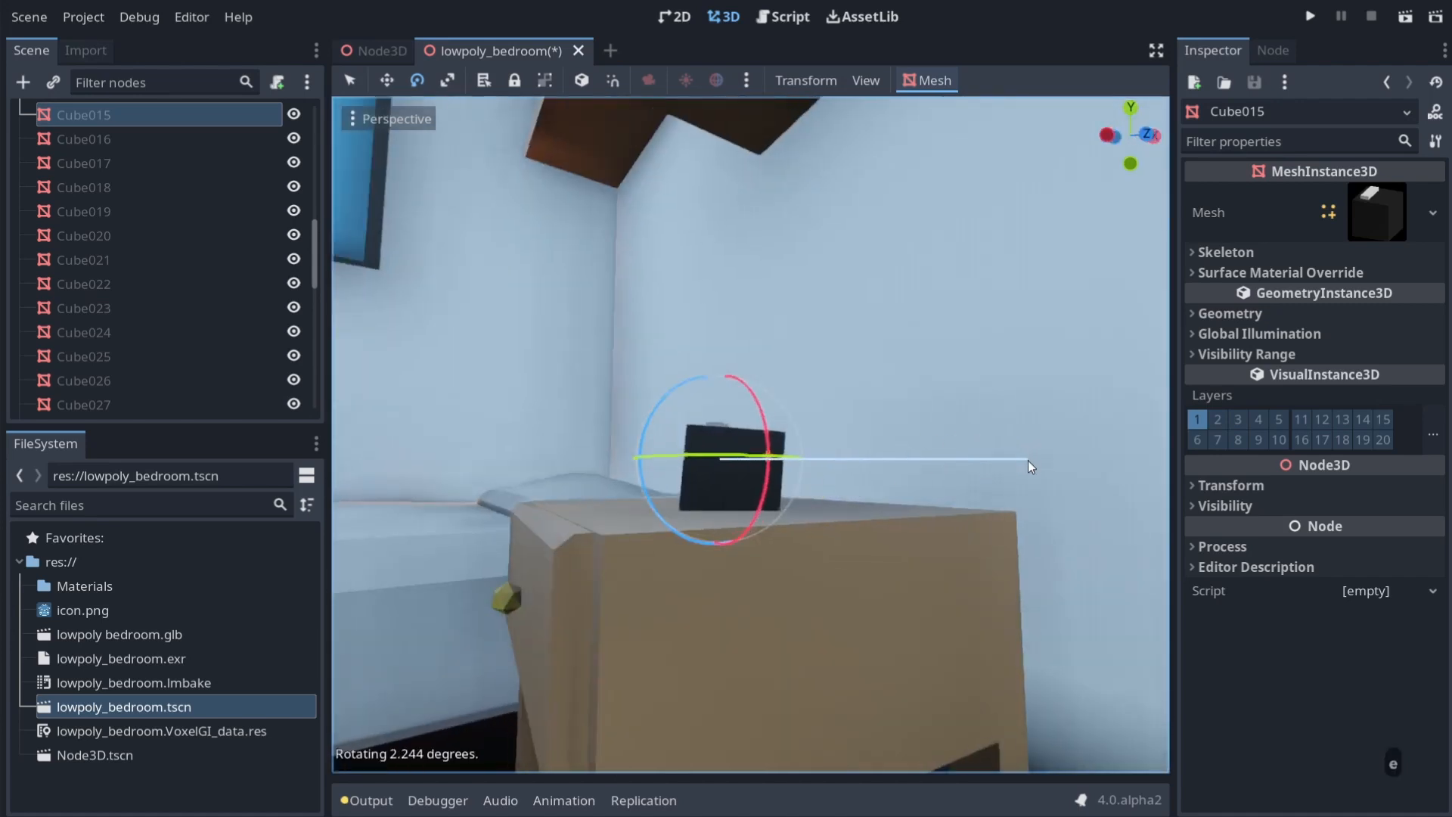
left_click(932, 500)
middle_click_drag(932, 500, 647, 587)
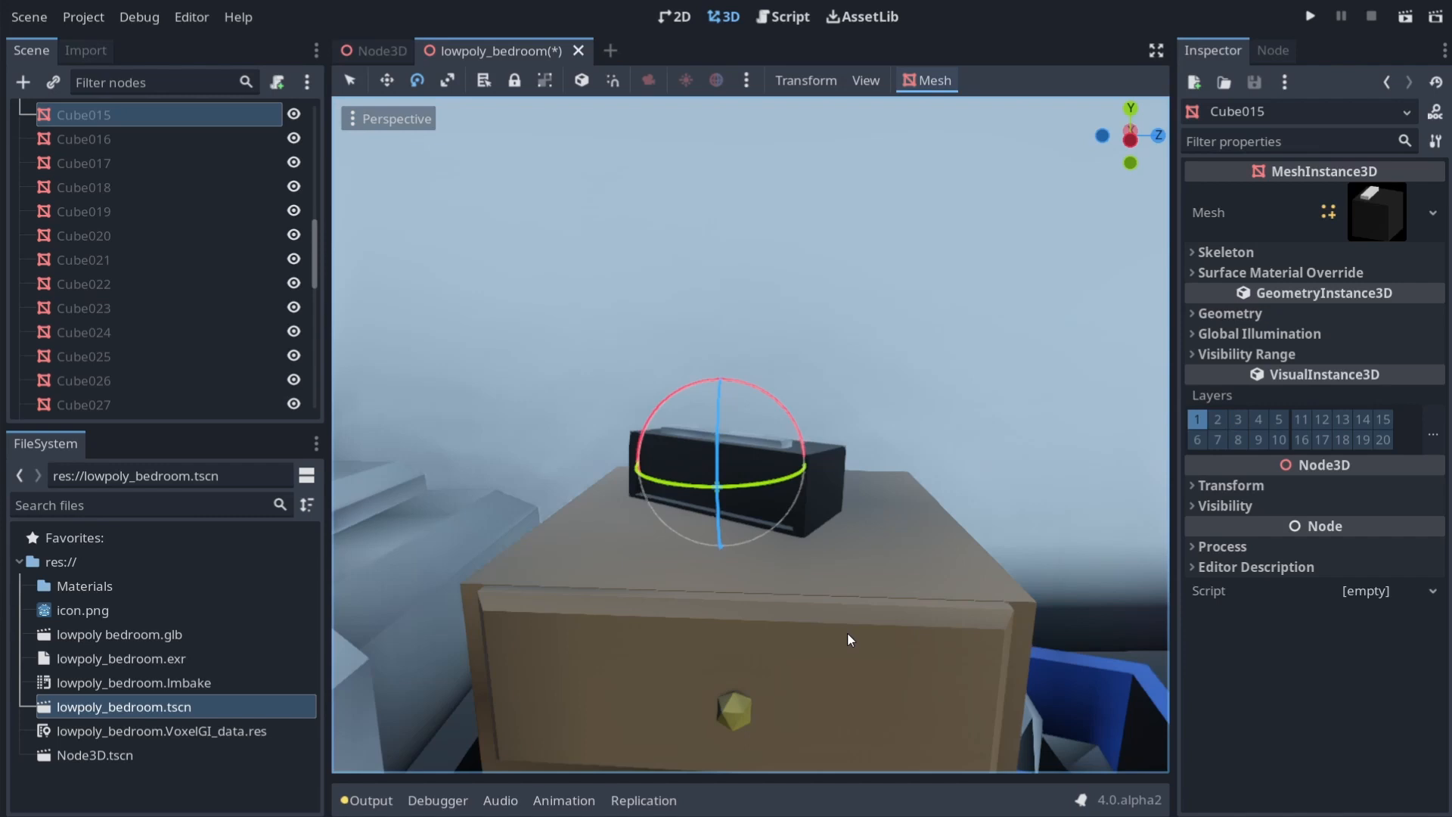
View the whole bedroom in the front, right and top orthographic views
key("KP_1")
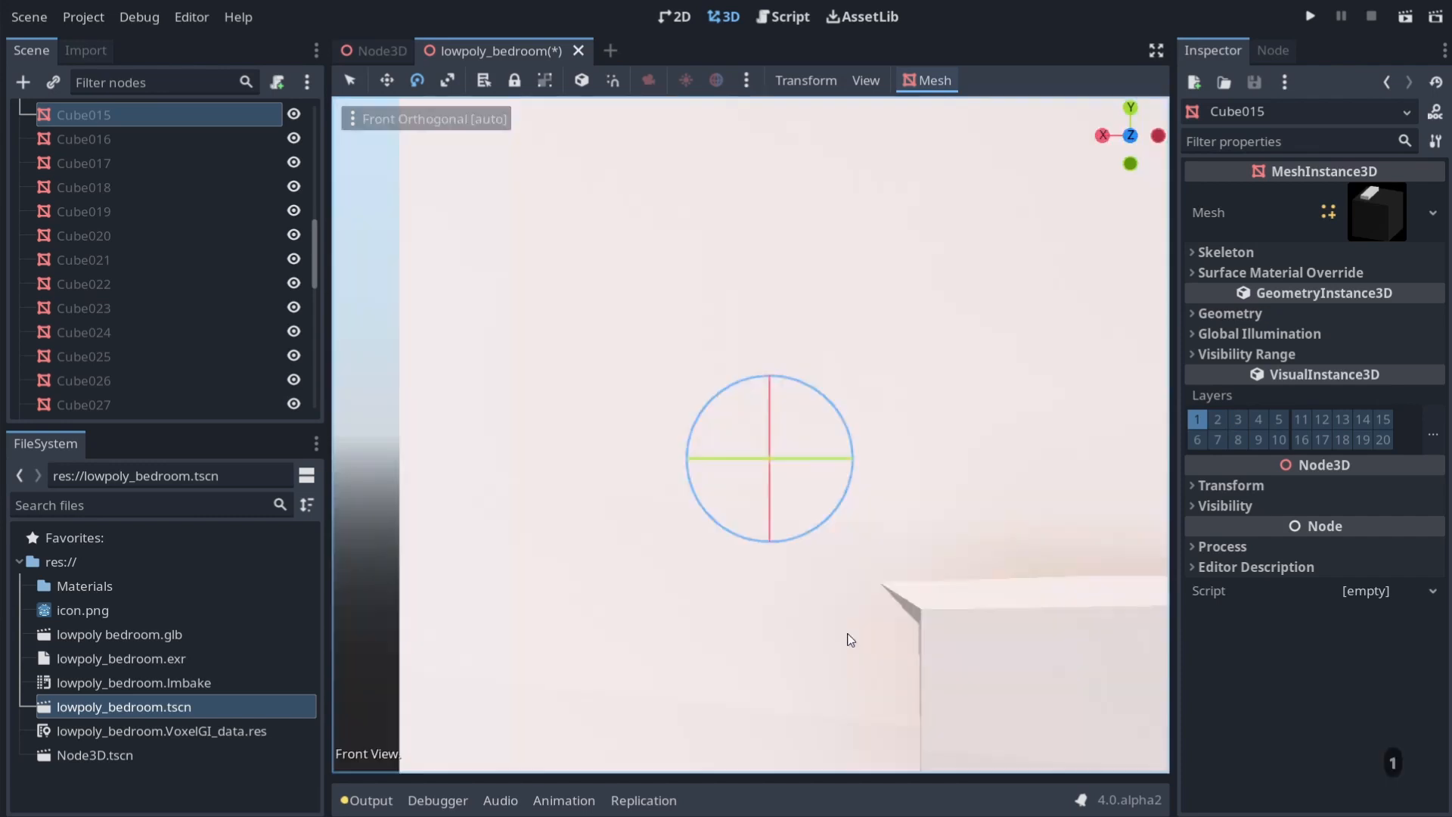
scroll(847, 635, "down", 8)
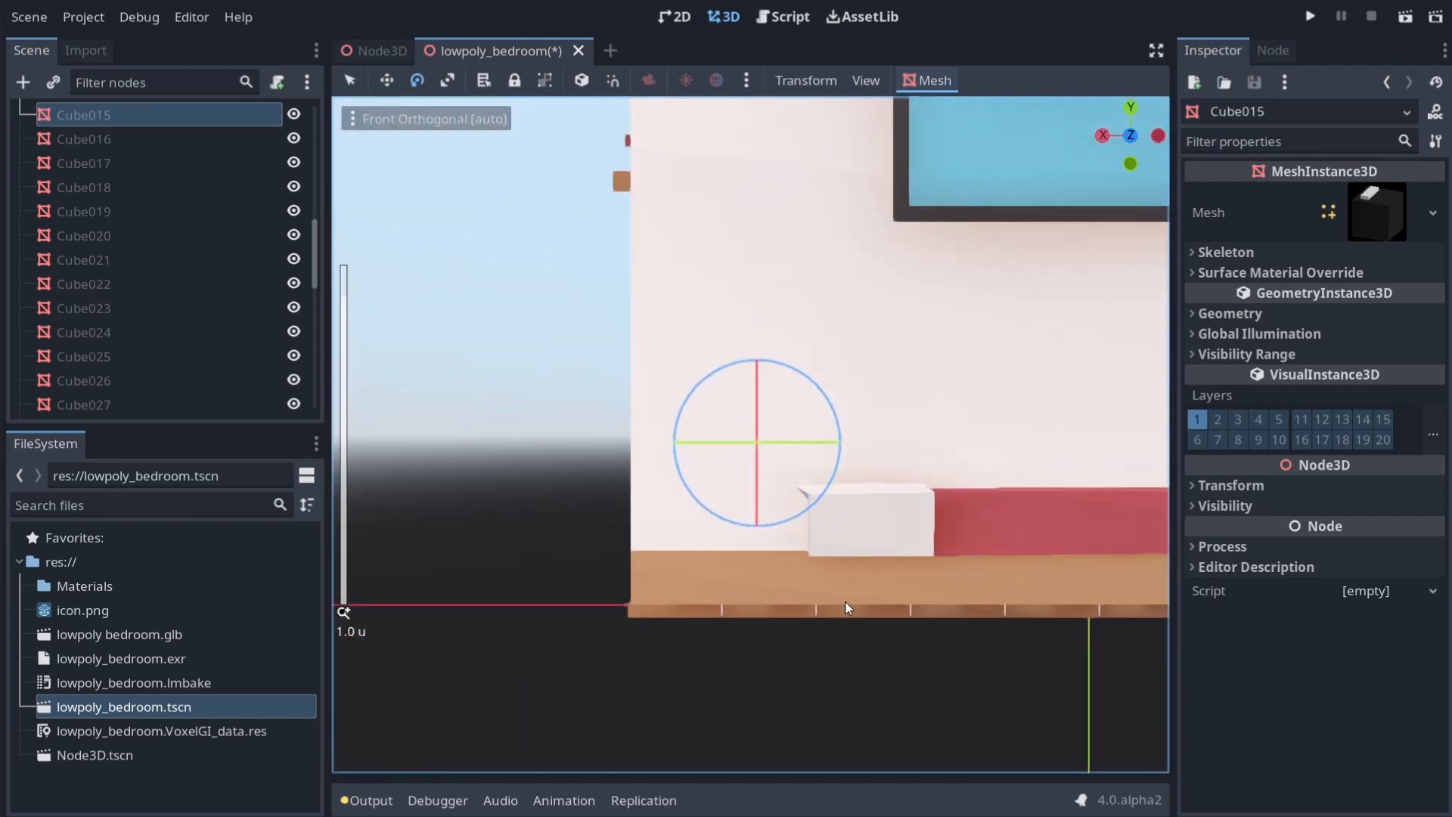
middle_click_drag(826, 534, 773, 599, "shift")
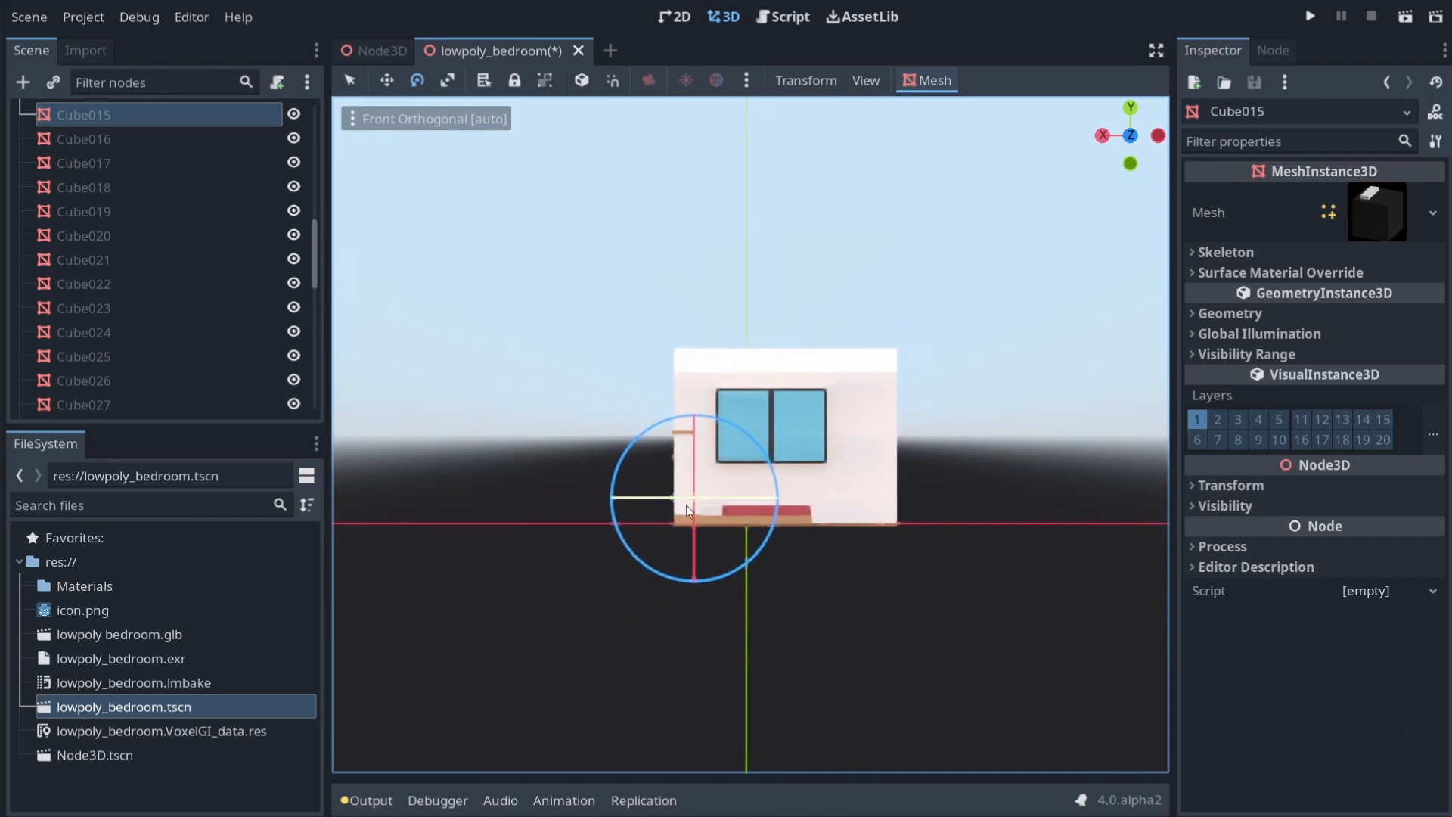
key("3")
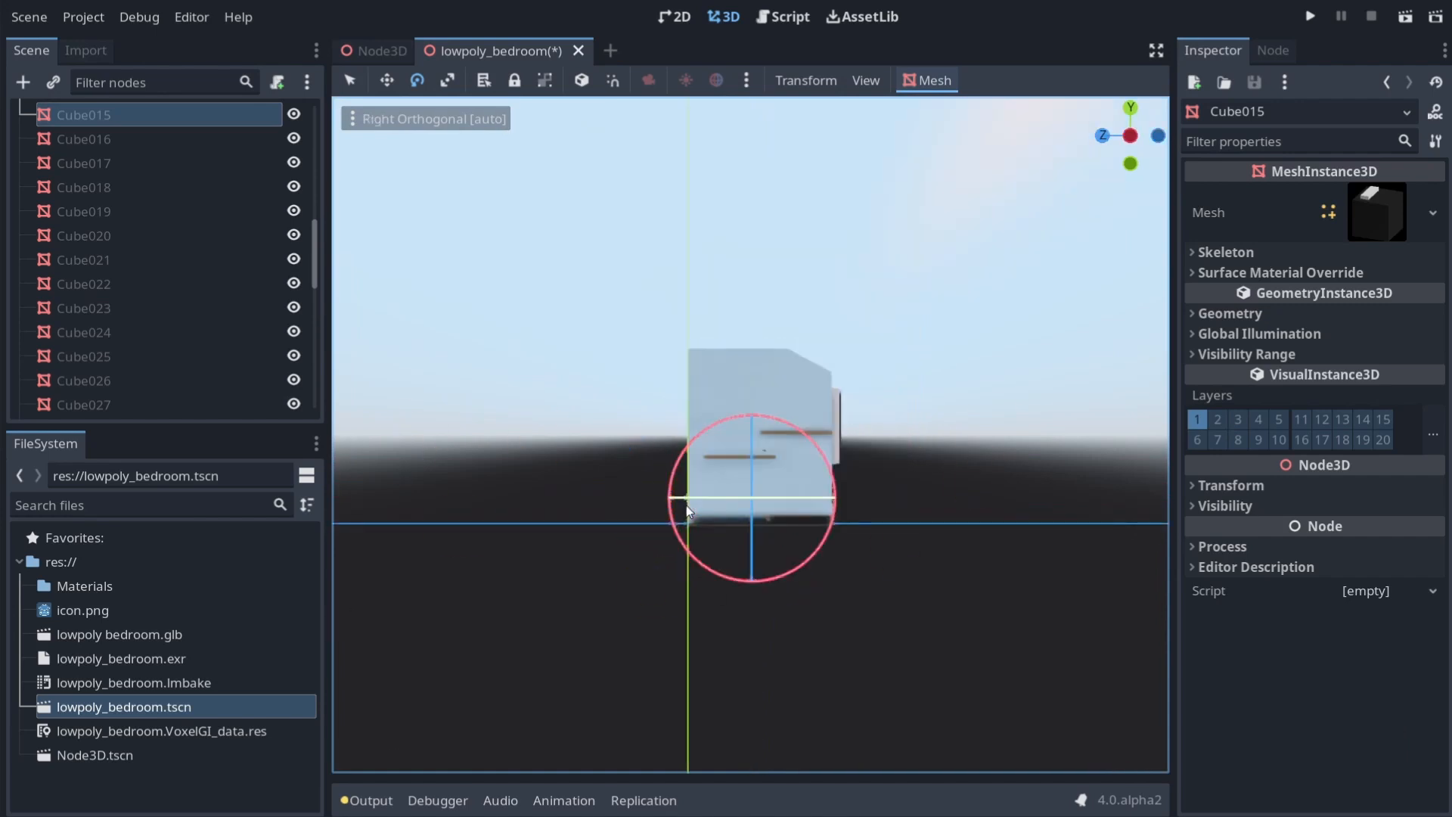
key("KP_7")
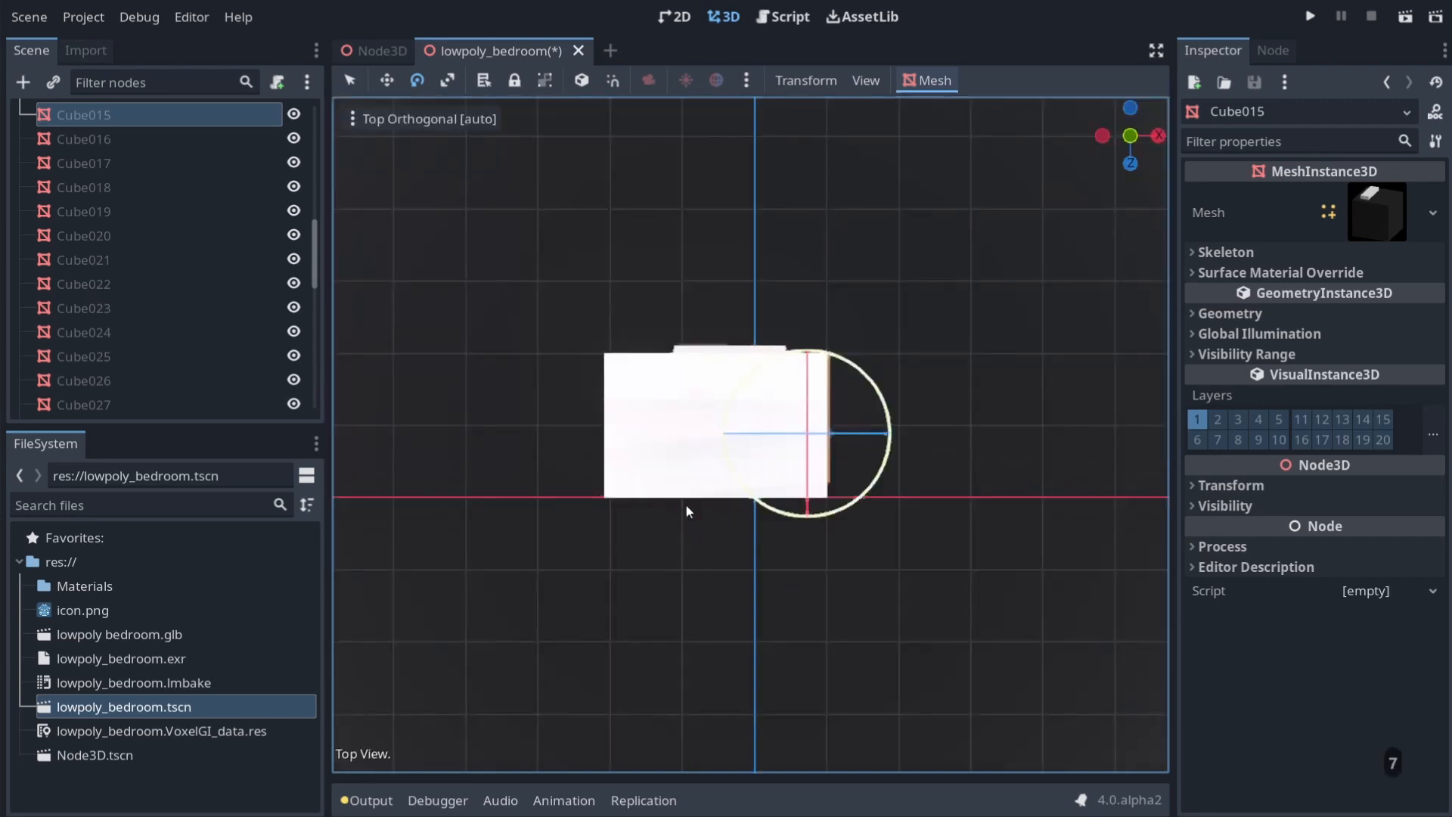
Flip the top view to its opposite orientation repeatedly, and return to the top view
key("KP_9")
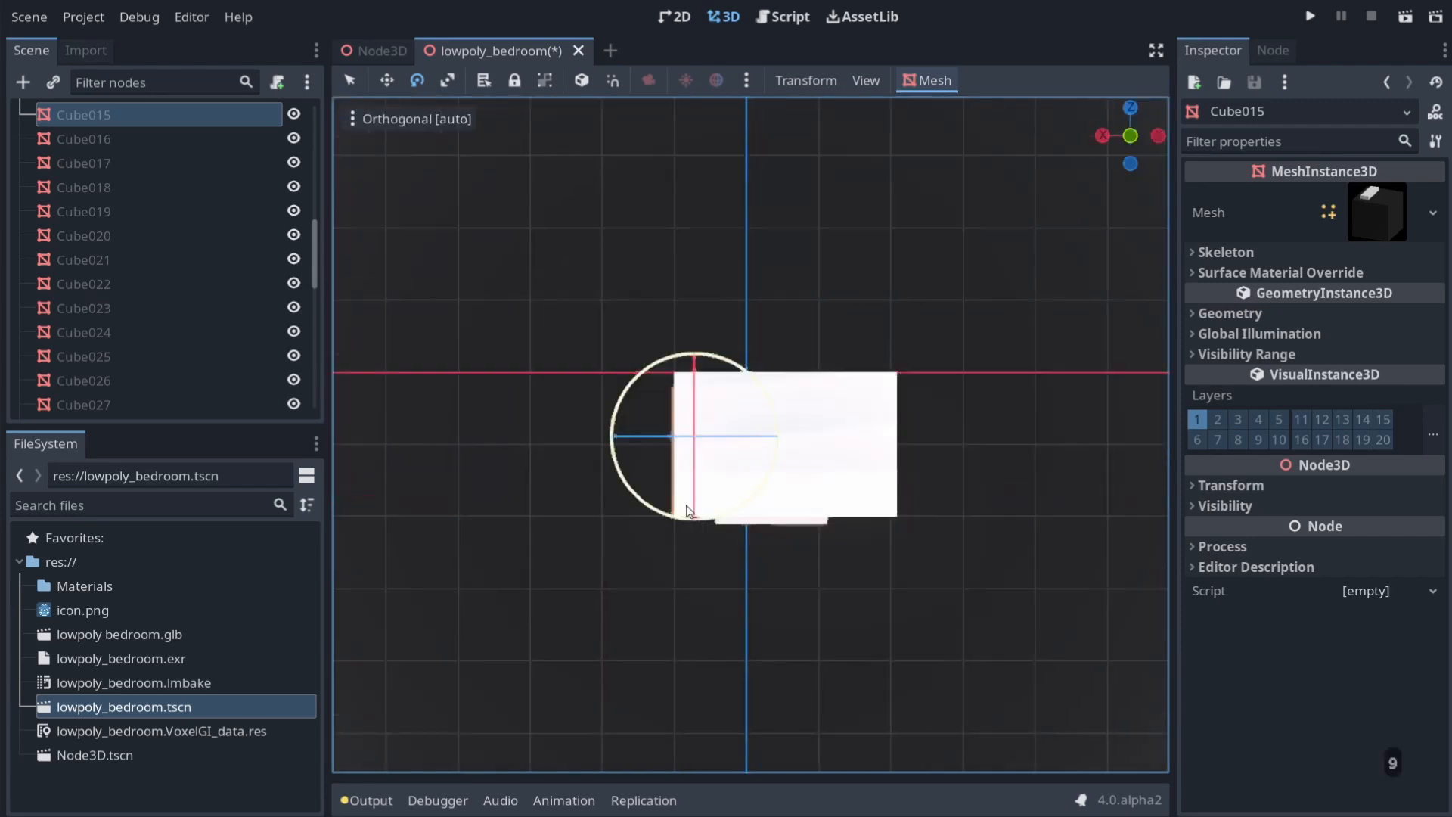
key("KP_9")
key("KP_9")
key("KP_9")
key("KP_9")
key("KP_9")
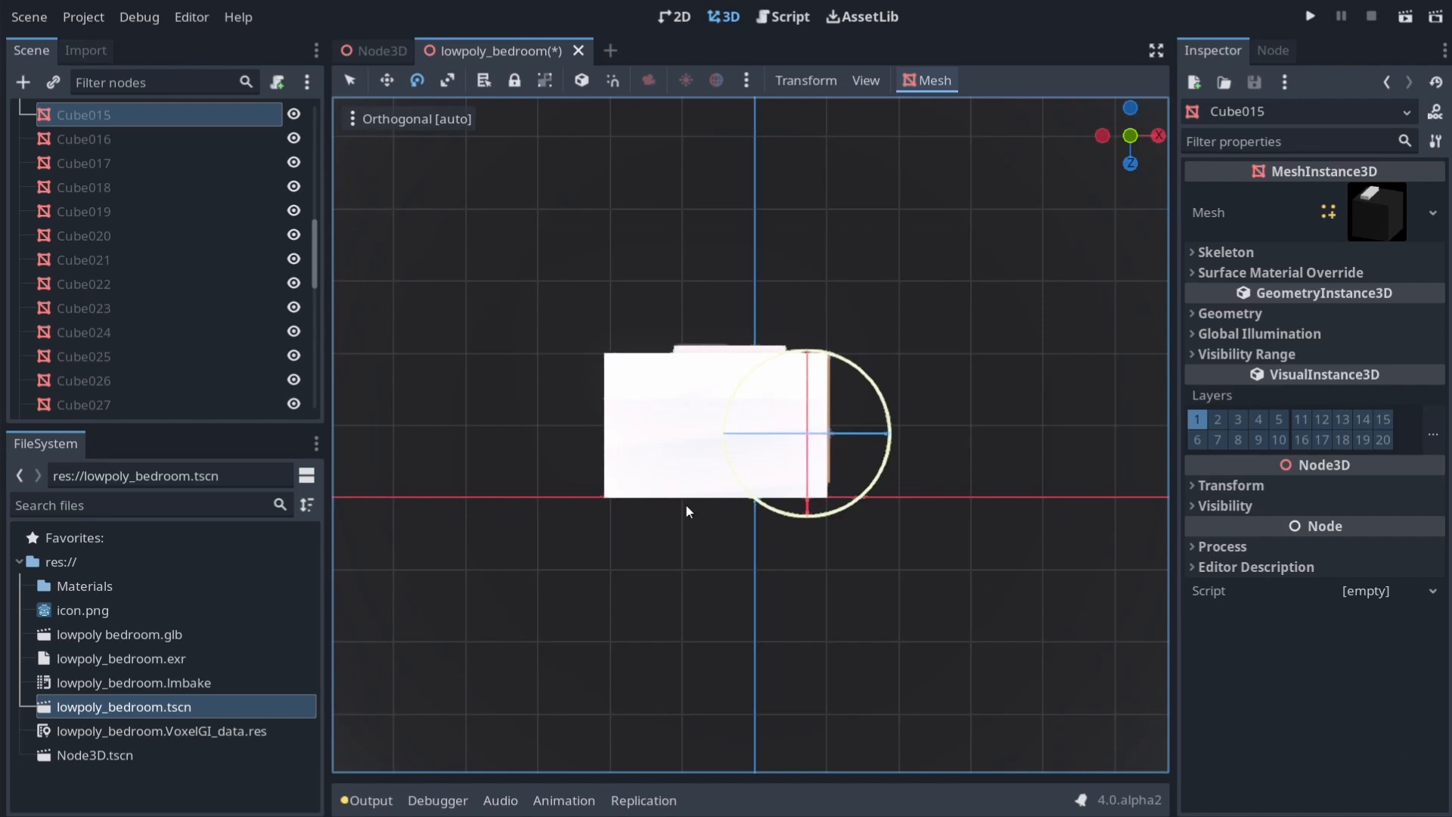
key("KP_7")
key("KP_7")
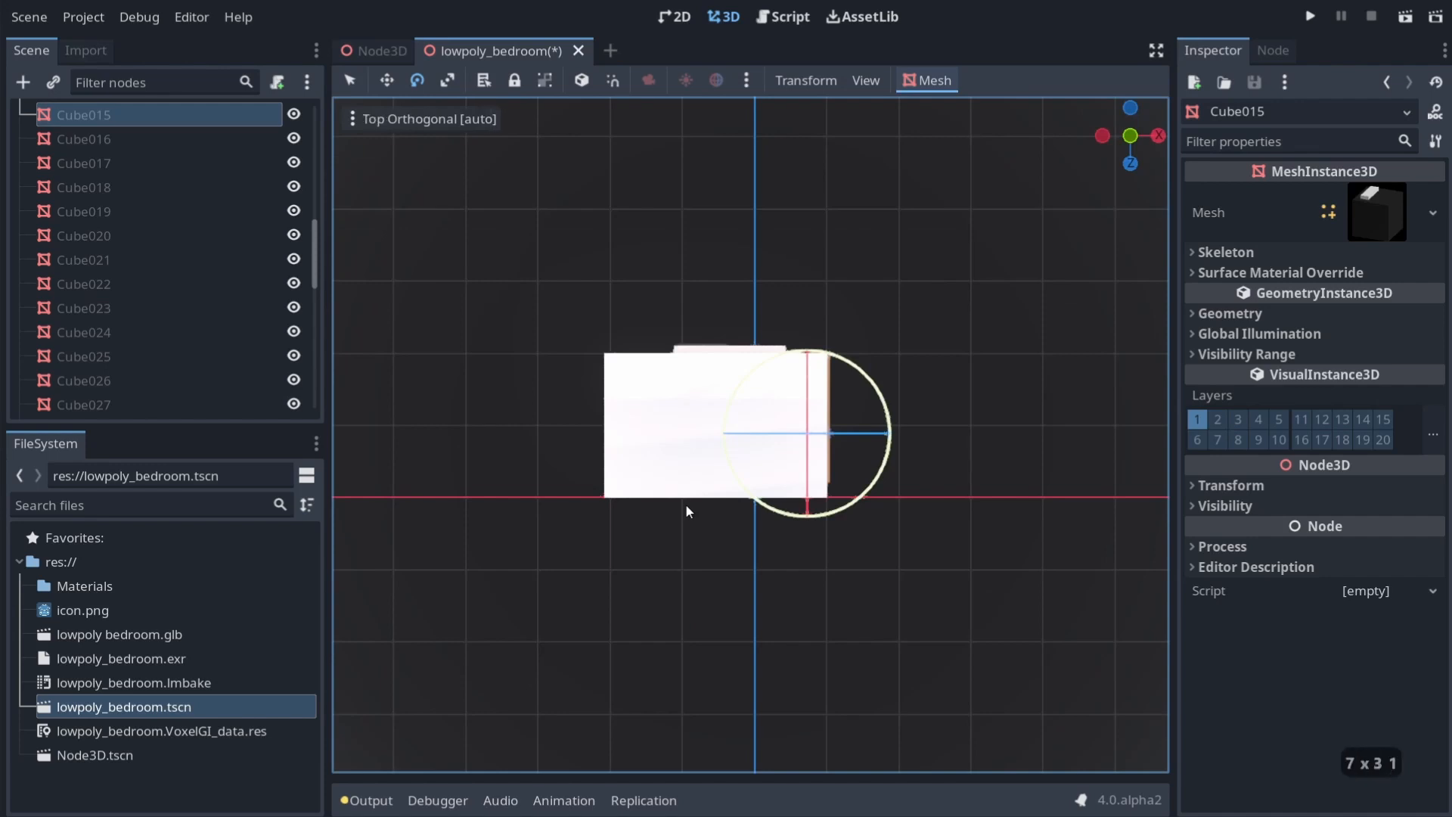
Cycle through the front, right and top views again, and flip the top view several times
key("KP_1")
key("KP_3")
key("KP_1")
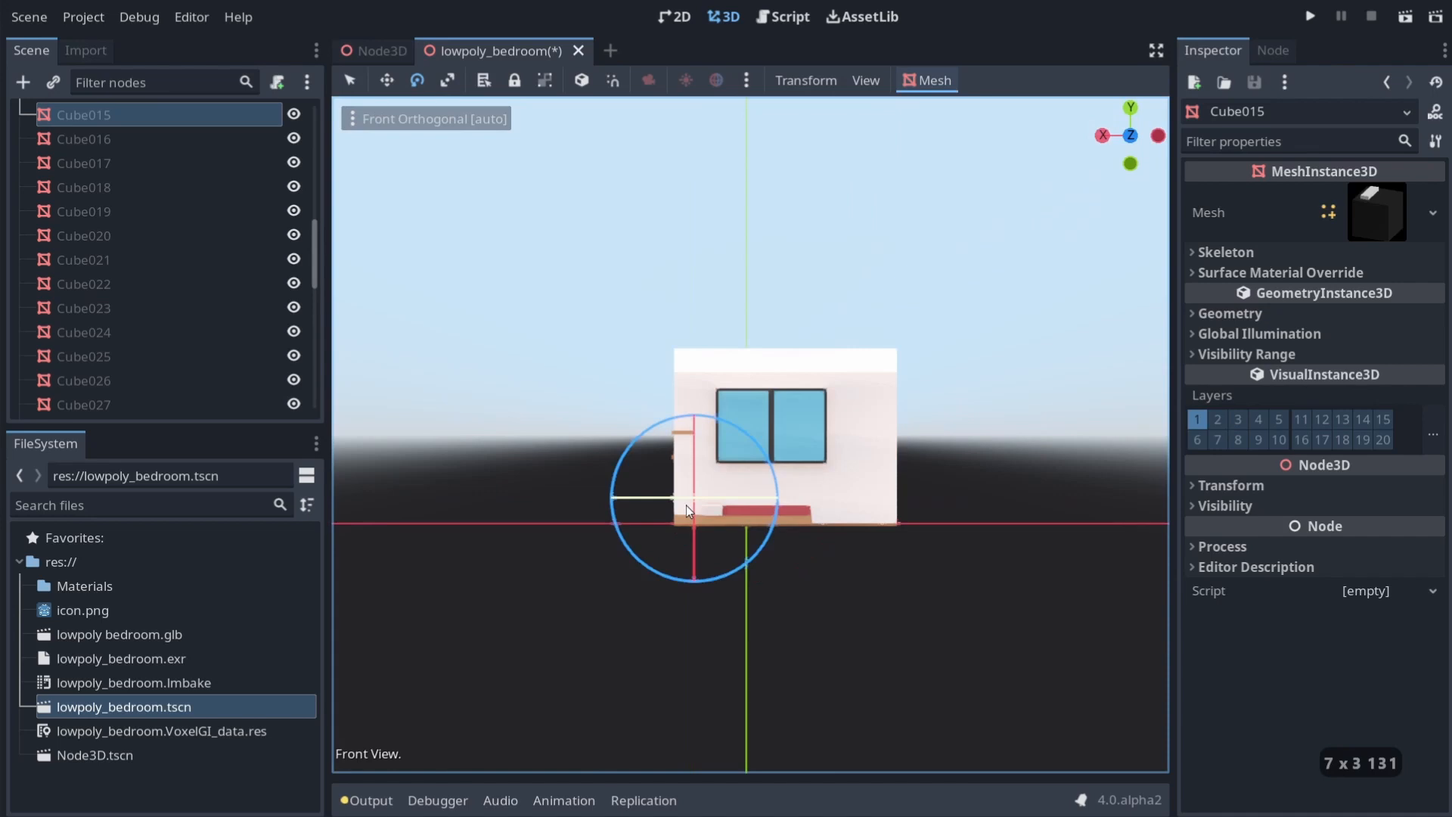
key("KP_1")
key("KP_3")
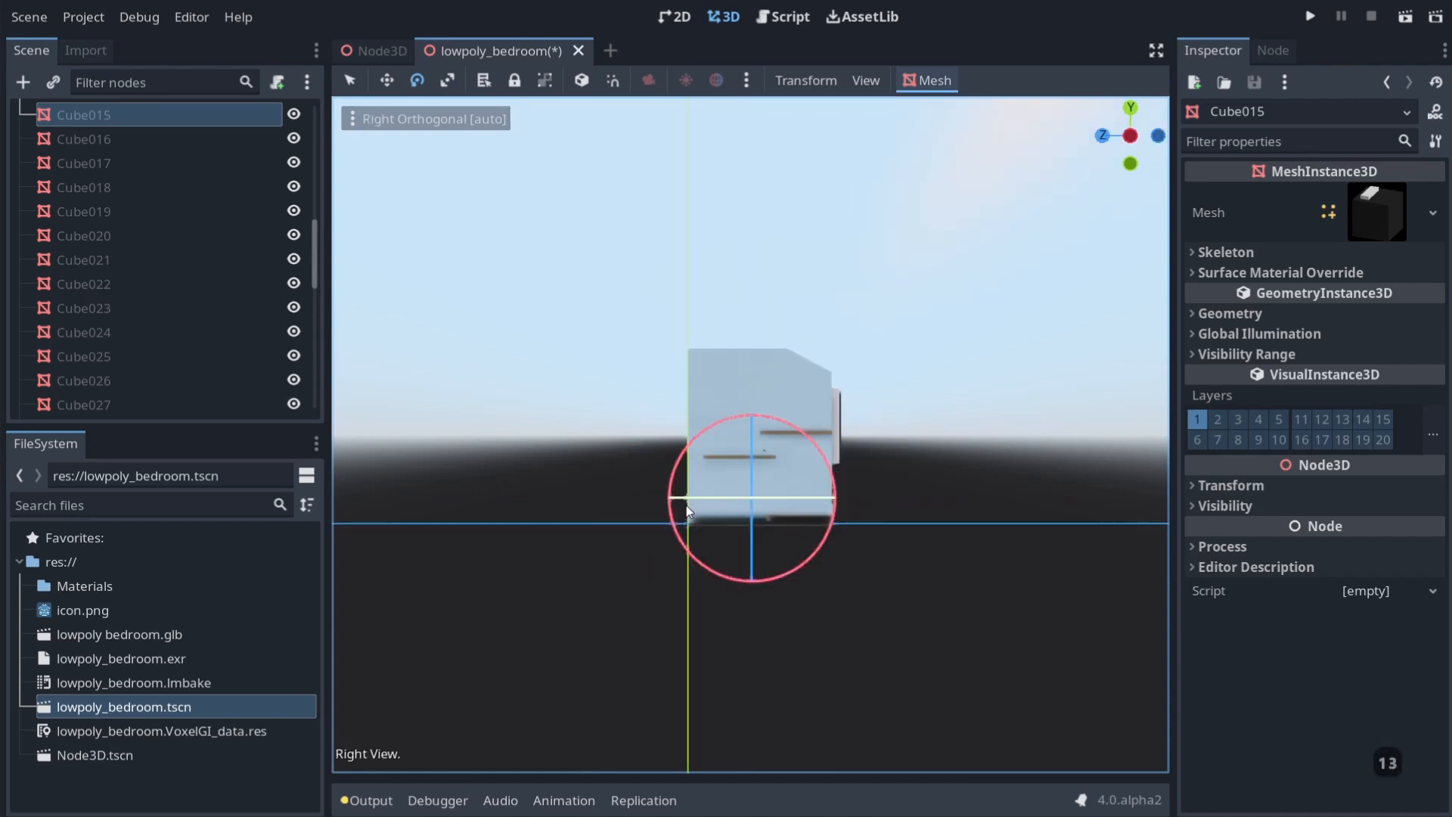
key("KP_7")
key("KP_9")
key("KP_9")
key("KP_9")
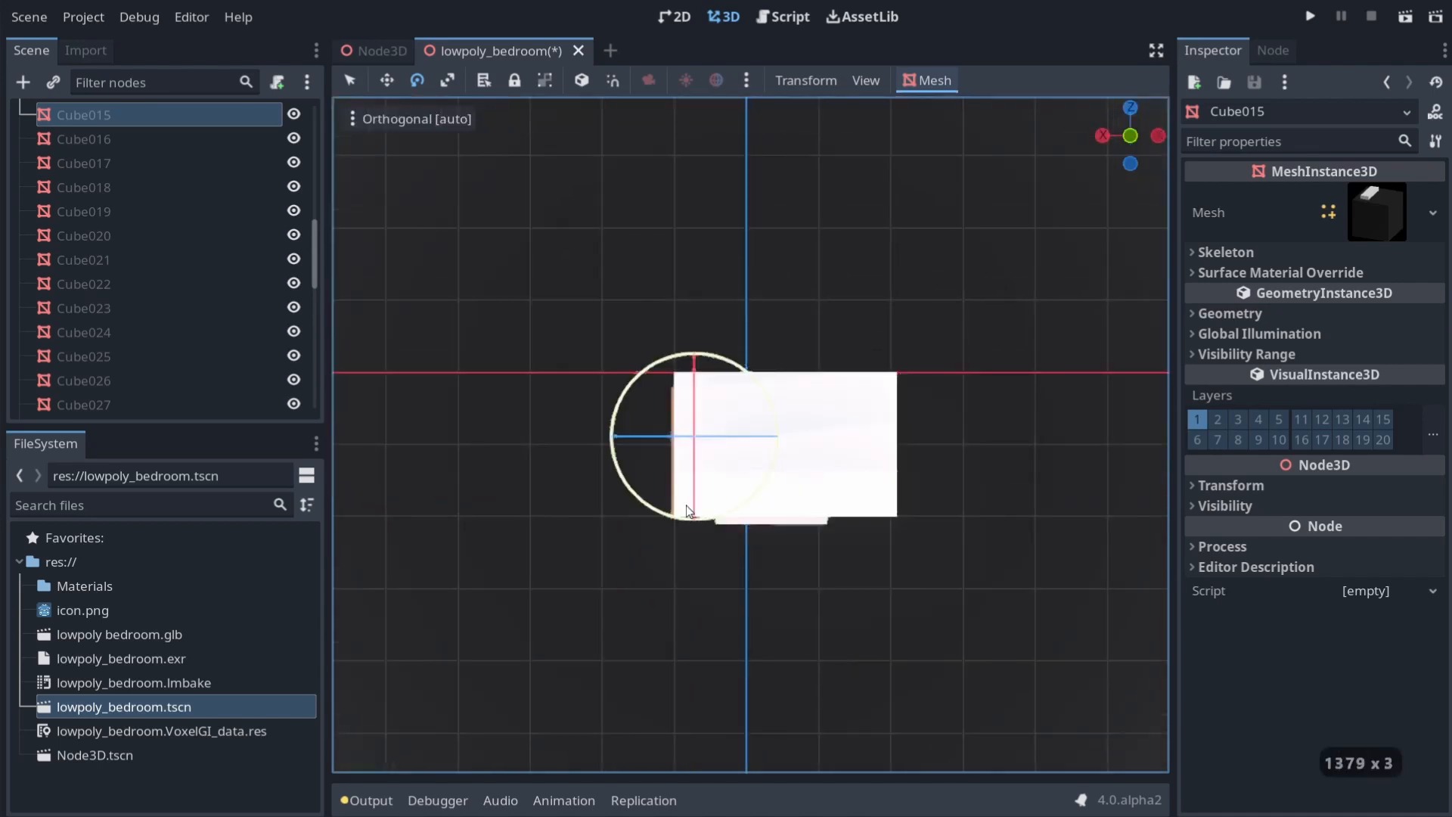
Return to the front view and orbit the bedroom leftward in fixed increments
key("KP_1")
key("KP_1")
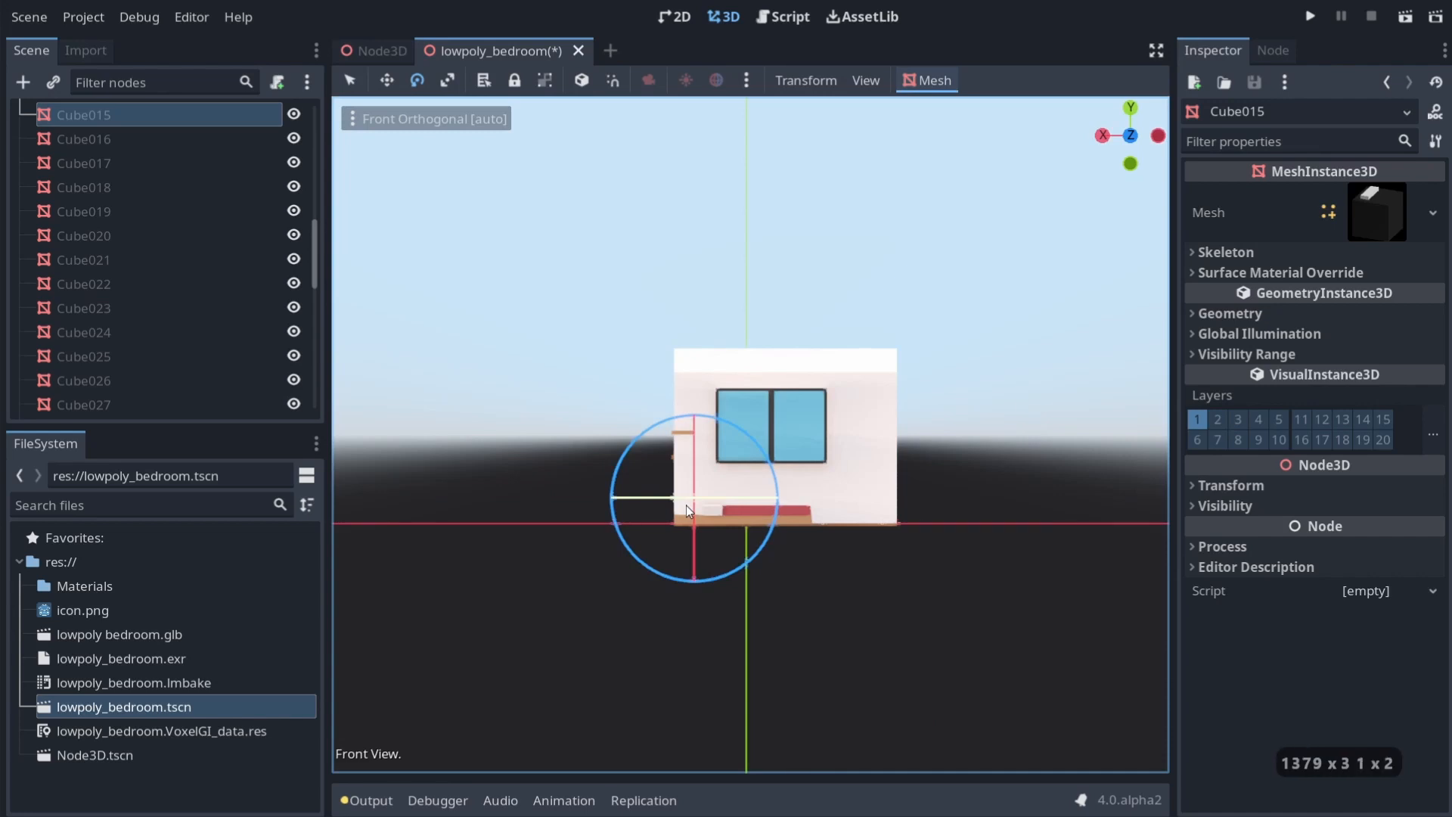
key("KP_4")
key("KP_4")
key("KP_4")
key("KP_4")
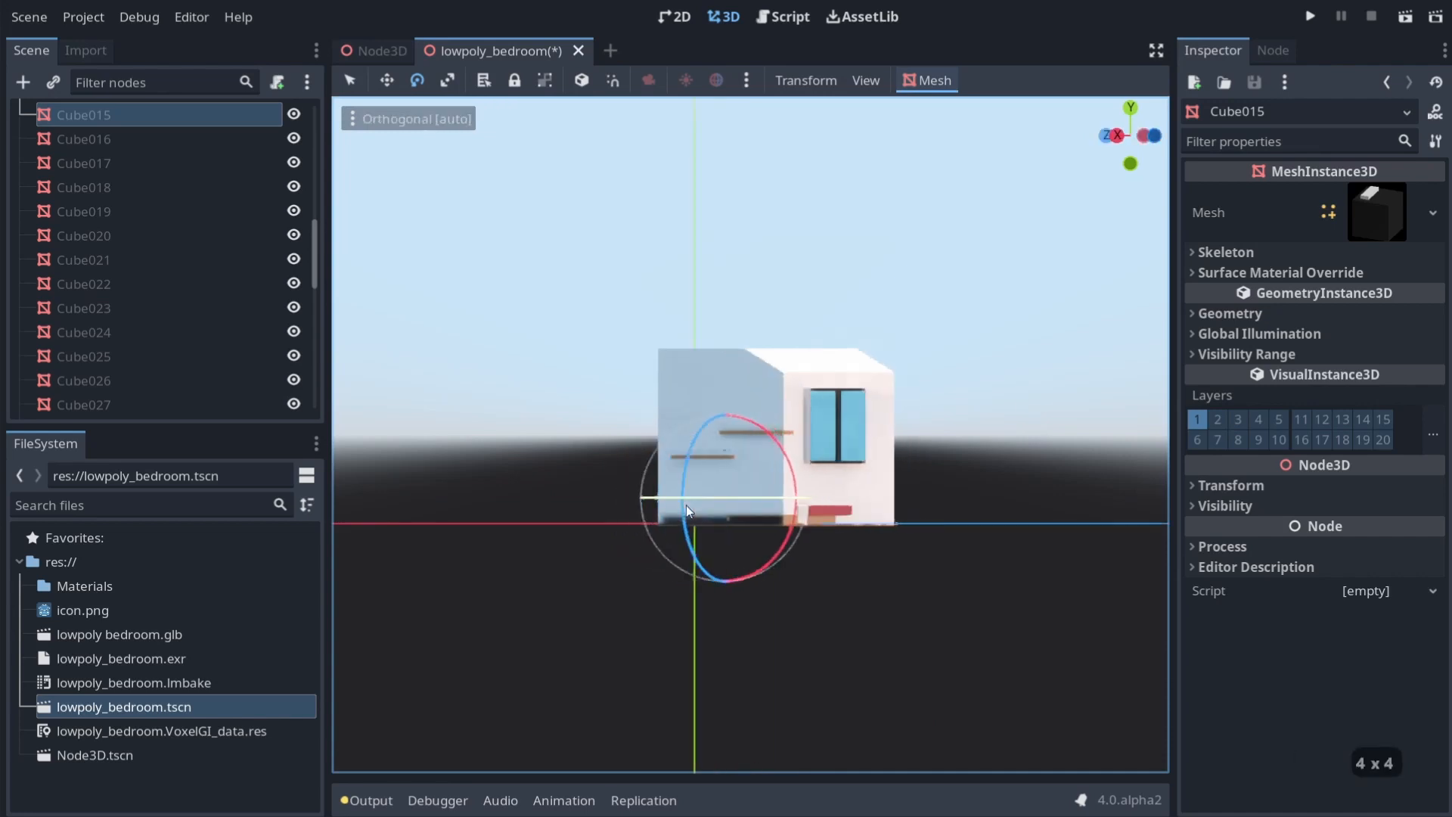
key("KP_4")
key("KP_4")
key("KP_4")
key("KP_4")
key("KP_4")
key("KP_4")
key("KP_4")
key("KP_4")
key("KP_4")
key("KP_4")
key("KP_4")
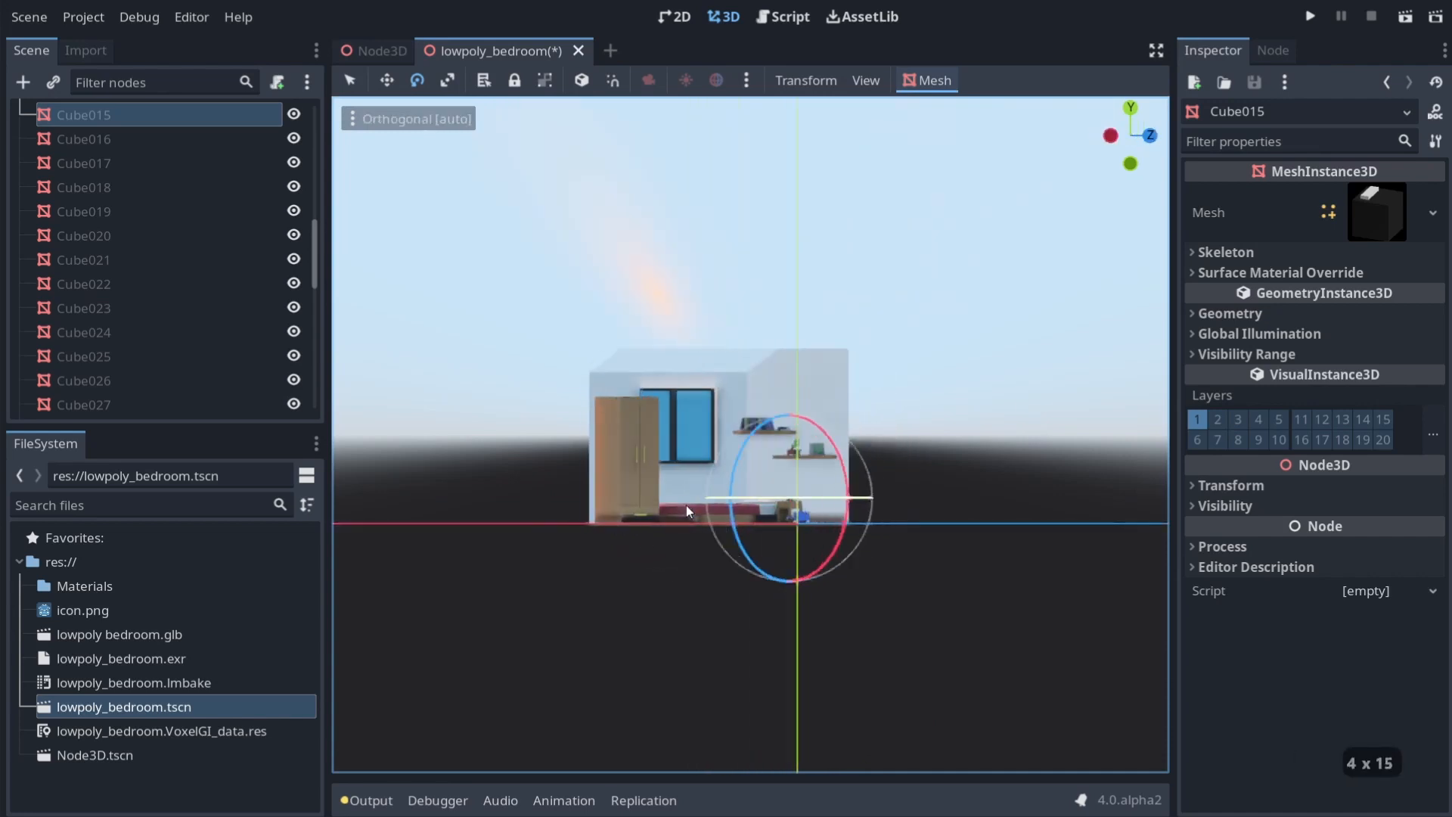
key("KP_4")
key("KP_4")
key("KP_4")
key("KP_4")
key("KP_4")
Orbit the bedroom rightward in fixed increments through more than a full turn
key("KP_6")
key("KP_6")
key("KP_6")
key("KP_6")
key("KP_6")
key("KP_6")
key("KP_6")
key("KP_6")
key("KP_6")
key("KP_6")
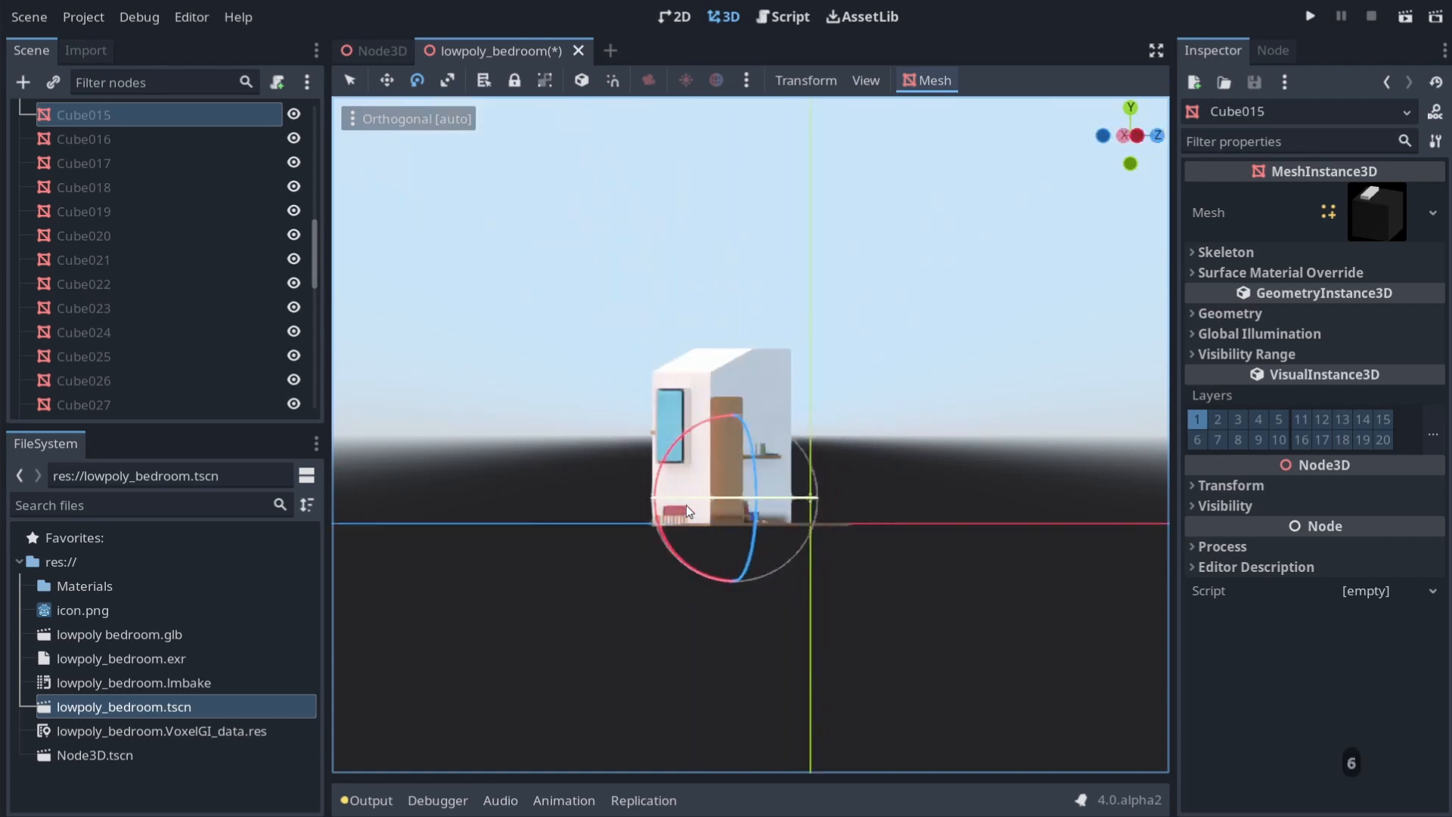
key("KP_6")
key("KP_6")
key("KP_6")
key("KP_6")
key("KP_6")
key("KP_6")
key("KP_6")
key("KP_6")
key("KP_6")
key("KP_6")
key("KP_6")
key("KP_6")
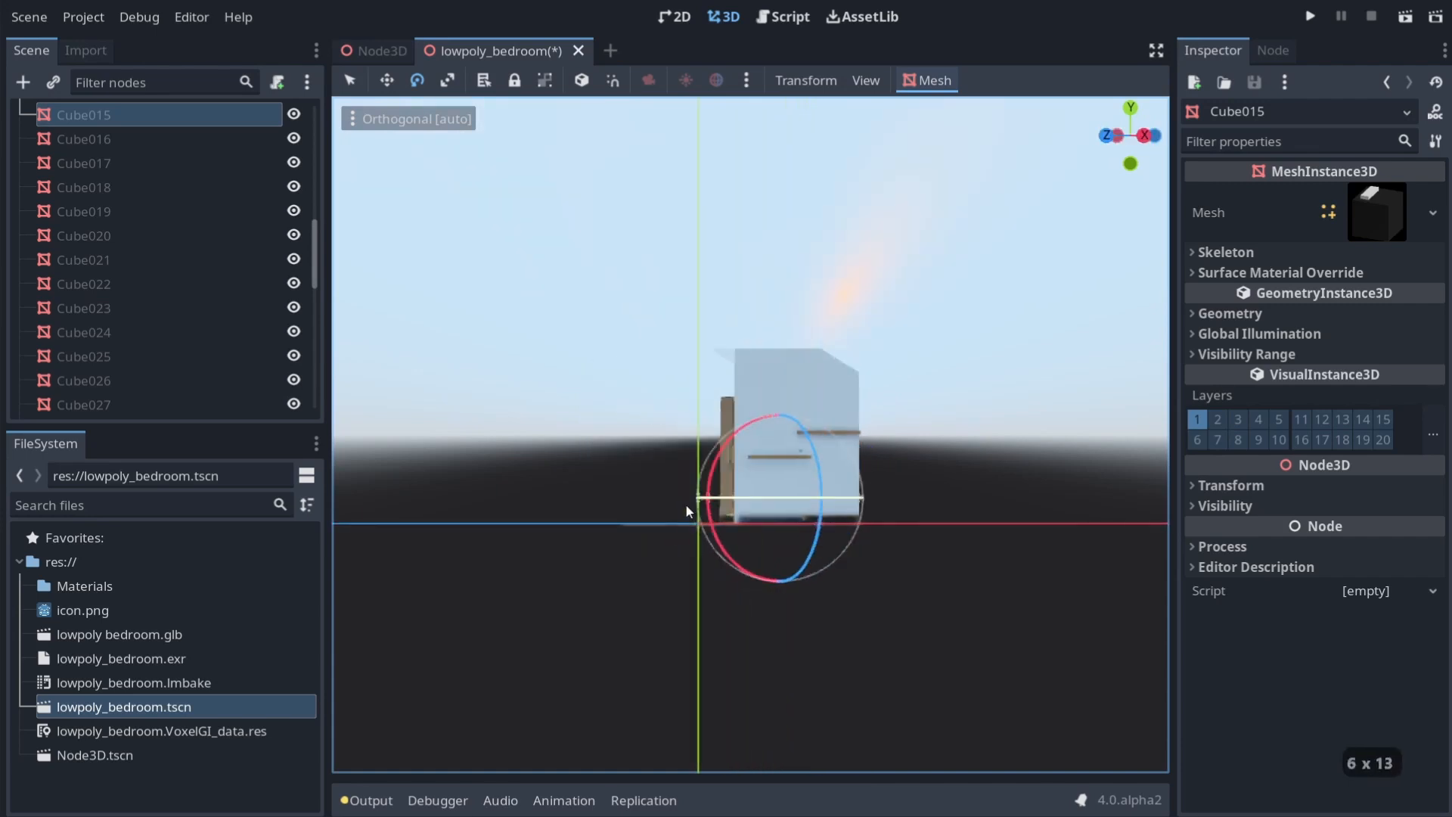
key("KP_6")
key("KP_6")
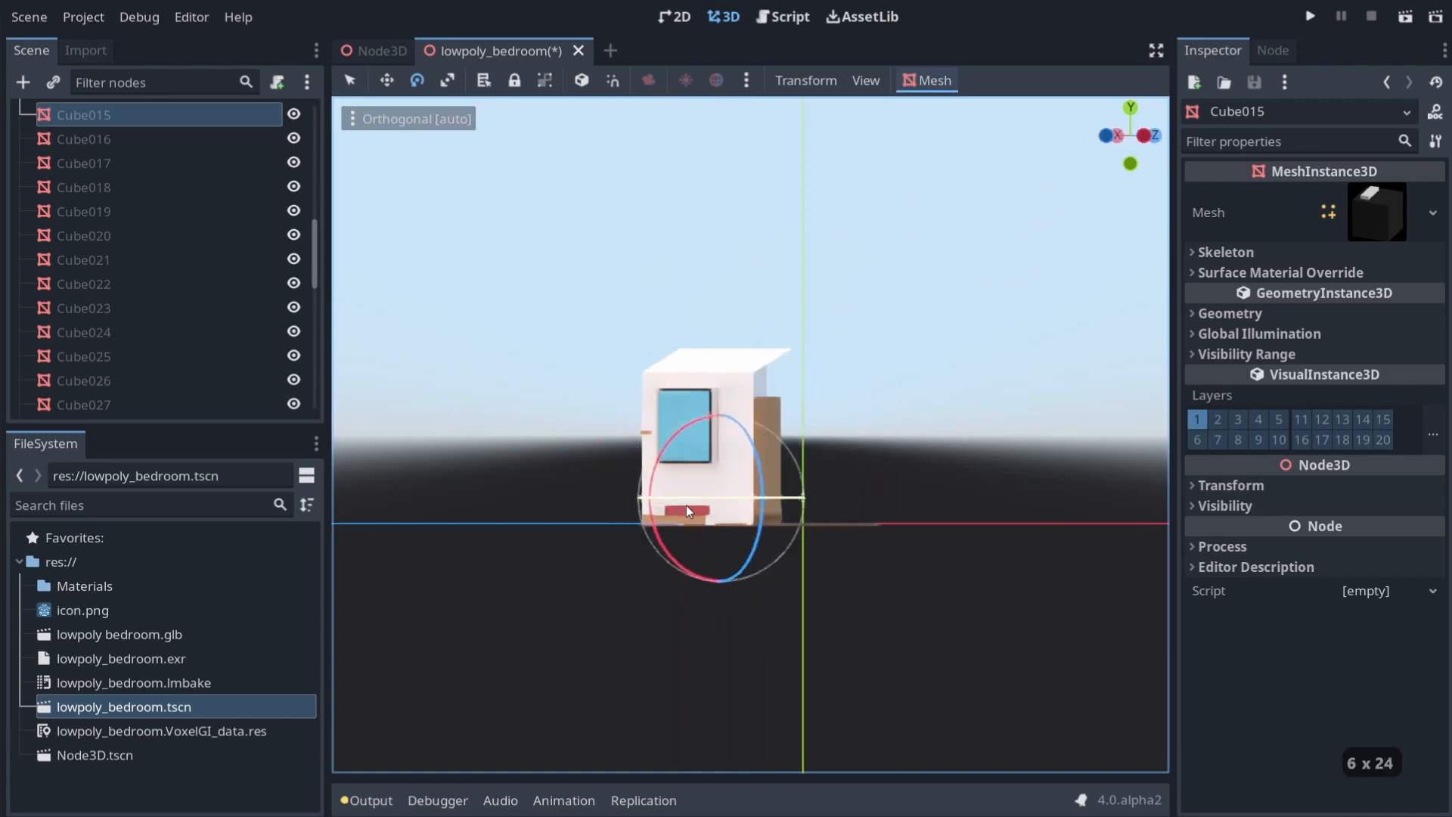
Orbit the view upward in fixed increments to look down on the bedroom, and back down to floor level
key("KP_8")
key("KP_8")
key("KP_8")
key("KP_8")
key("KP_8")
key("KP_8")
key("KP_8")
key("KP_8")
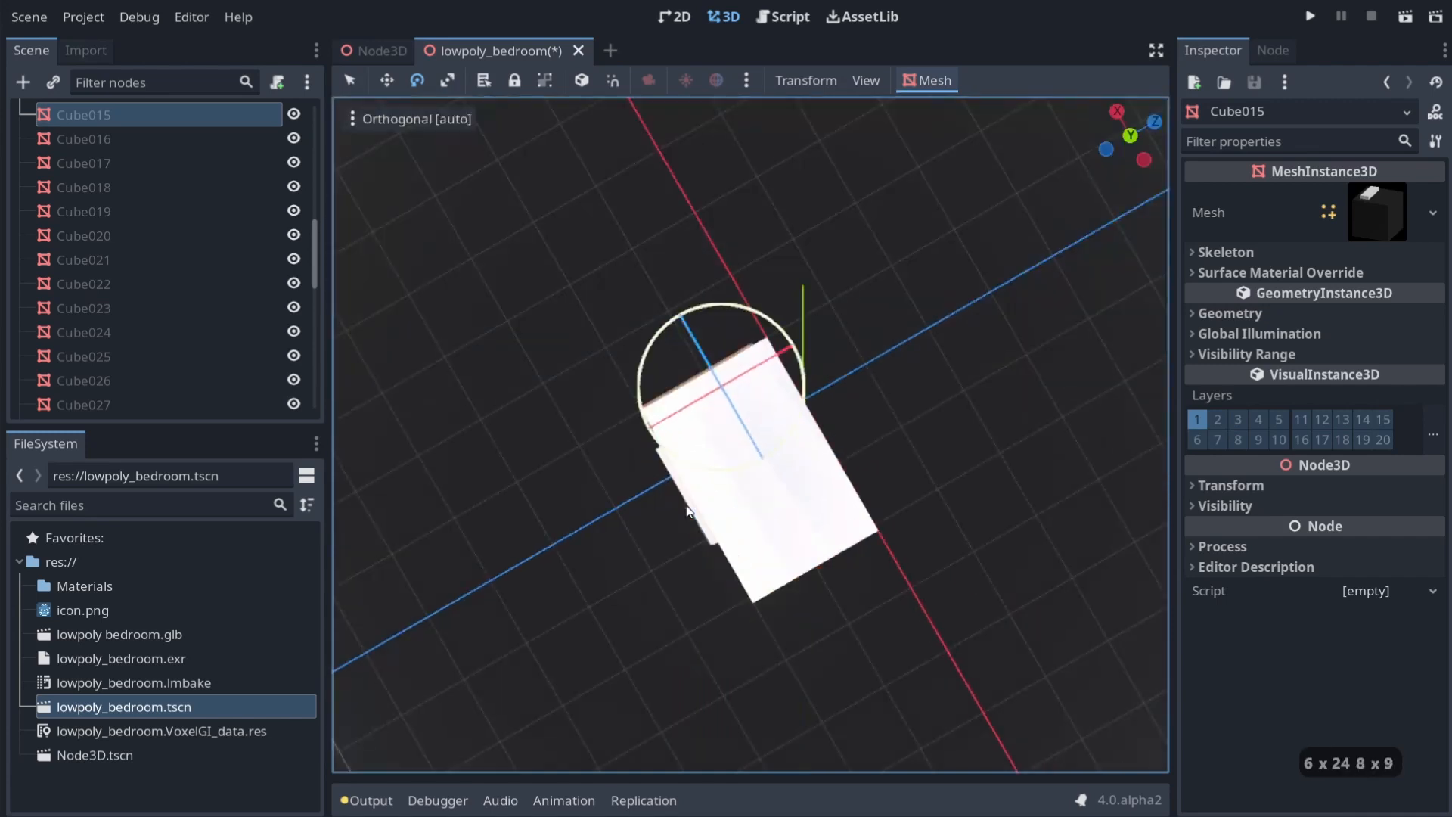
key("KP_2")
key("KP_2")
key("KP_2")
key("KP_2")
key("KP_2")
key("KP_2")
Orbit the bedroom horizontally and vertically in increments to an angled view of its open side from slightly above
key("KP_6")
key("KP_6")
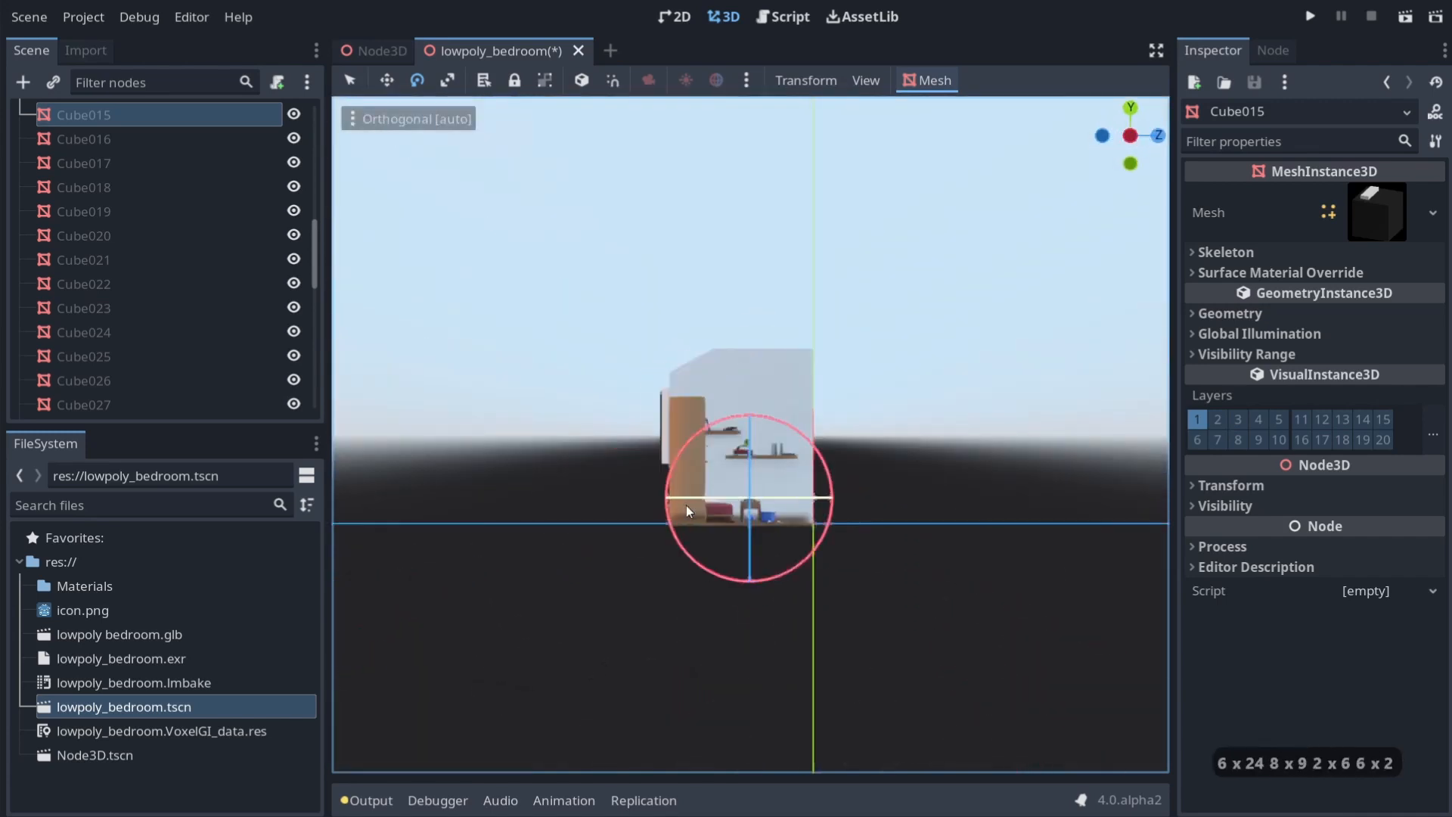
key("KP_6")
key("KP_6")
key("KP_6")
key("KP_8")
key("KP_8")
key("KP_2")
key("KP_2")
key("KP_4")
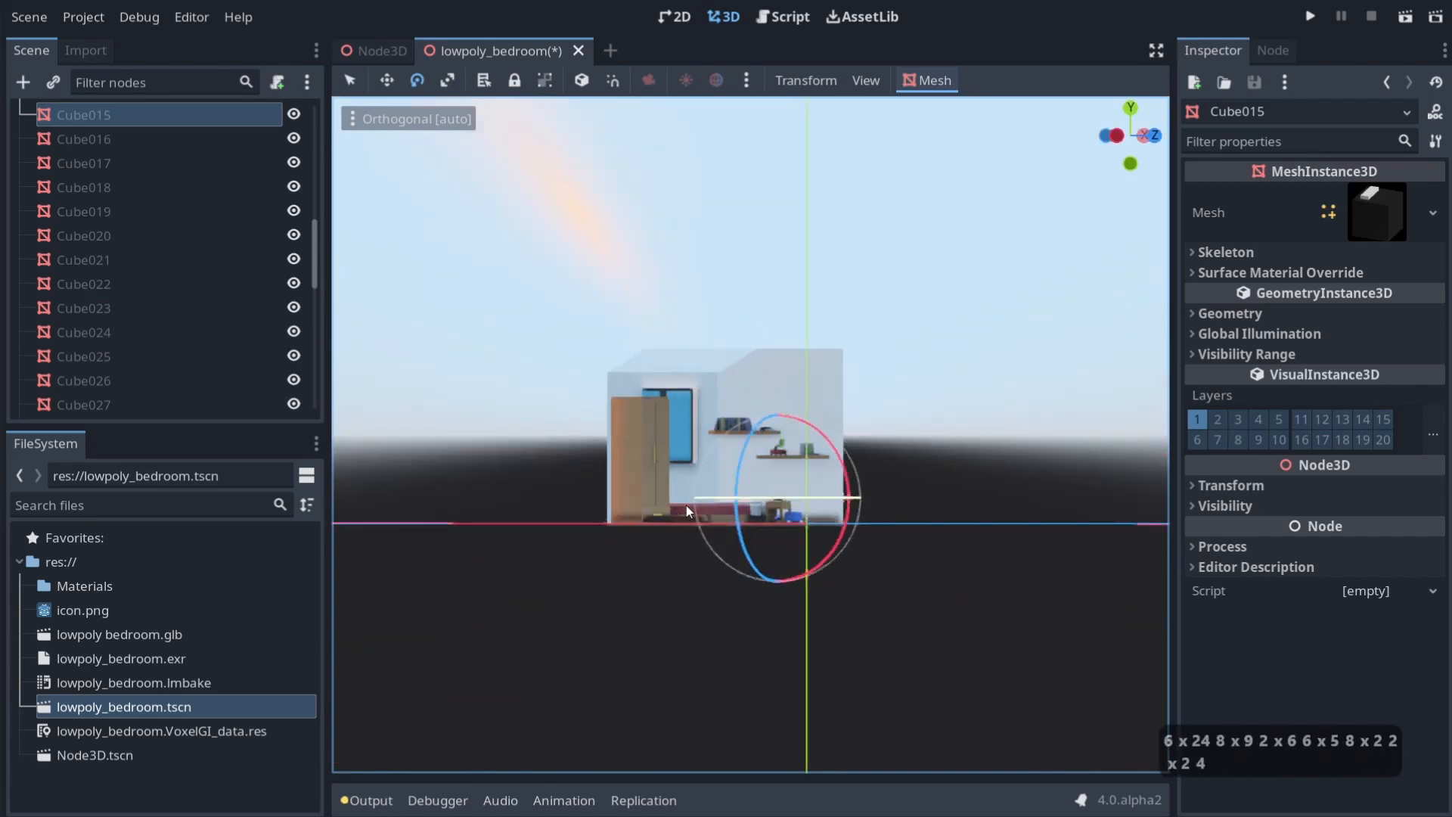
key("KP_4")
key("KP_4")
key("KP_6")
key("KP_8")
key("KP_6")
key("KP_6")
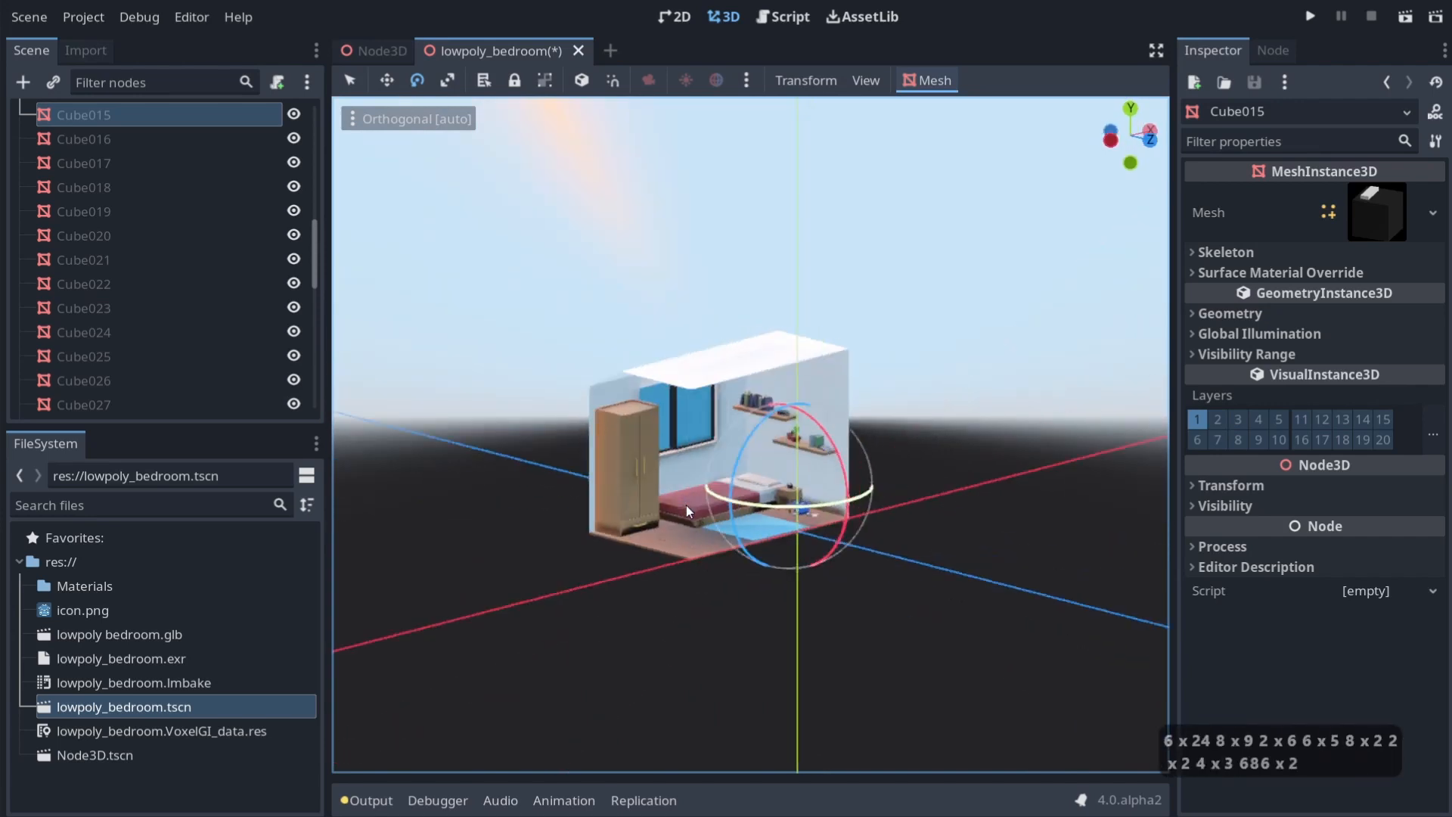
Toggle the viewport between perspective and orthographic projection, ending in orthographic
key("KP_5")
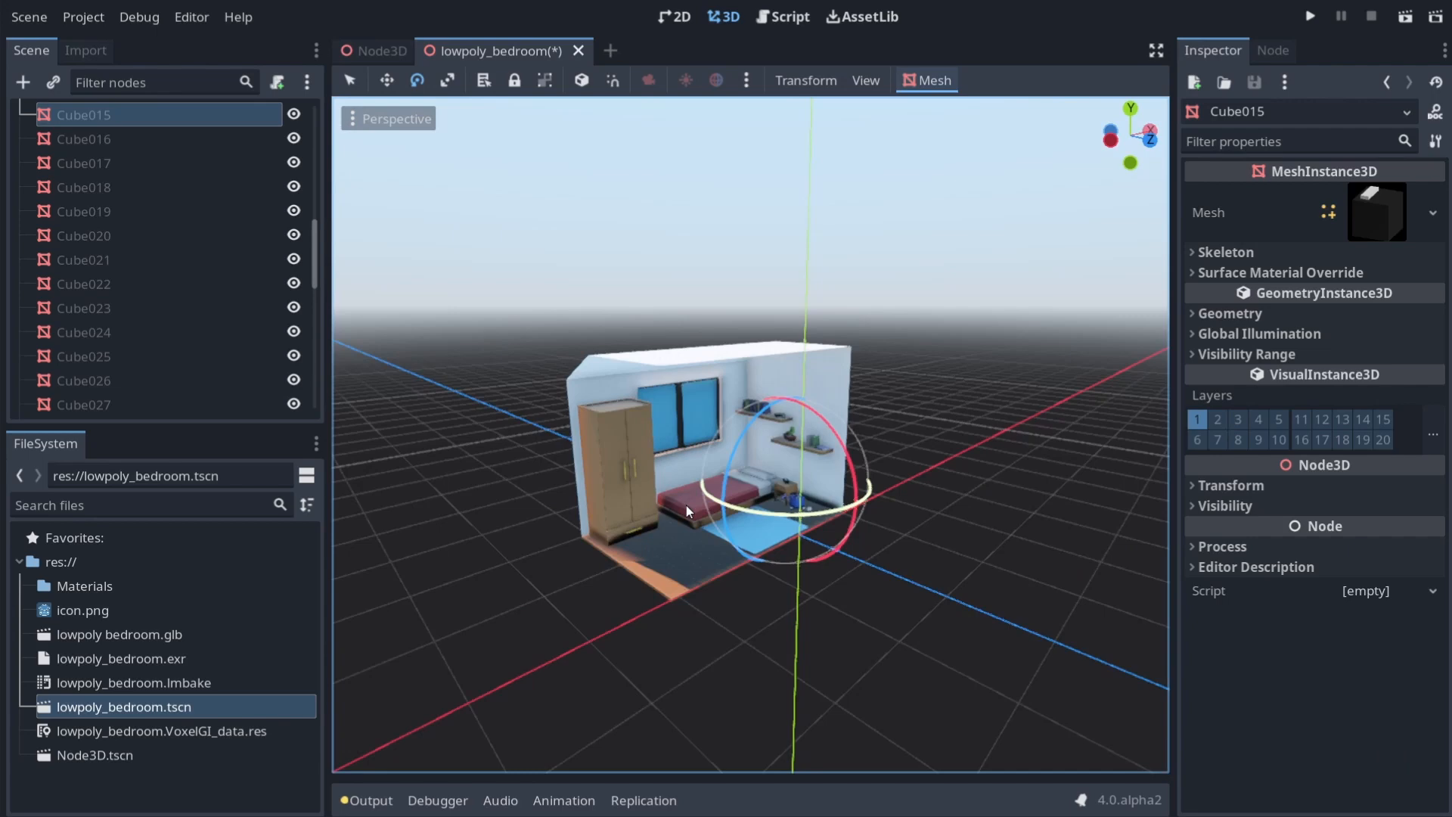
key("KP_5")
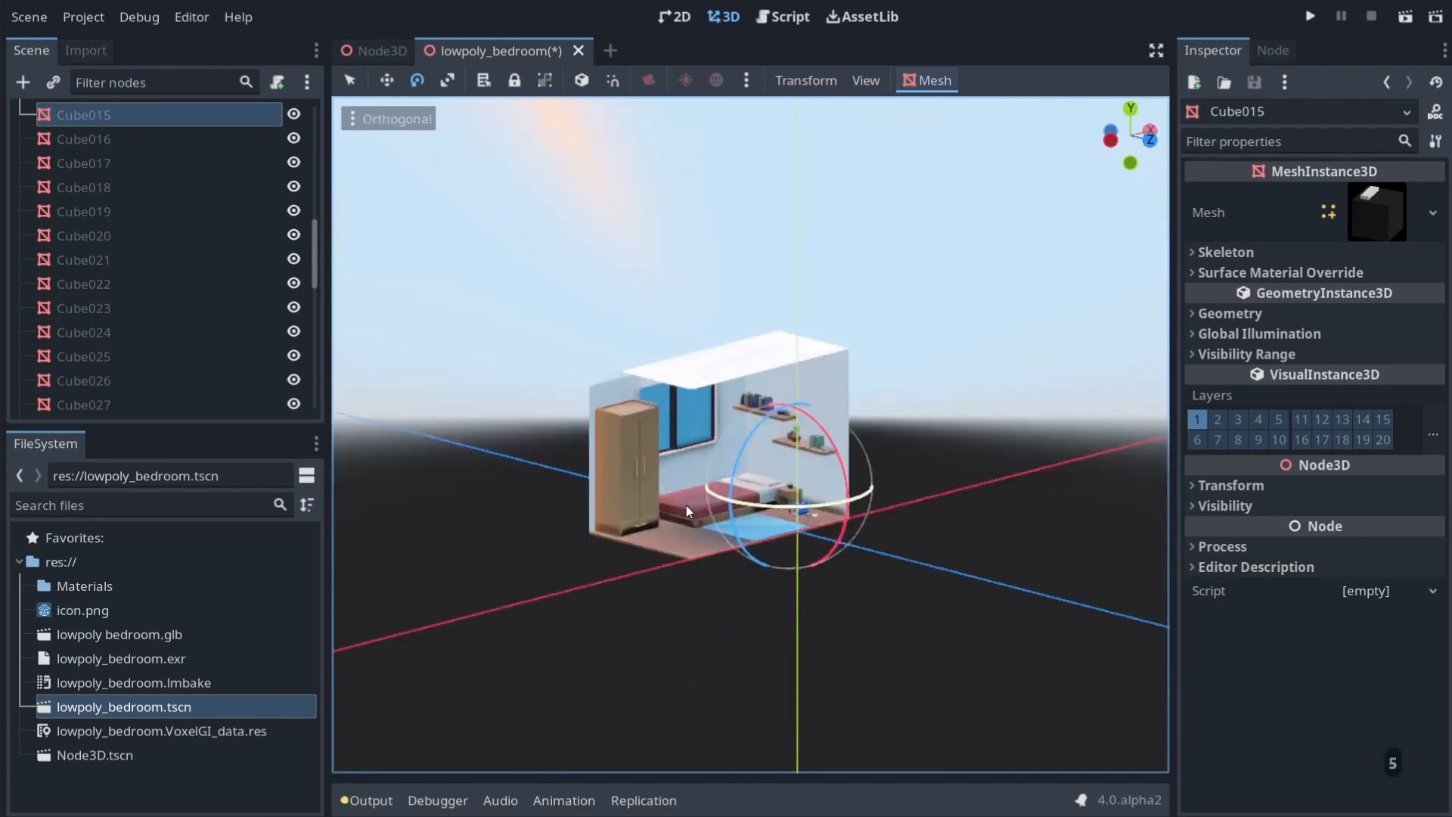
key("KP_5")
key("KP_5")
Tilt the orthographic view up and down in increments, ending slightly above the bedroom
key("KP_8")
key("KP_8")
key("KP_2")
key("KP_2")
key("KP_2")
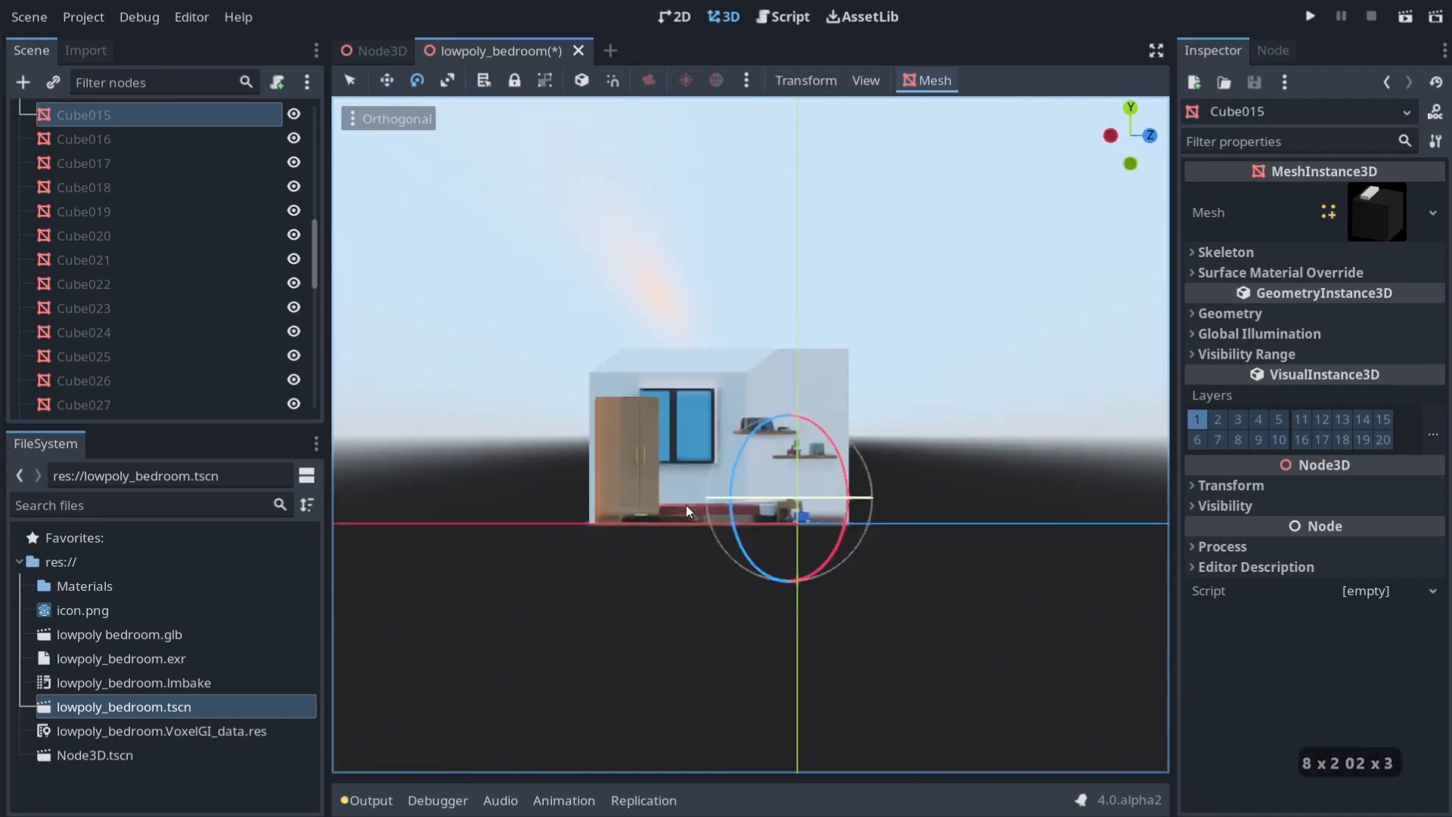
key("KP_8")
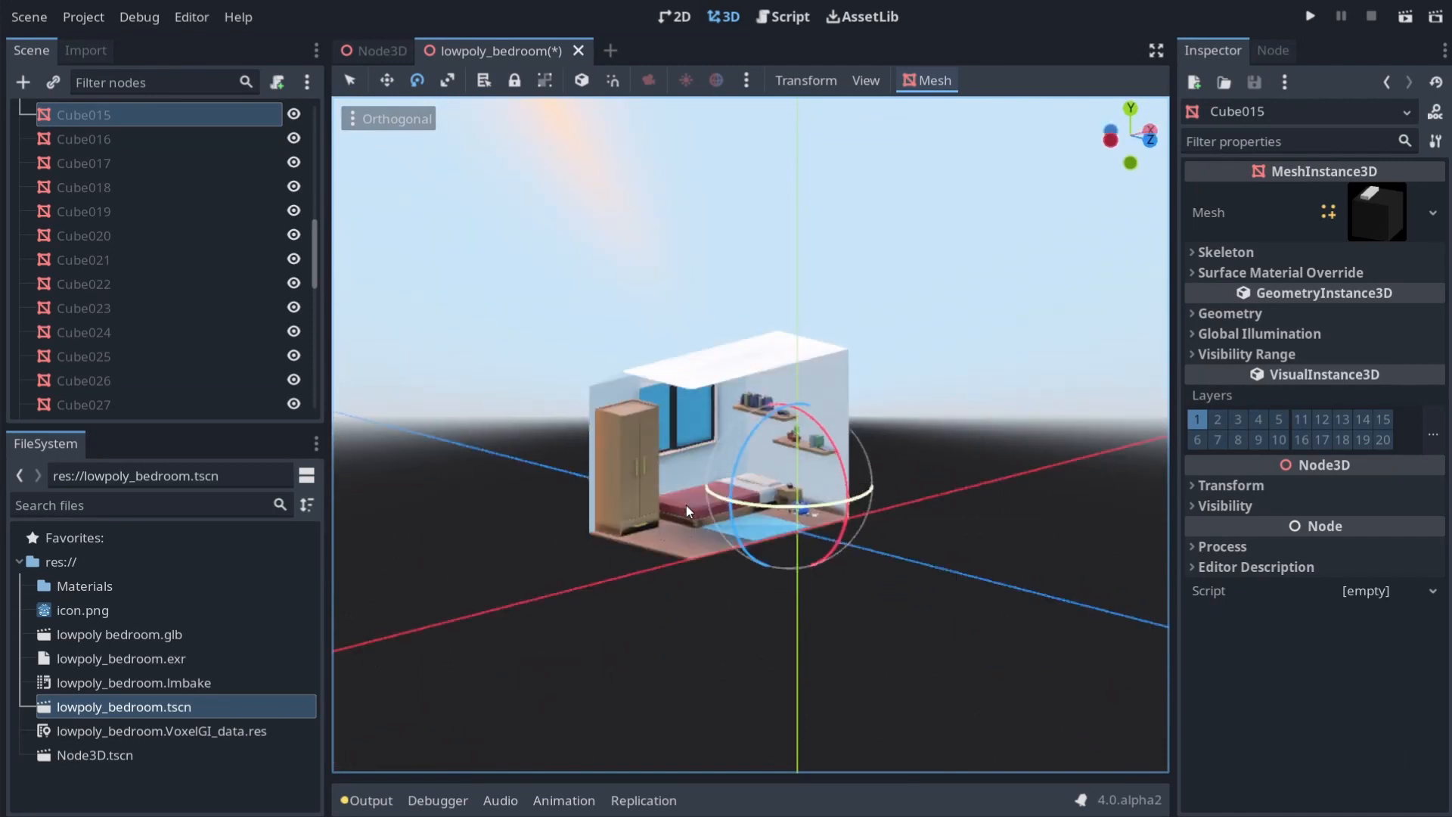
Switch the view back to perspective and enable SSIL on the bedroom's WorldEnvironment
key("KP_5")
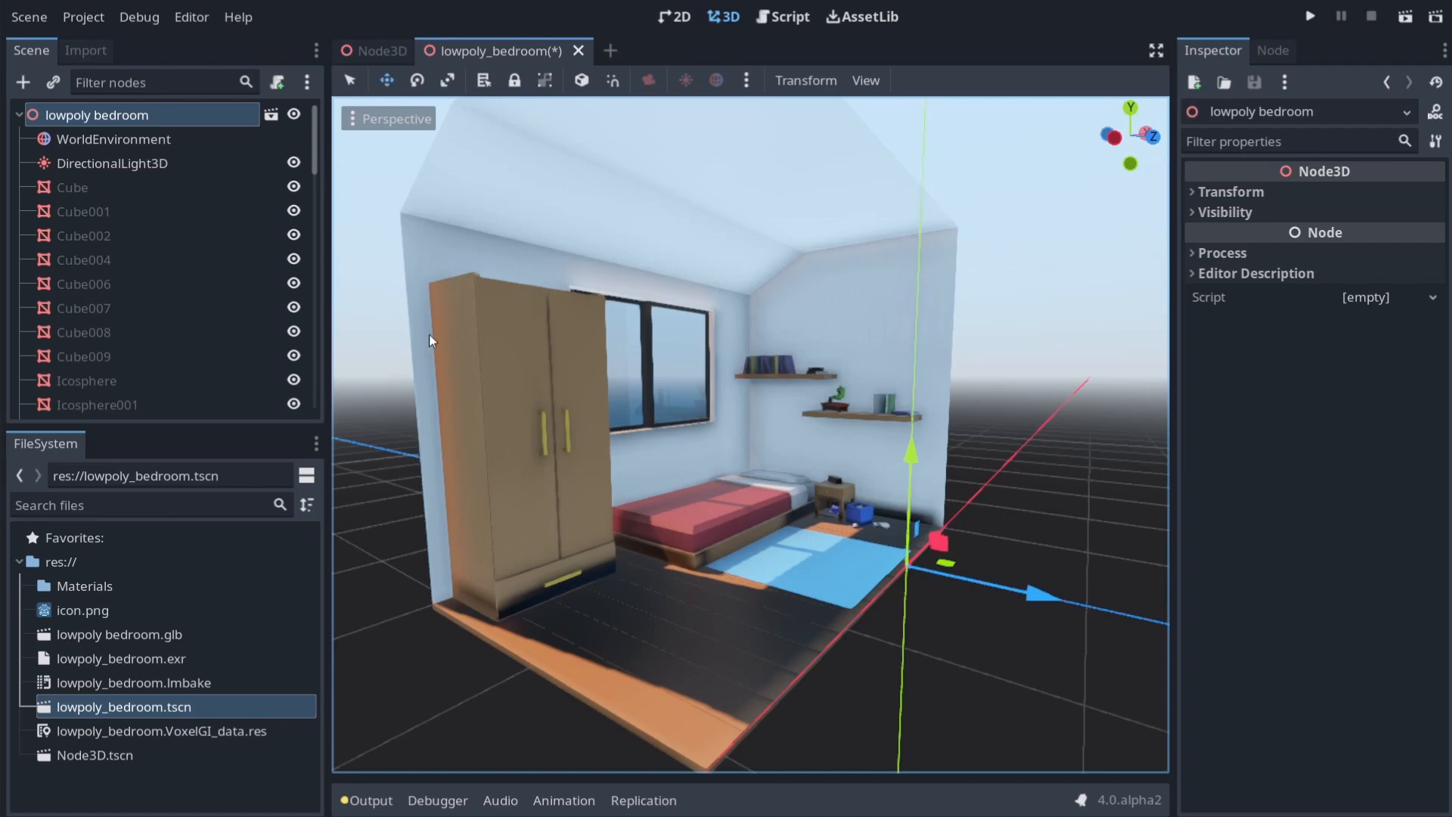
left_click(117, 139)
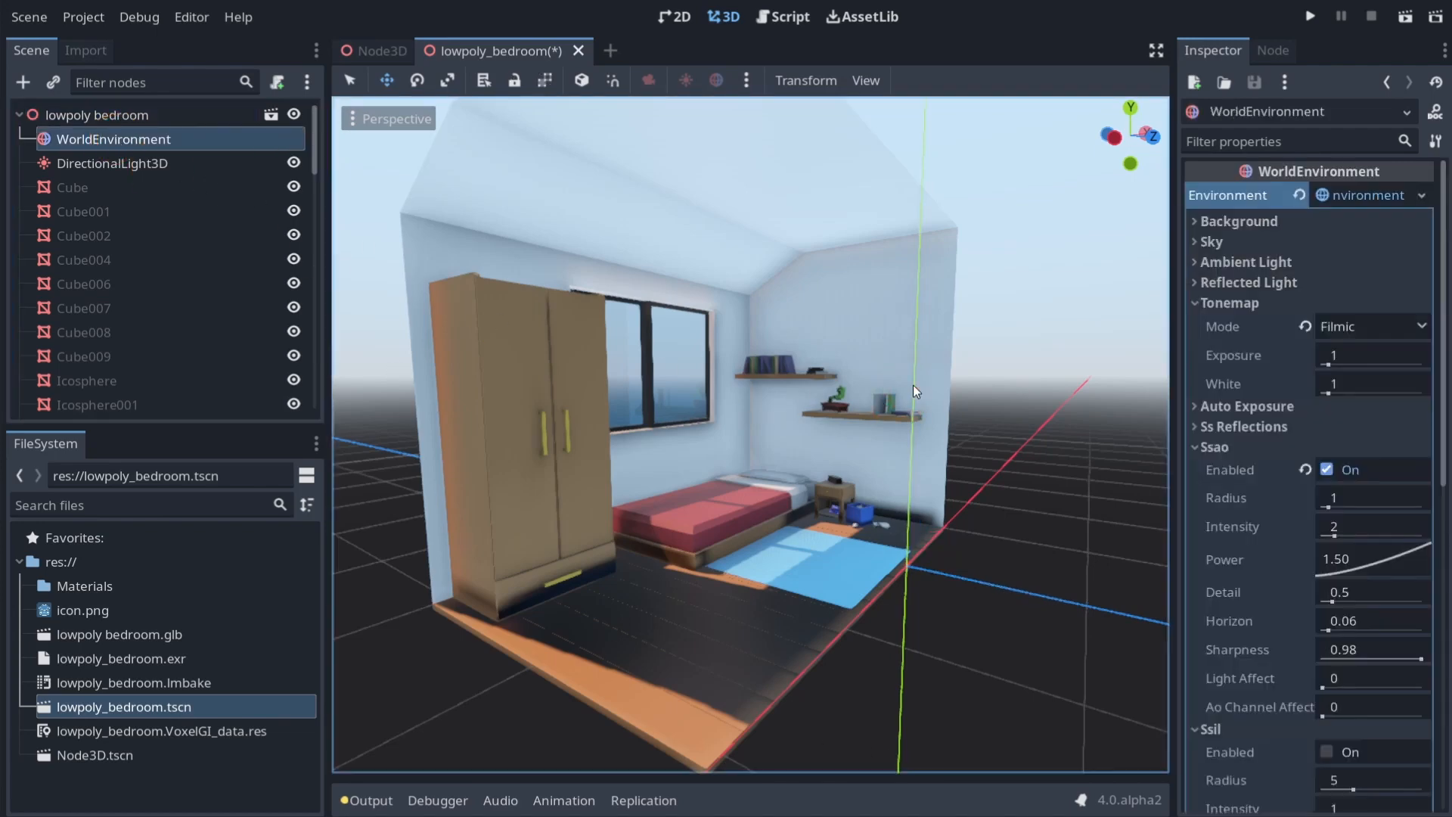
scroll(1230, 442, "down", 5)
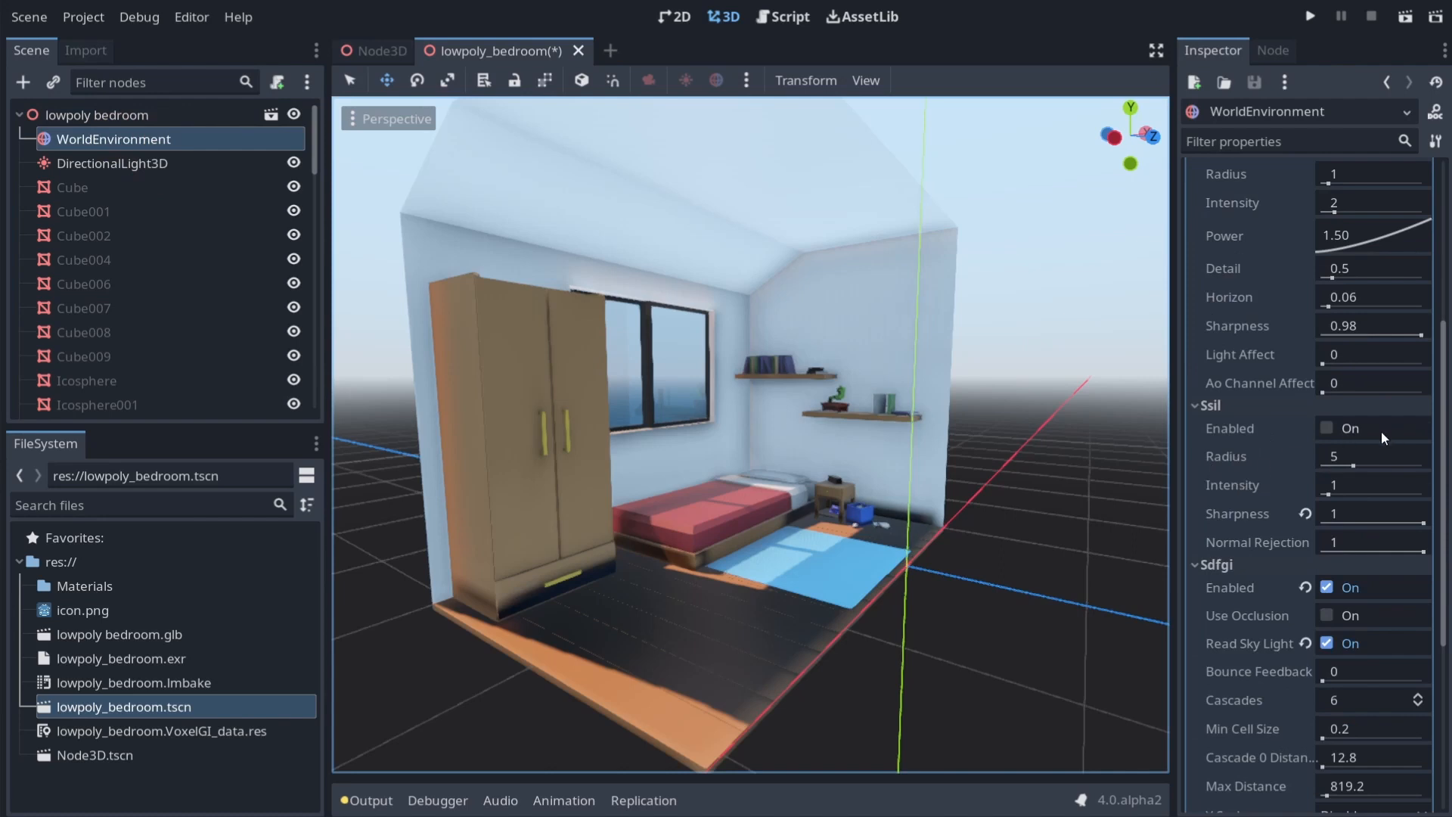
left_click(1325, 428)
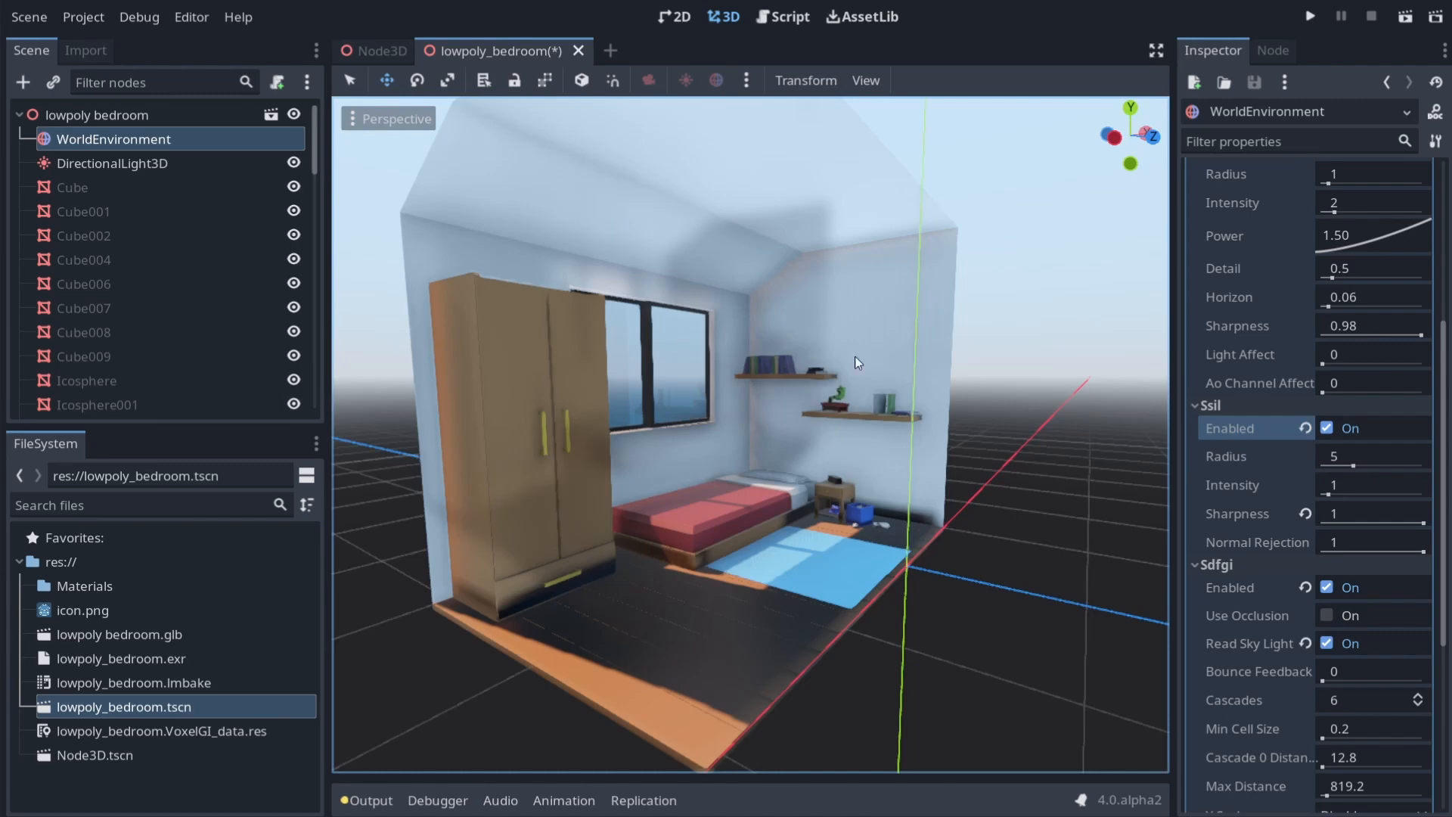
Set the bedroom environment's SSIL radius to 1.77 and intensity to 2.34, and reset its sharpness to the default
left_click(1353, 463)
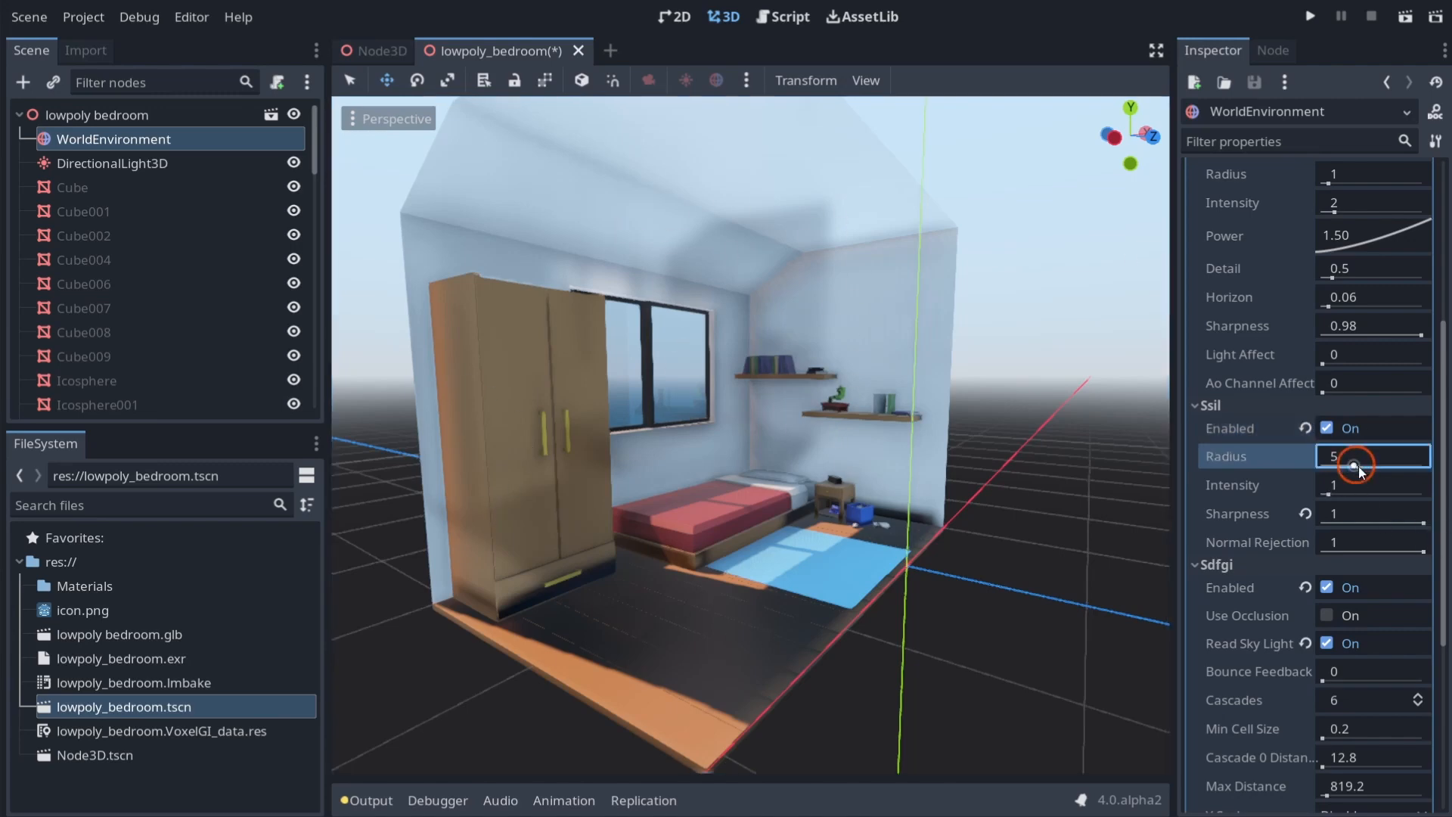
left_click_drag(1353, 462, 598, 401)
left_click_drag(1337, 483, 768, 408)
left_click(1304, 513)
left_click(1394, 522)
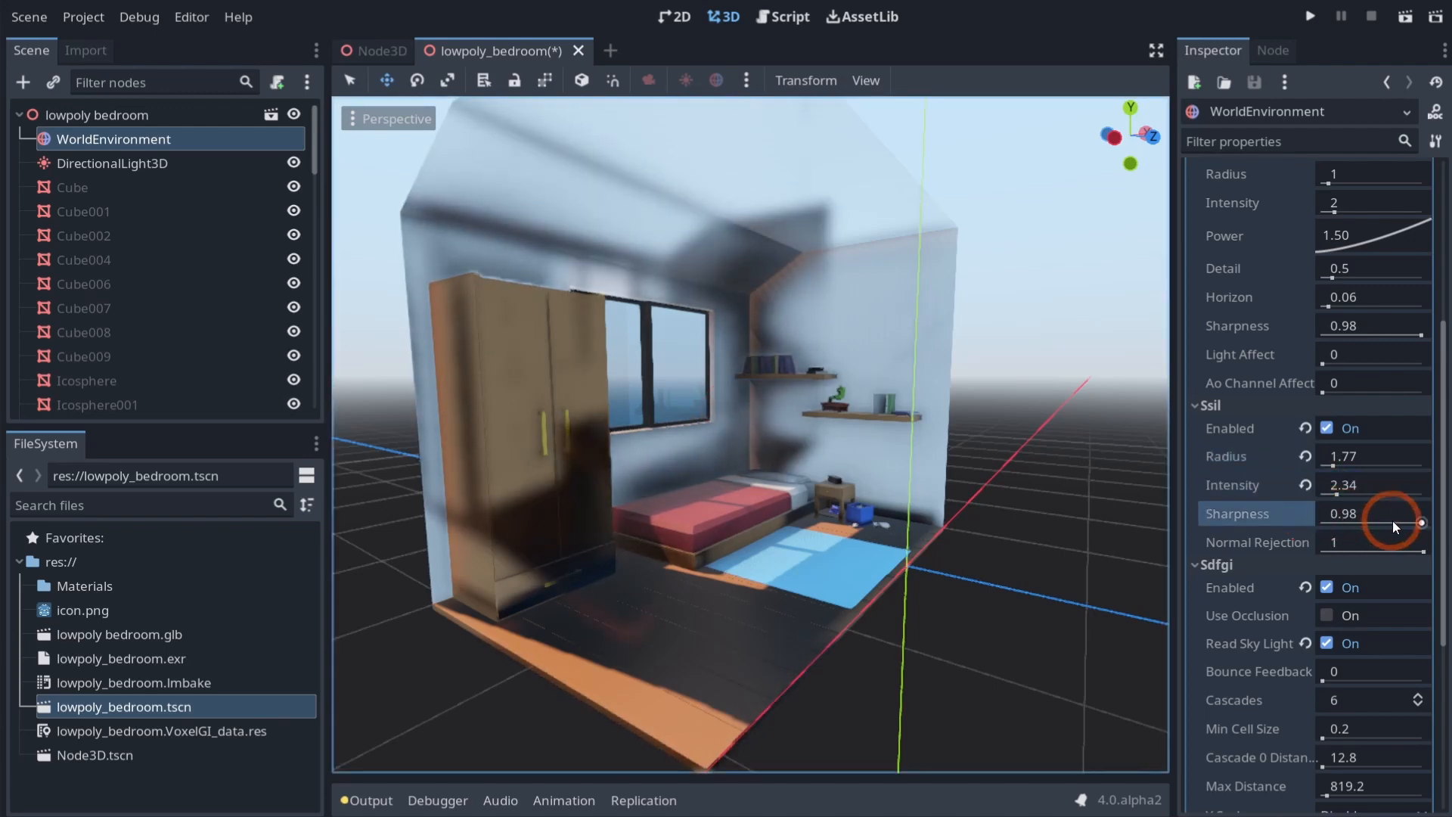
Set the bedroom's SSIL normal rejection to 0.46 and reset sharpness, radius and intensity to their defaults
left_click_drag(1394, 523, 794, 410)
left_click(1304, 516)
left_click_drag(1407, 546, 730, 408)
left_click(1304, 458)
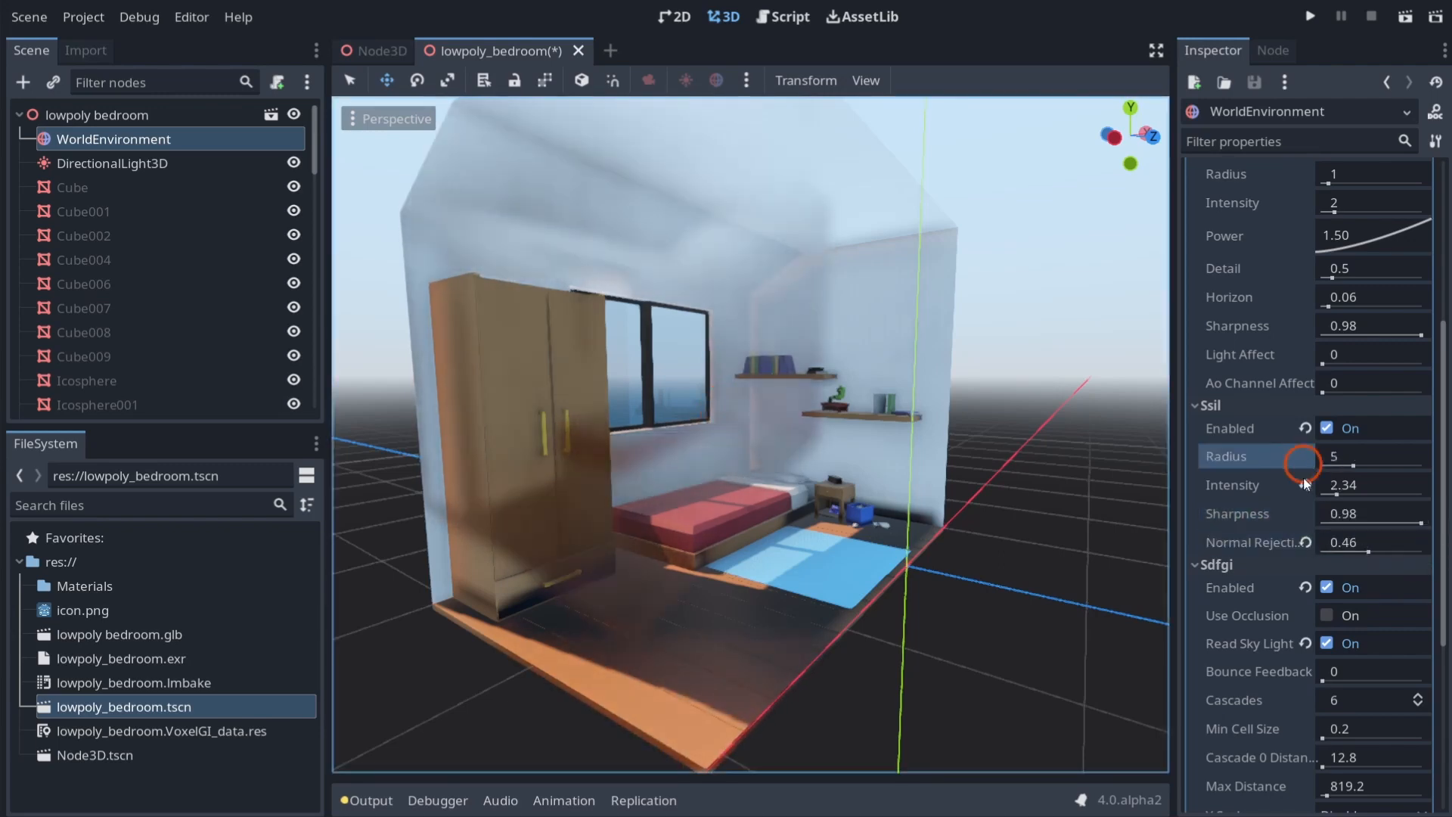
left_click(1304, 485)
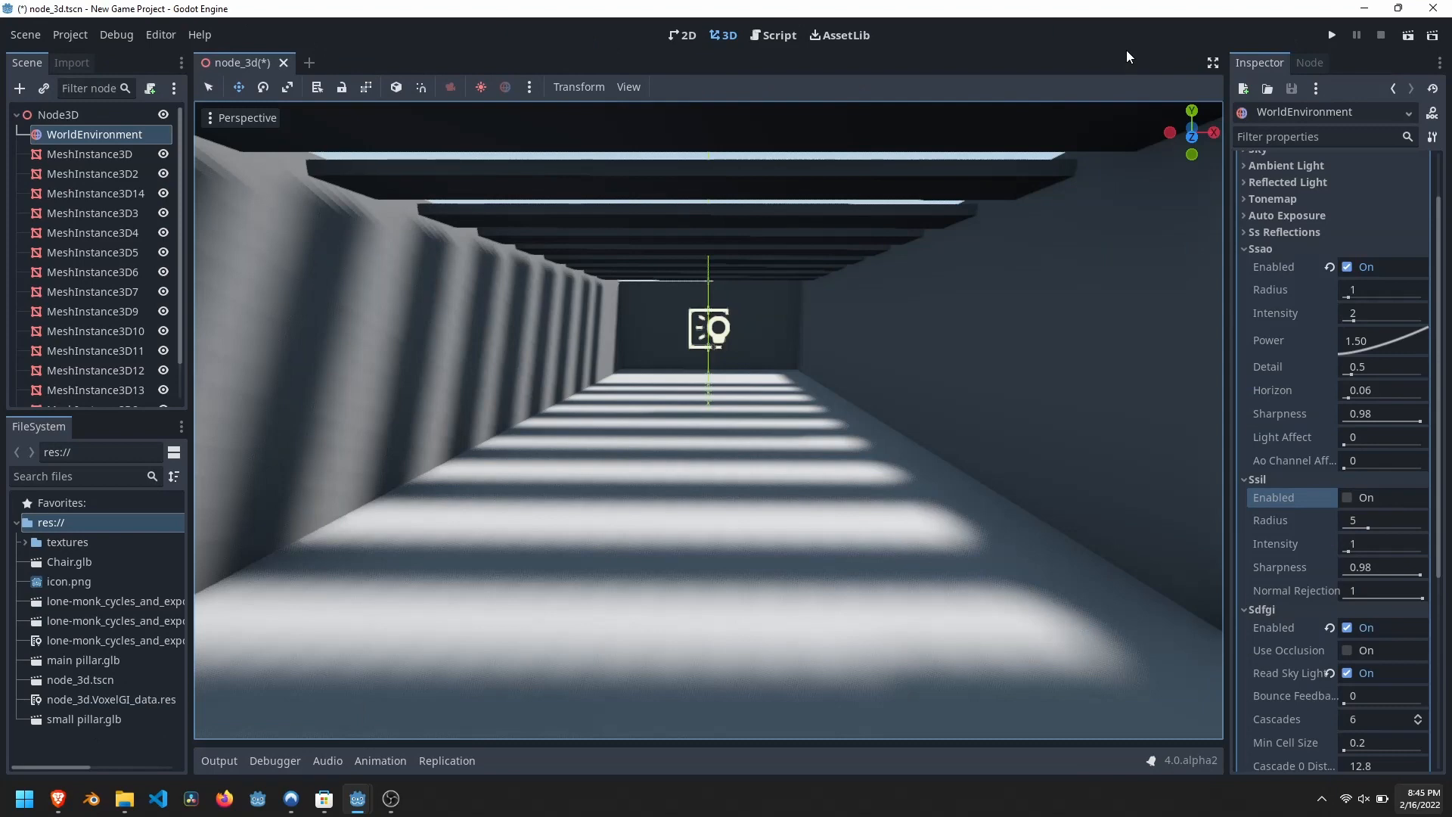
Enable SSIL on the WorldEnvironment of the corridor scene node_3d and inspect the shading along its walls and beams
left_click(1345, 499)
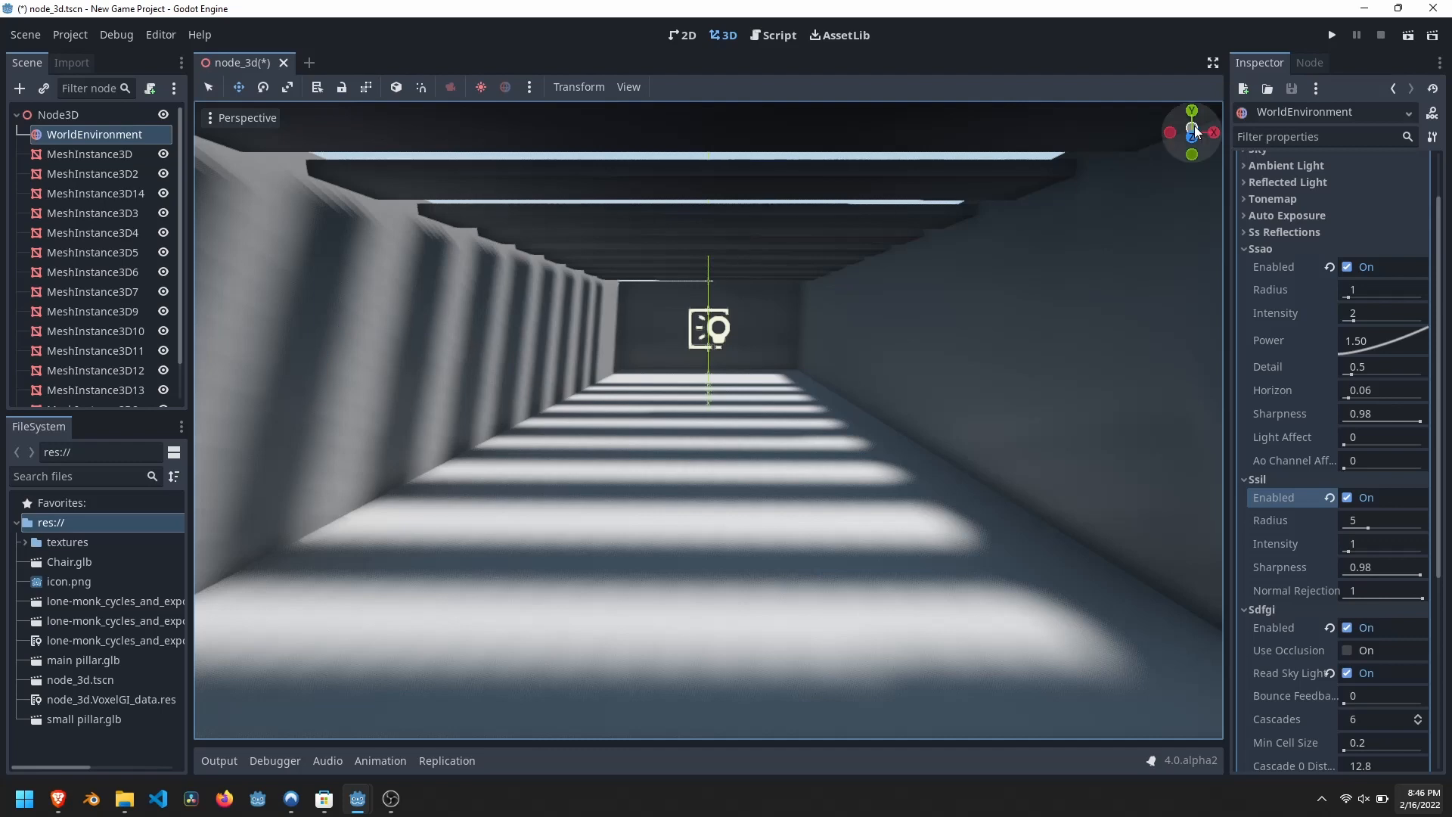
left_click_drag(1195, 126, 1210, 130)
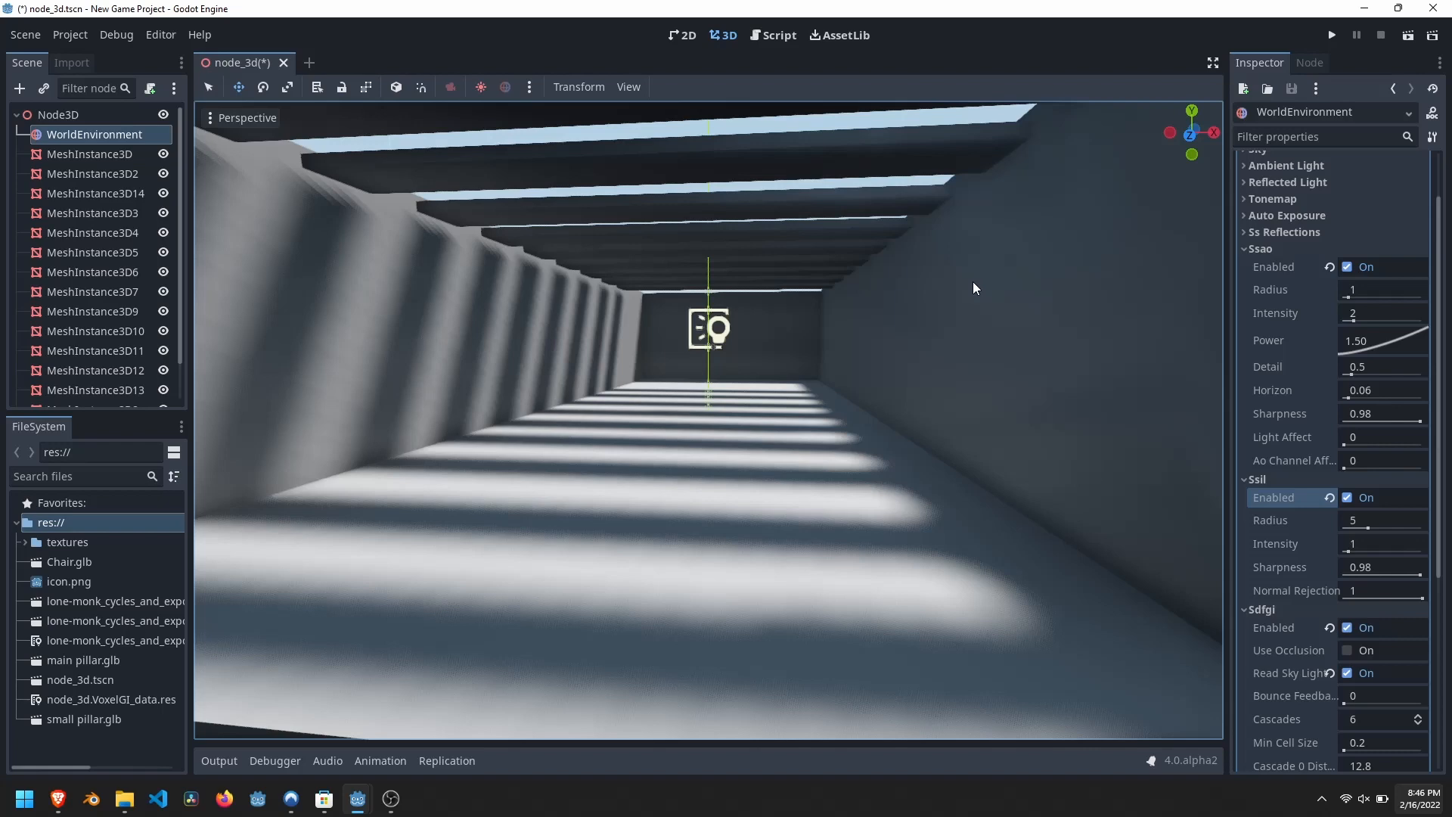
scroll(973, 281, "up", 2)
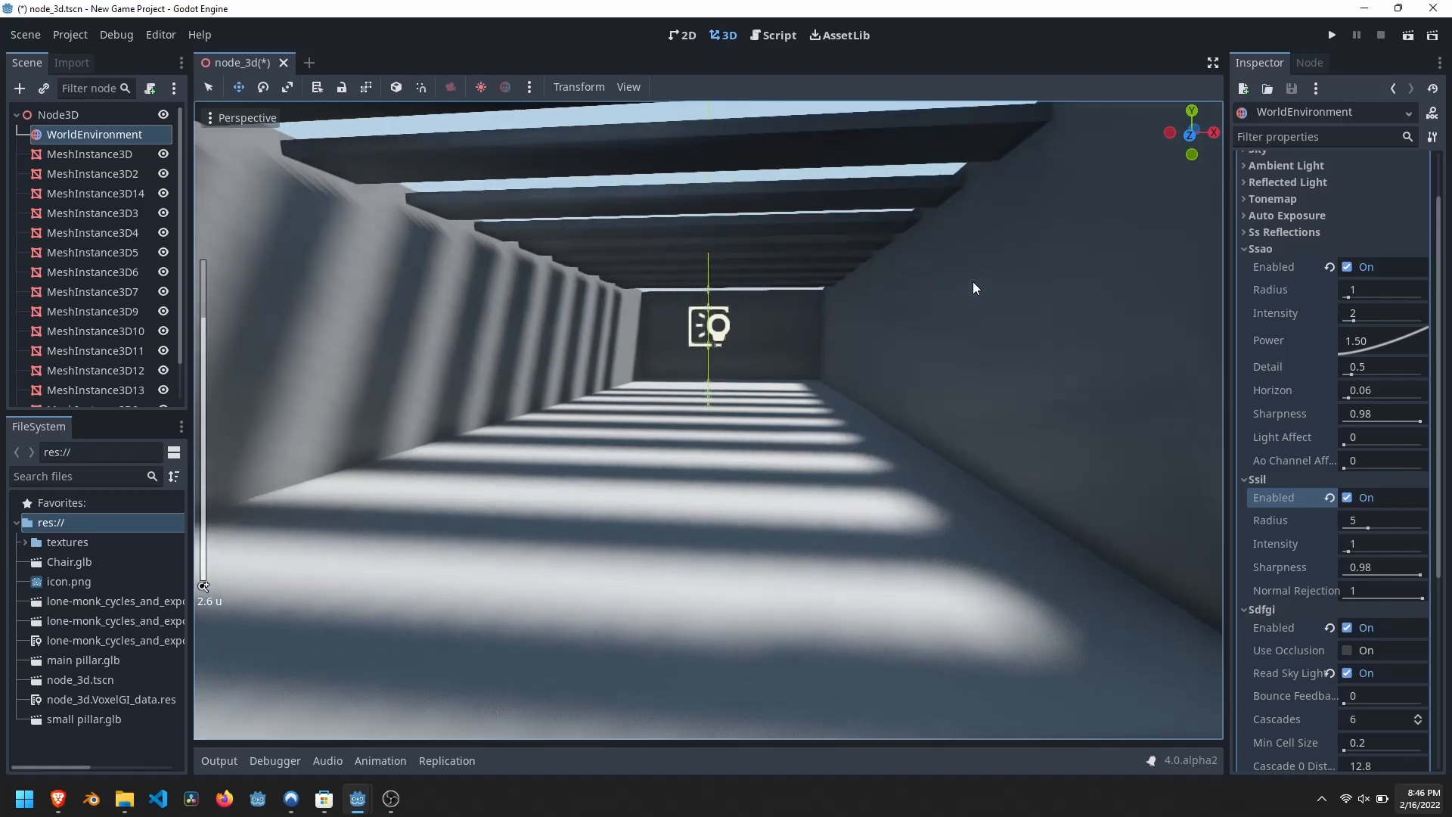
scroll(973, 288, "down", 1)
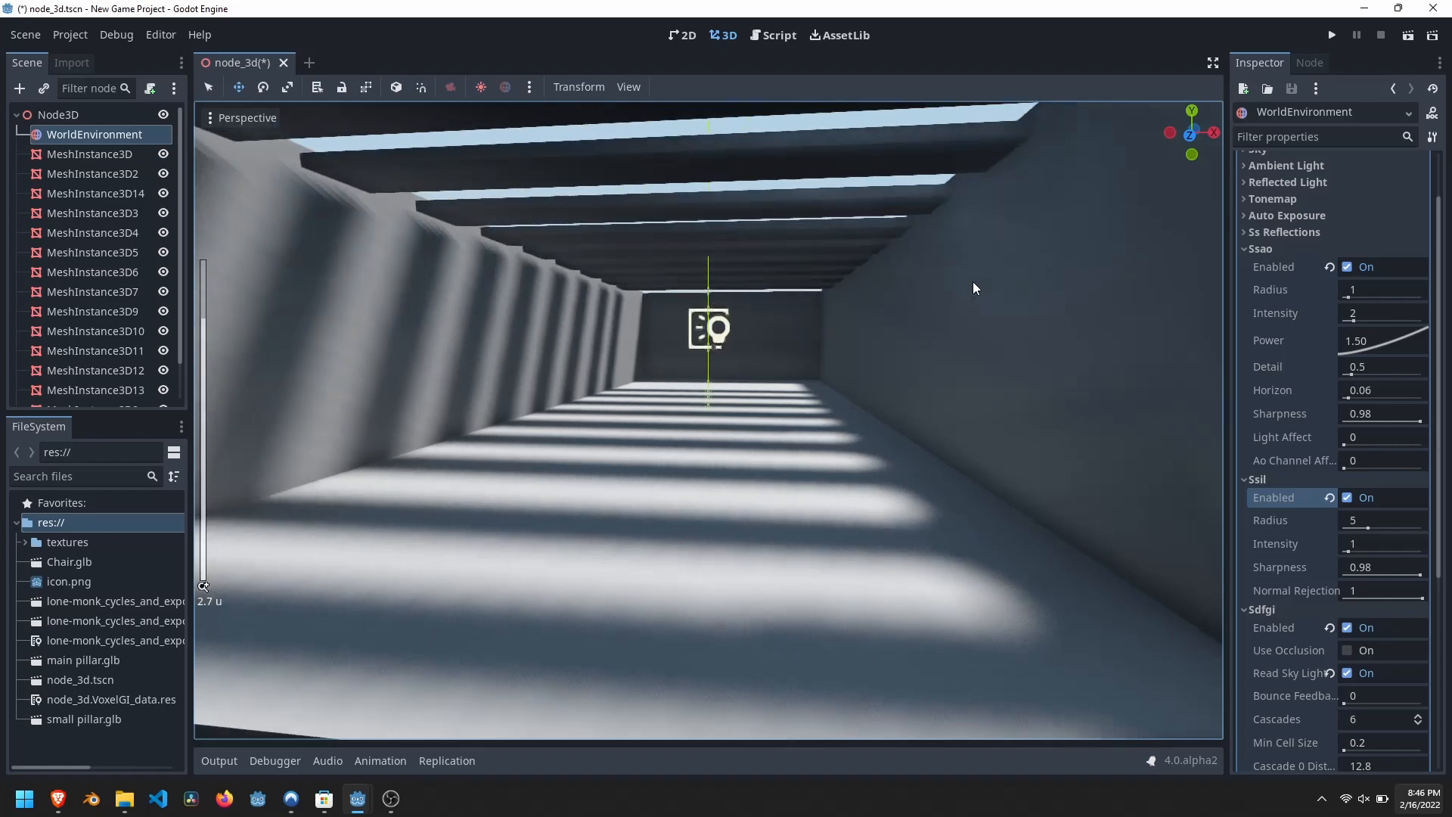
scroll(973, 288, "up", 1)
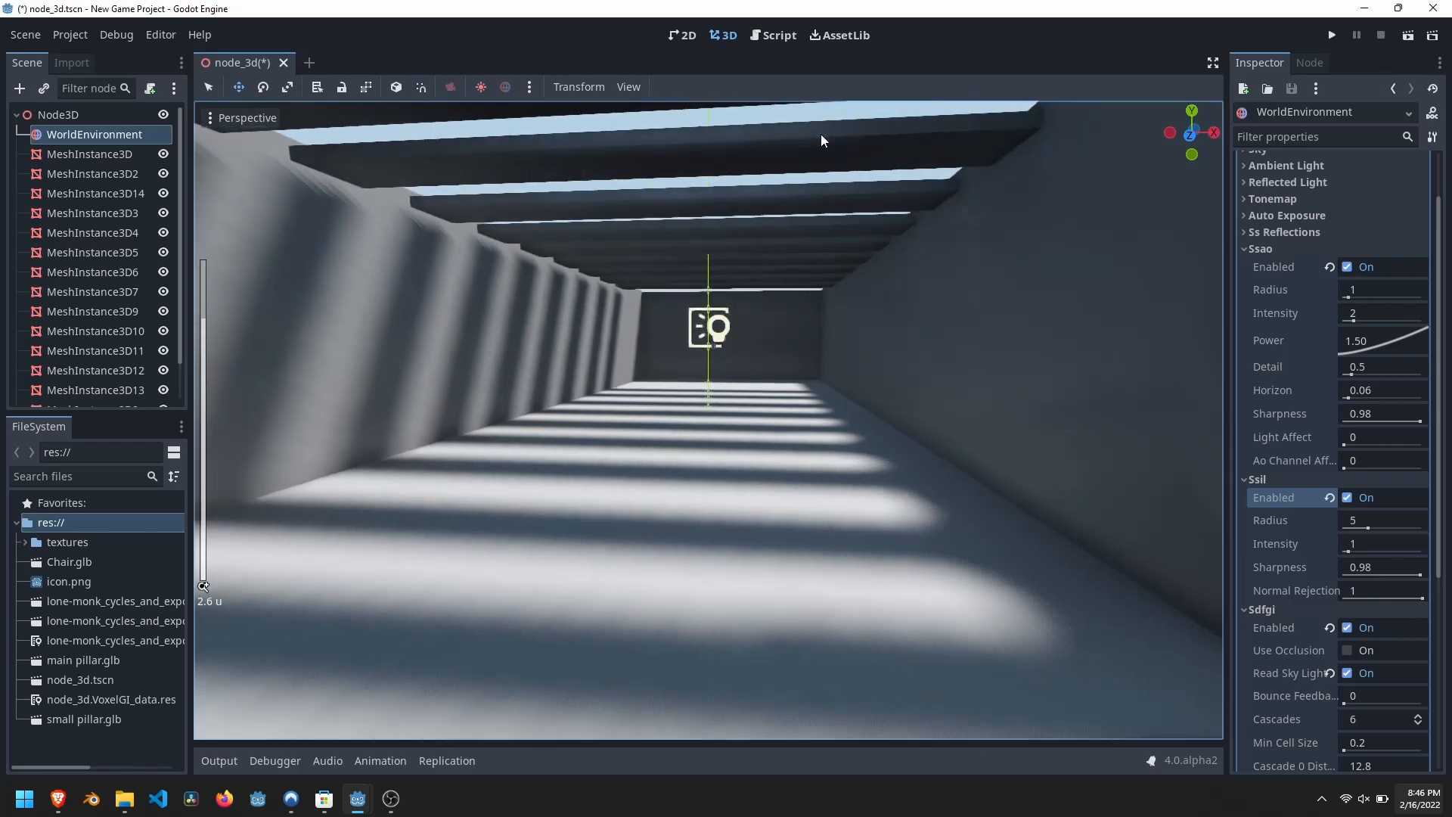
scroll(626, 248, "up", 1)
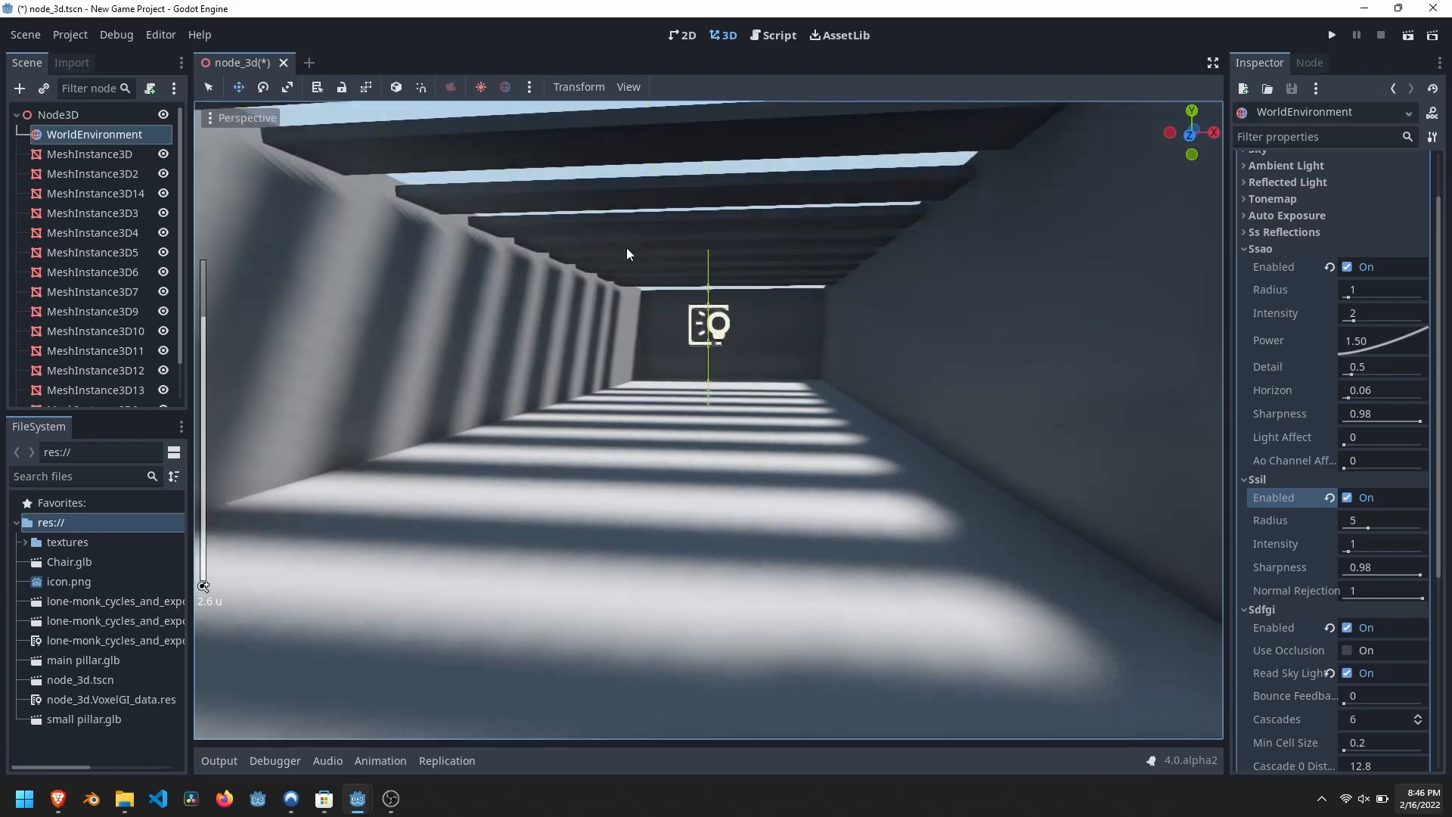
scroll(626, 247, "down", 1)
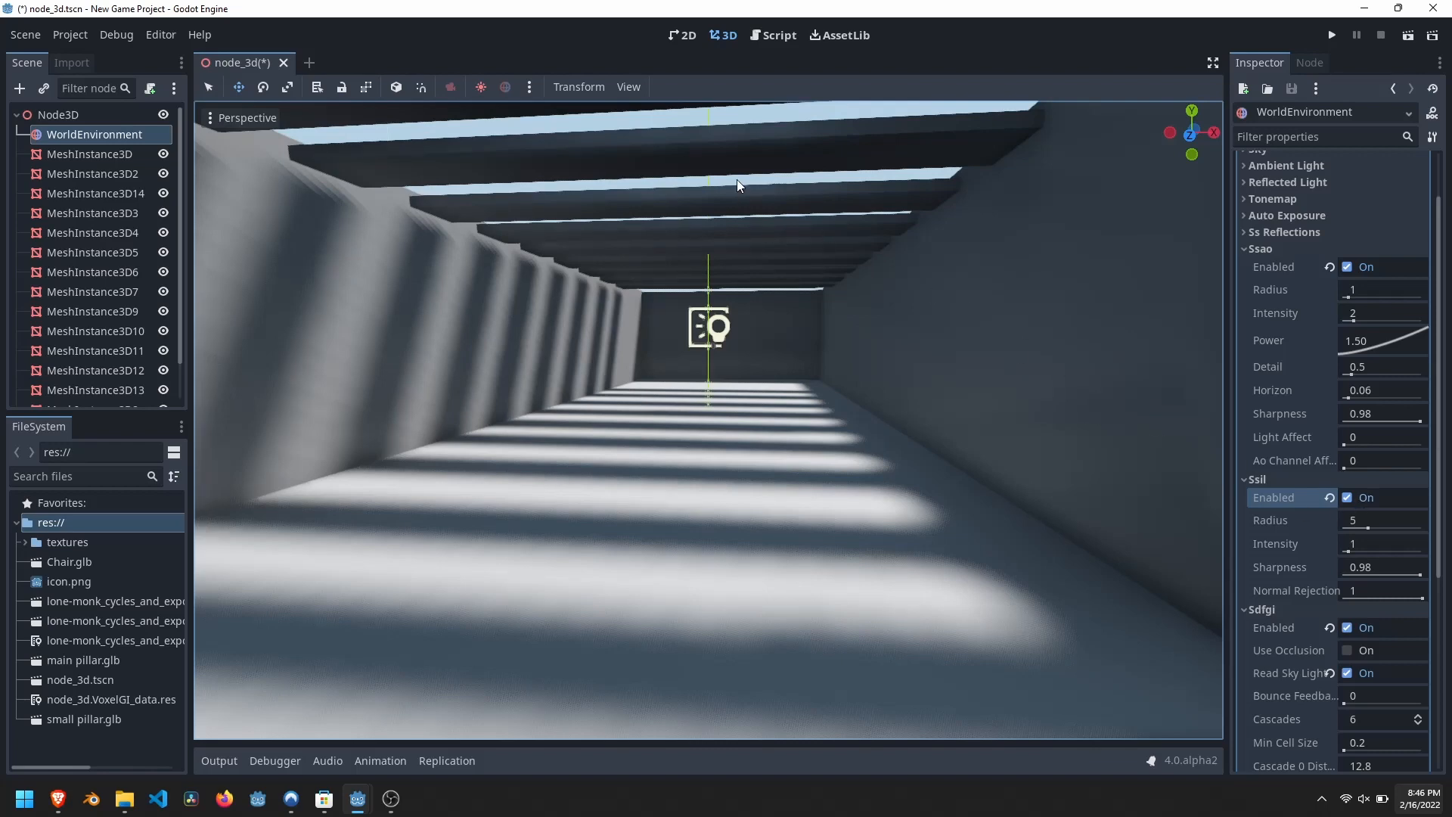
Toggle SSIL off and on twice to compare the corridor's shading, leaving it enabled
left_click(1345, 500)
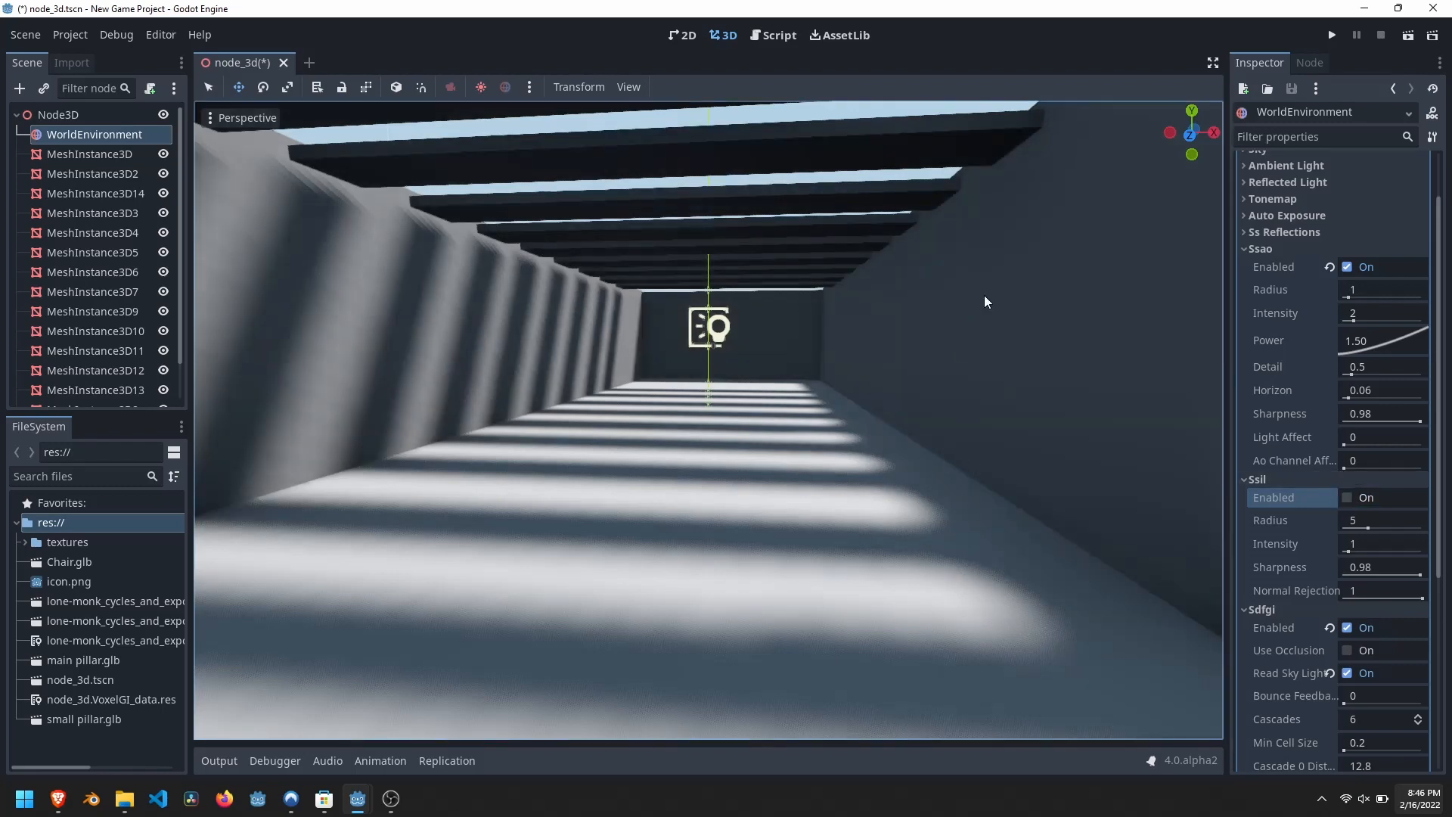
left_click(1346, 496)
left_click(1346, 497)
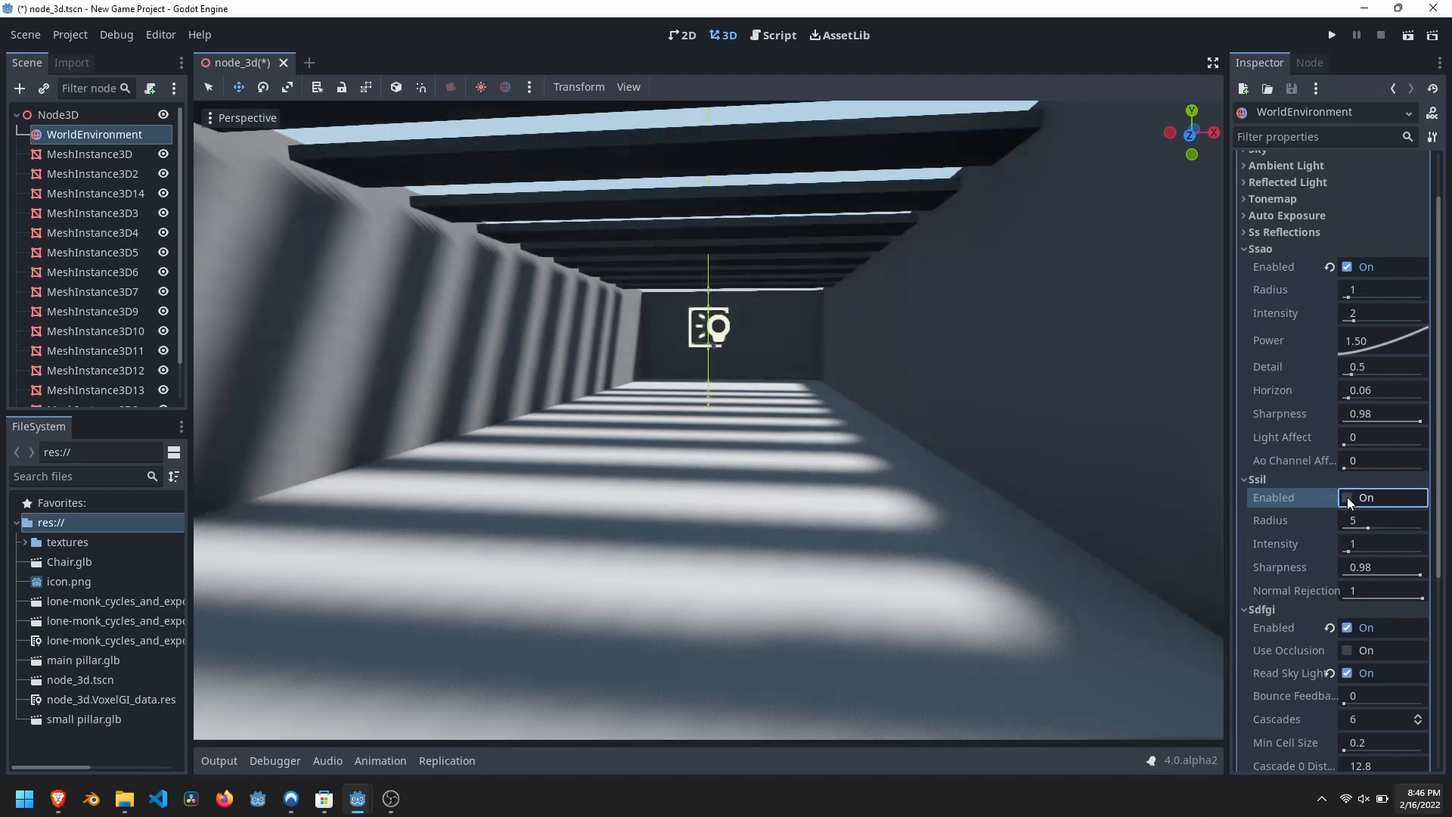
left_click(1346, 497)
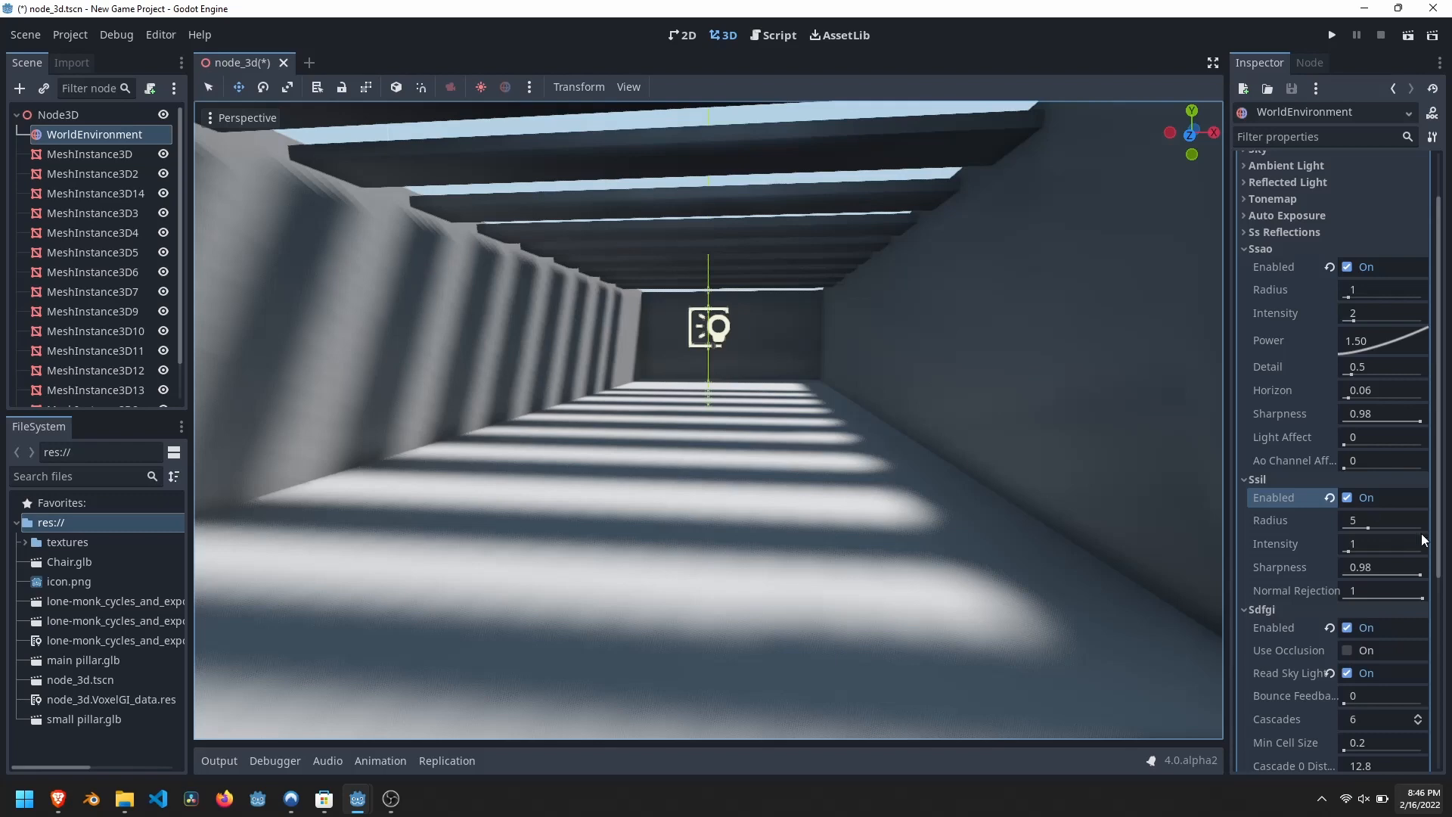
Try SSIL radius values of 1.95, 4.59 and 13.19 in the corridor scene, and reset the radius to its default
mouse_move(1367, 526)
left_mouse_down()
mouse_move(1330, 526)
mouse_move(1353, 528)
left_mouse_up()
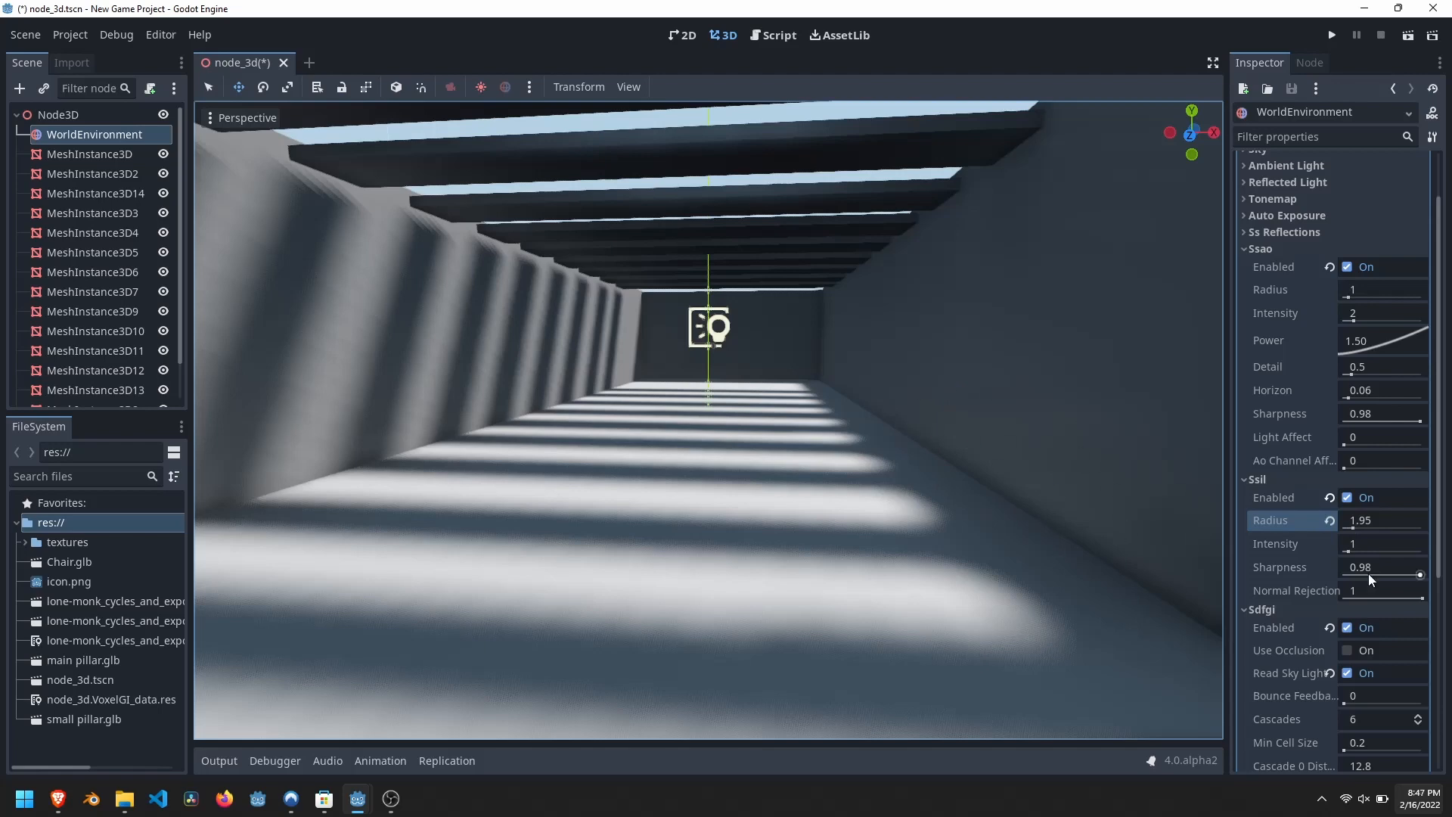
mouse_move(1351, 525)
left_mouse_down()
mouse_move(1332, 525)
mouse_move(1380, 528)
mouse_move(1367, 533)
left_mouse_up()
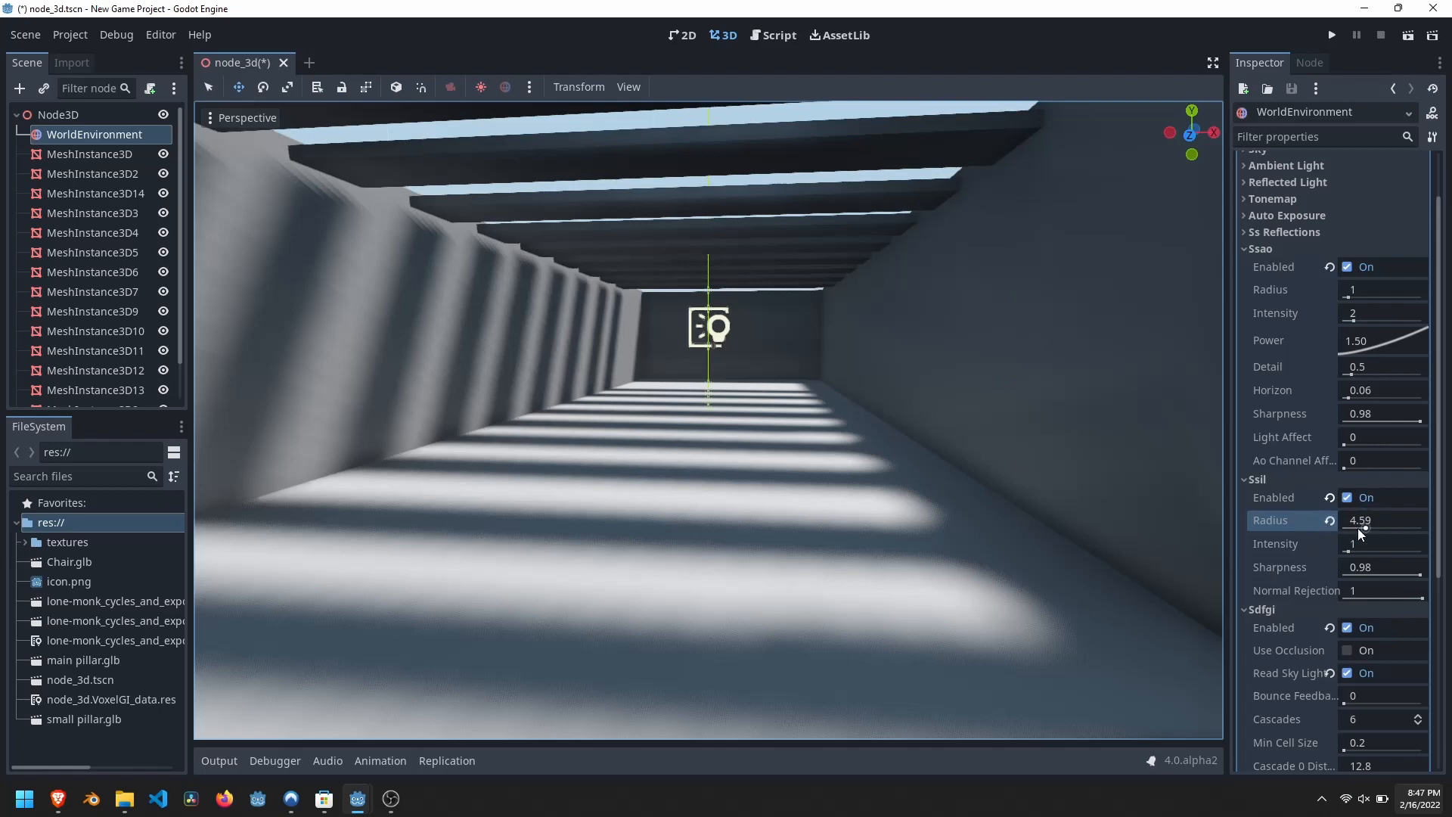
left_click_drag(1363, 527, 1380, 528)
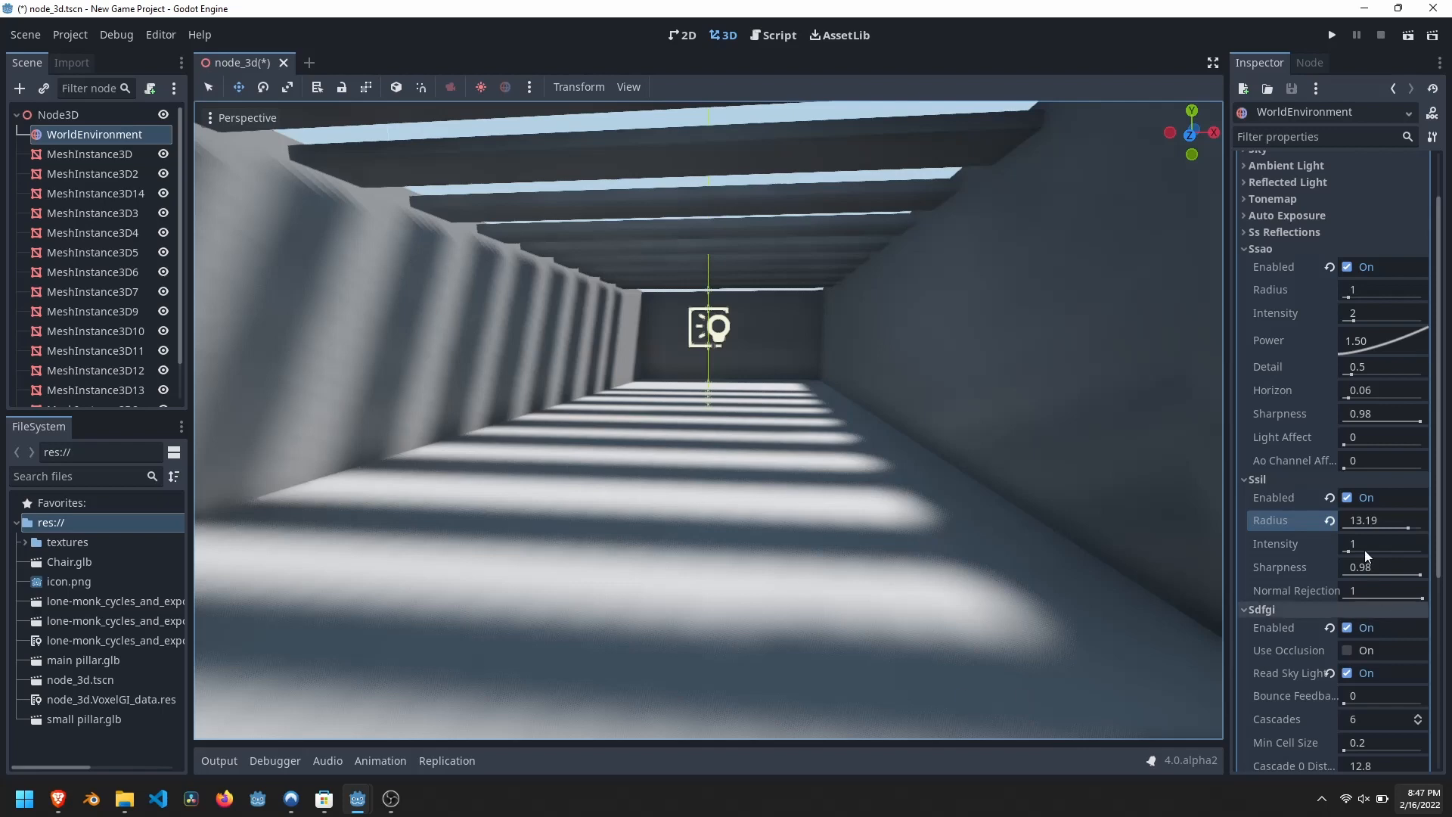
left_click(1328, 520)
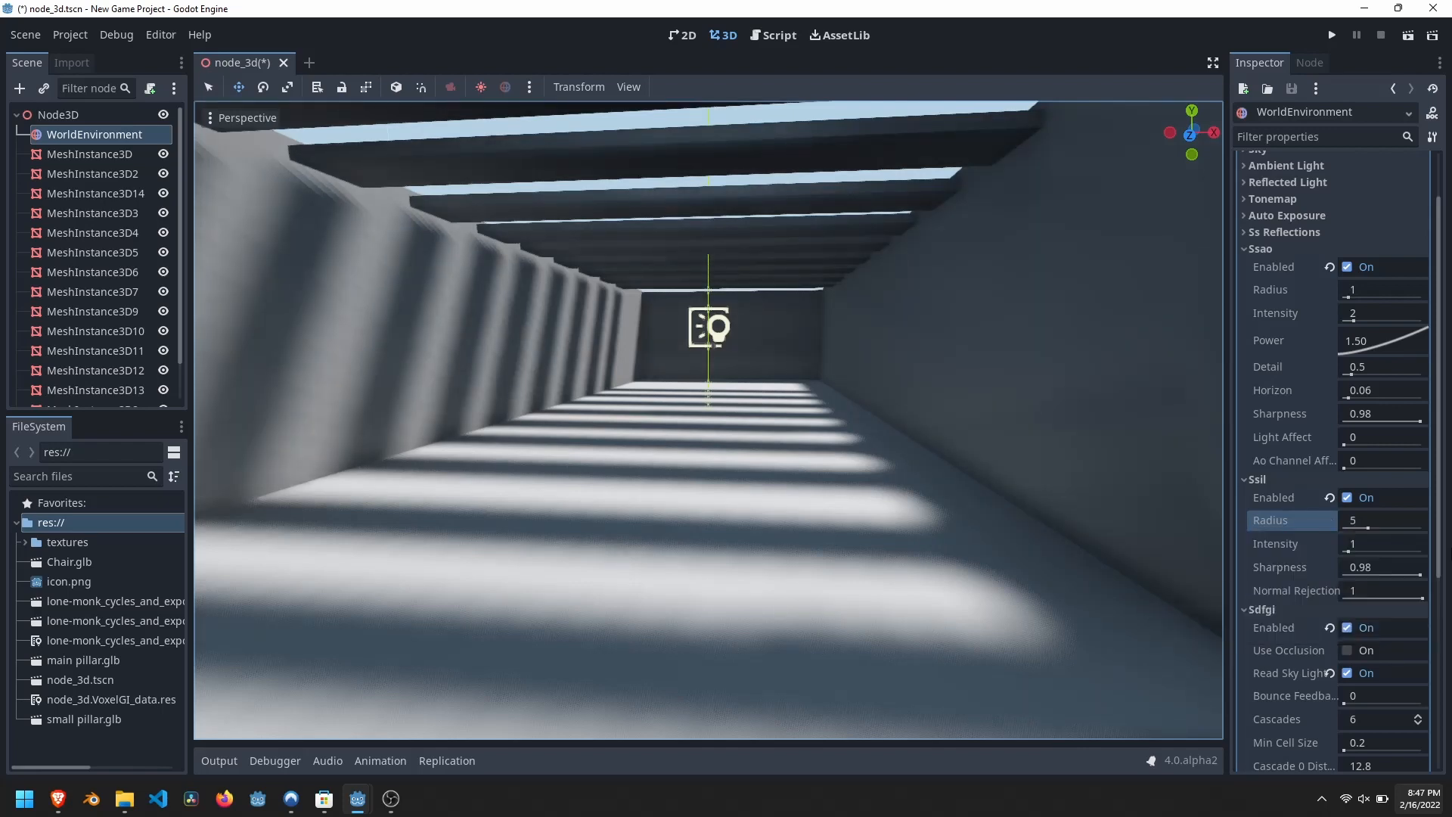
Try SSIL intensity values of 1.05 and 0.84 in the corridor scene, and reset the intensity to its default
left_click(1350, 551)
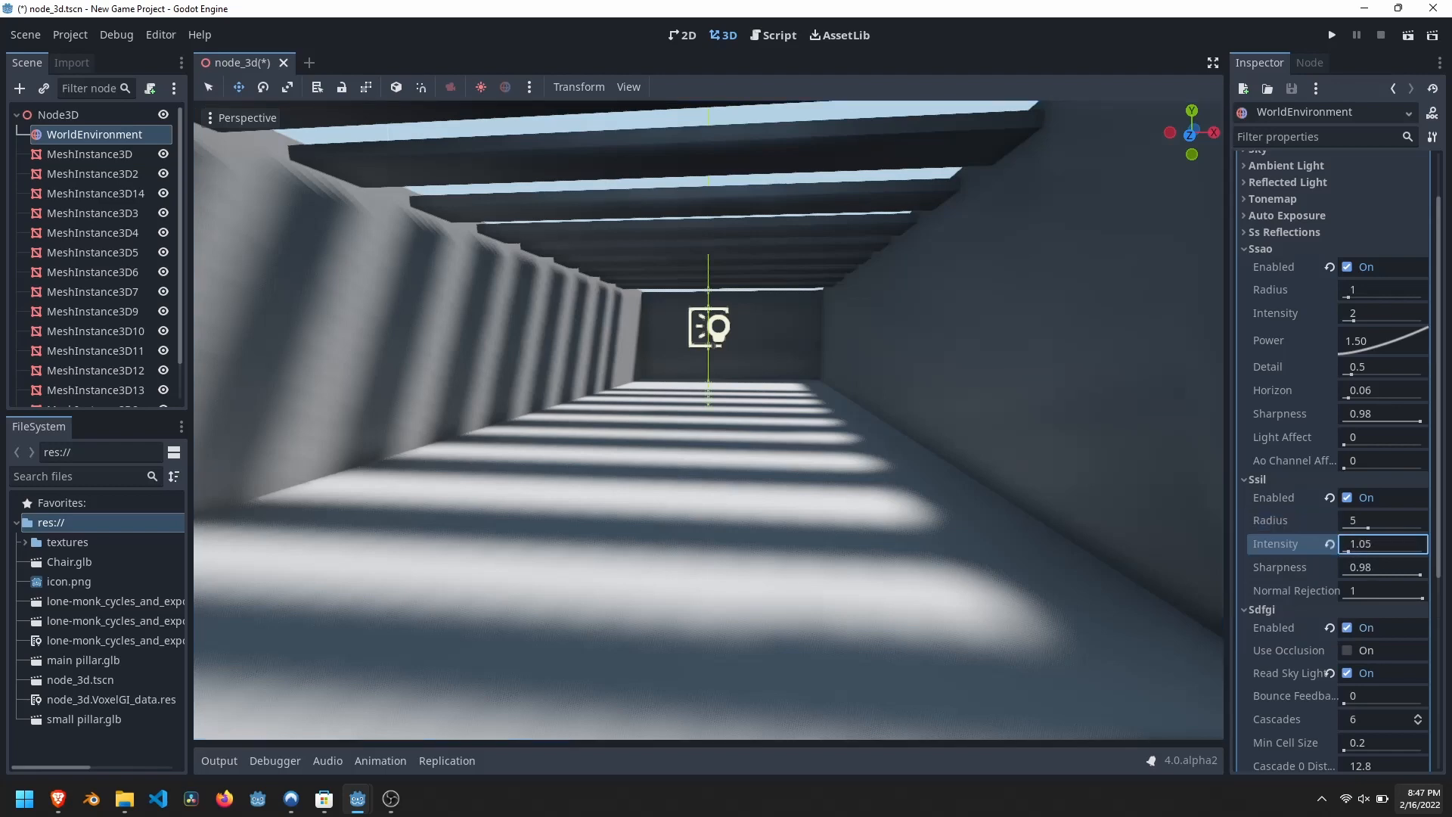
mouse_move(1348, 551)
left_mouse_down()
mouse_move(1370, 552)
mouse_move(1347, 551)
left_mouse_up()
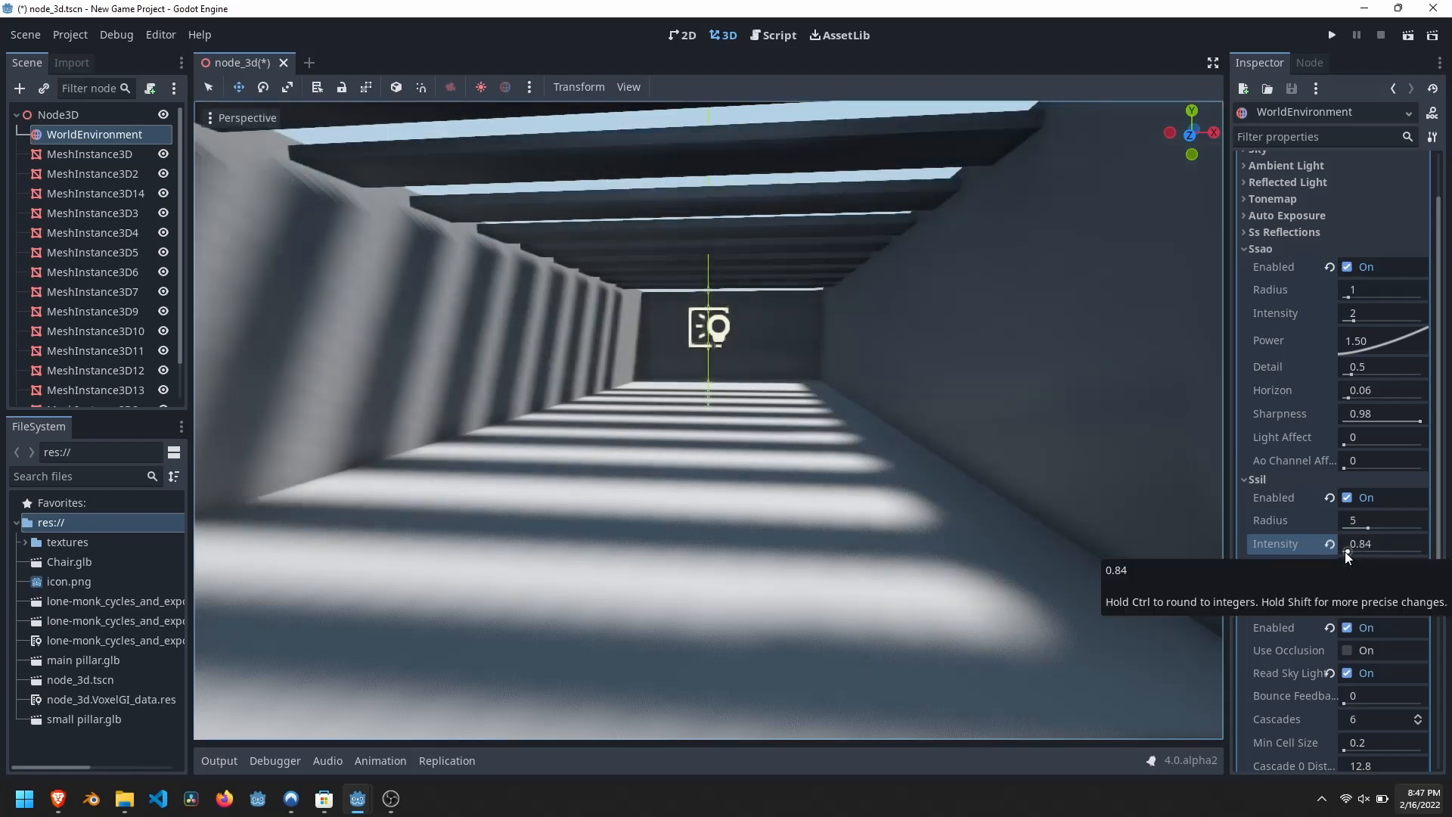
mouse_move(1327, 547)
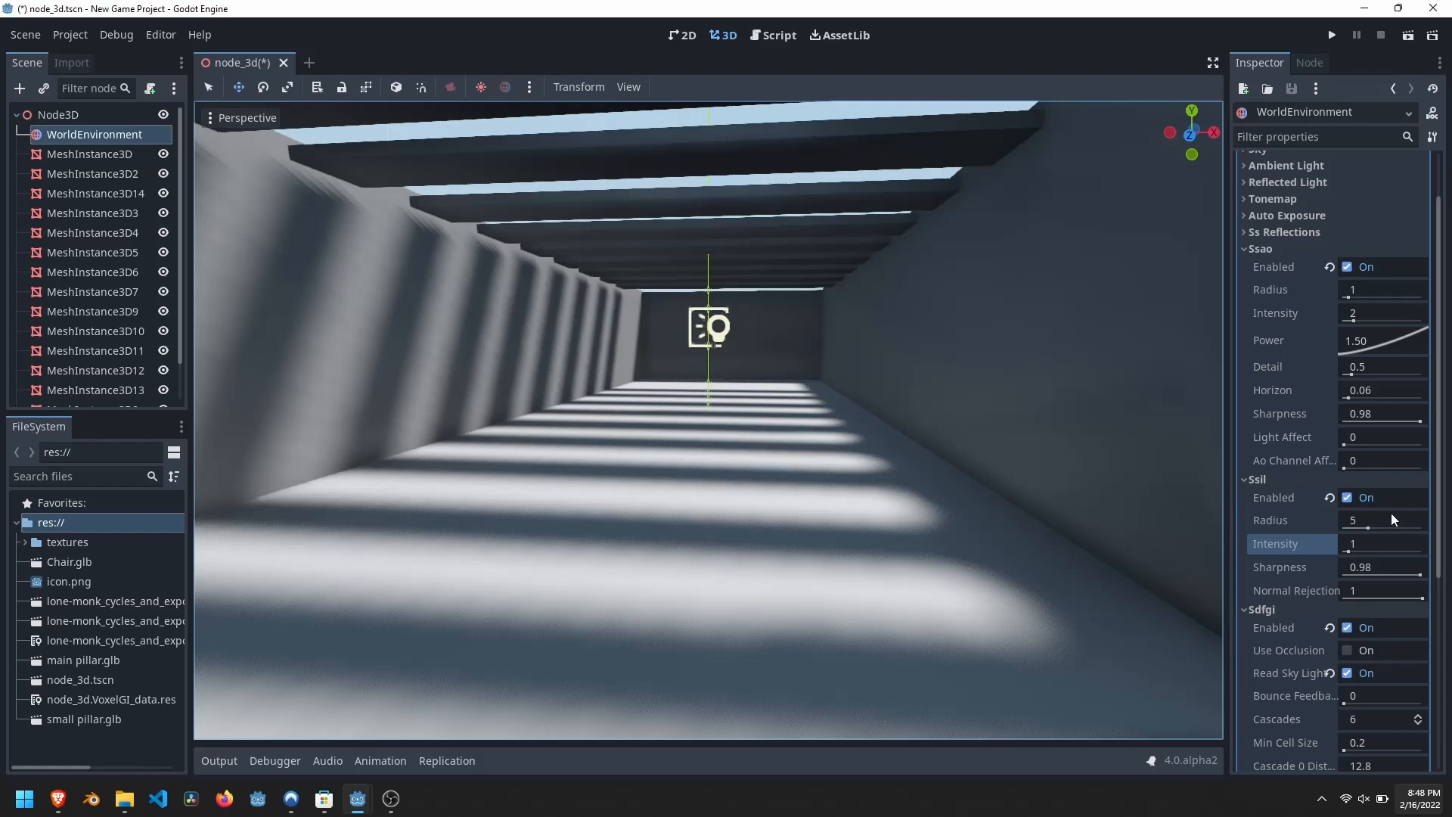
Raise the SSIL intensity to 9.12 and compare the corridor with sharpness at 0 and at 1
mouse_move(1350, 551)
left_mouse_down()
mouse_move(1388, 551)
mouse_move(1418, 575)
mouse_move(1344, 575)
mouse_move(1422, 575)
mouse_move(1344, 575)
left_mouse_up()
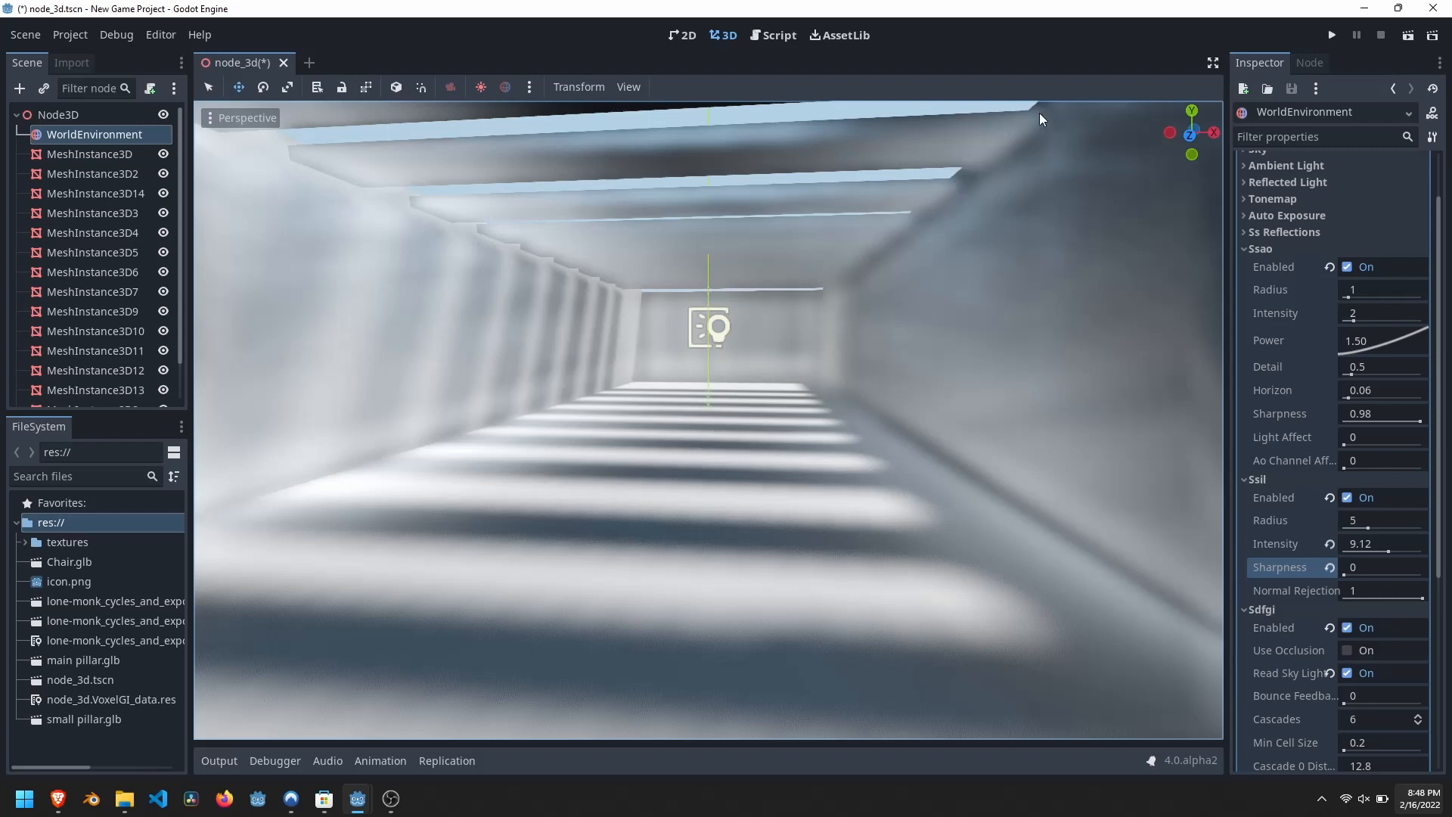
left_click(1344, 571)
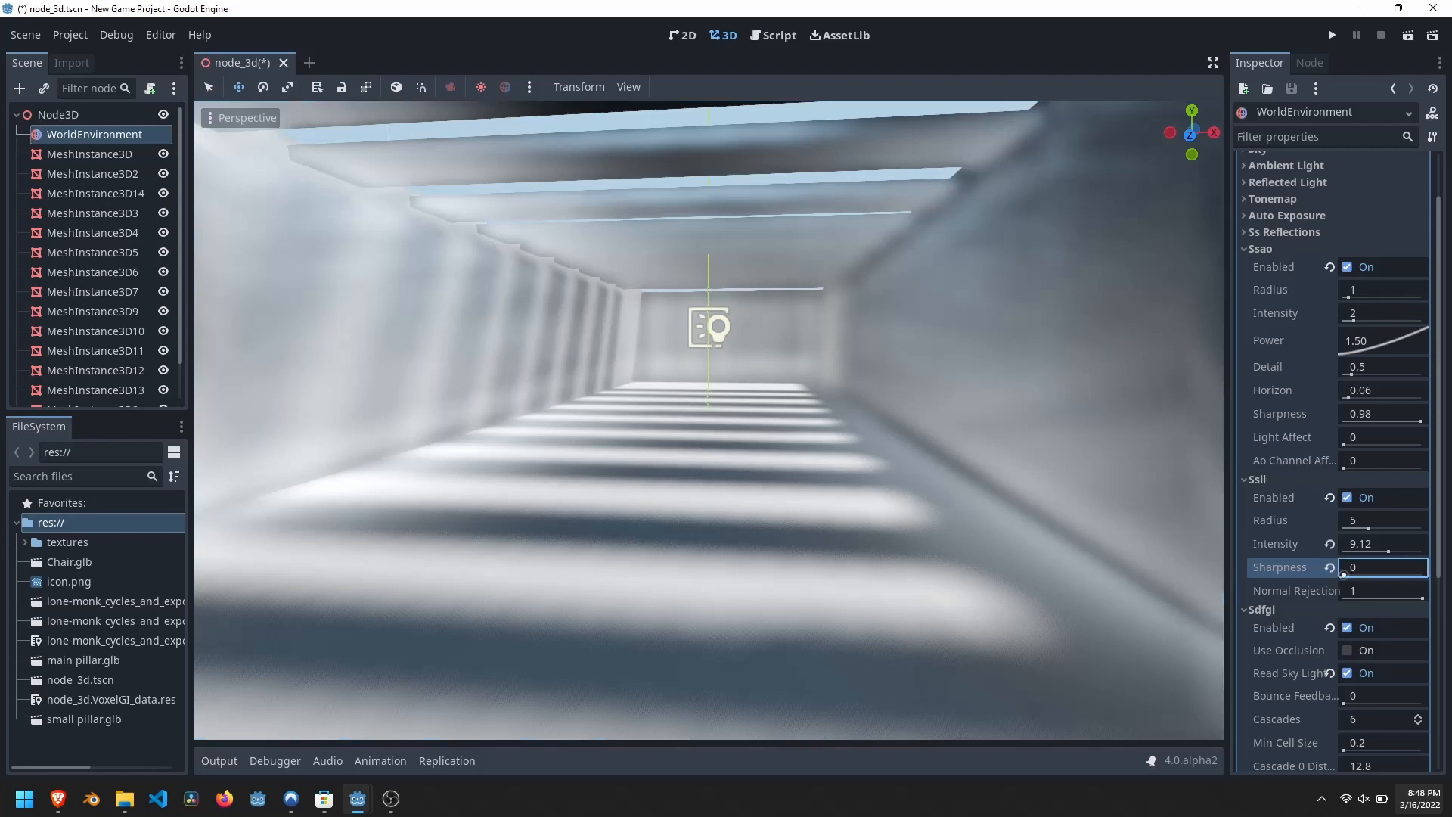
left_click_drag(1344, 571, 1421, 575)
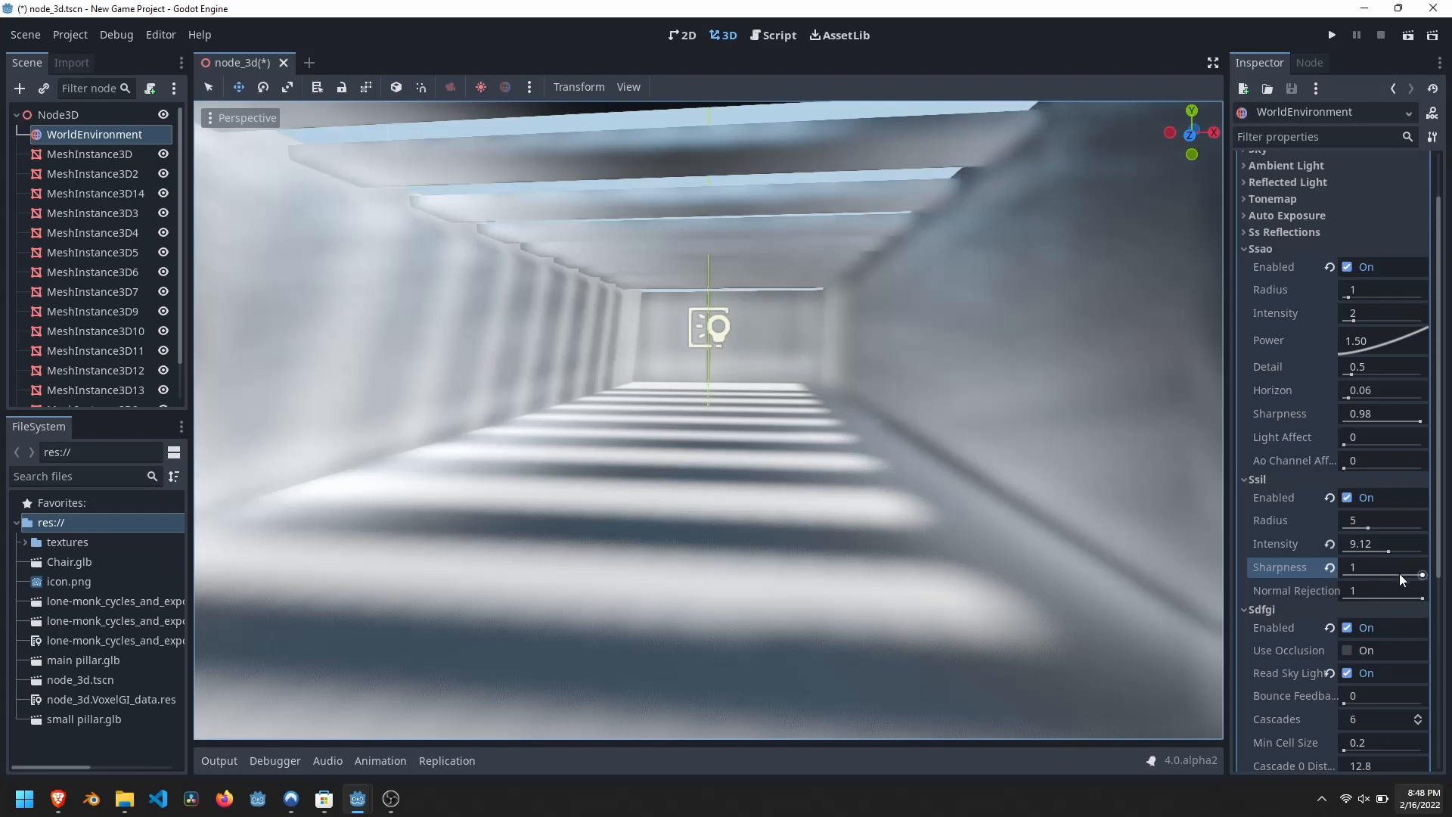
mouse_move(1399, 573)
left_mouse_down()
mouse_move(1344, 574)
mouse_move(1422, 574)
left_mouse_up()
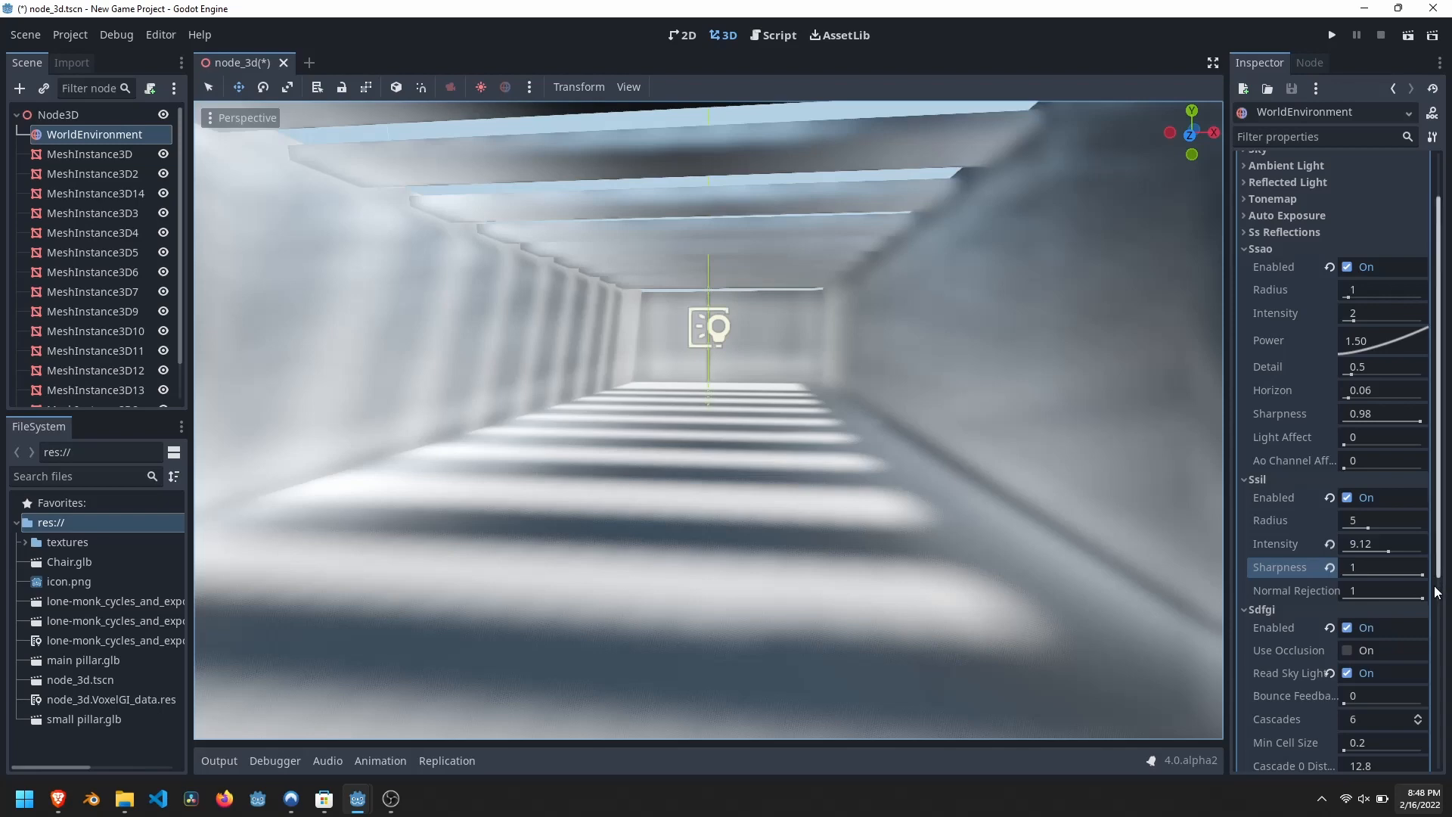
Compare SSIL normal rejection values of 0.94 and 0 in the corridor, and return the setting to 1
mouse_move(1422, 597)
left_mouse_down()
mouse_move(1344, 597)
mouse_move(1417, 598)
left_mouse_up()
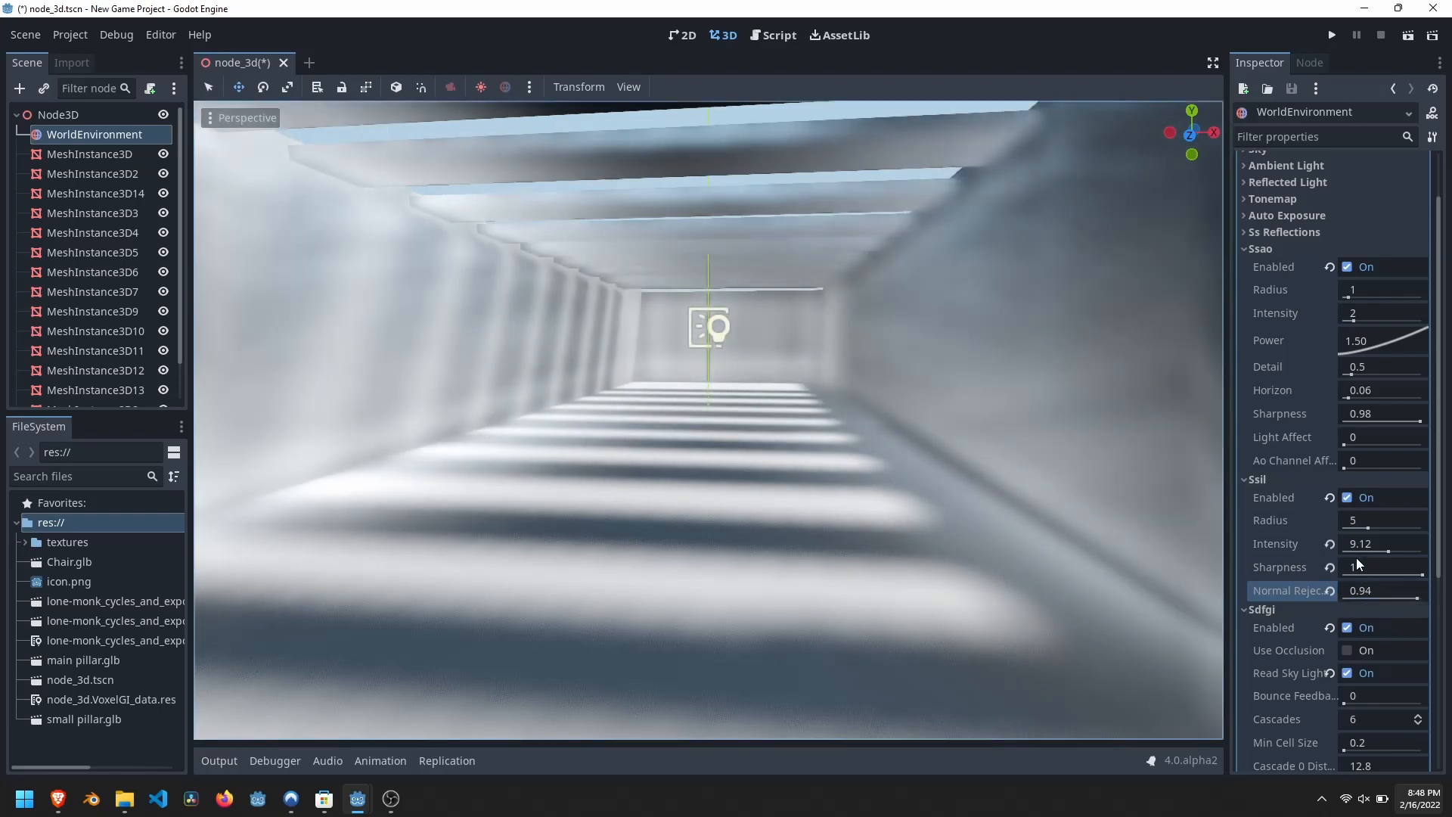
left_click(1414, 597)
type("0")
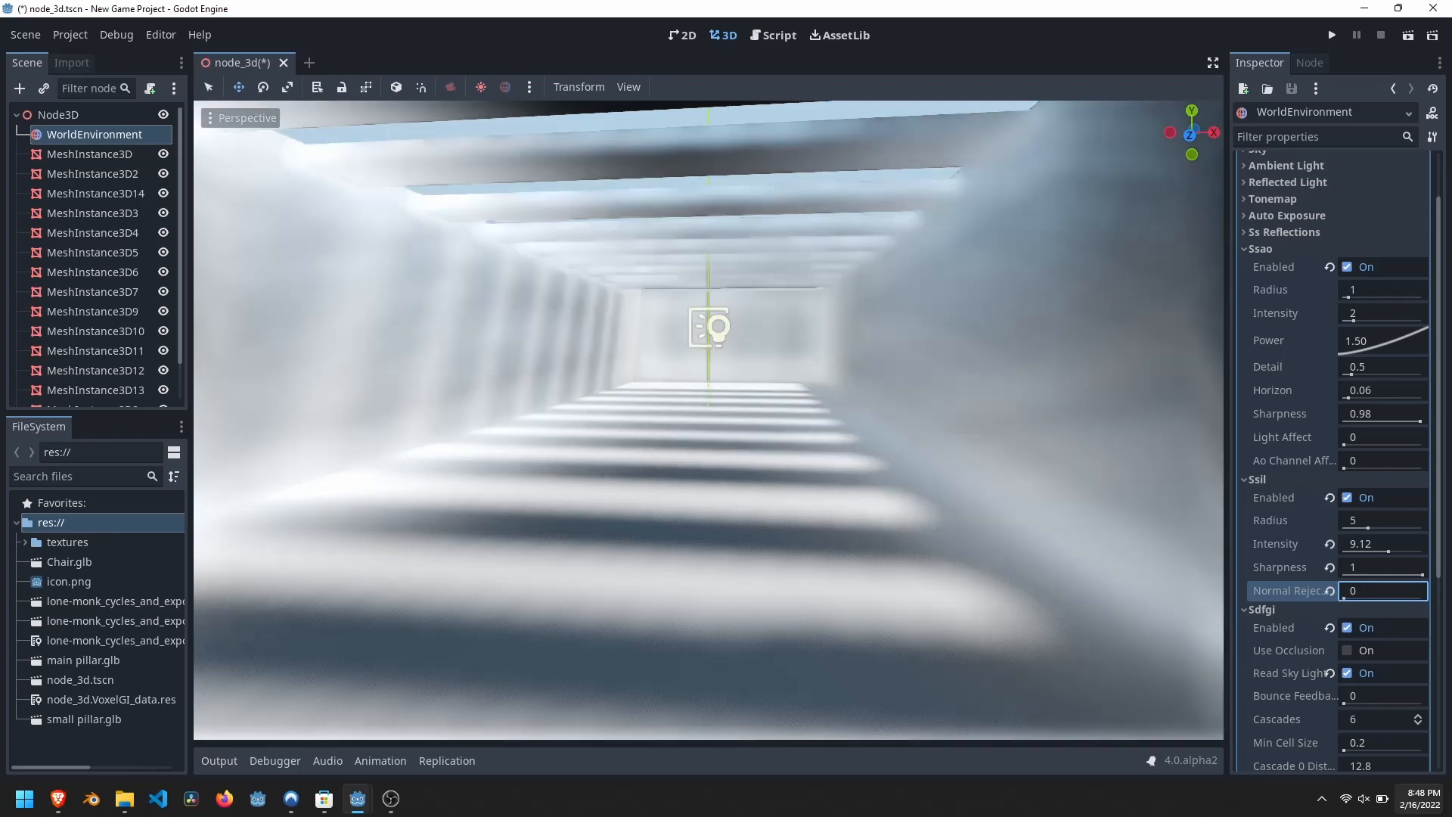
key("BackSpace")
type("1")
key("Return")
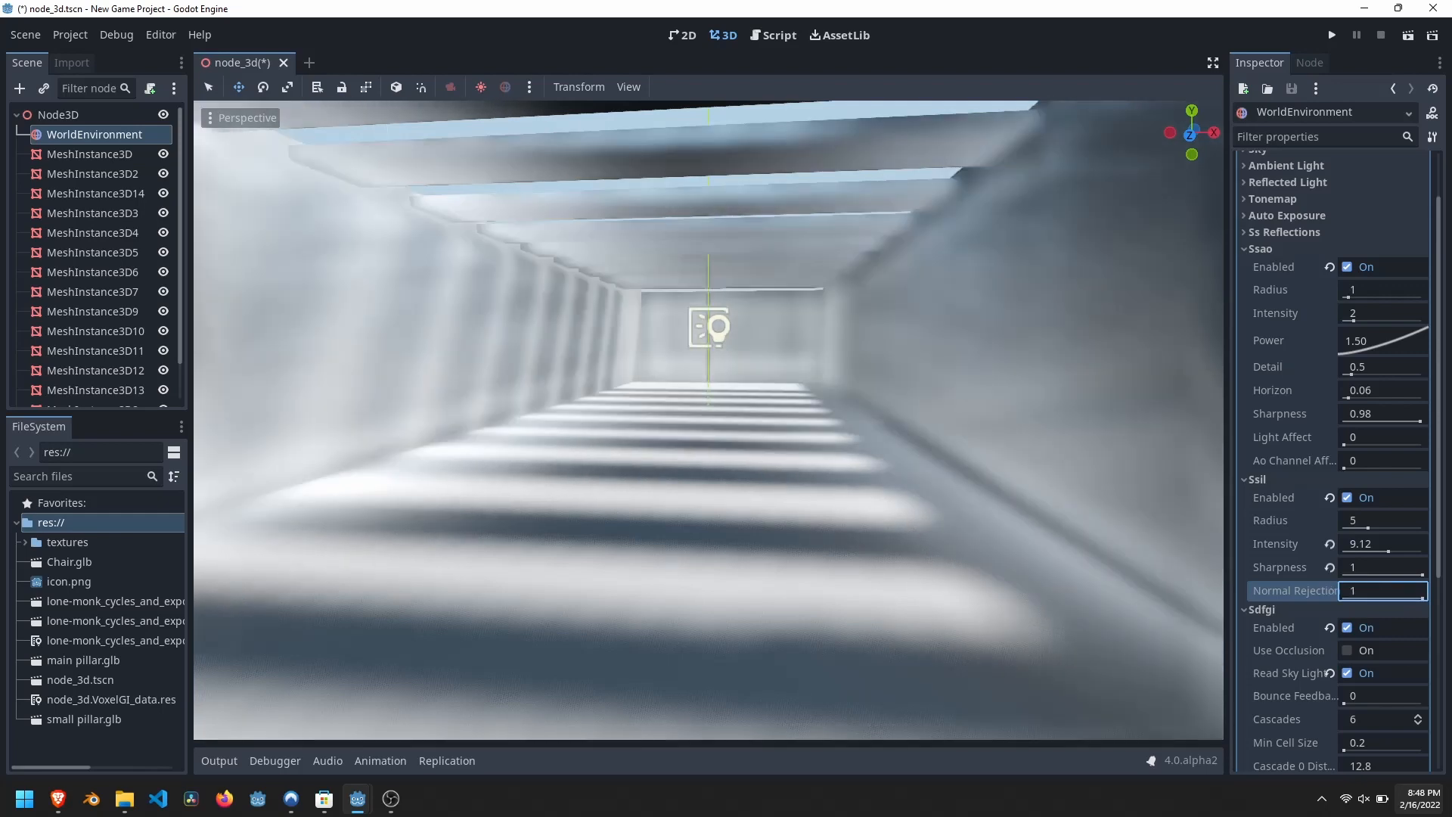
mouse_move(1415, 593)
left_mouse_down()
mouse_move(1380, 593)
mouse_move(1422, 593)
left_mouse_up()
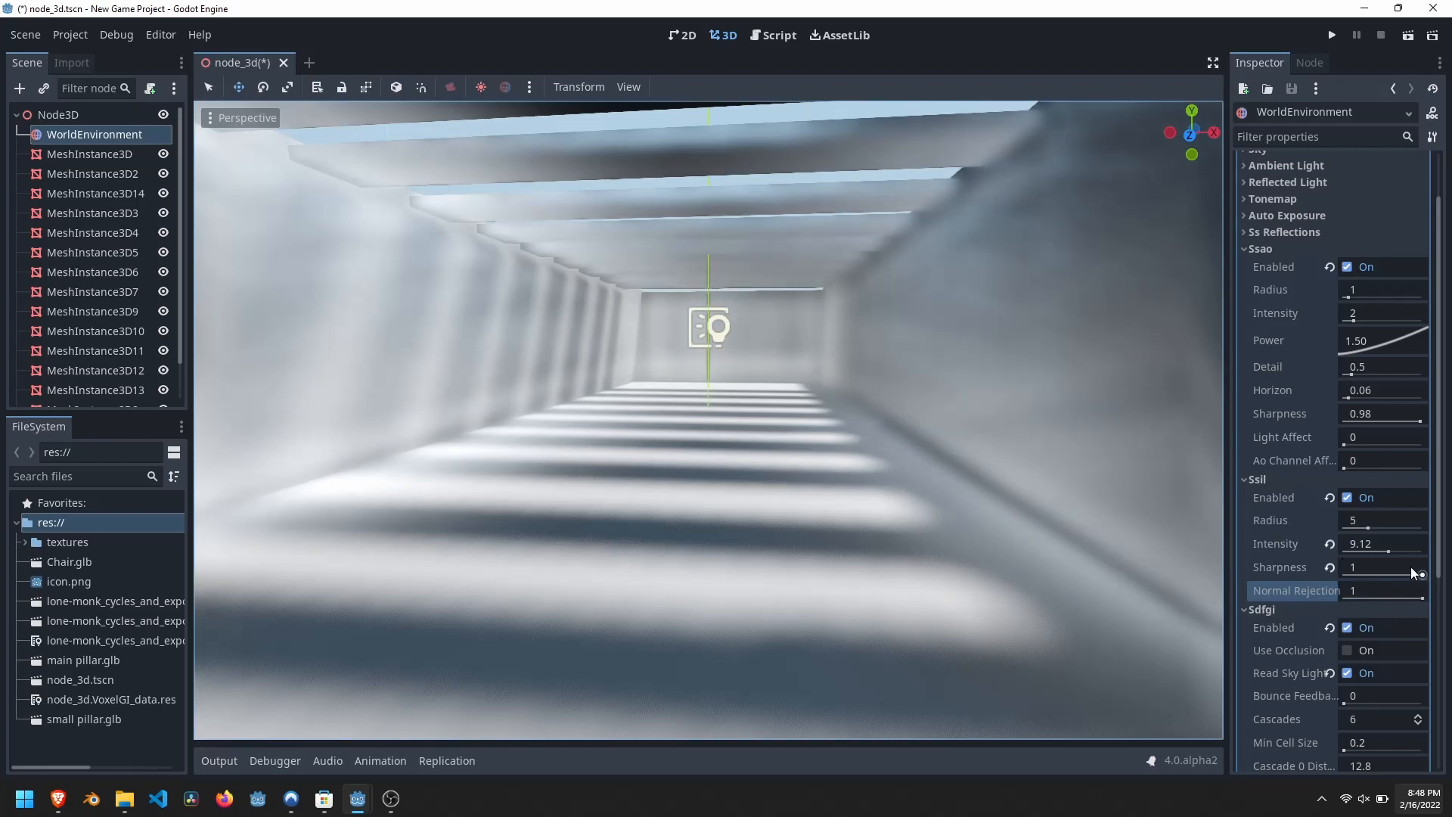
Reset the corridor's SSIL sharpness and intensity to their defaults and set normal rejection to 0.32
left_click(1329, 567)
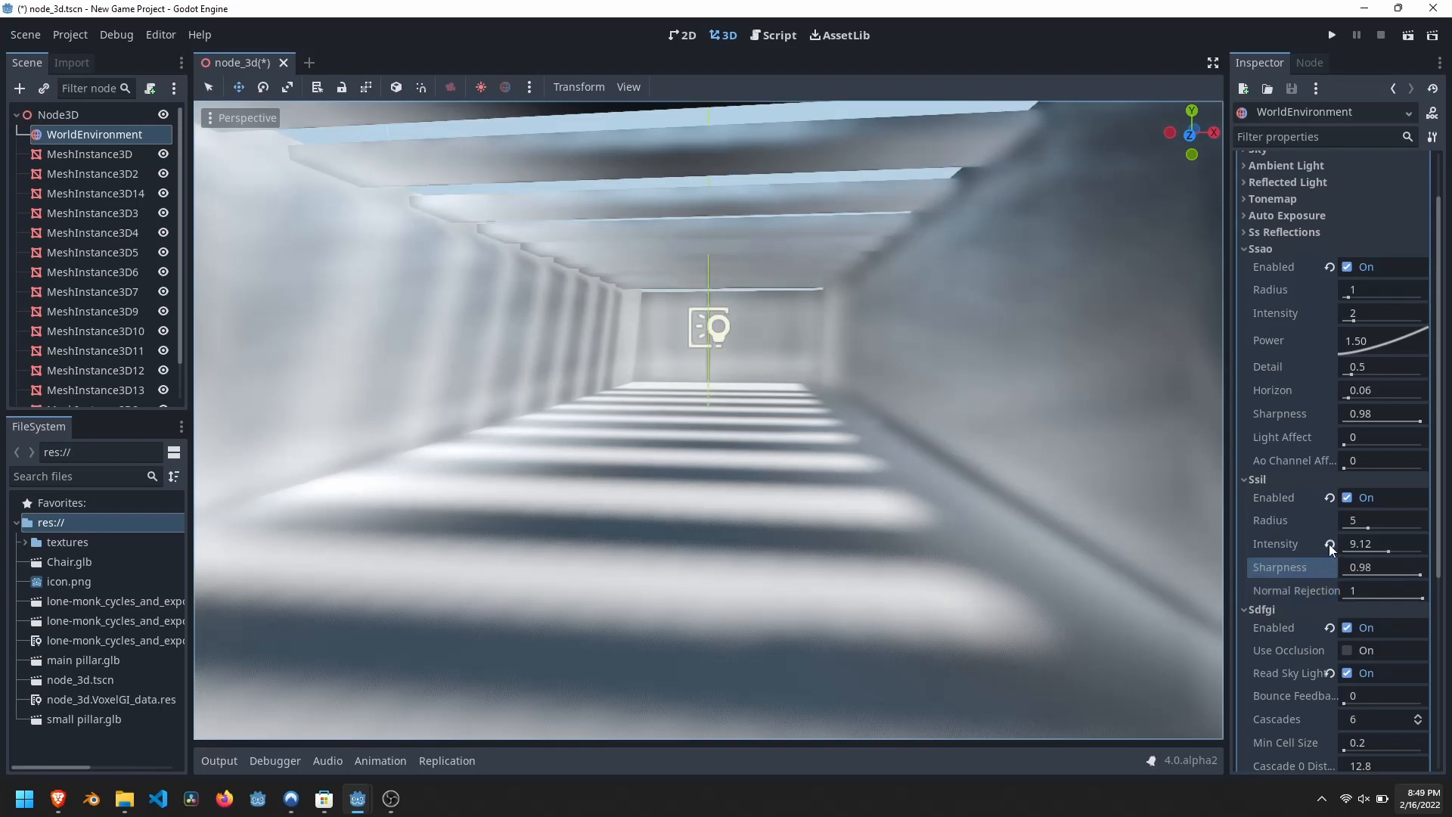
left_click(1328, 543)
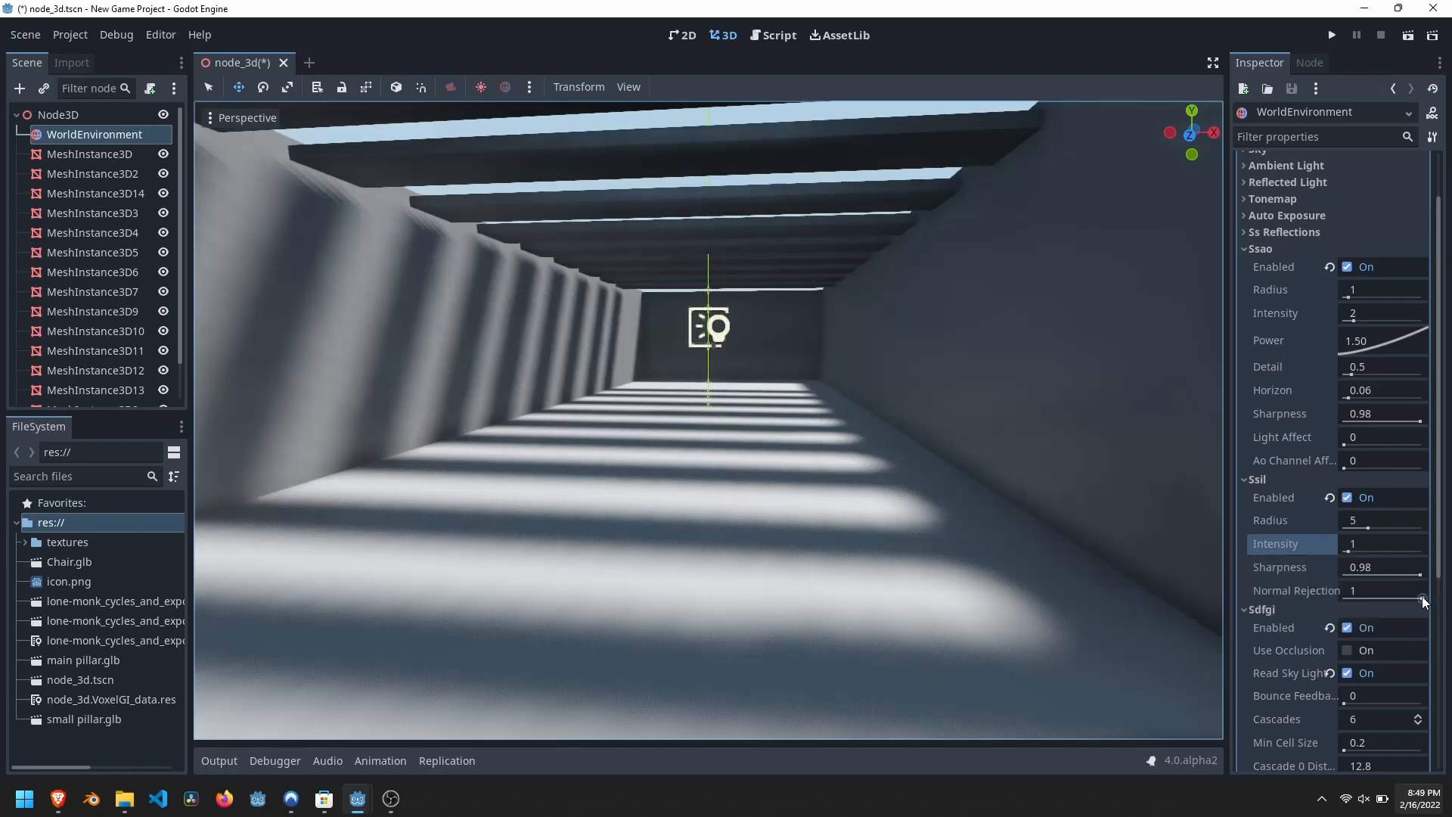
left_click_drag(1423, 601, 1369, 598)
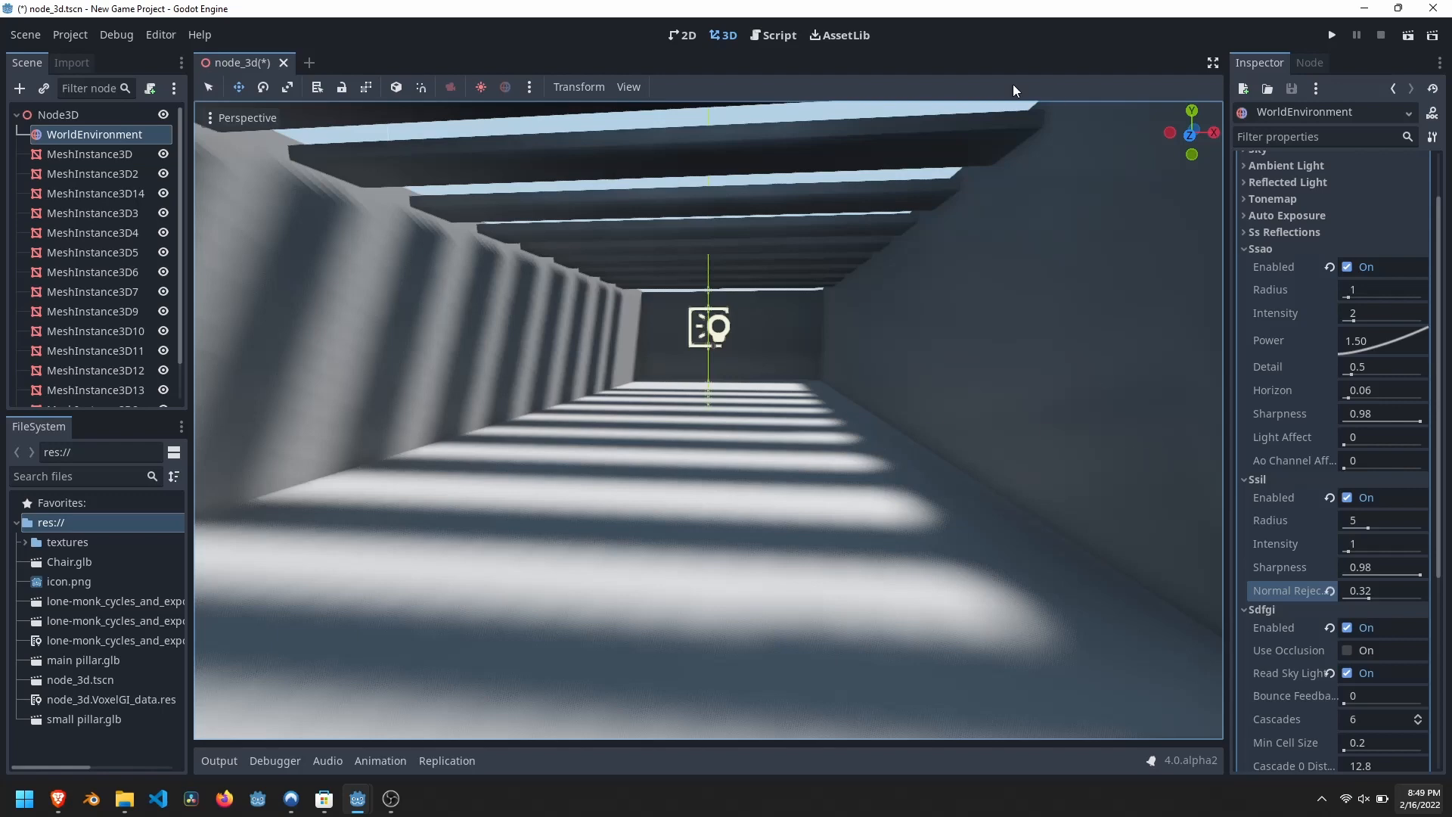